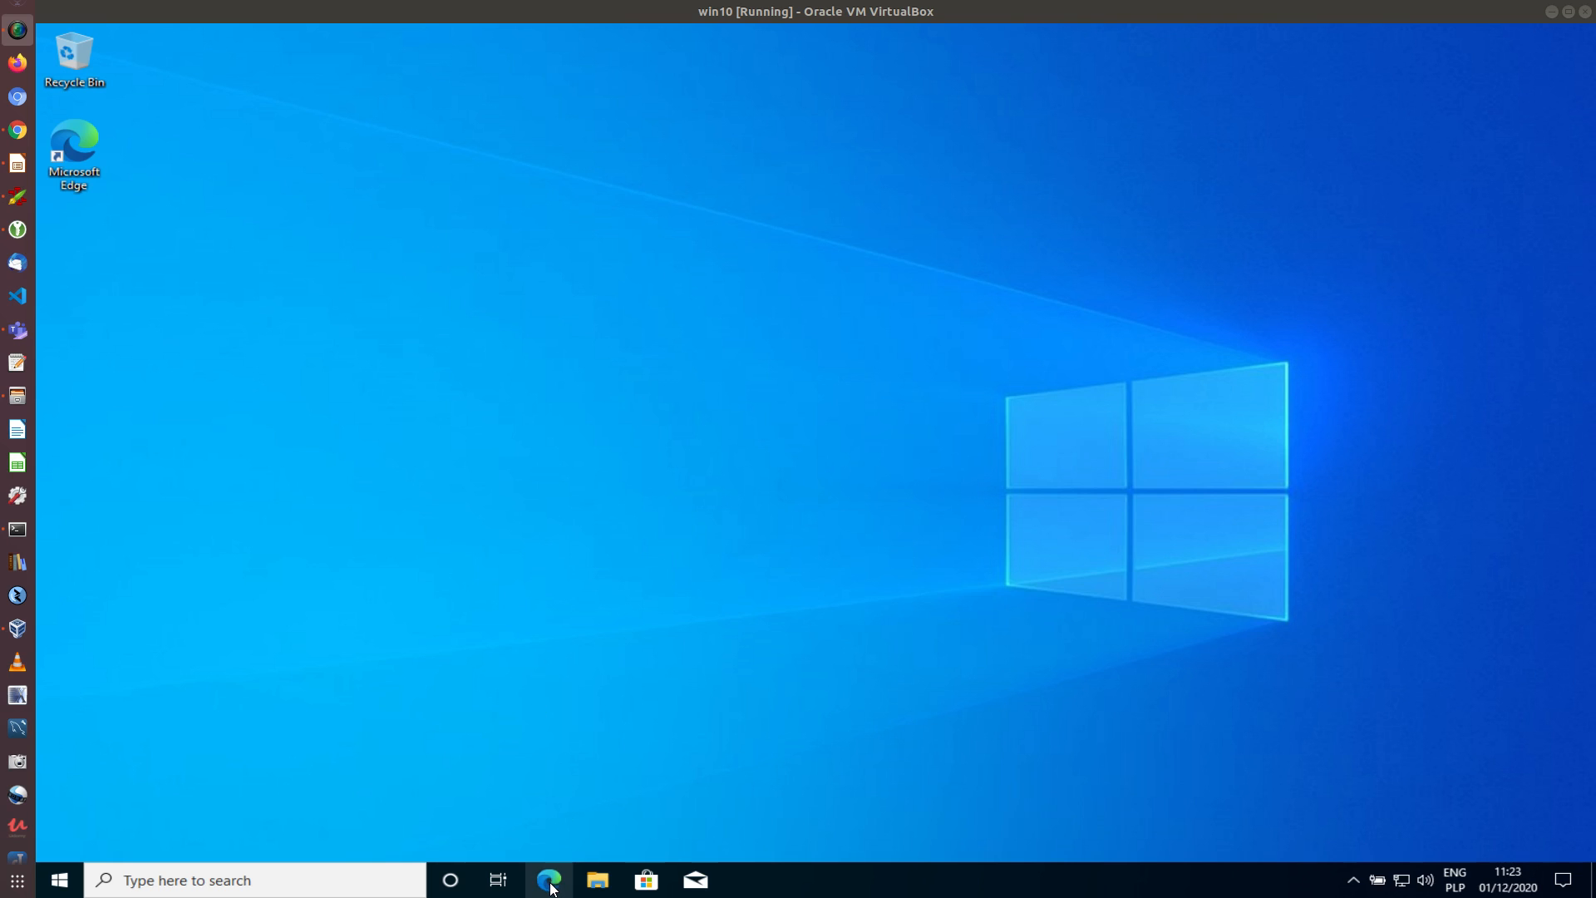
{"action": "left_click", "coordinate": [551, 883]}
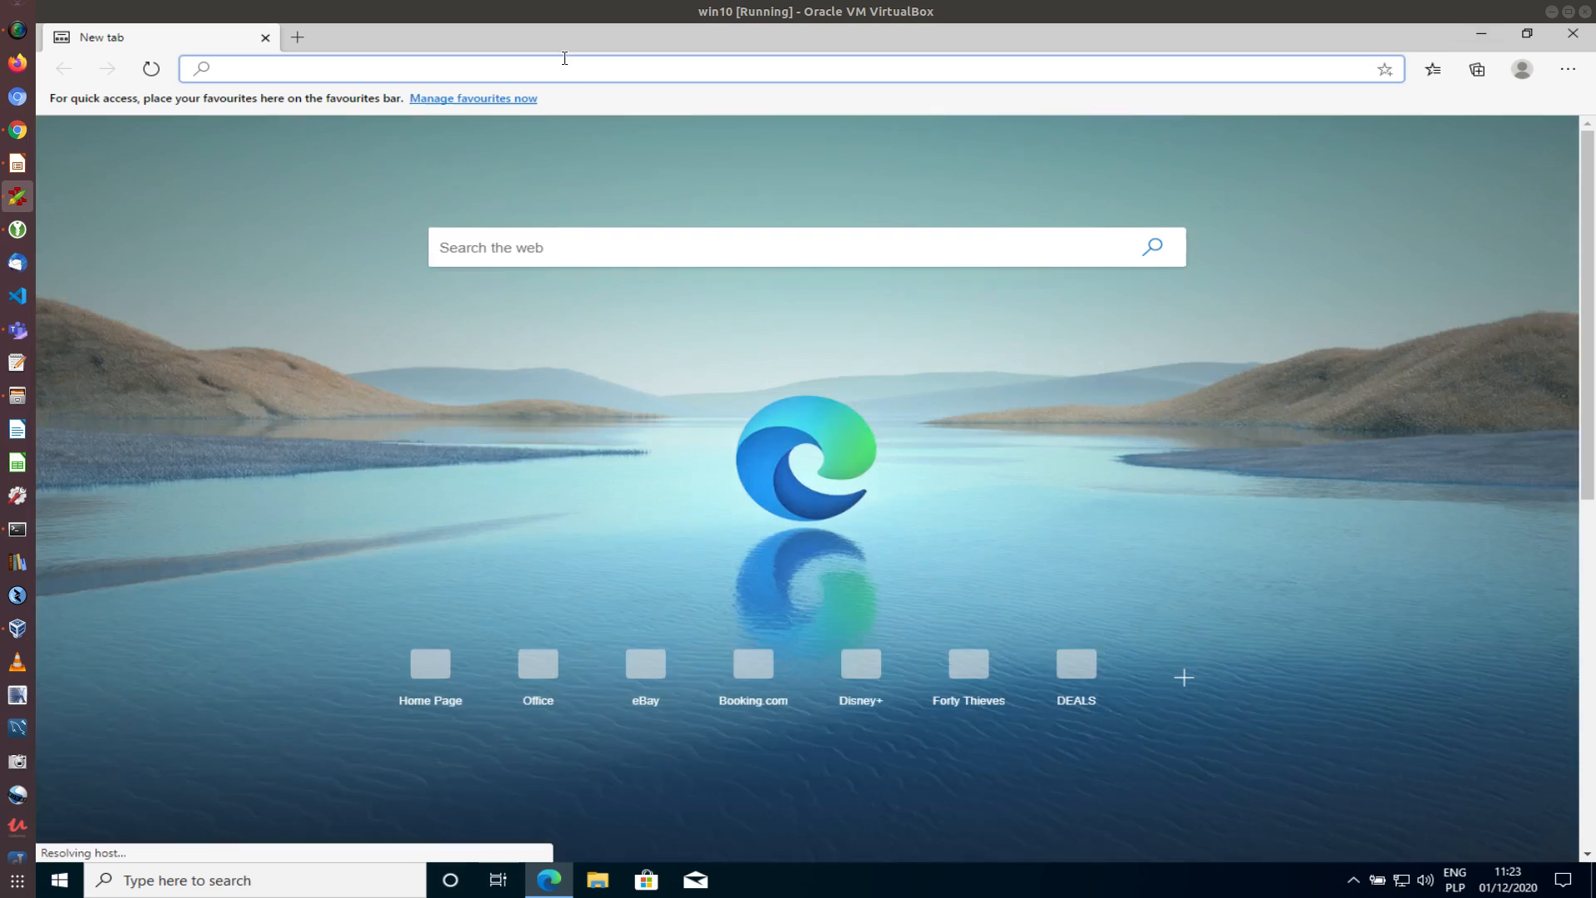
{"action": "type", "text": "https://creodias.eu/"}
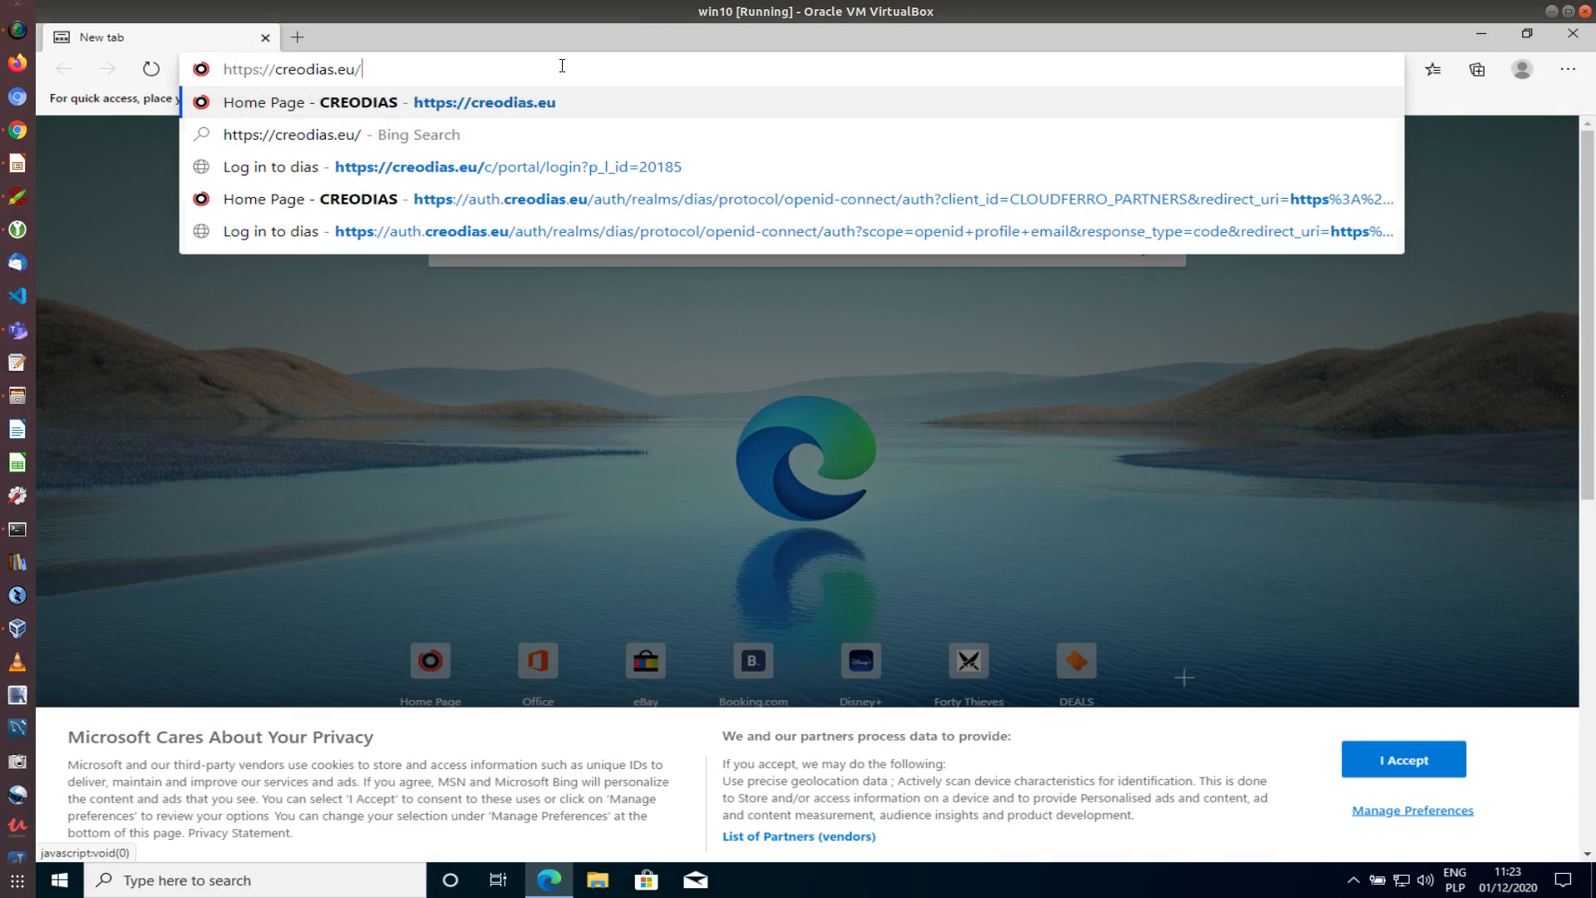
{"action": "key", "text": "Return"}
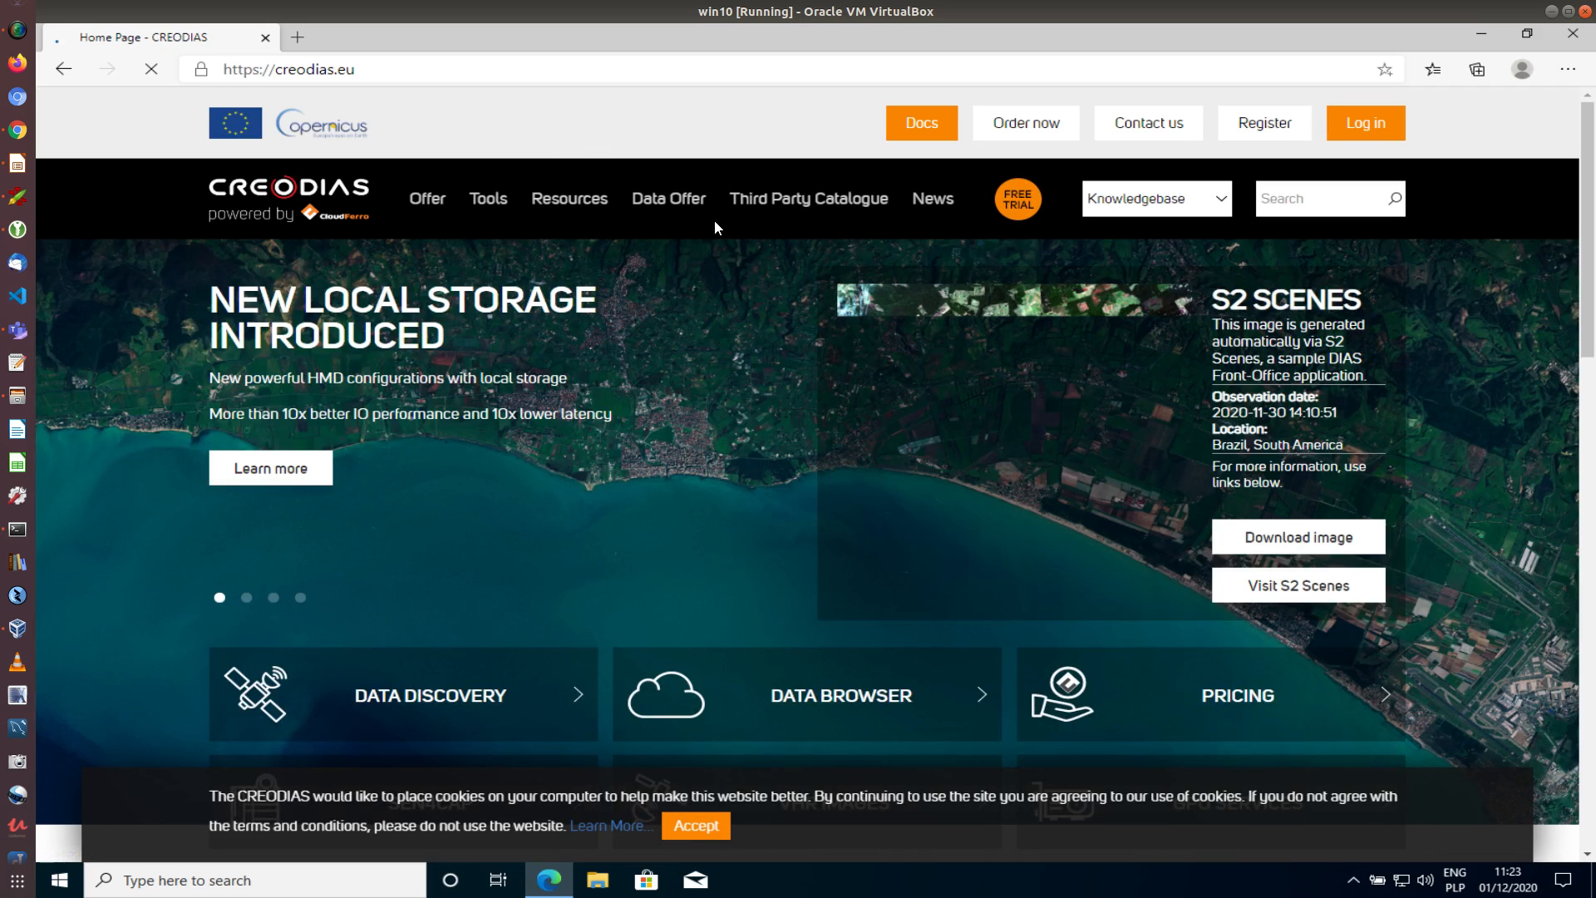
Accept the cookie notice and log in to CREODIAS with the account e-mail and password
{"action": "left_click", "coordinate": [693, 834]}
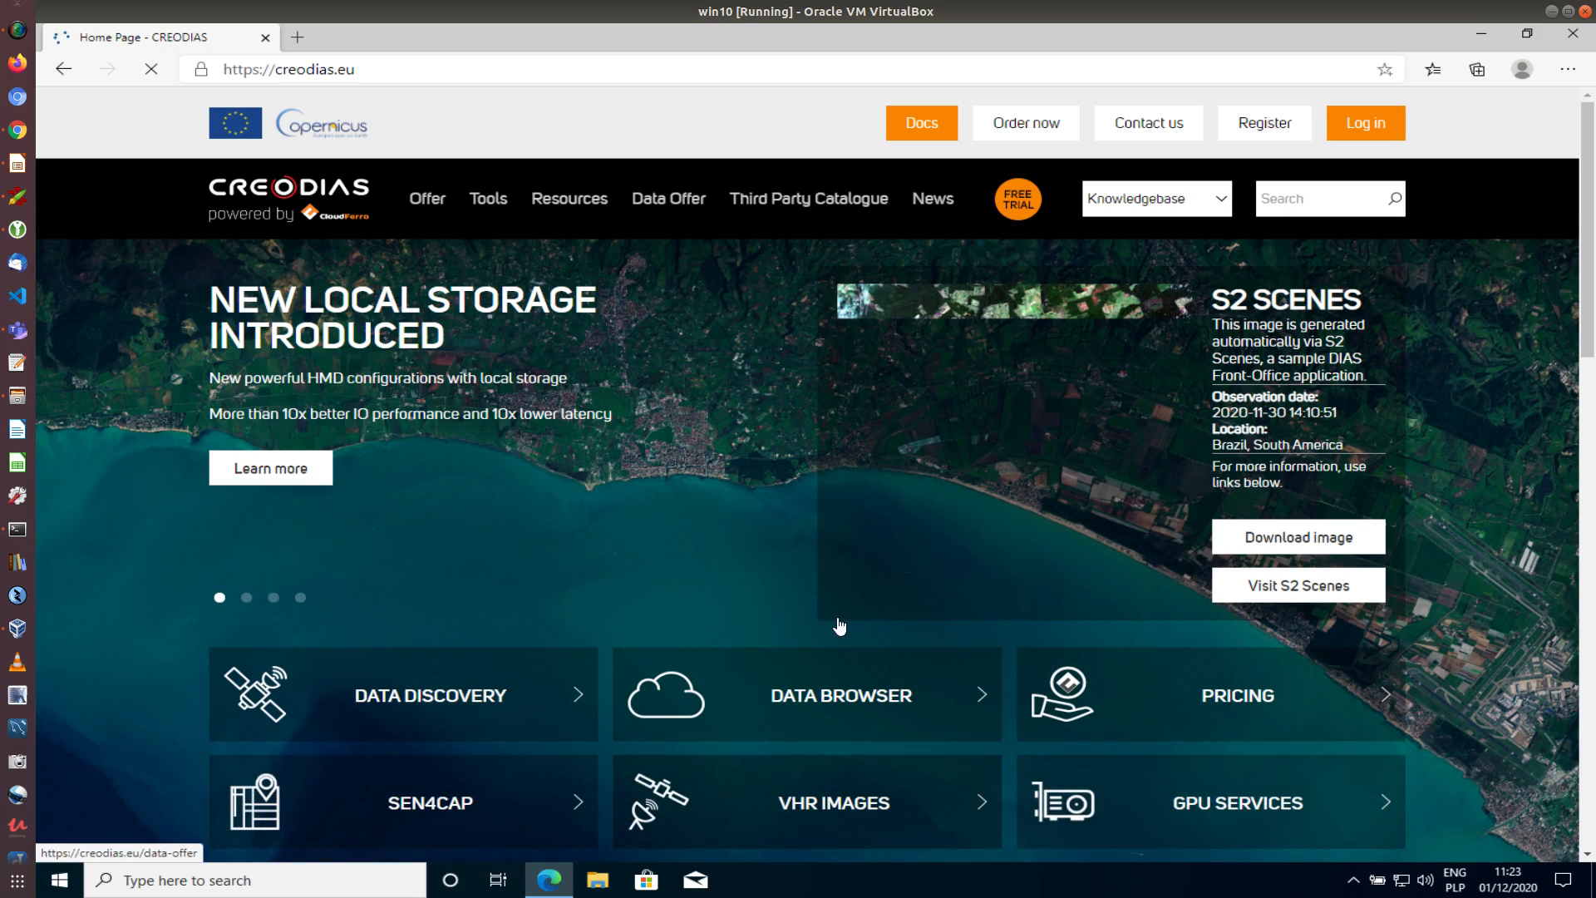
{"action": "left_click", "coordinate": [1369, 126]}
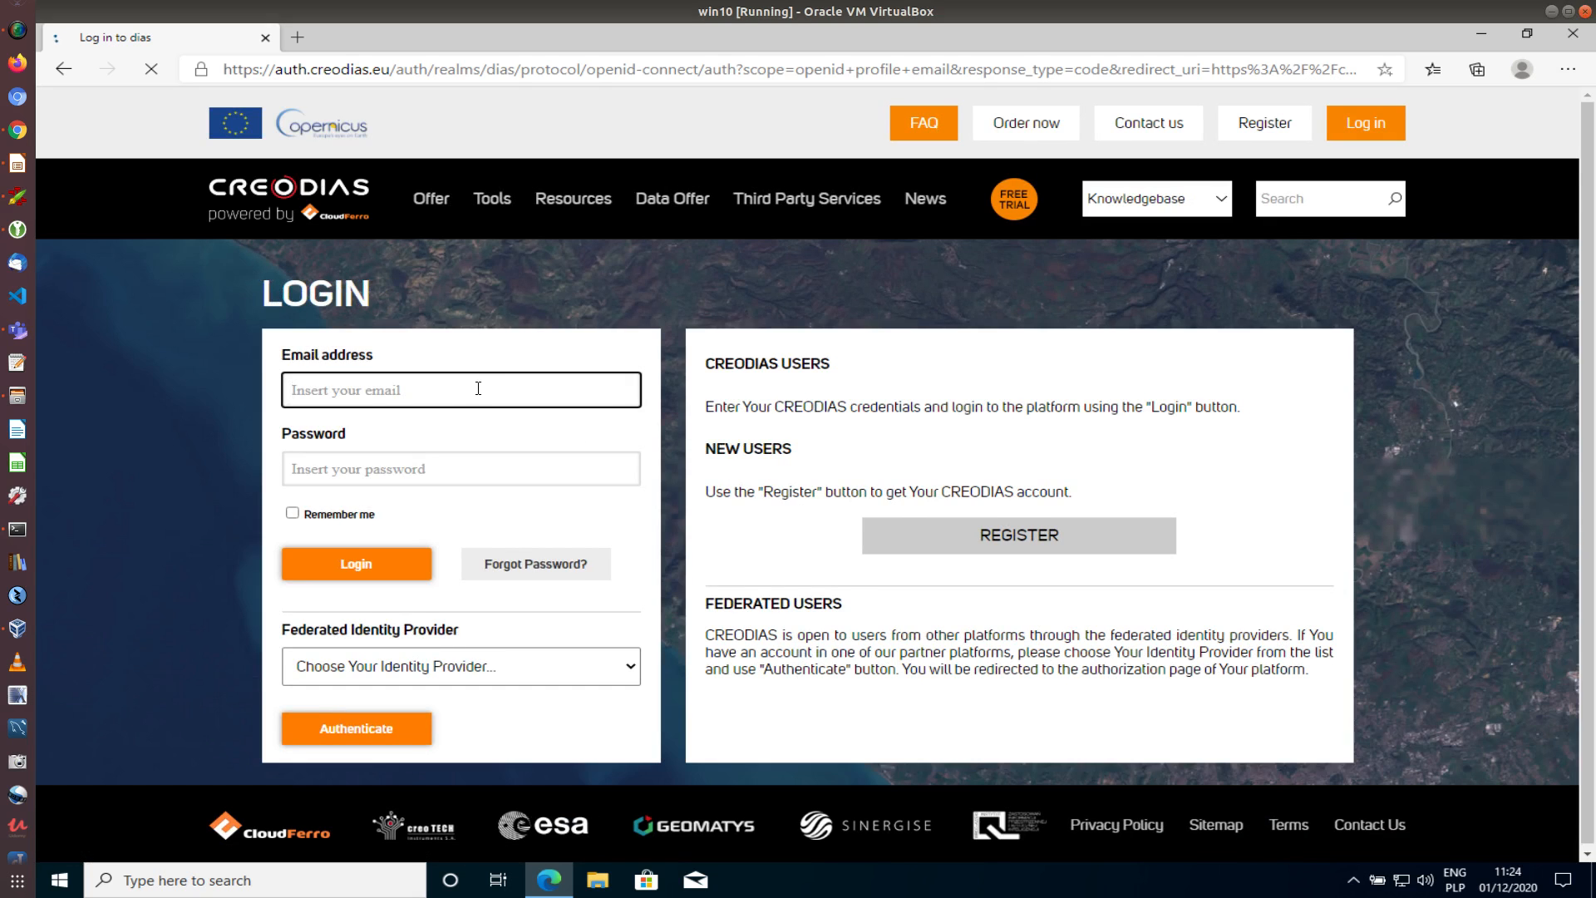
{"action": "key", "text": "ctrl+v"}
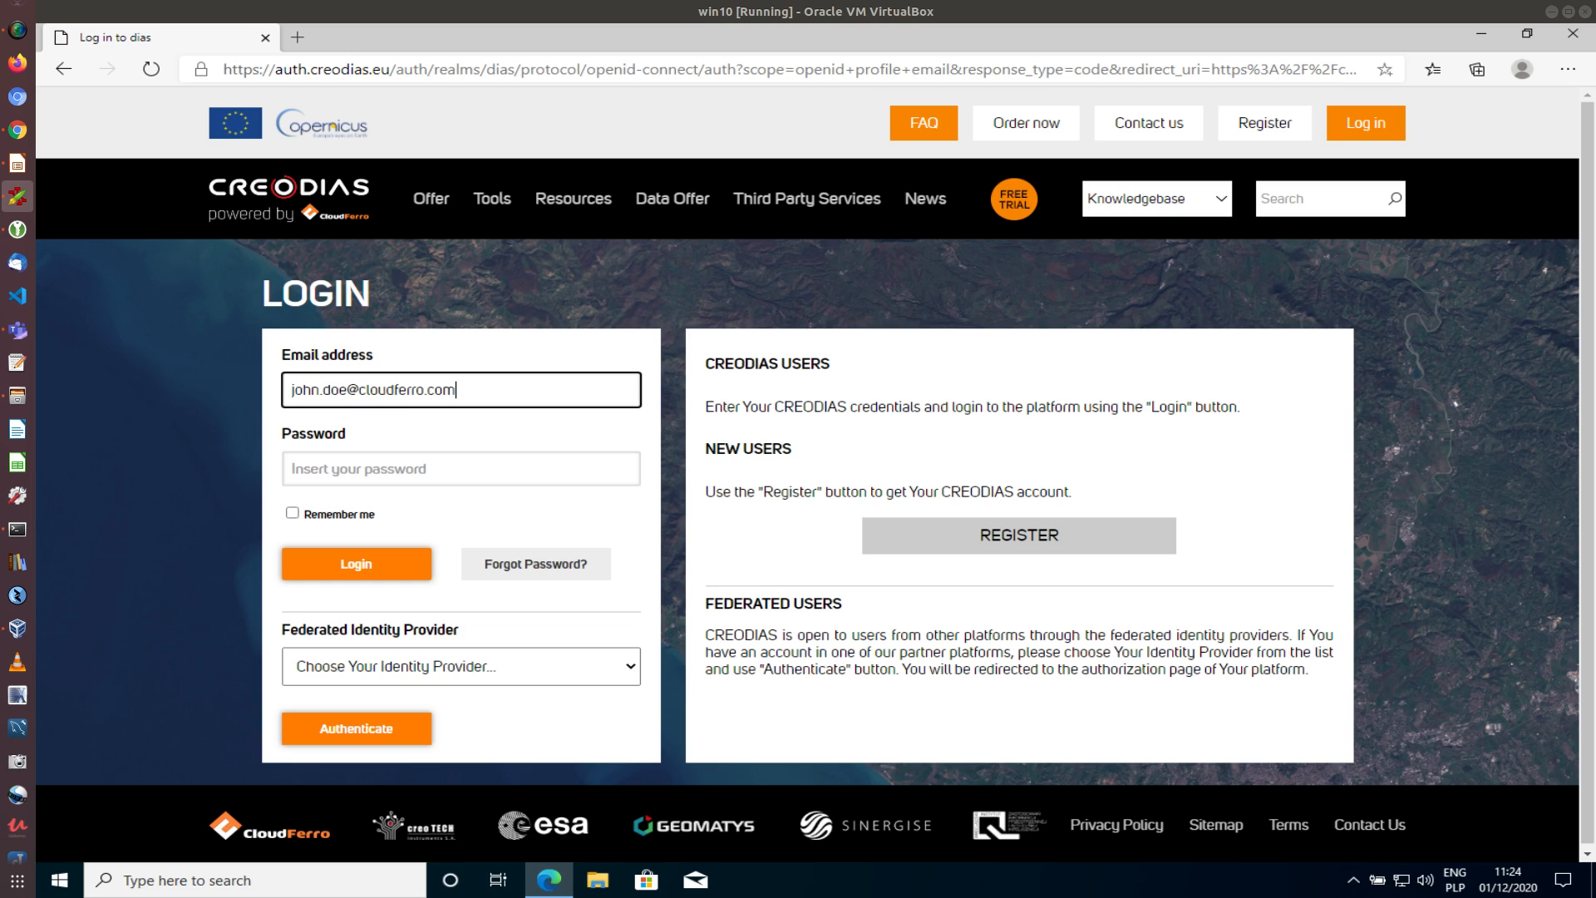
{"action": "left_click", "coordinate": [608, 470]}
{"action": "key", "text": "ctrl+v"}
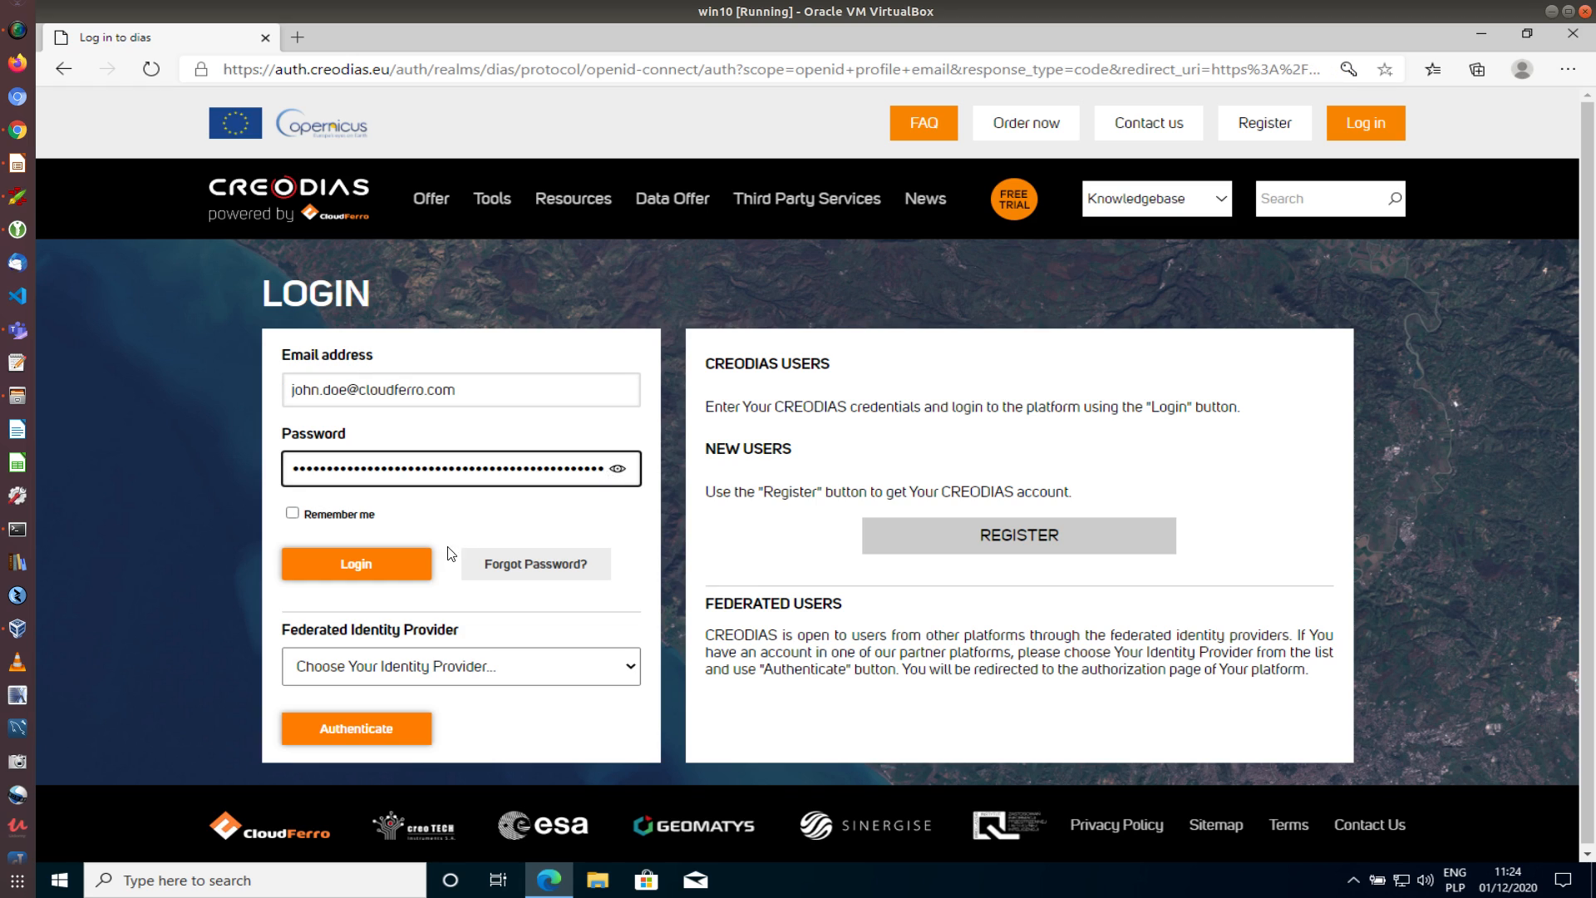
{"action": "left_click", "coordinate": [410, 565]}
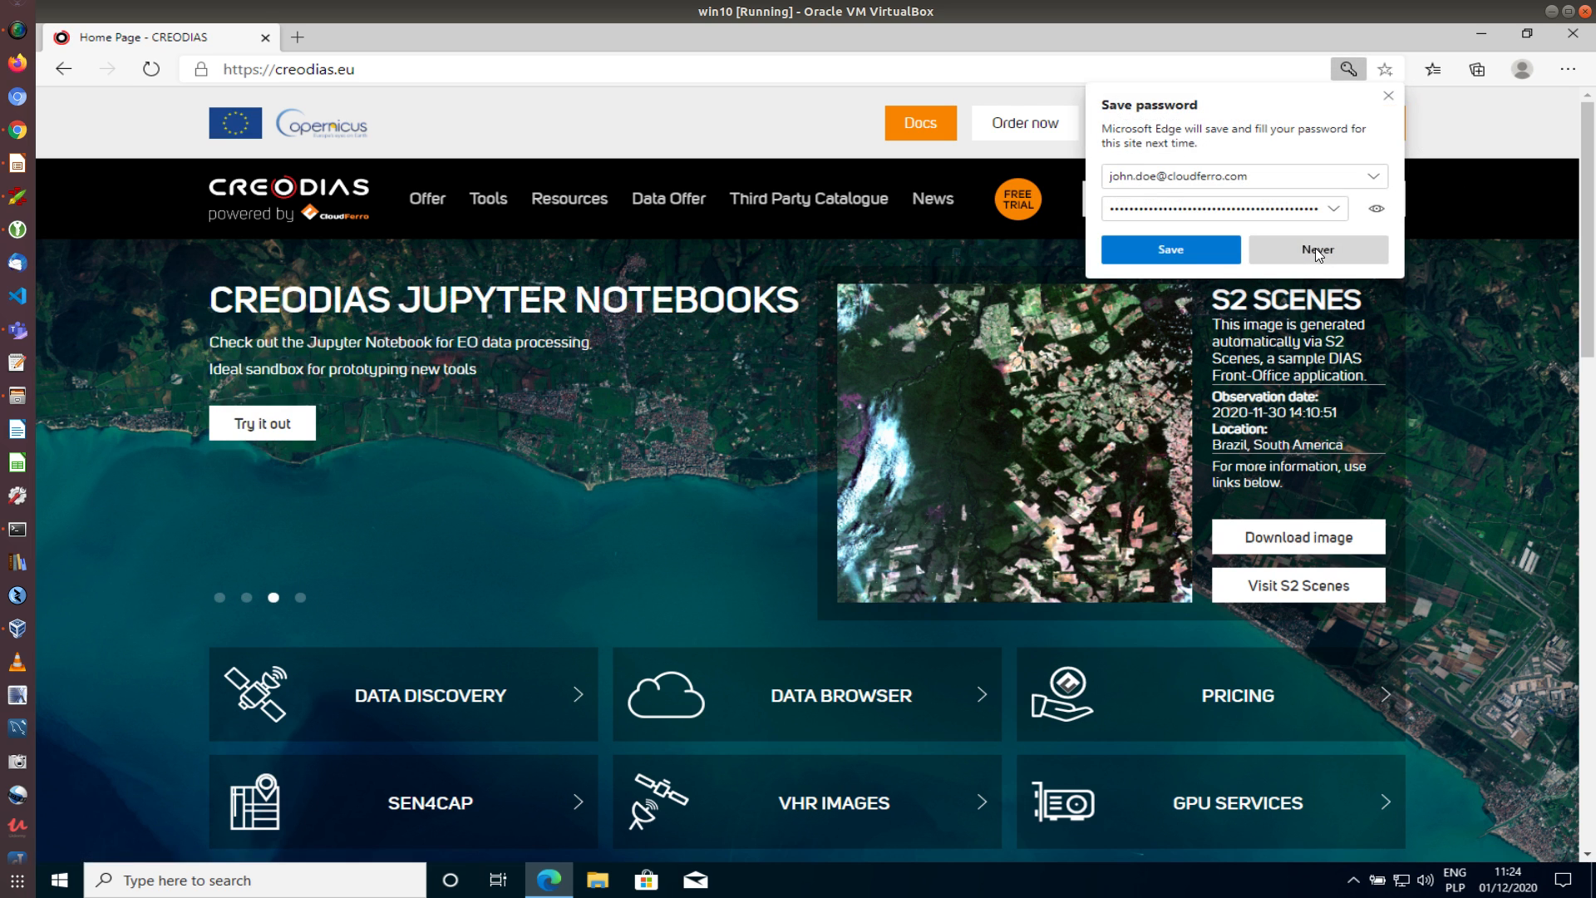
Decline saving the password and go to Your Cloud Environment from My Account
{"action": "left_click", "coordinate": [1317, 250]}
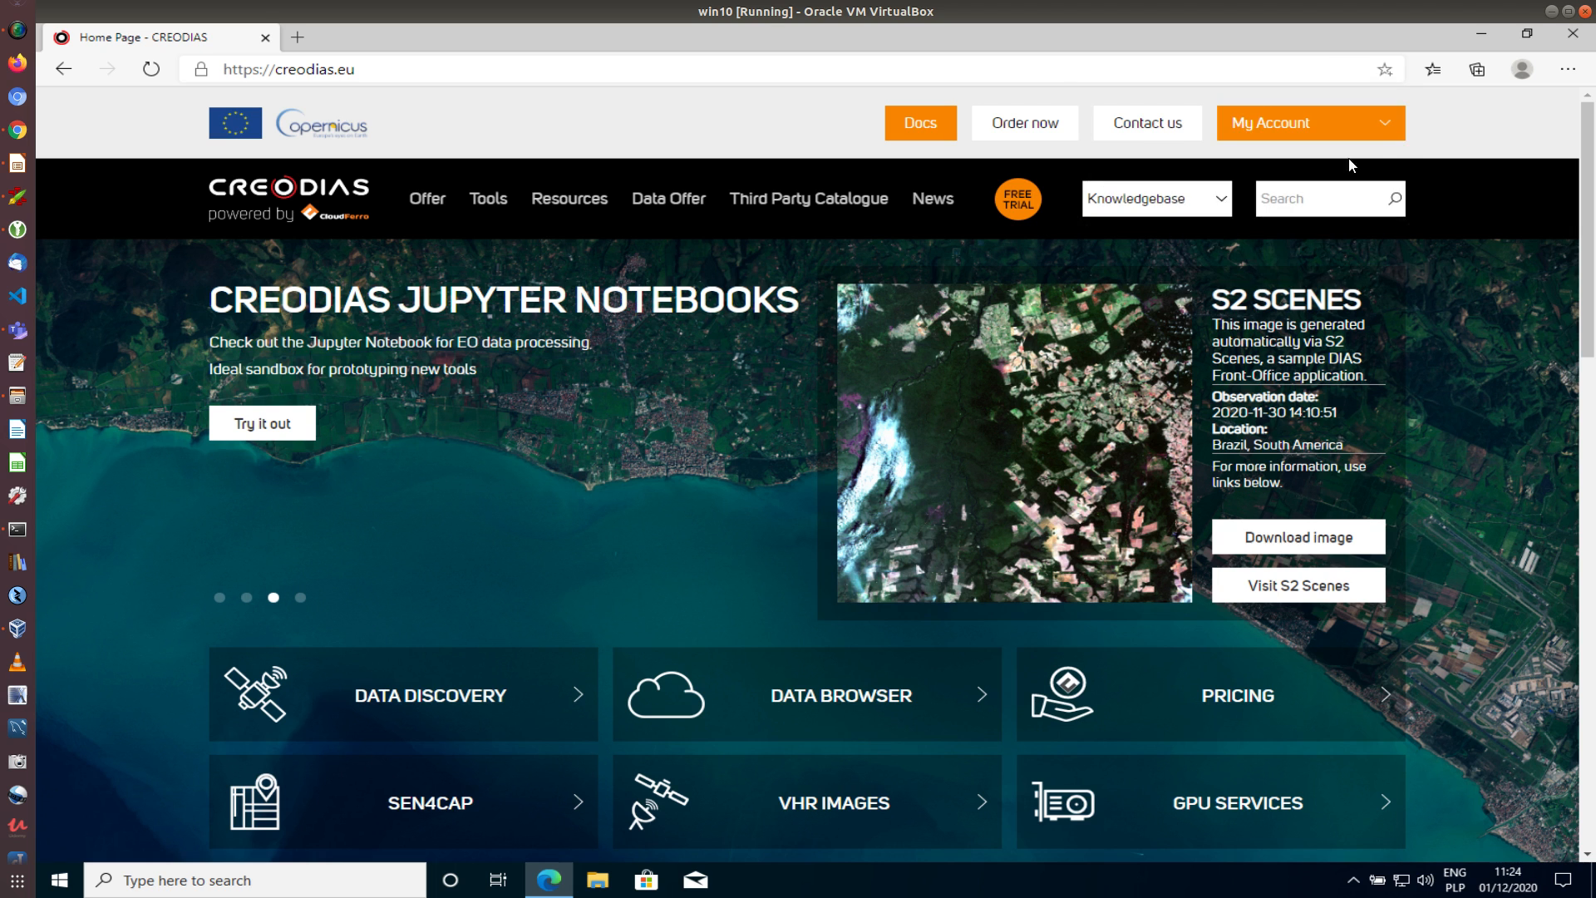
{"action": "left_click", "coordinate": [1393, 121]}
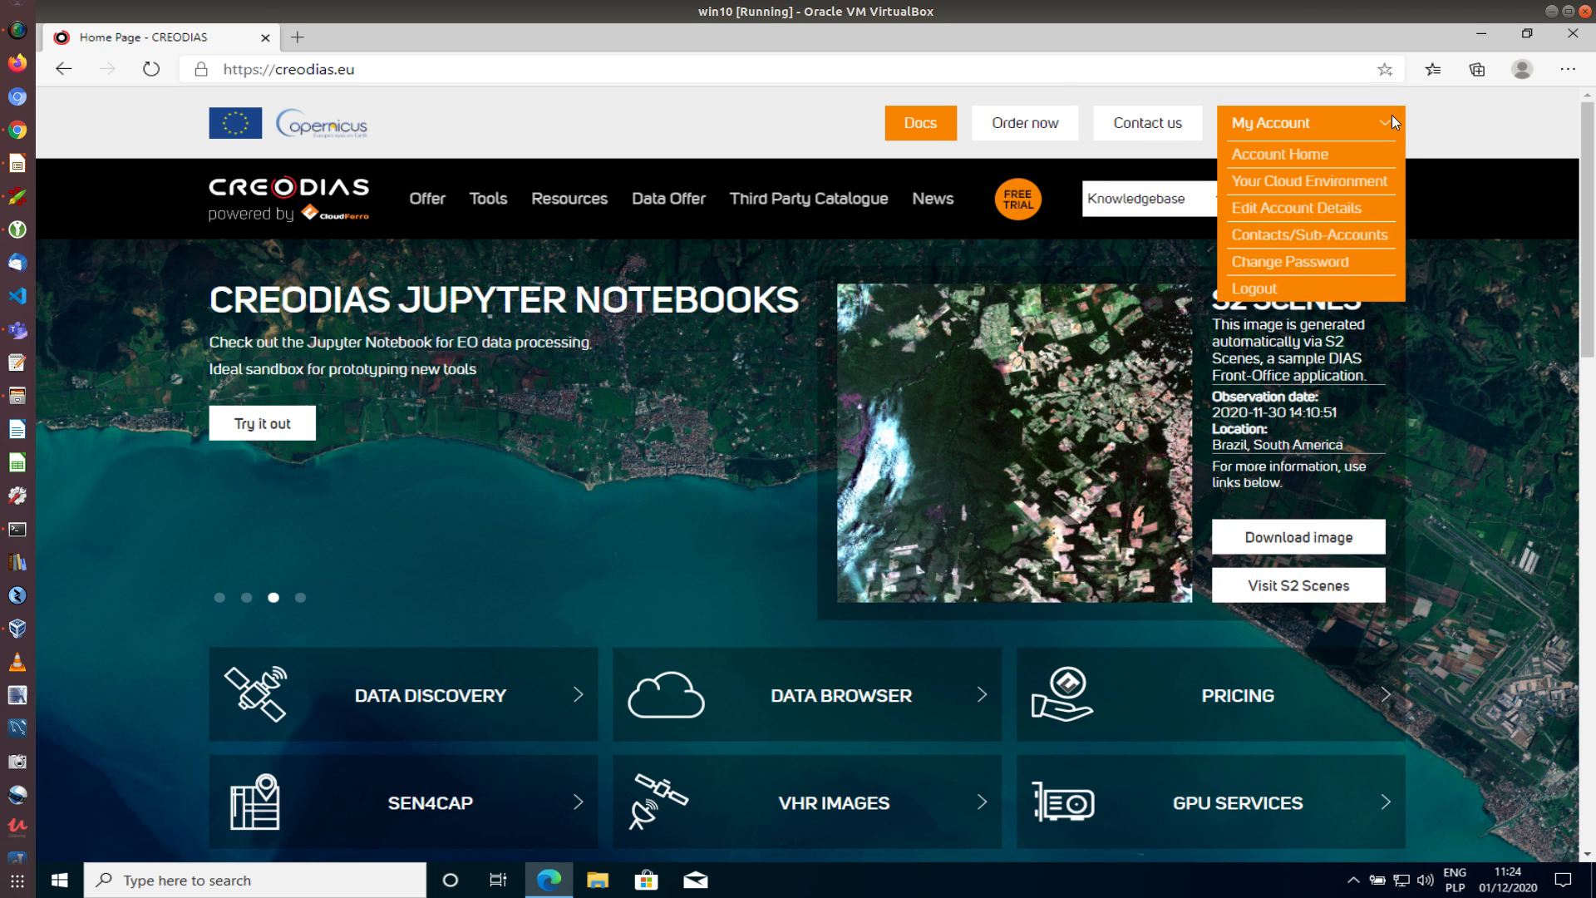
{"action": "left_click", "coordinate": [1271, 183]}
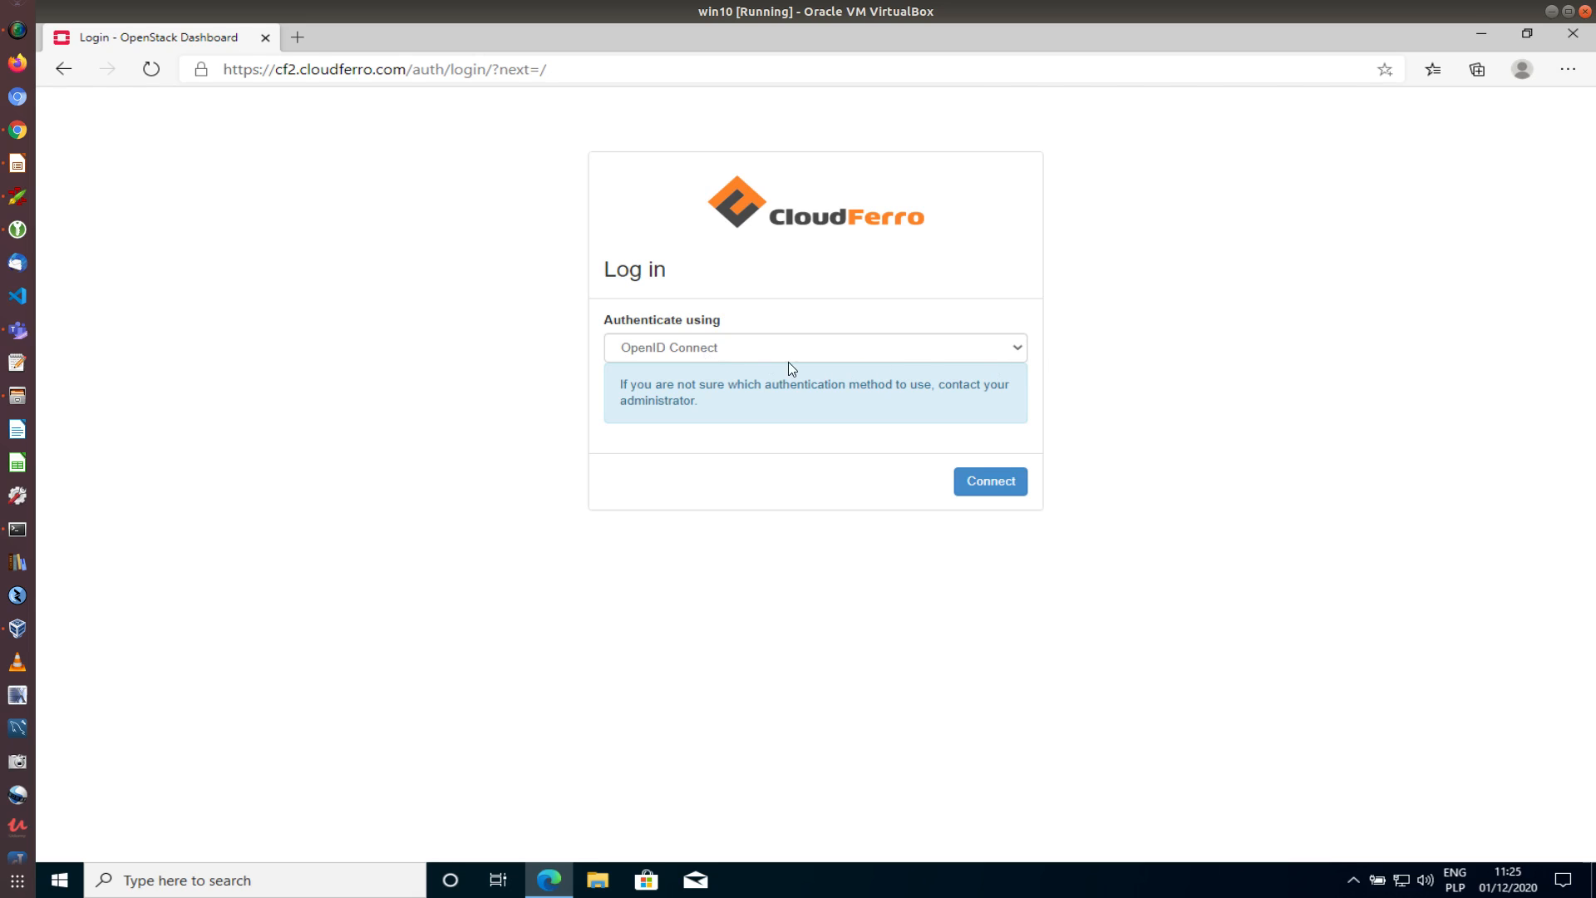
Sign in to the OpenStack Dashboard using OpenID Connect authentication
{"action": "left_click", "coordinate": [1017, 349]}
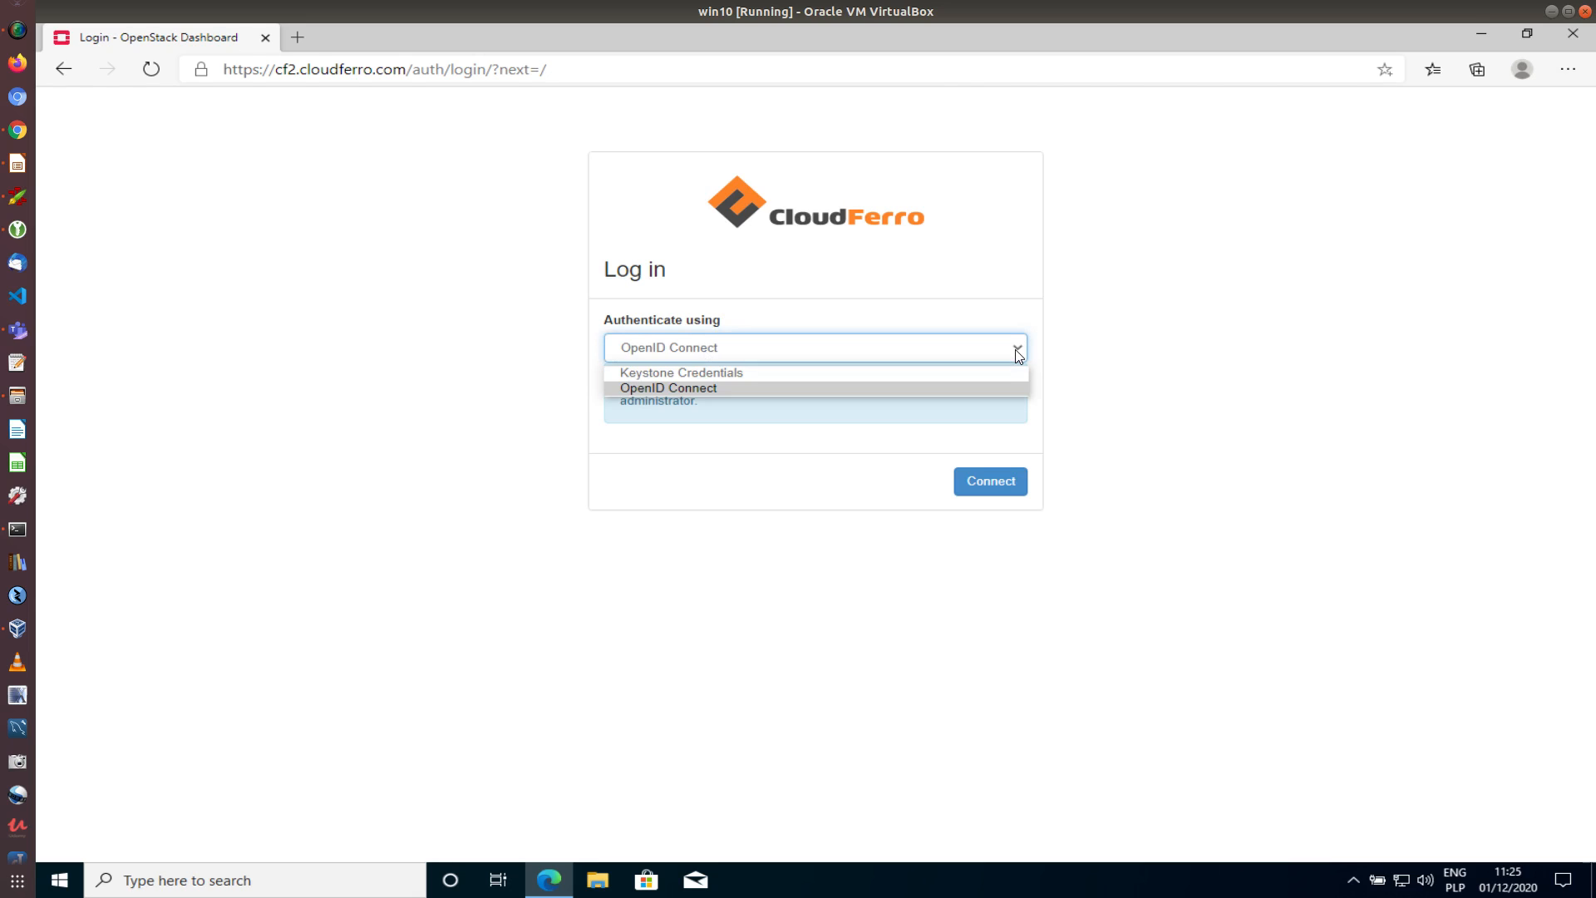
{"action": "left_click", "coordinate": [836, 370]}
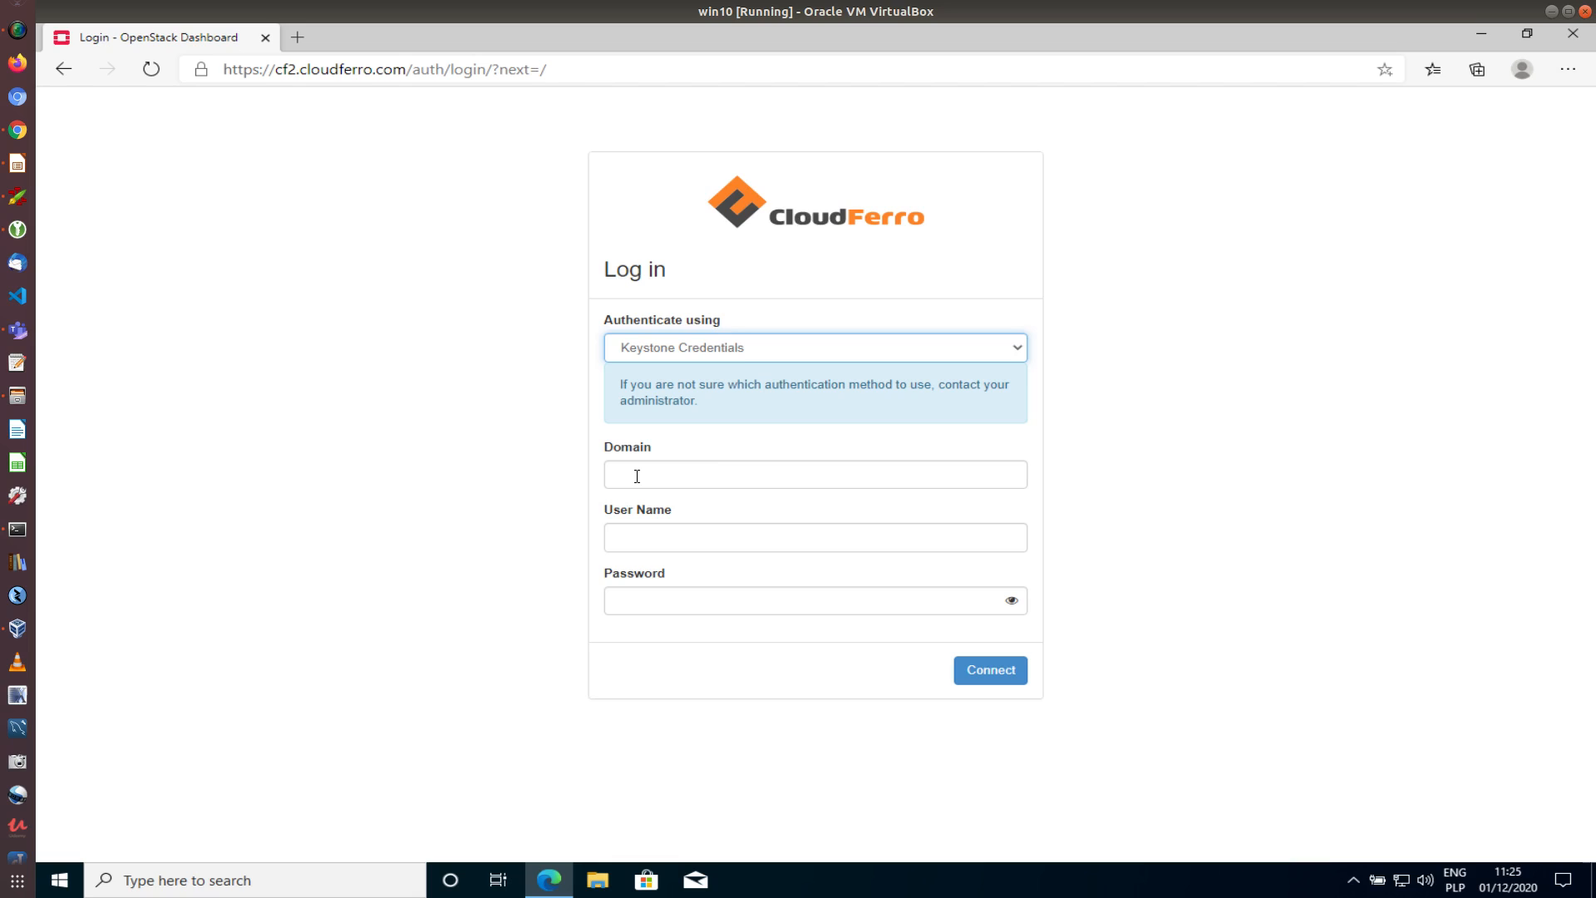
{"action": "left_click", "coordinate": [967, 350]}
{"action": "left_click", "coordinate": [818, 390]}
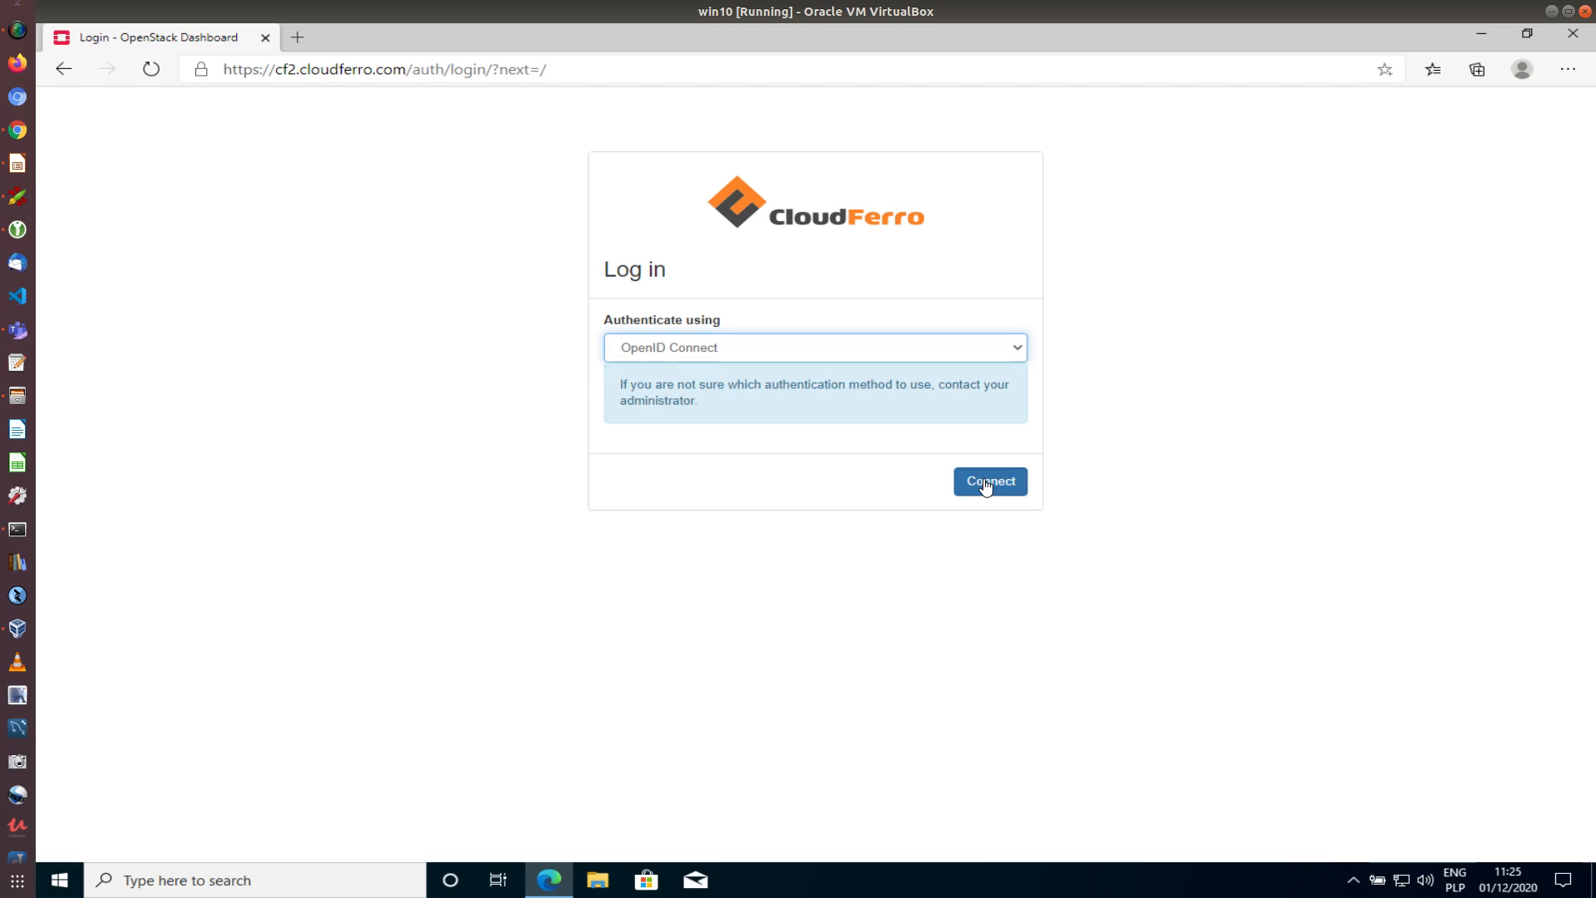
{"action": "left_click", "coordinate": [985, 484]}
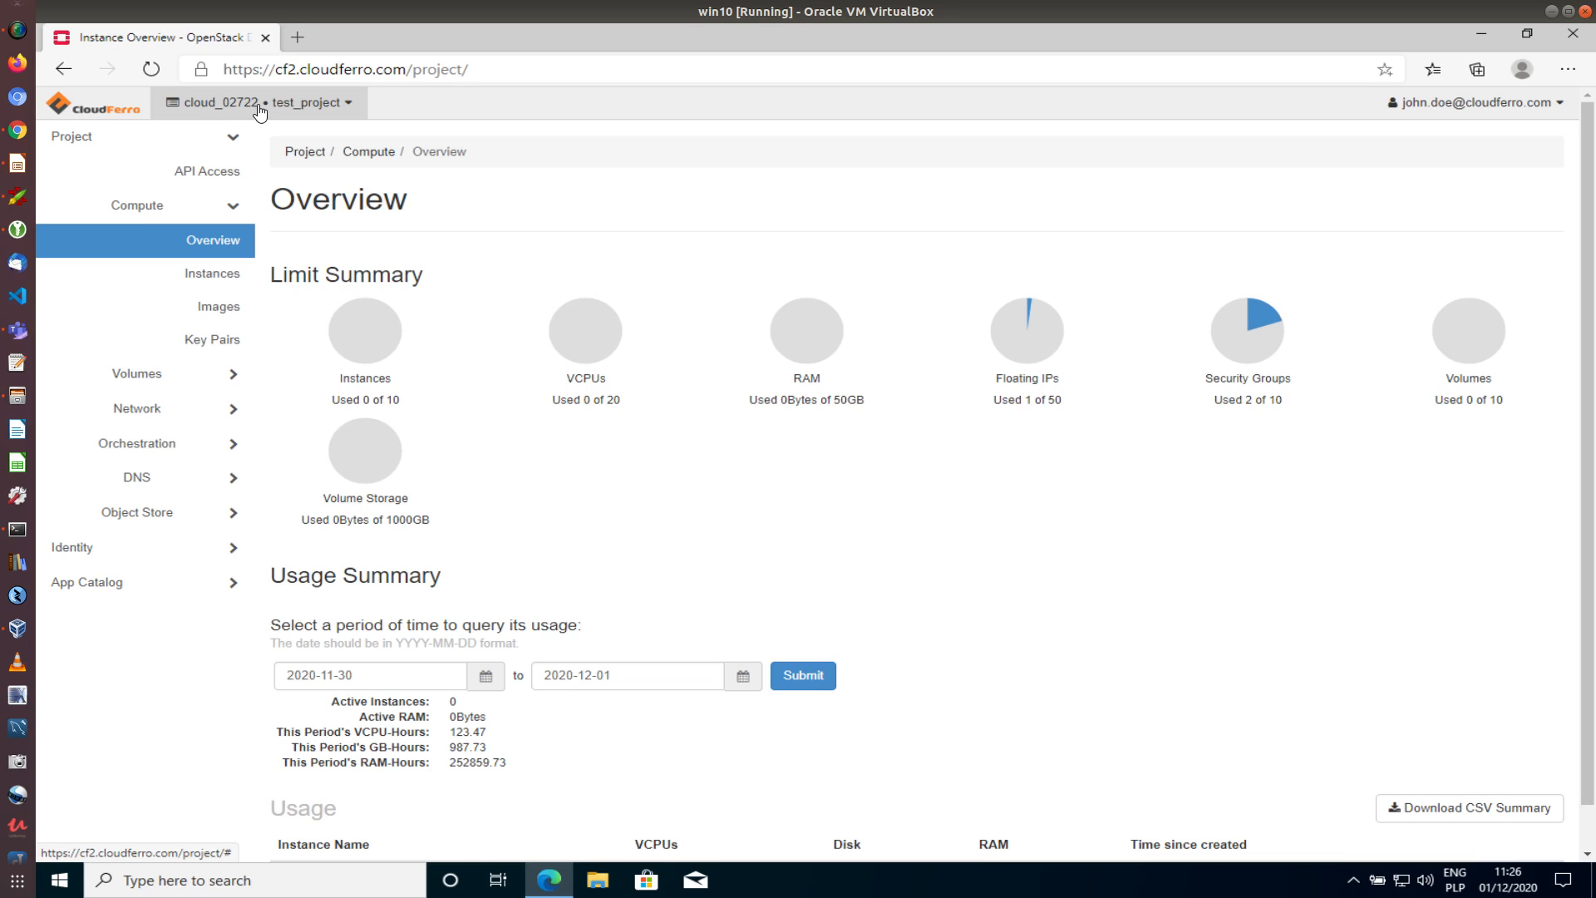
Keep test_project selected and open its empty Compute > Instances page
{"action": "left_click", "coordinate": [349, 108]}
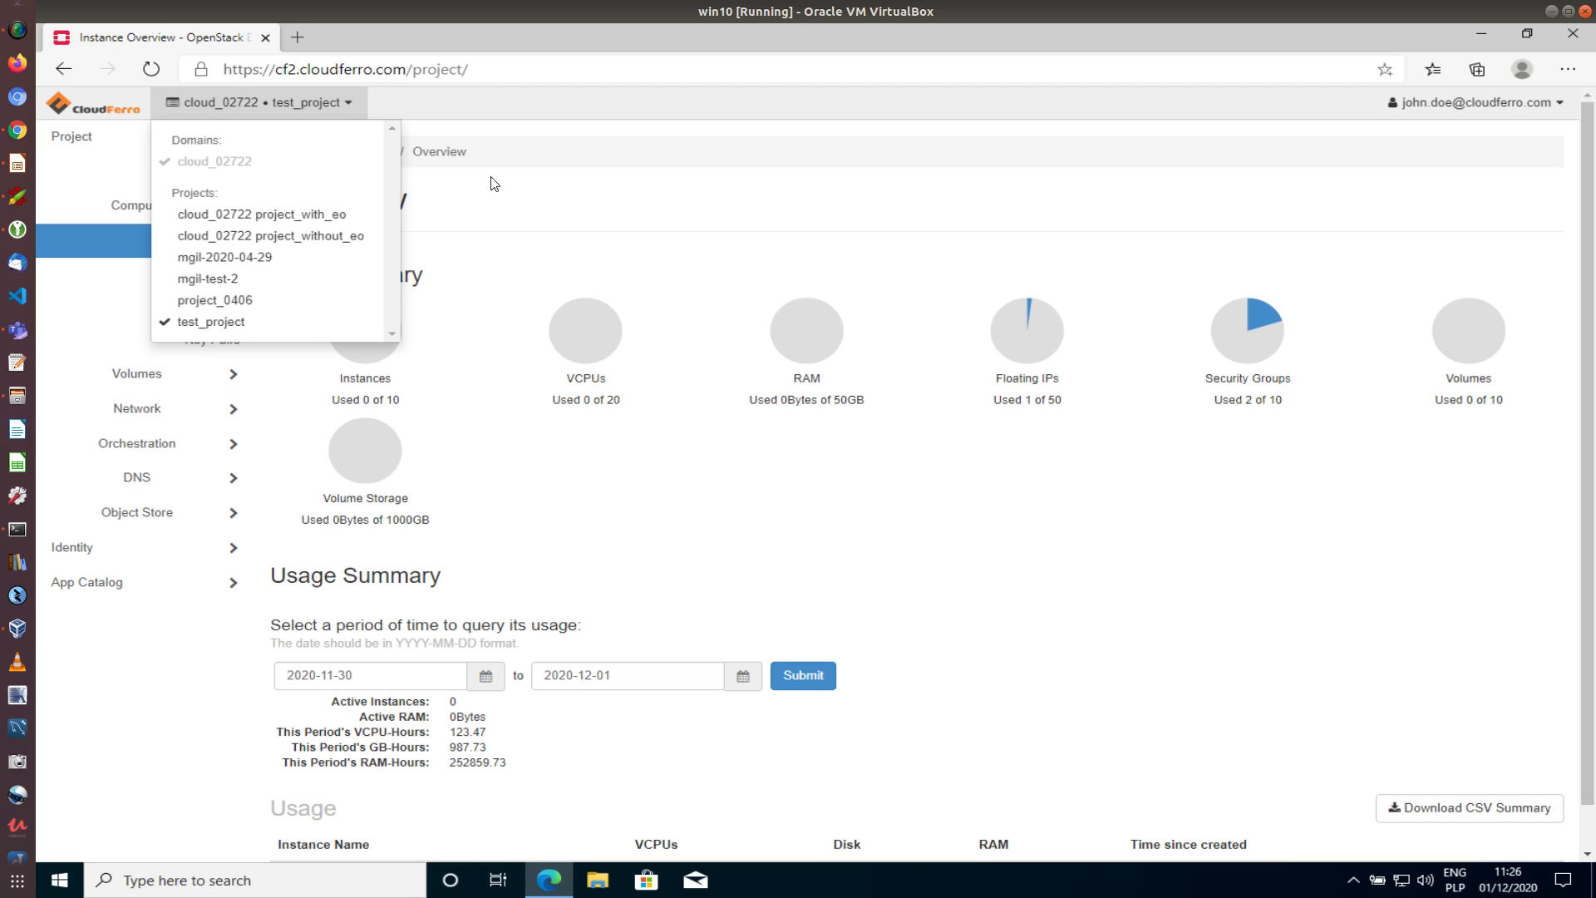
{"action": "left_click", "coordinate": [554, 205]}
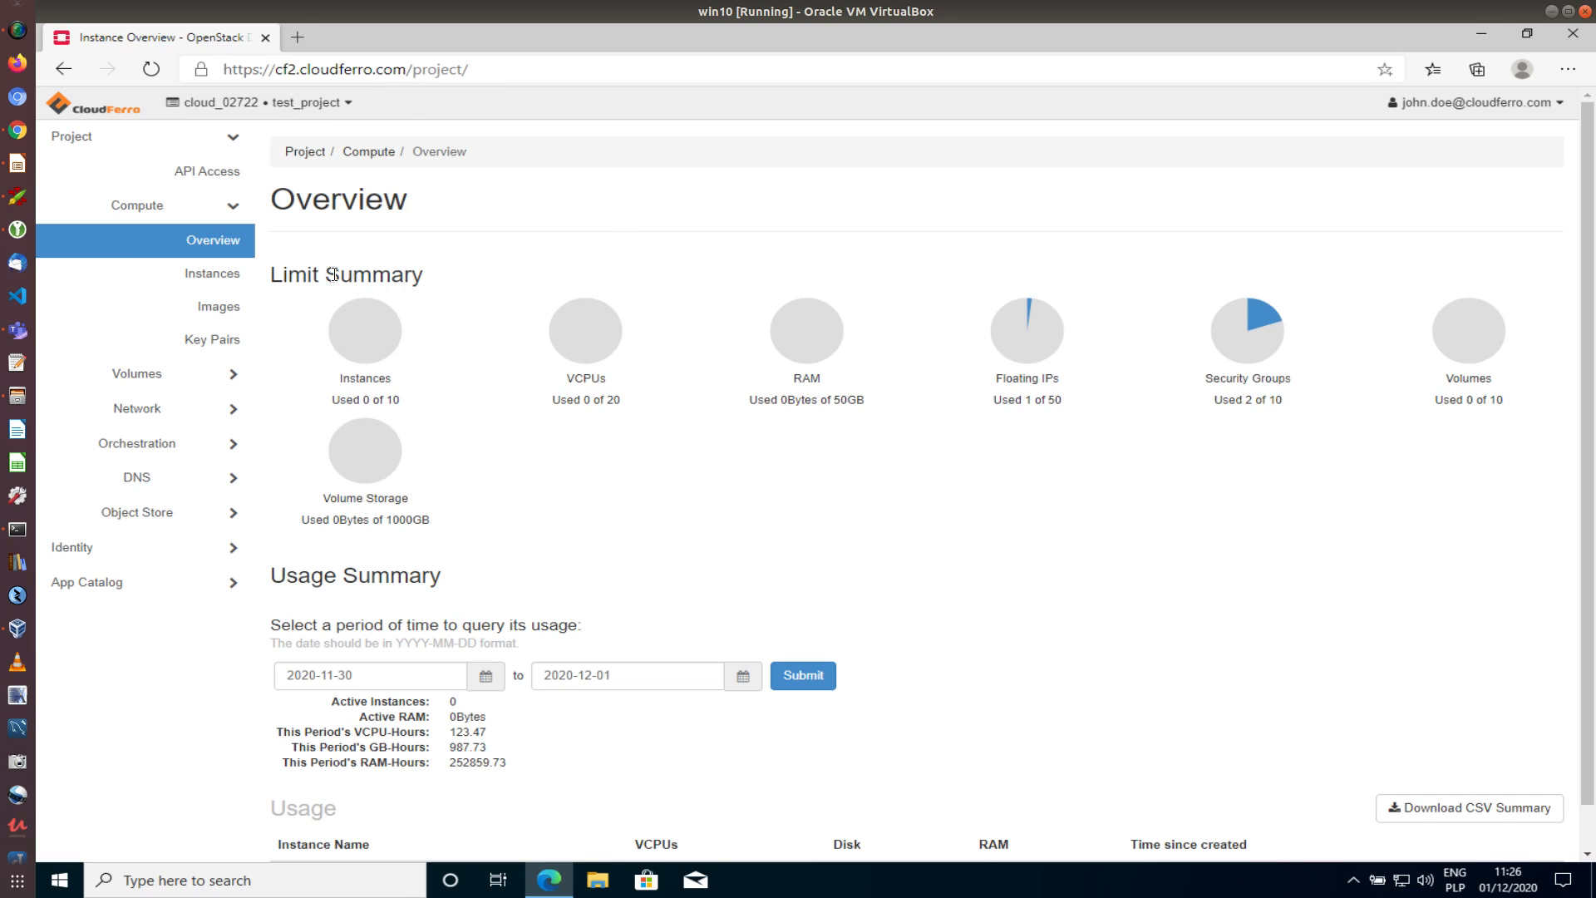
{"action": "left_click", "coordinate": [213, 277]}
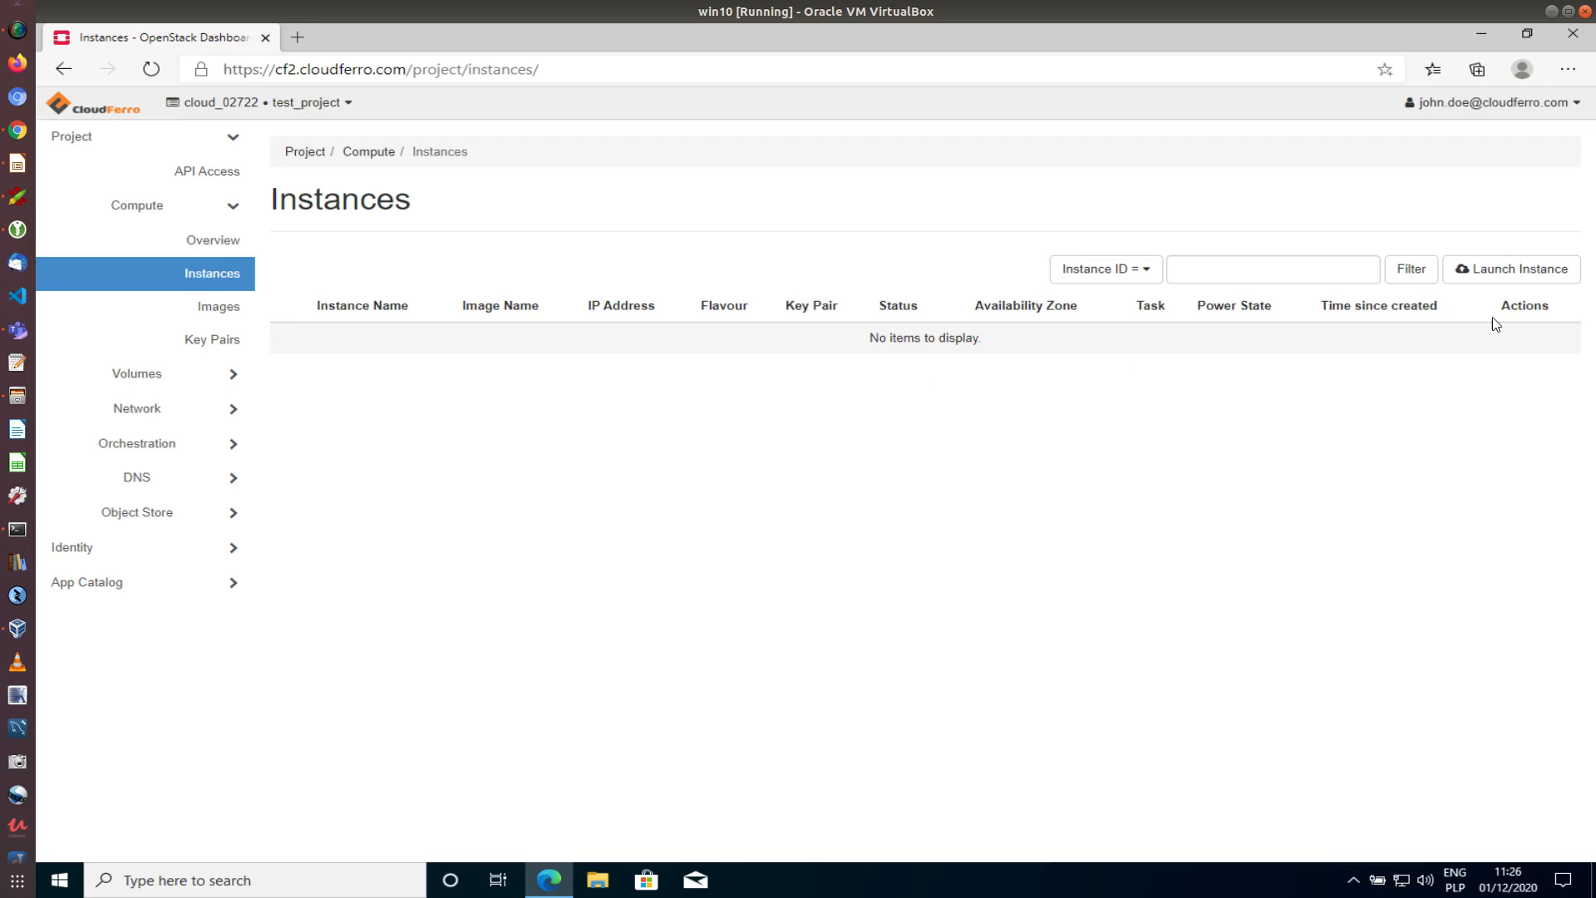
Start launching an instance named 'test' and show its boot source choices
{"action": "left_click", "coordinate": [1511, 277]}
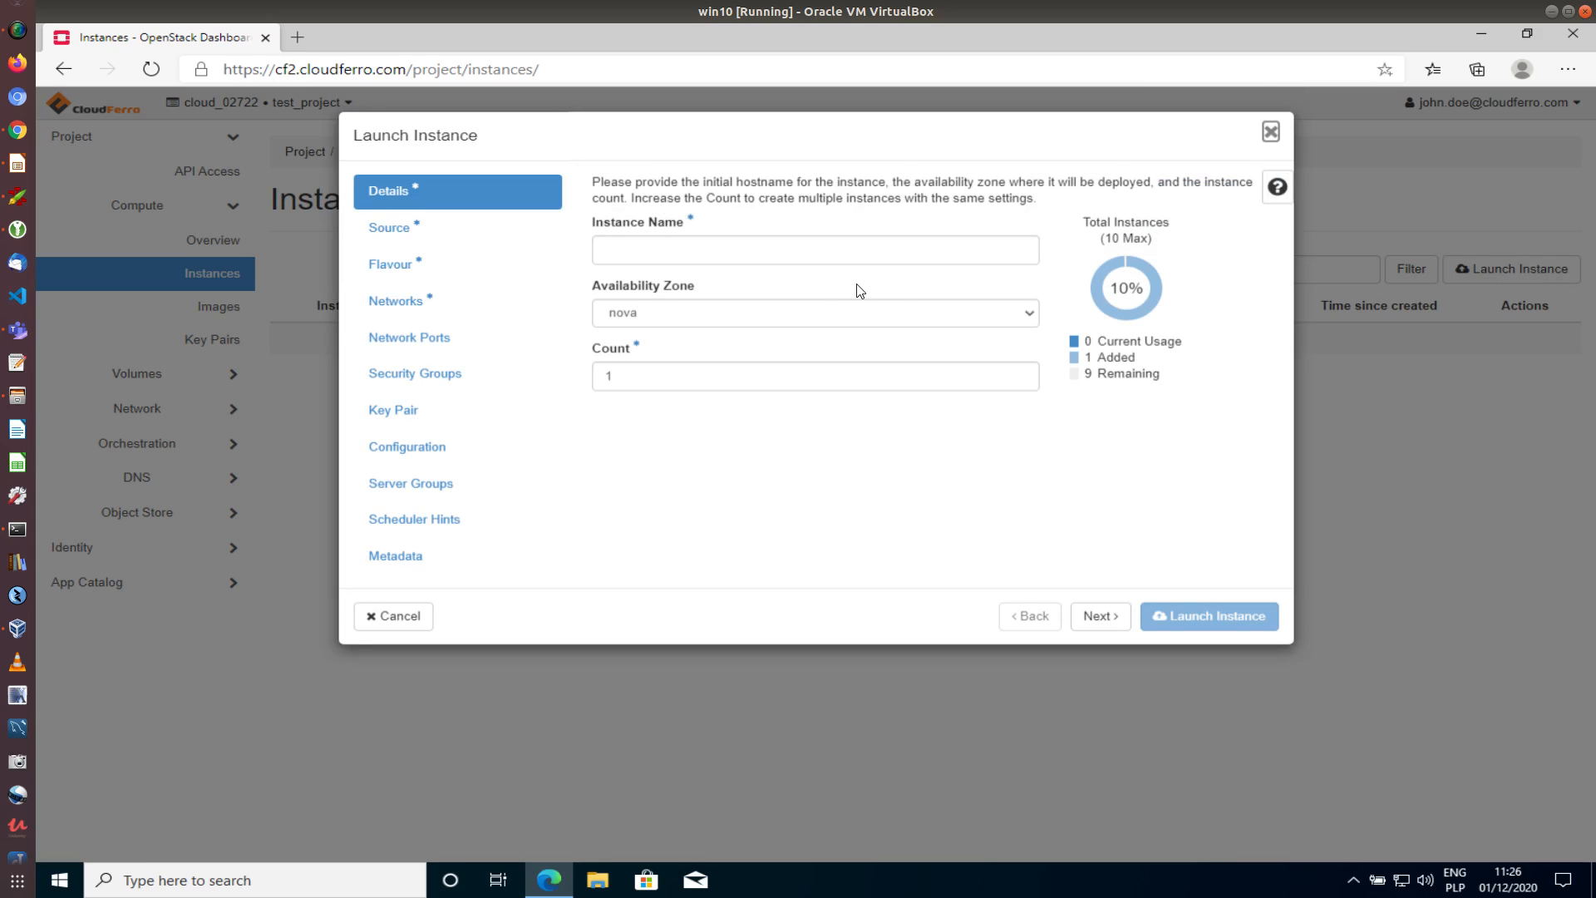
{"action": "left_click", "coordinate": [733, 247]}
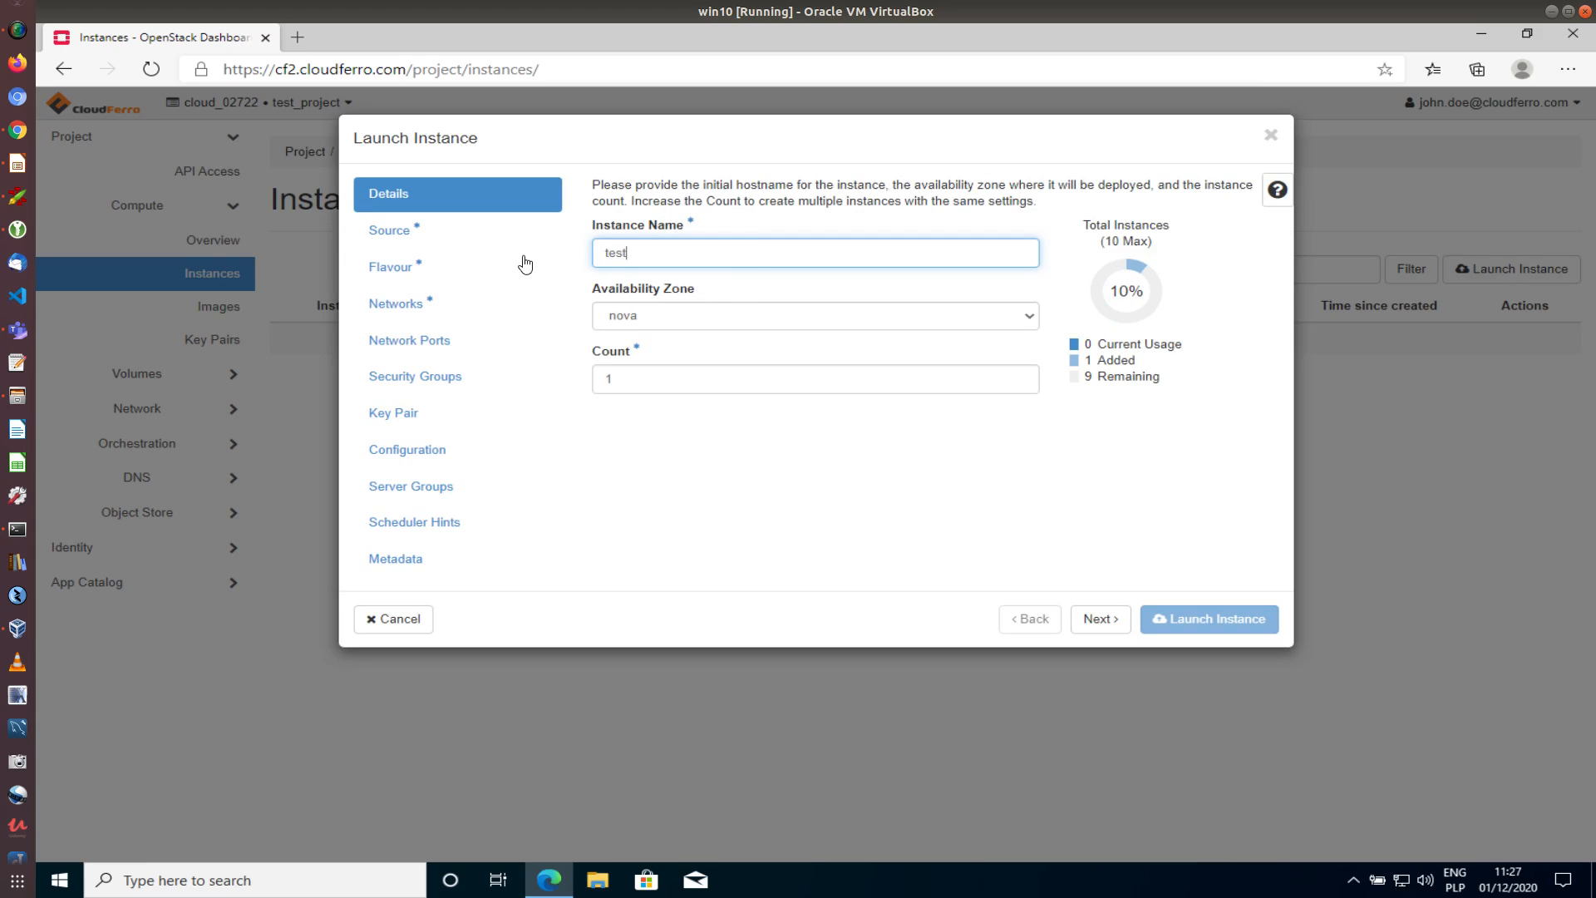
{"action": "left_click", "coordinate": [394, 240]}
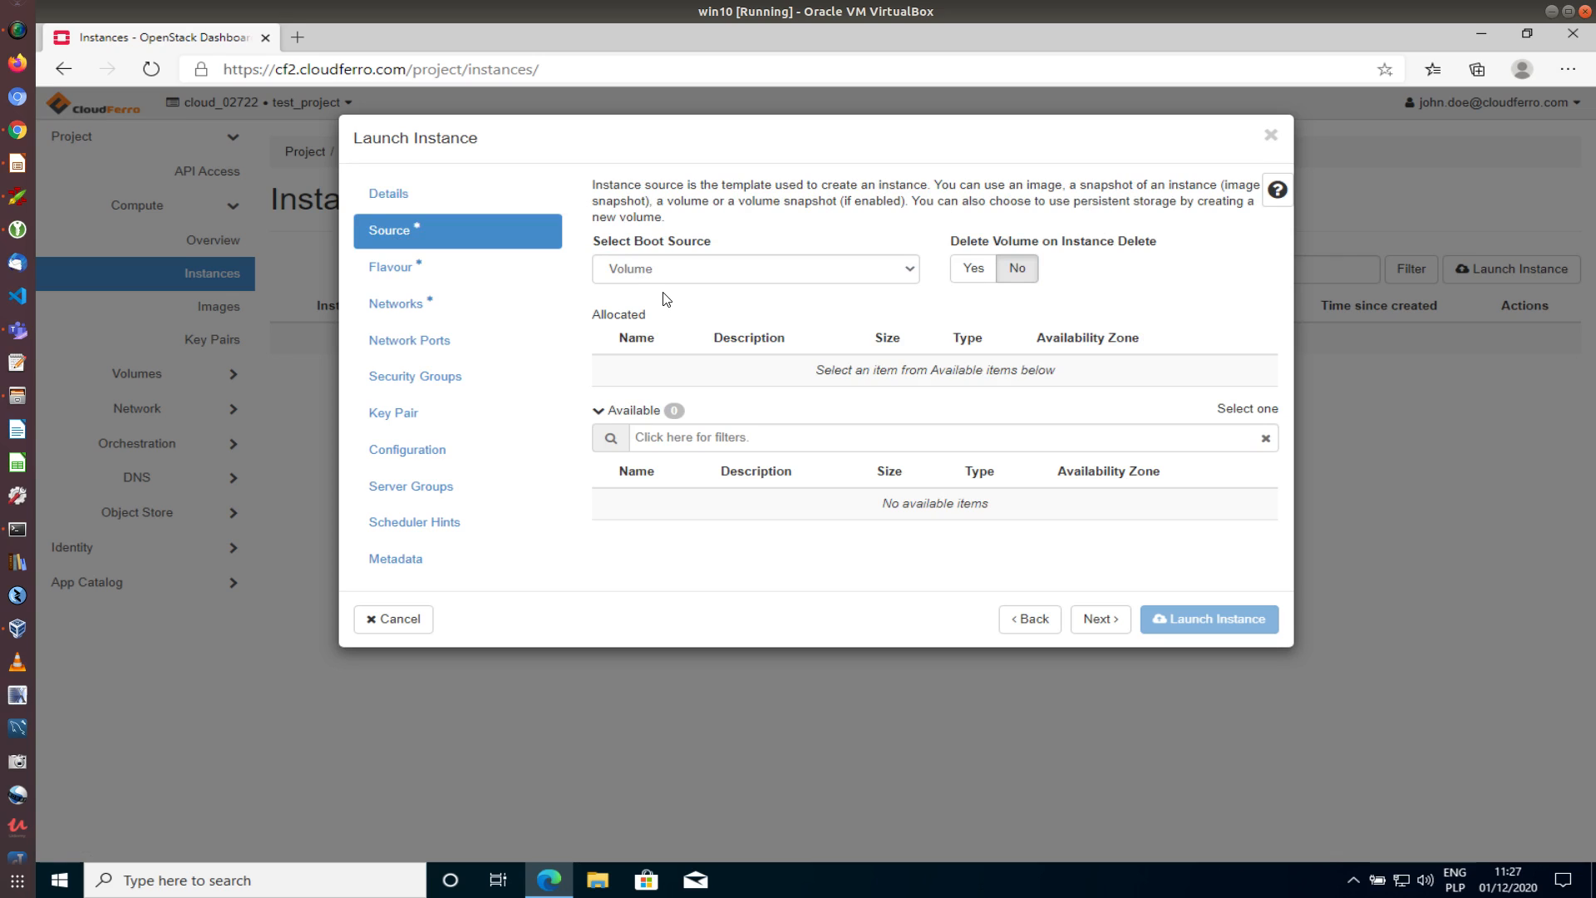
{"action": "left_click", "coordinate": [910, 269]}
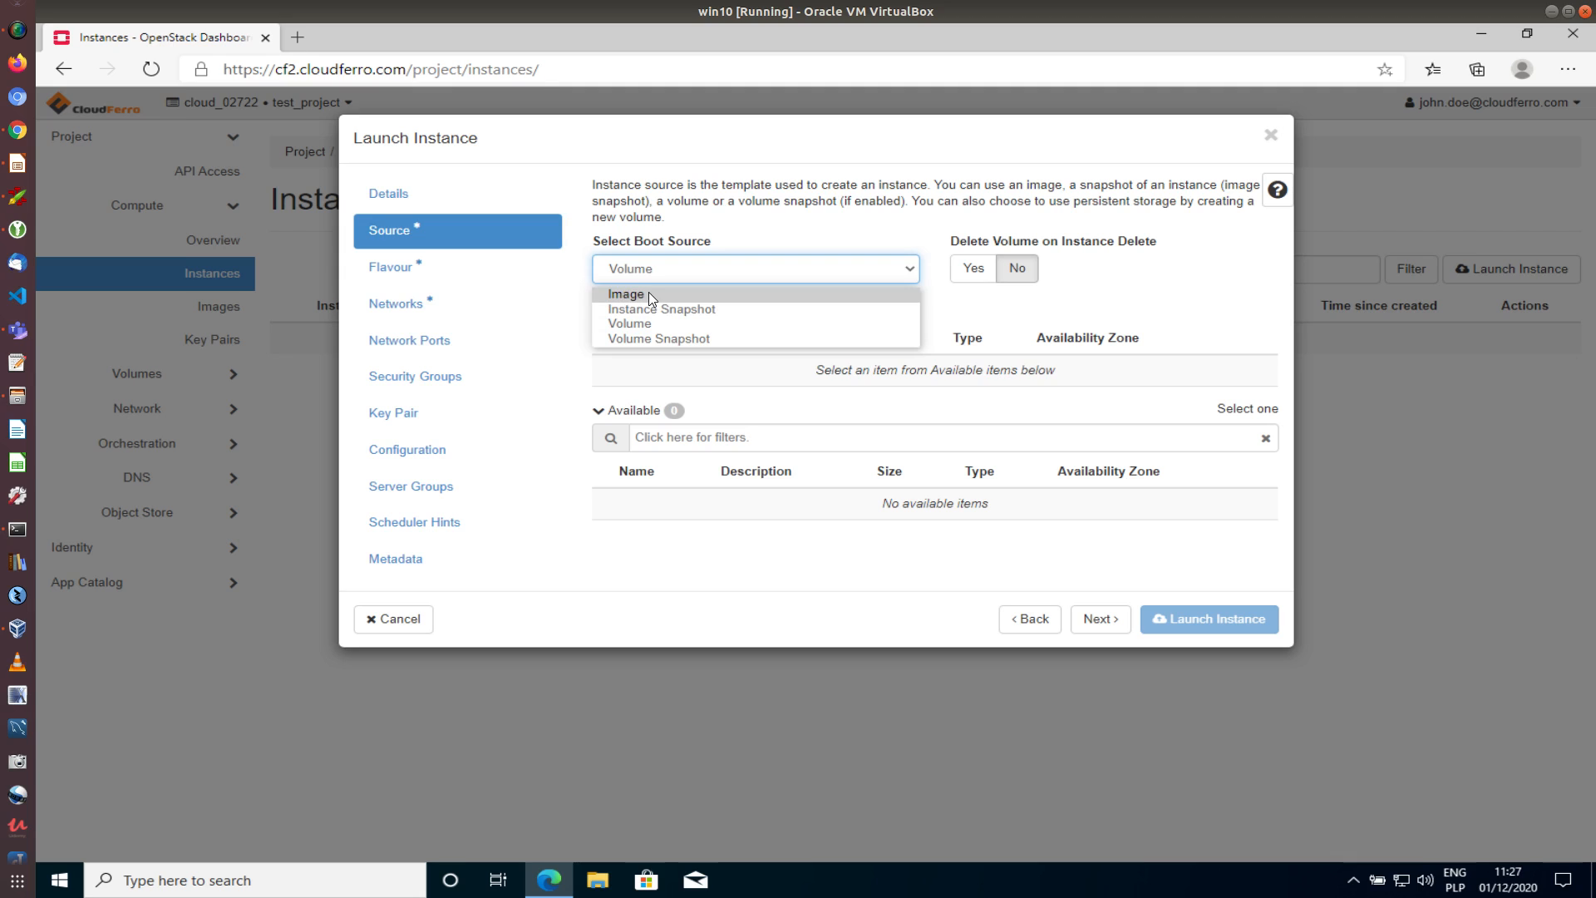
Set the boot source to Image and allocate the Windows 2019 image (17.10 GB)
{"action": "left_click", "coordinate": [817, 297]}
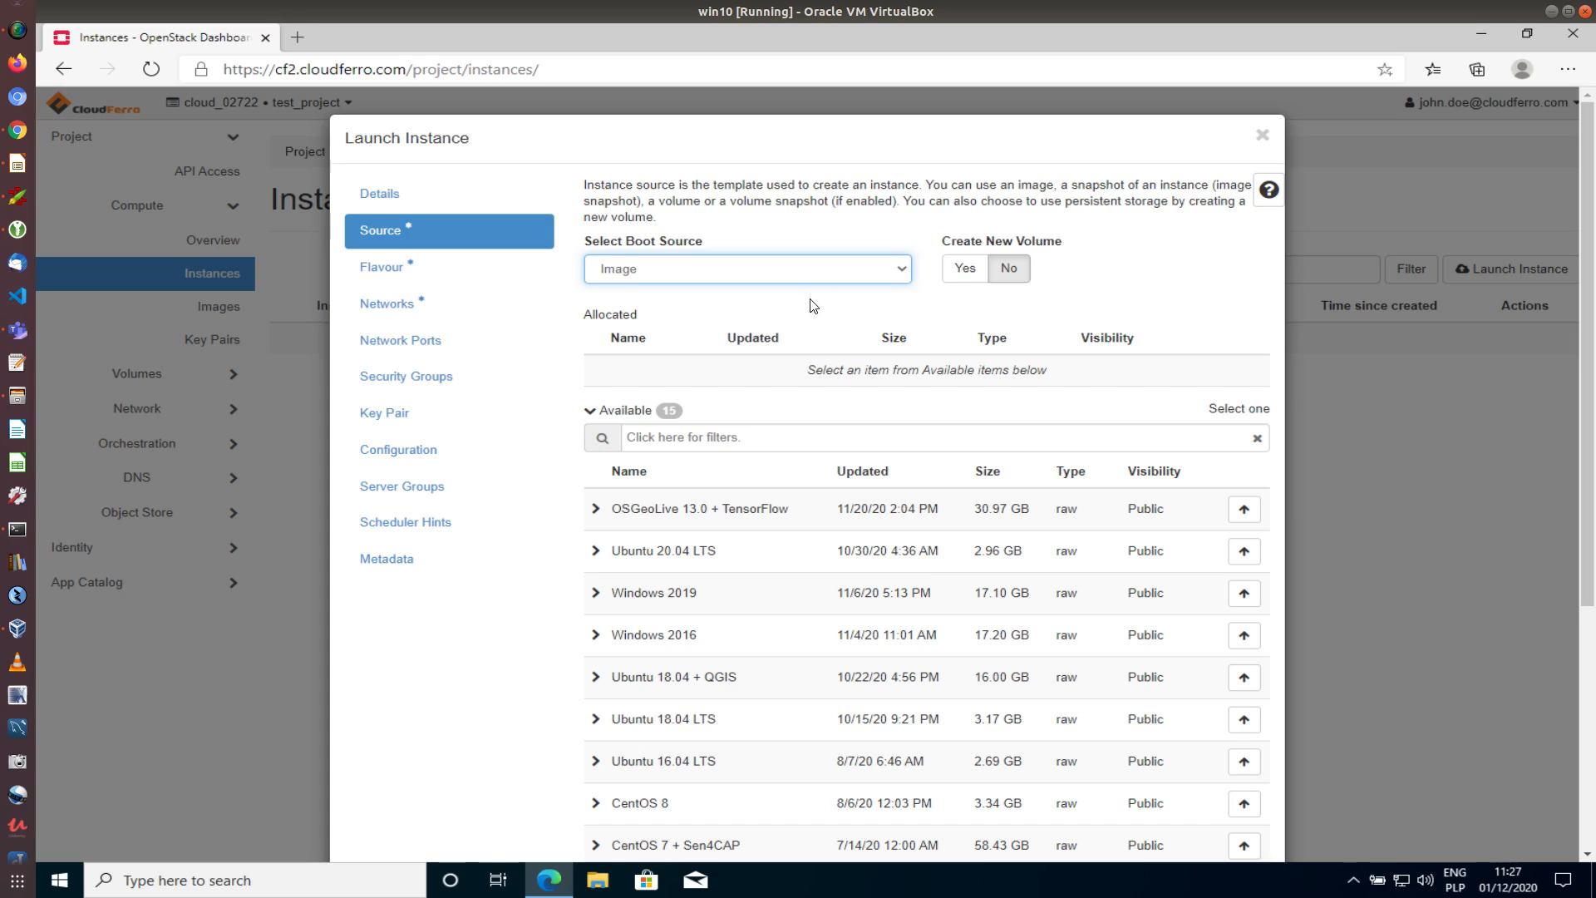
{"action": "scroll", "coordinate": [662, 631], "scroll_direction": "down", "scroll_amount": 4}
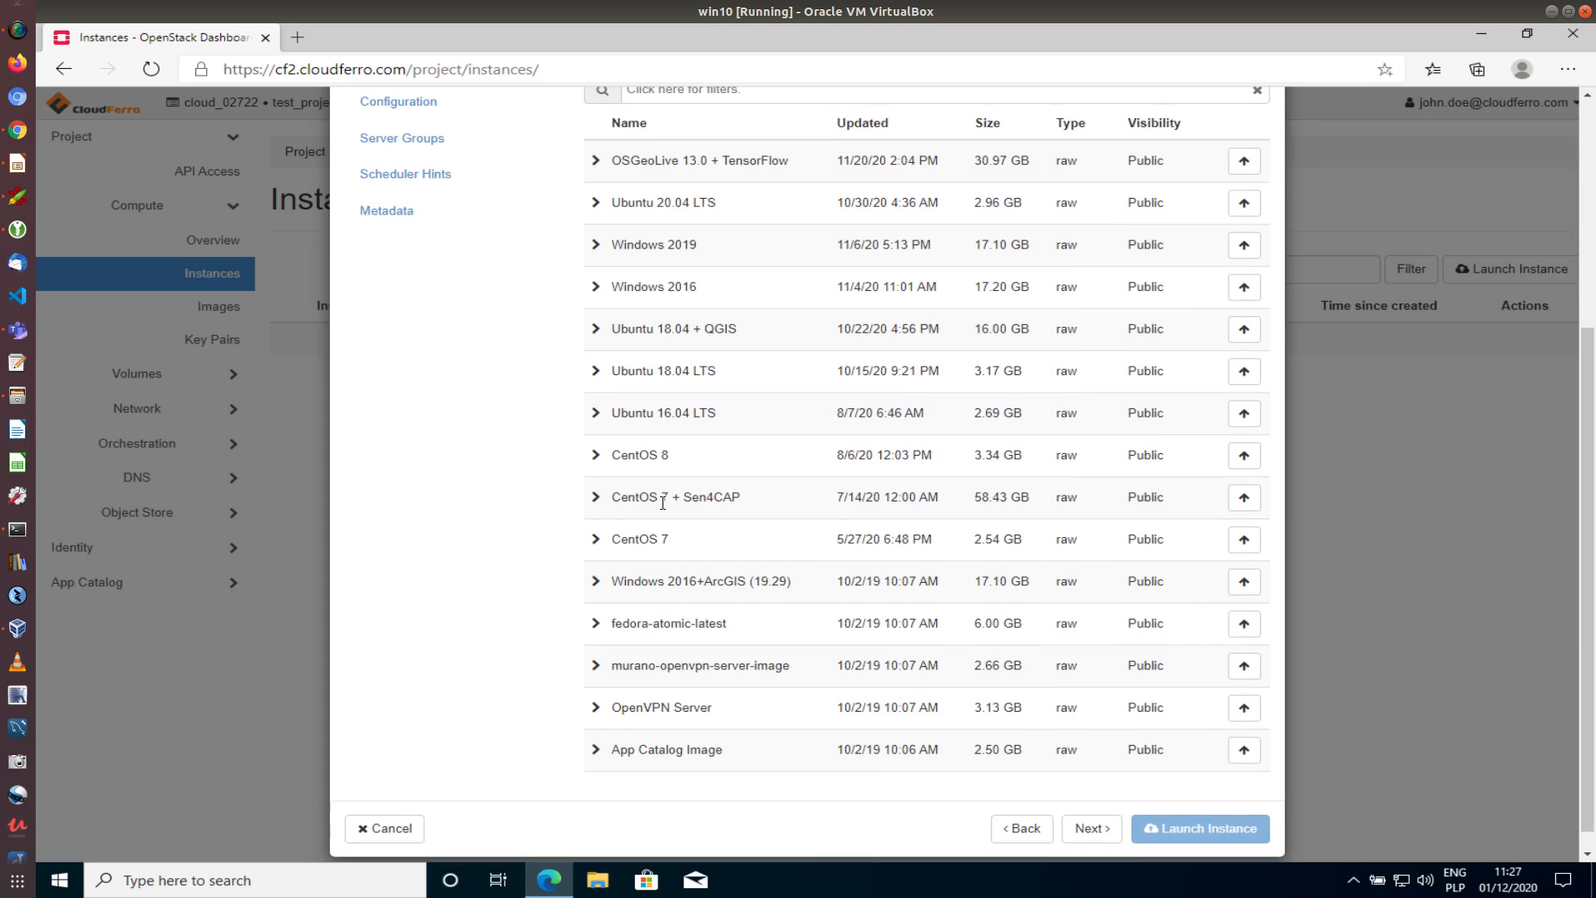
{"action": "scroll", "coordinate": [663, 502], "scroll_direction": "up", "scroll_amount": 2}
{"action": "scroll", "coordinate": [662, 502], "scroll_direction": "down", "scroll_amount": 2}
{"action": "scroll", "coordinate": [722, 552], "scroll_direction": "up", "scroll_amount": 1}
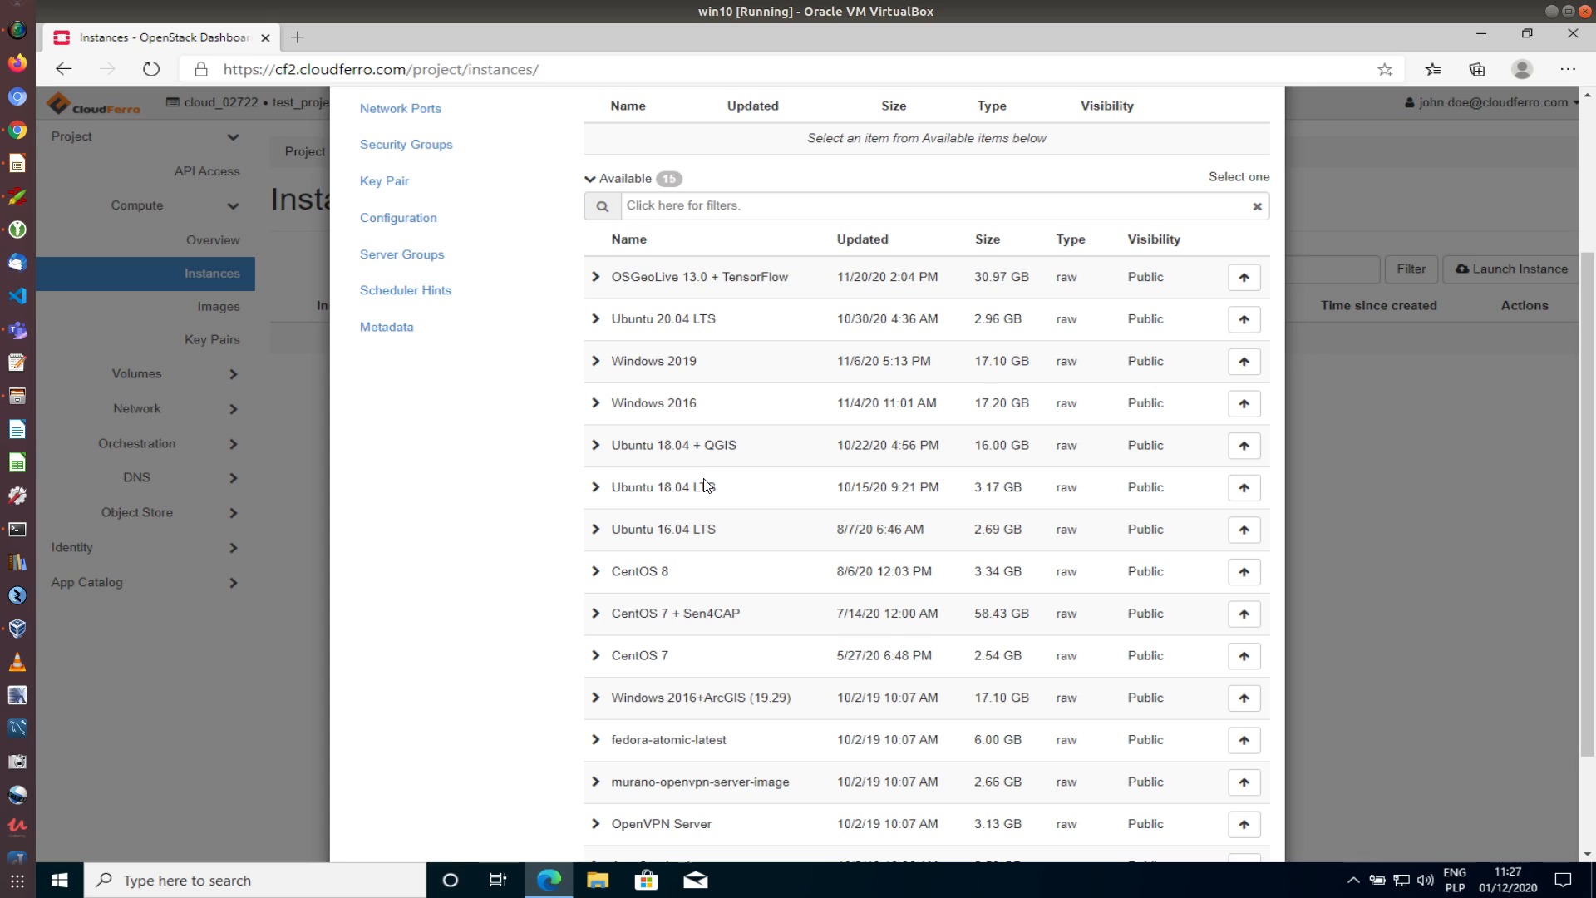
{"action": "scroll", "coordinate": [746, 489], "scroll_direction": "down", "scroll_amount": 2}
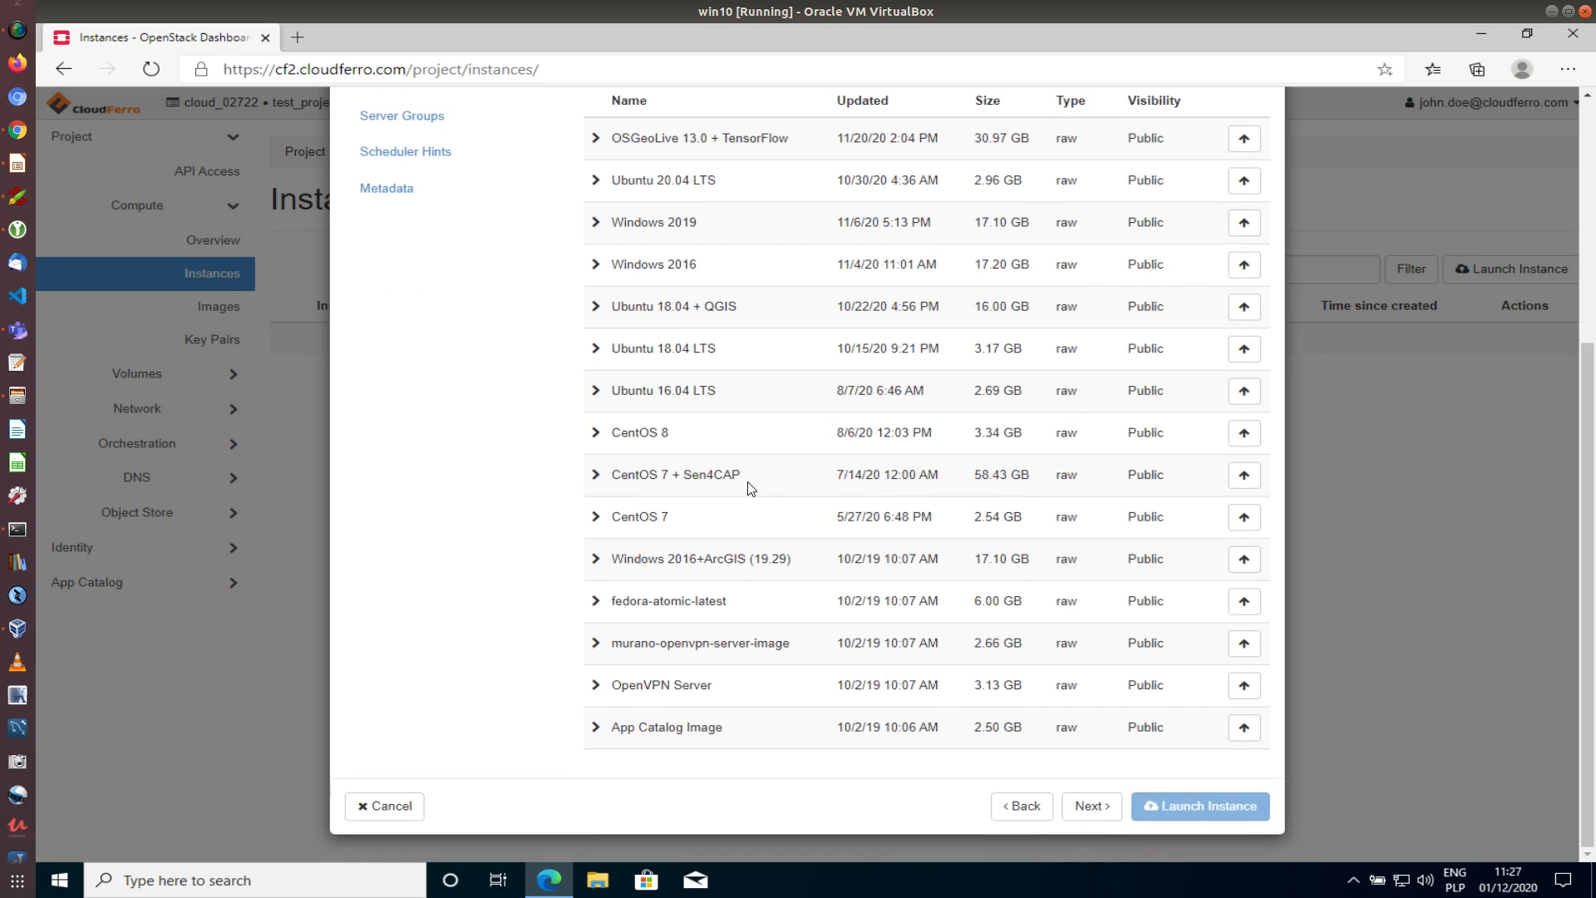
{"action": "scroll", "coordinate": [745, 488], "scroll_direction": "up", "scroll_amount": 3}
{"action": "scroll", "coordinate": [746, 489], "scroll_direction": "up", "scroll_amount": 1}
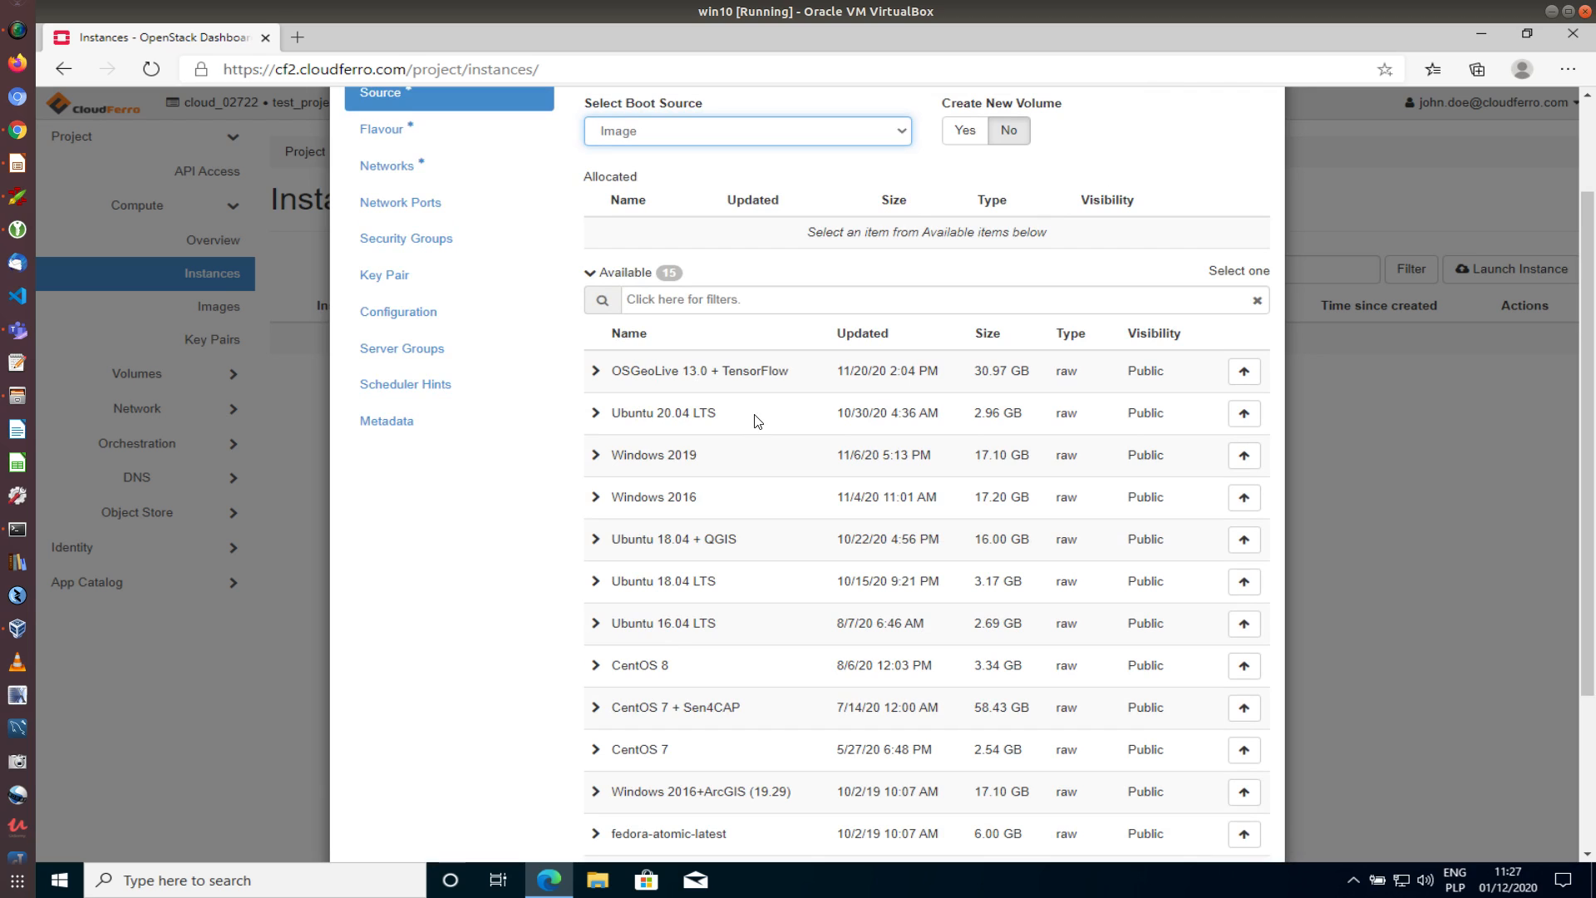
{"action": "scroll", "coordinate": [740, 457], "scroll_direction": "down", "scroll_amount": 3}
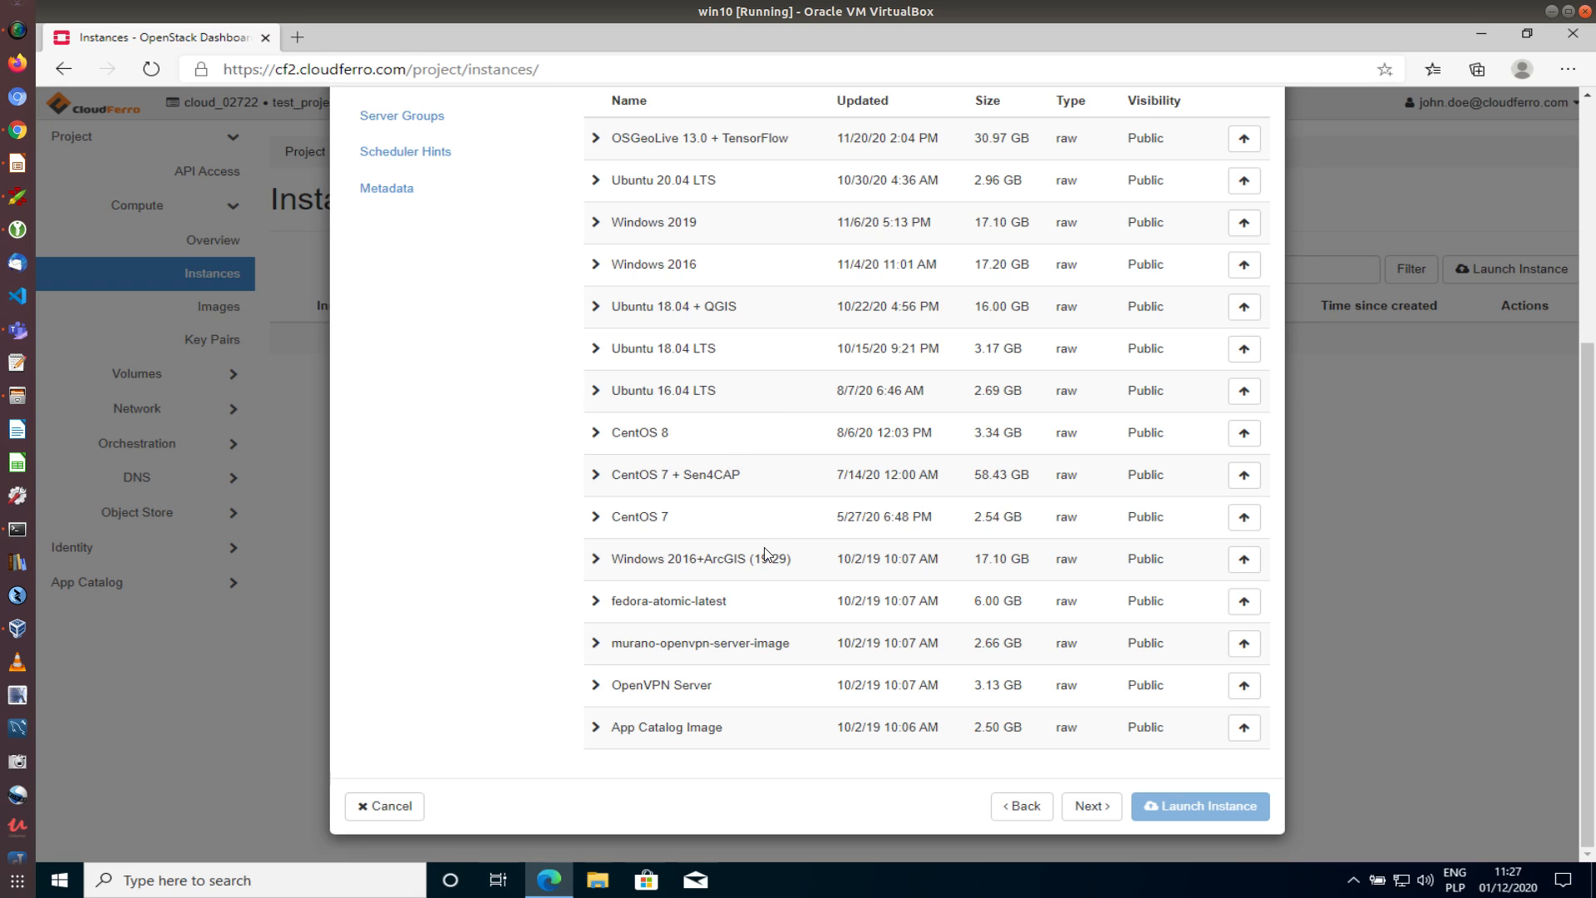
{"action": "scroll", "coordinate": [745, 564], "scroll_direction": "up", "scroll_amount": 2}
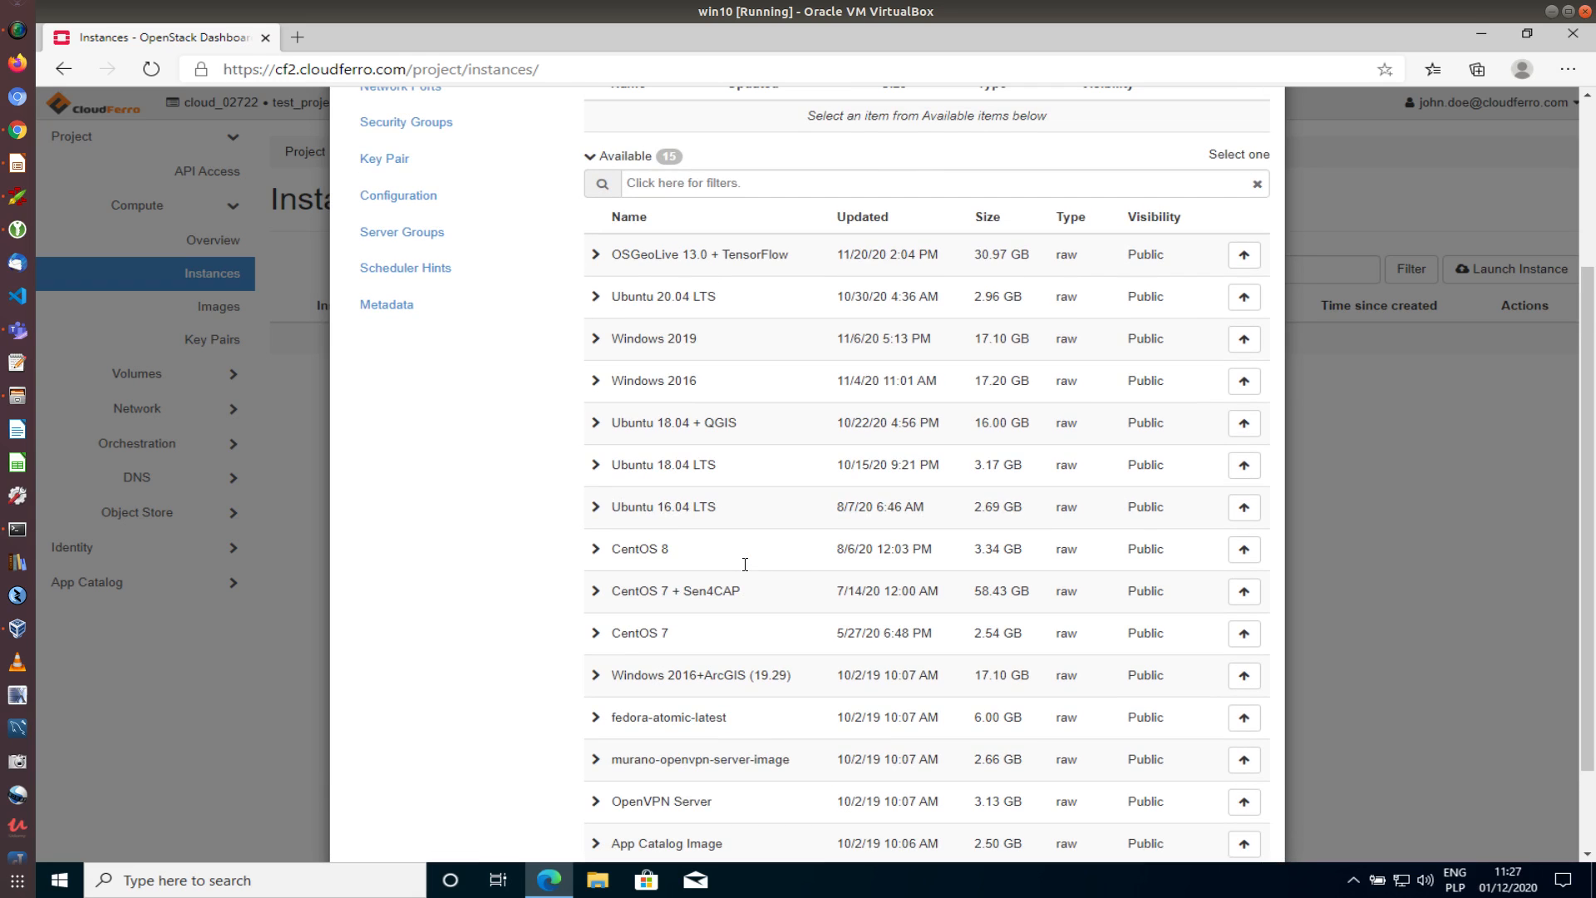
{"action": "scroll", "coordinate": [744, 564], "scroll_direction": "up", "scroll_amount": 3}
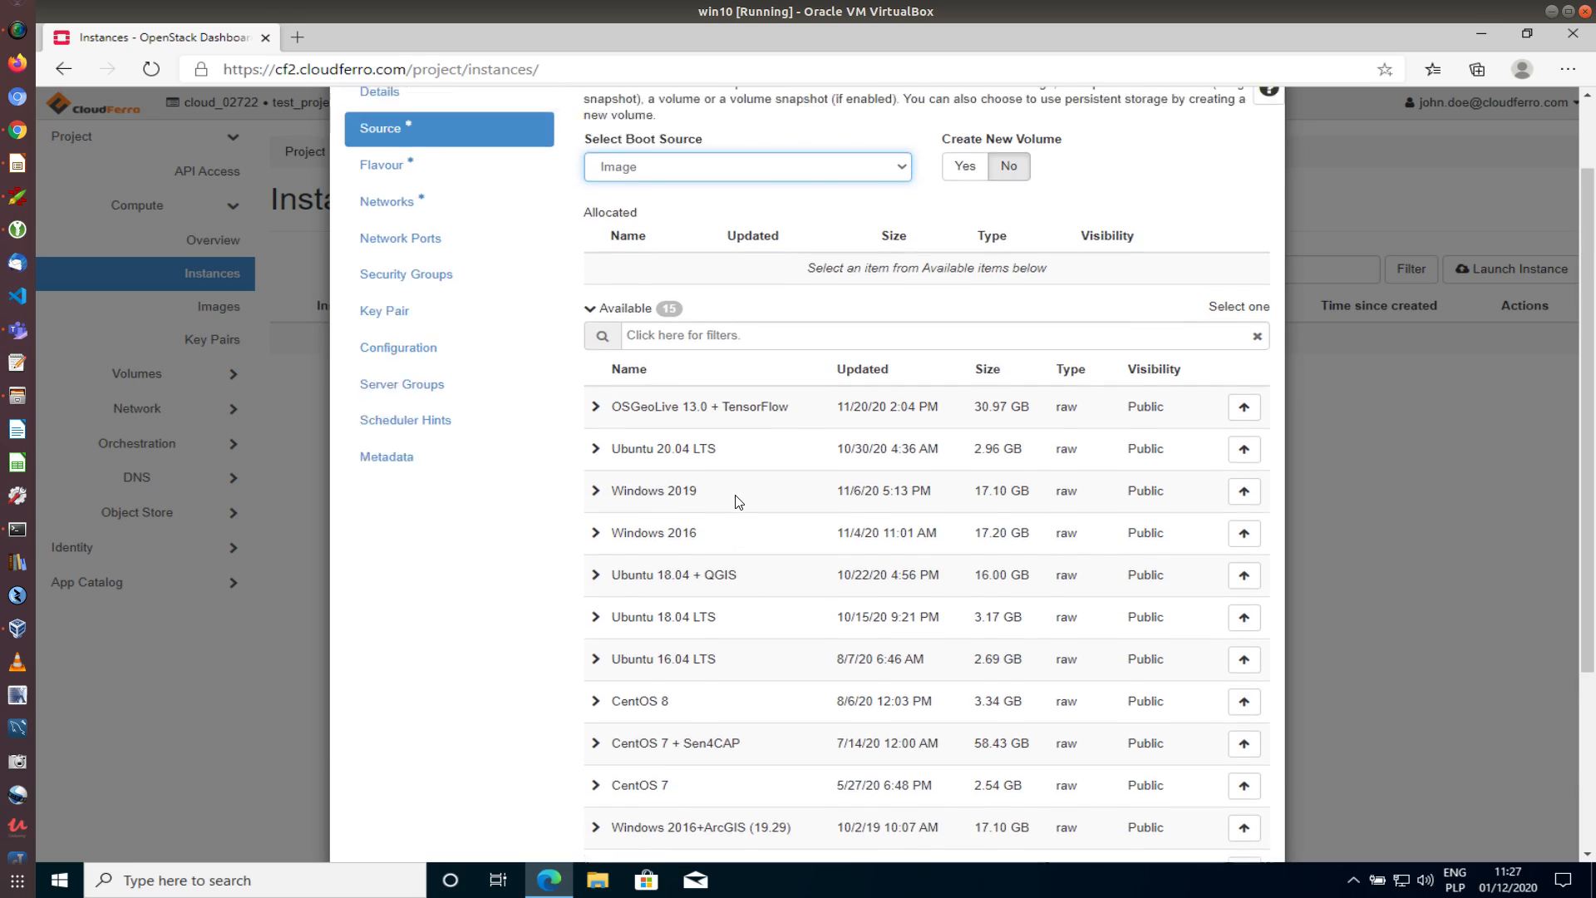
{"action": "scroll", "coordinate": [735, 501], "scroll_direction": "up", "scroll_amount": 2}
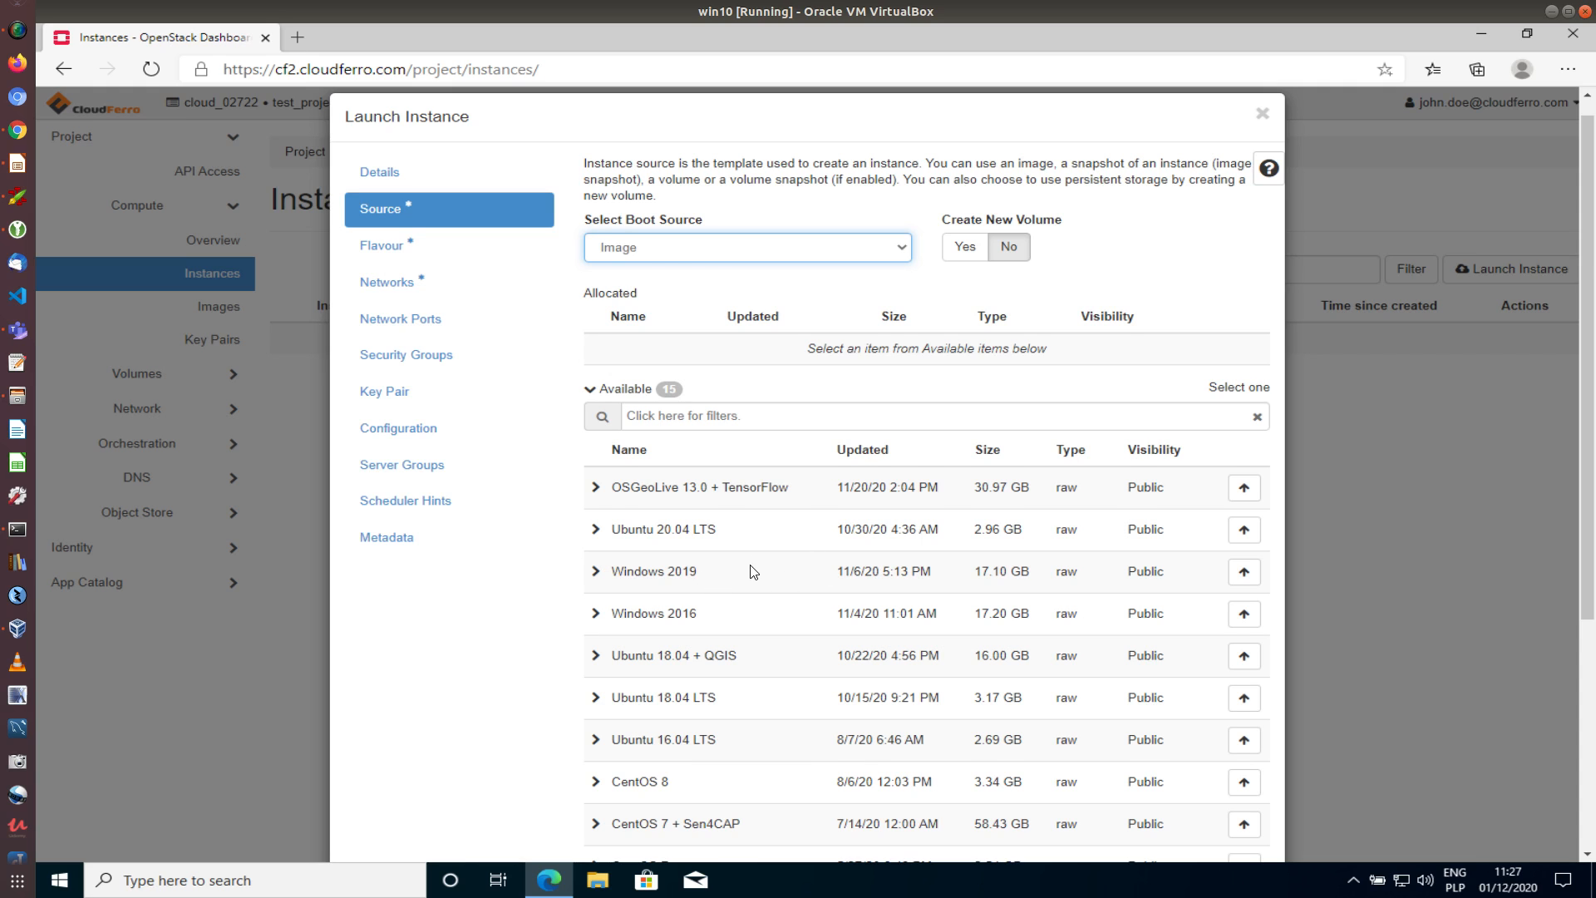
{"action": "scroll", "coordinate": [668, 493], "scroll_direction": "down", "scroll_amount": 3}
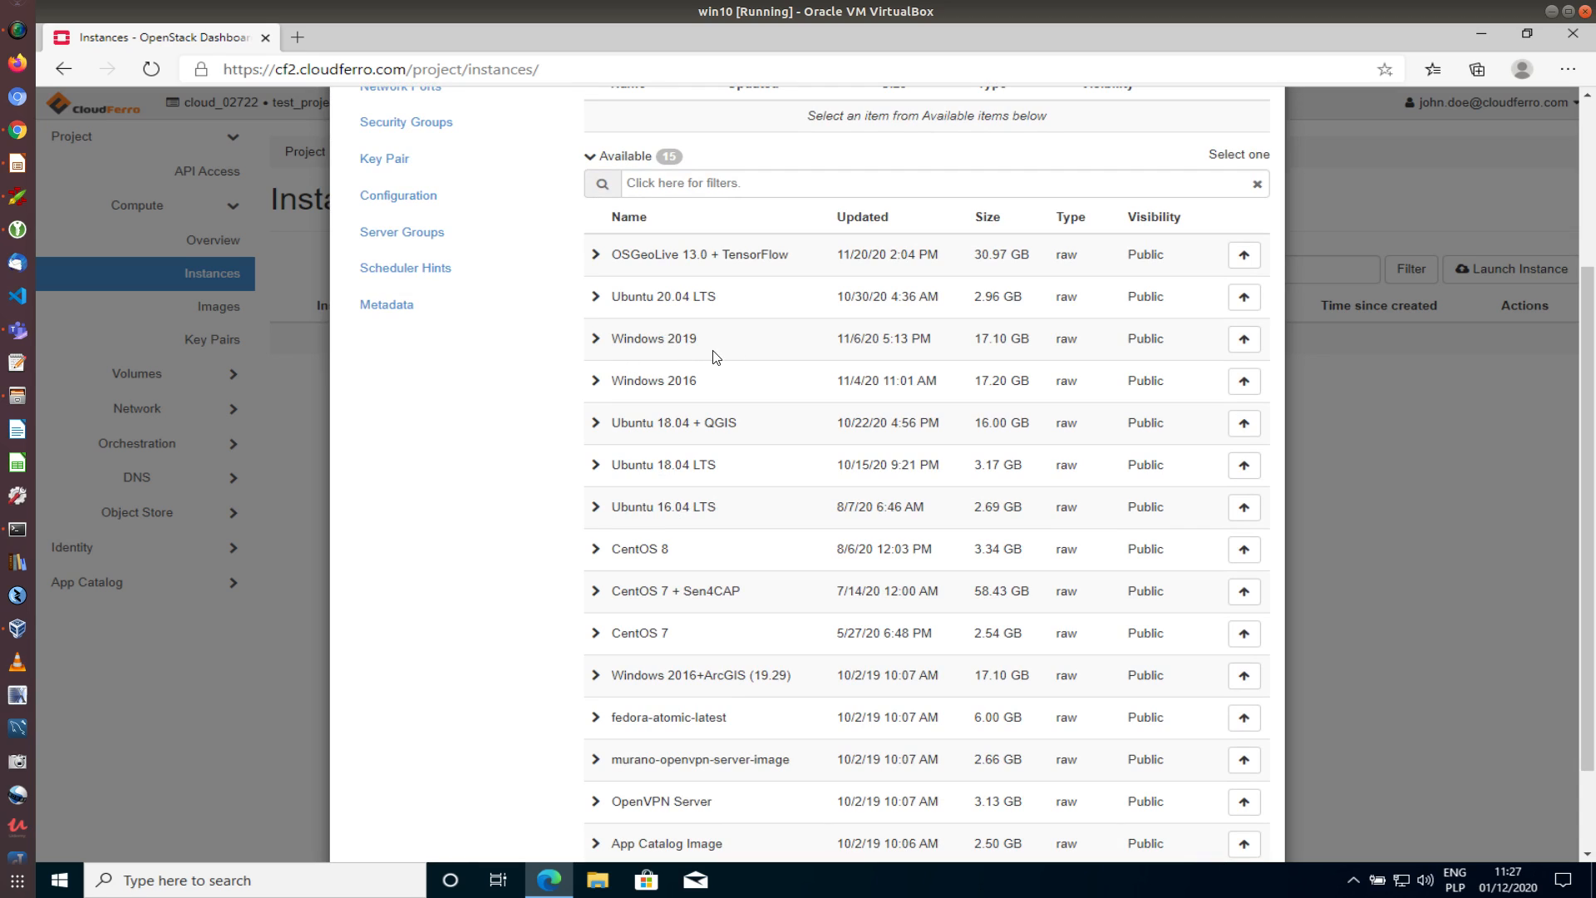
{"action": "left_click", "coordinate": [1244, 341]}
{"action": "scroll", "coordinate": [1022, 447], "scroll_direction": "up", "scroll_amount": 3}
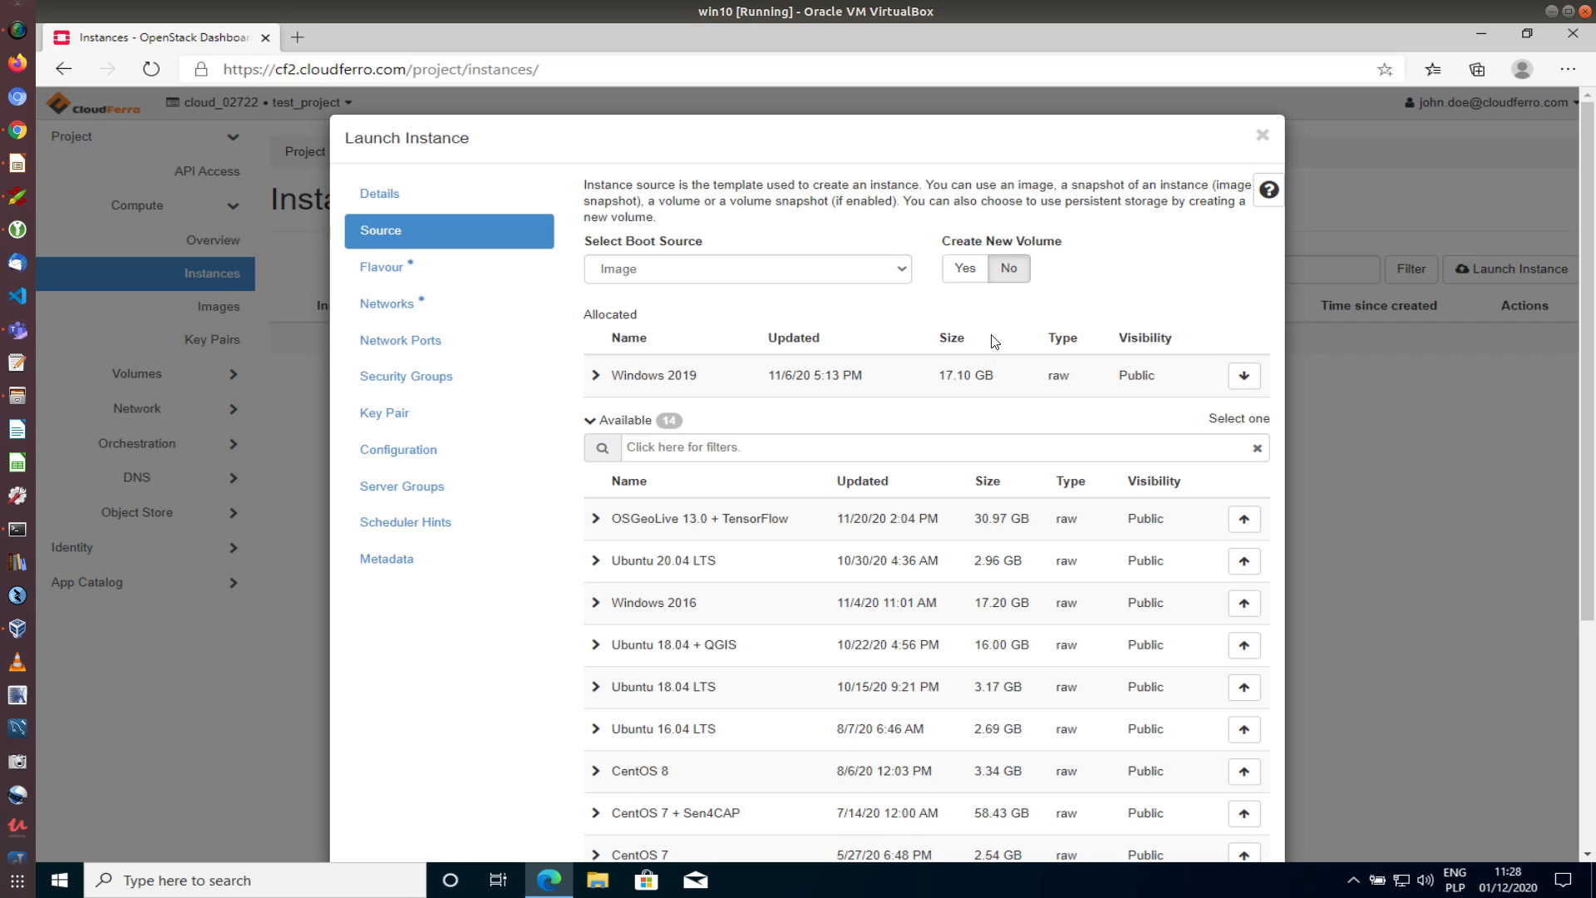
Leave Create New Volume at No after checking the proposed 32 GB size, then go to Flavour
{"action": "left_click", "coordinate": [964, 275]}
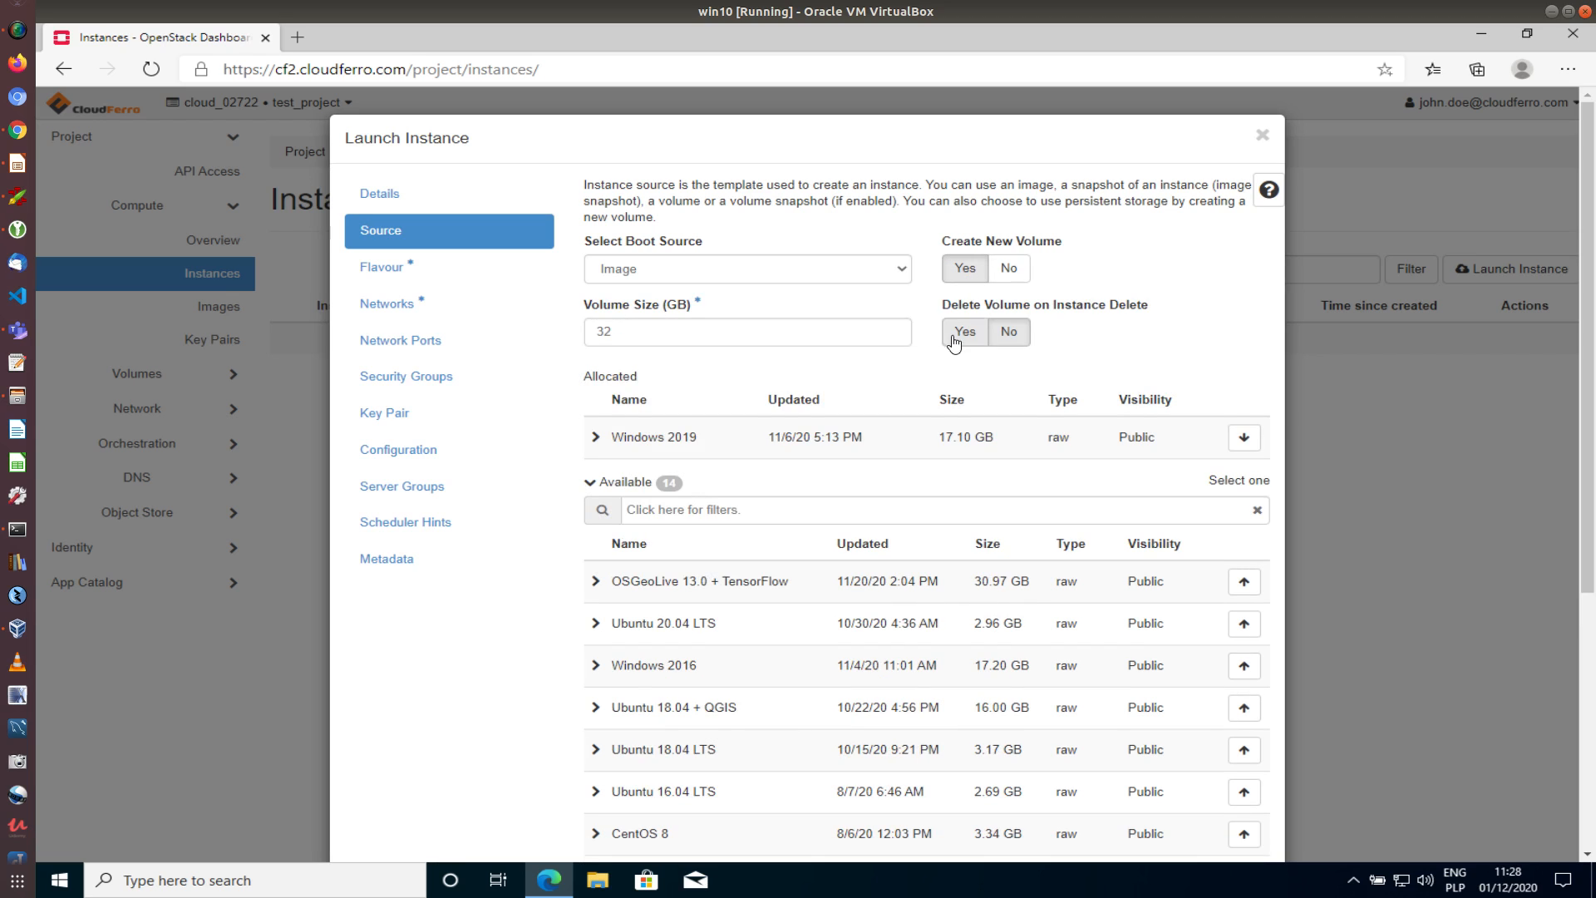
{"action": "left_click", "coordinate": [634, 336]}
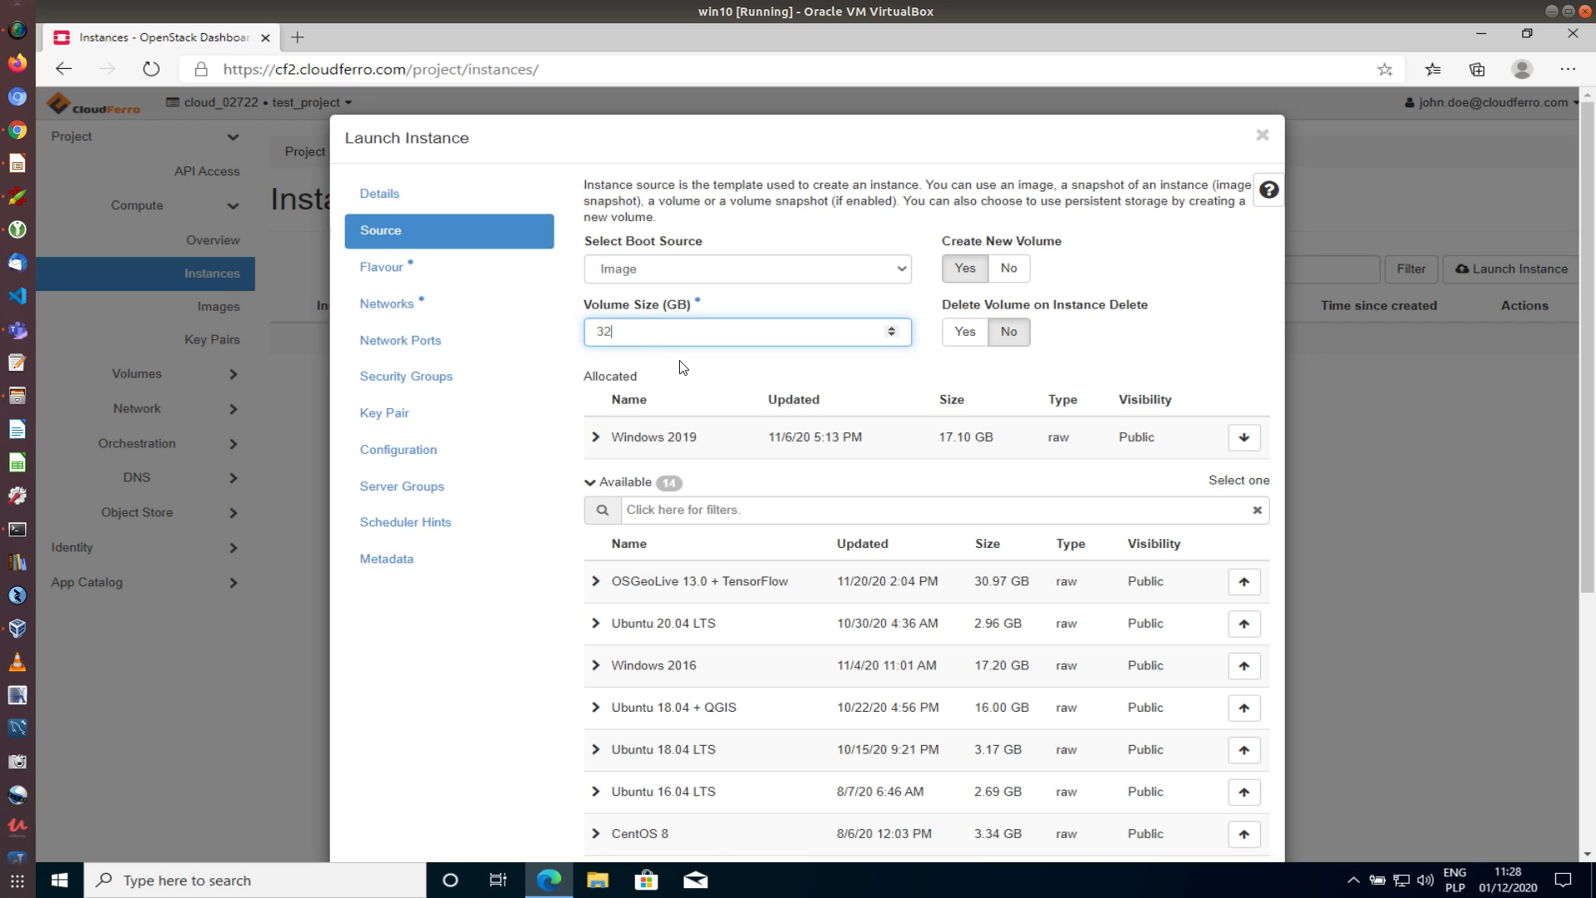
{"action": "left_click", "coordinate": [1014, 270]}
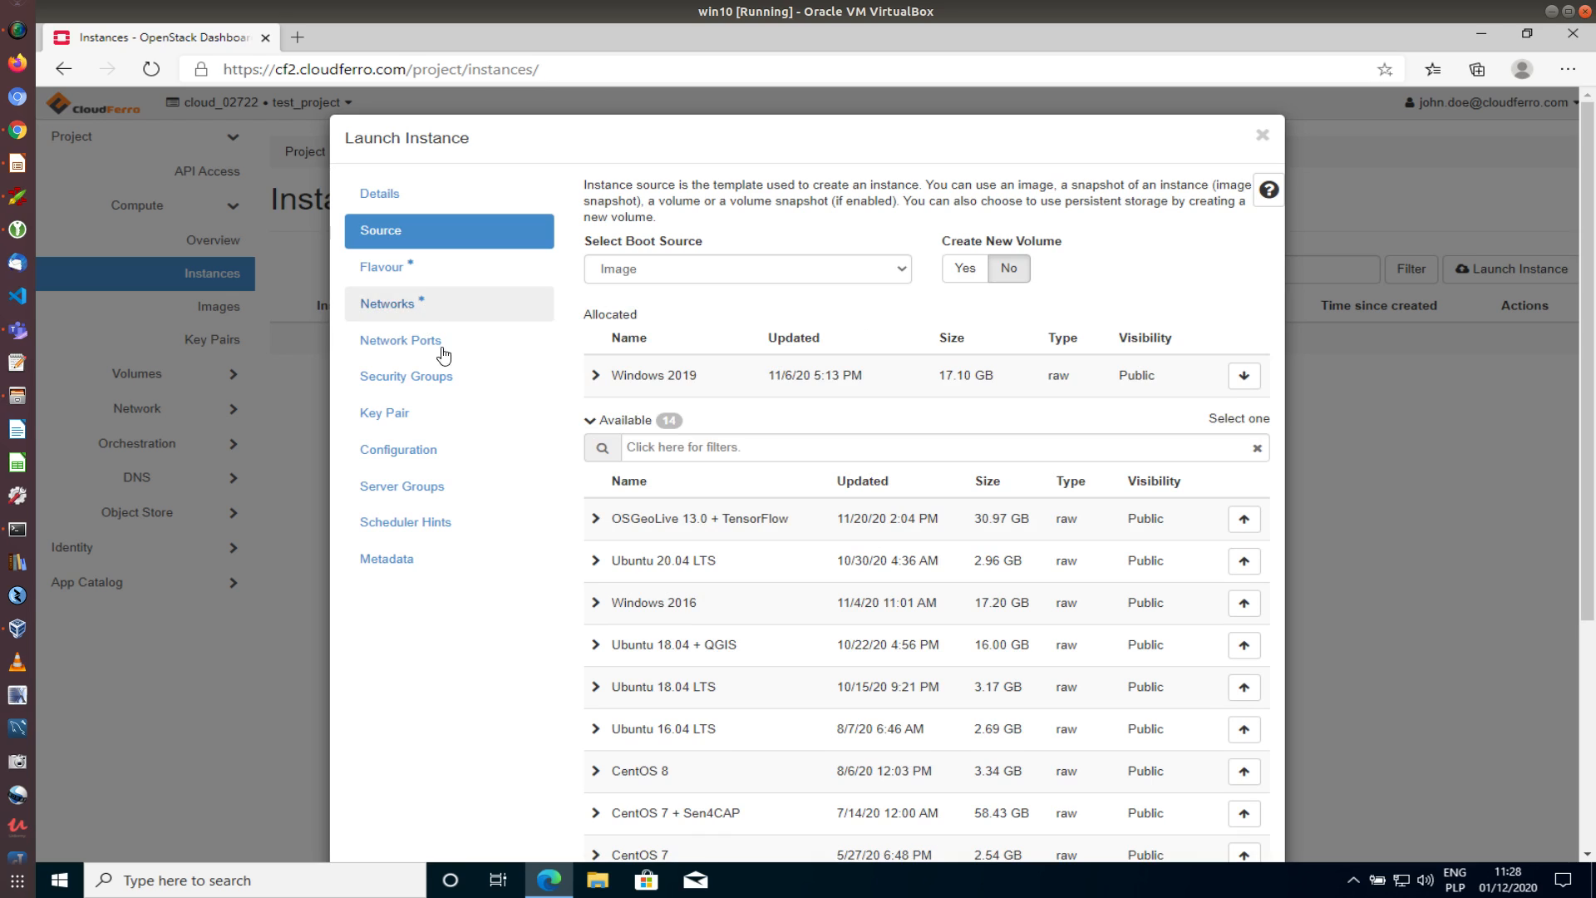
{"action": "left_click", "coordinate": [386, 269]}
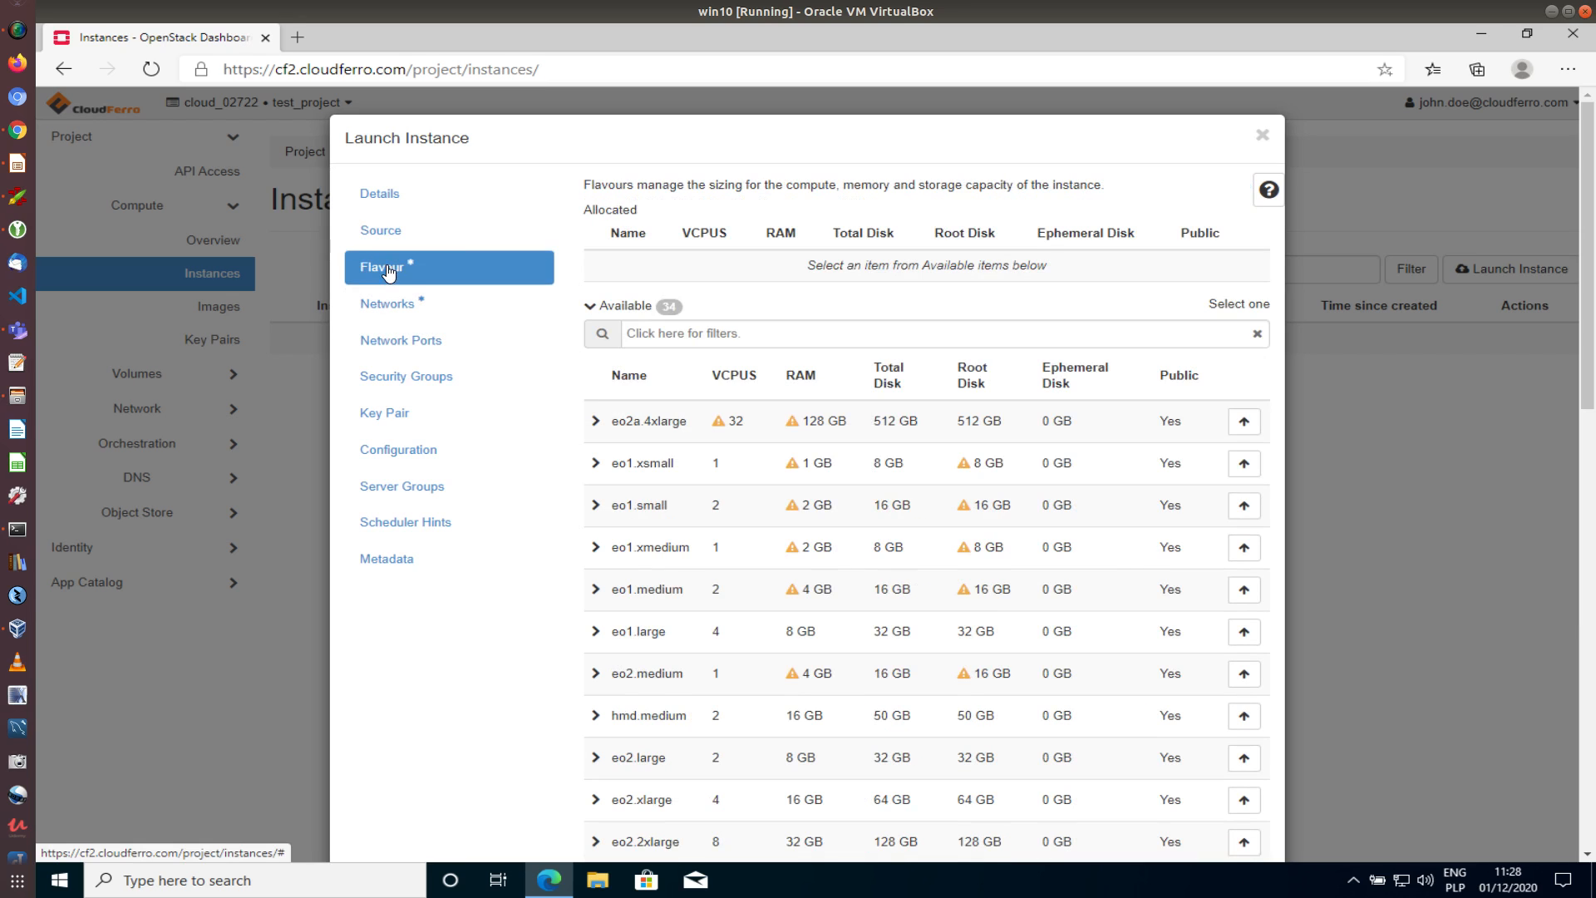
Allocate the eo1.large flavour (4 VCPUs, 8 GB RAM, 32 GB disk) to the instance
{"action": "scroll", "coordinate": [496, 576], "scroll_direction": "down", "scroll_amount": 3}
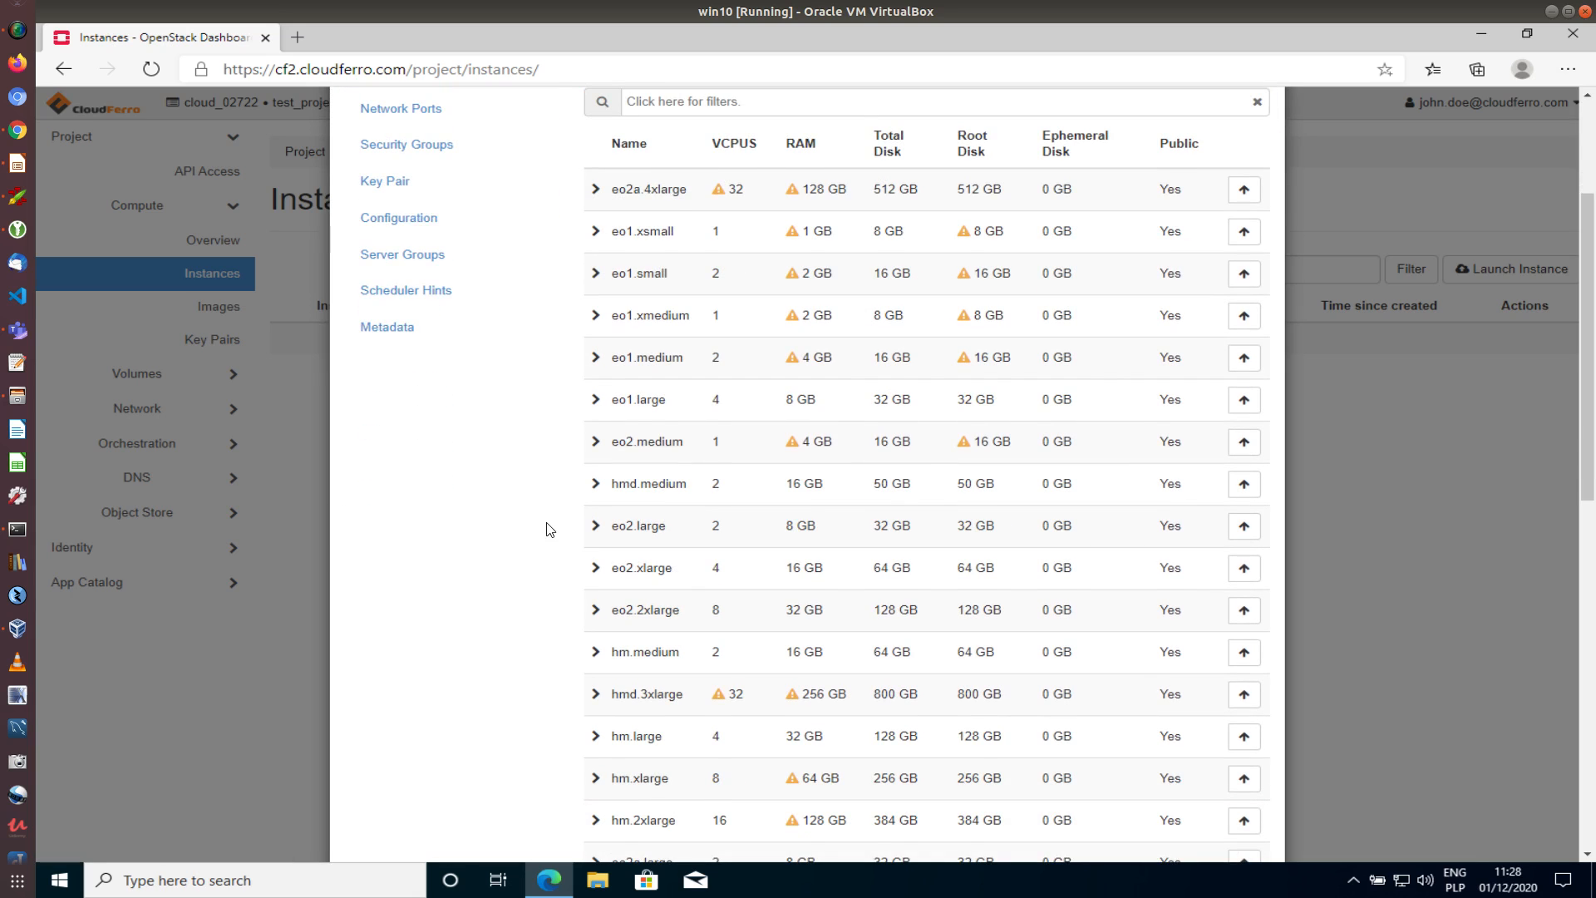
{"action": "scroll", "coordinate": [540, 495], "scroll_direction": "down", "scroll_amount": 6}
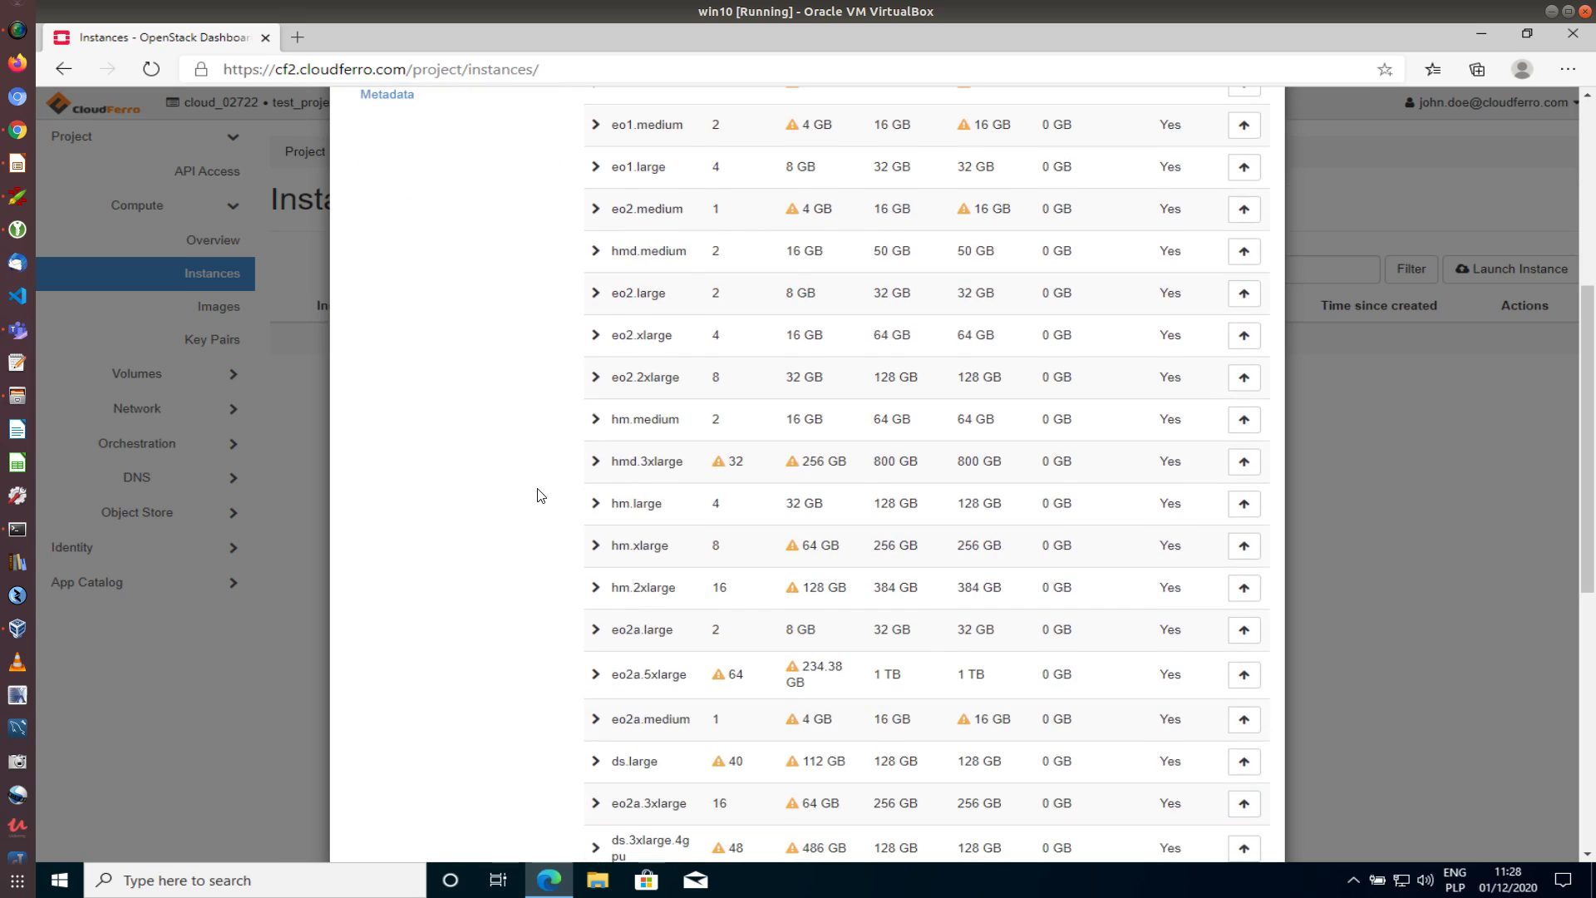
{"action": "scroll", "coordinate": [540, 495], "scroll_direction": "down", "scroll_amount": 5}
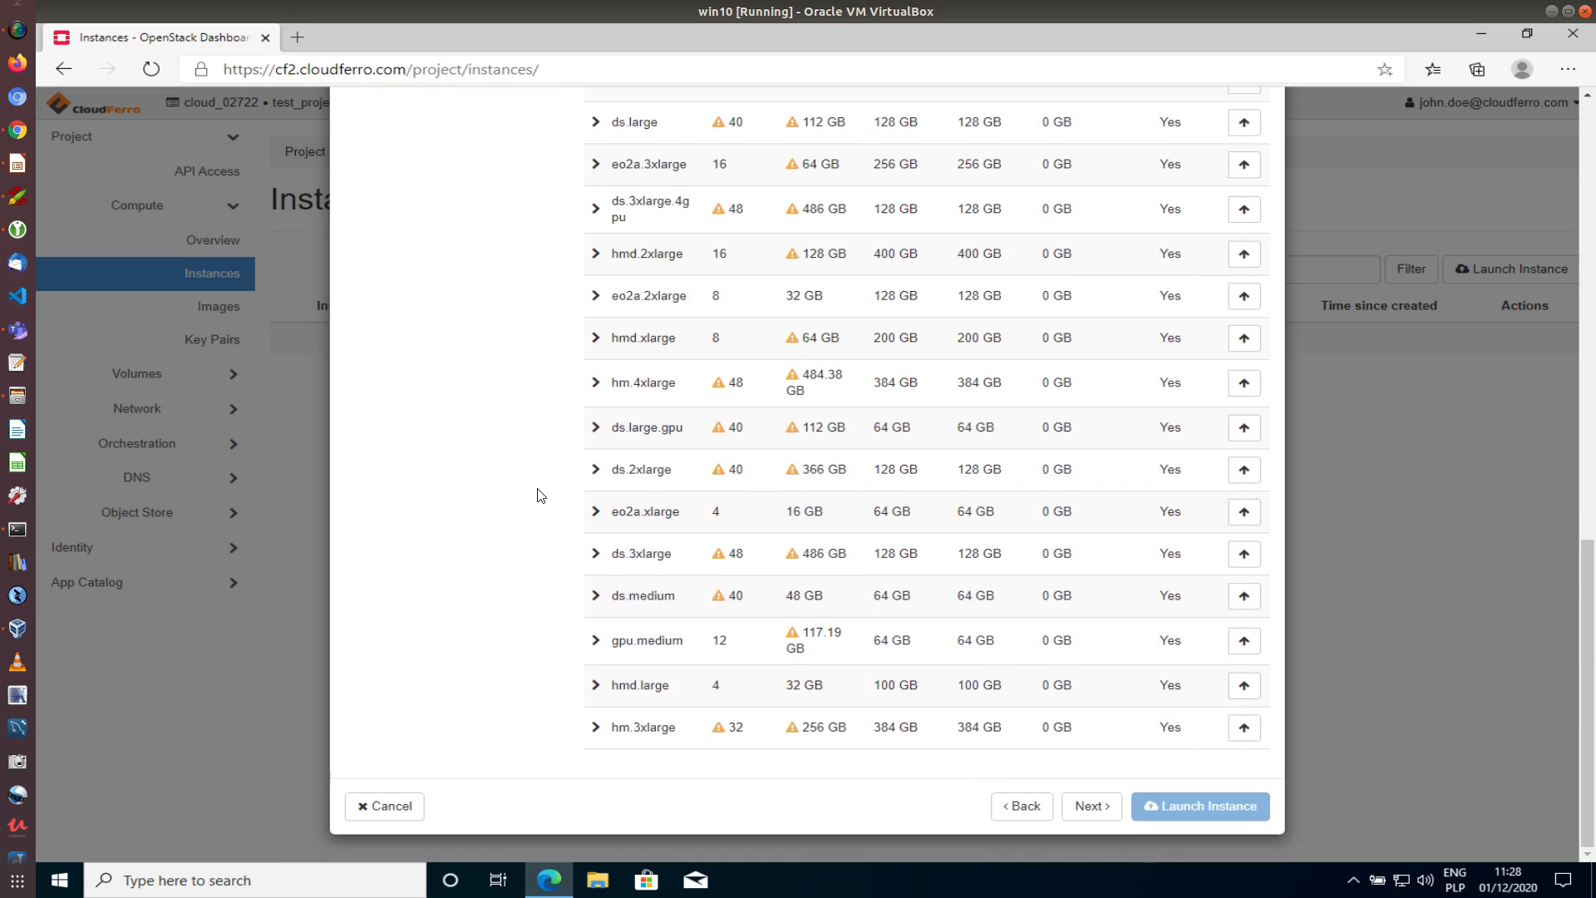
{"action": "scroll", "coordinate": [541, 495], "scroll_direction": "up", "scroll_amount": 7}
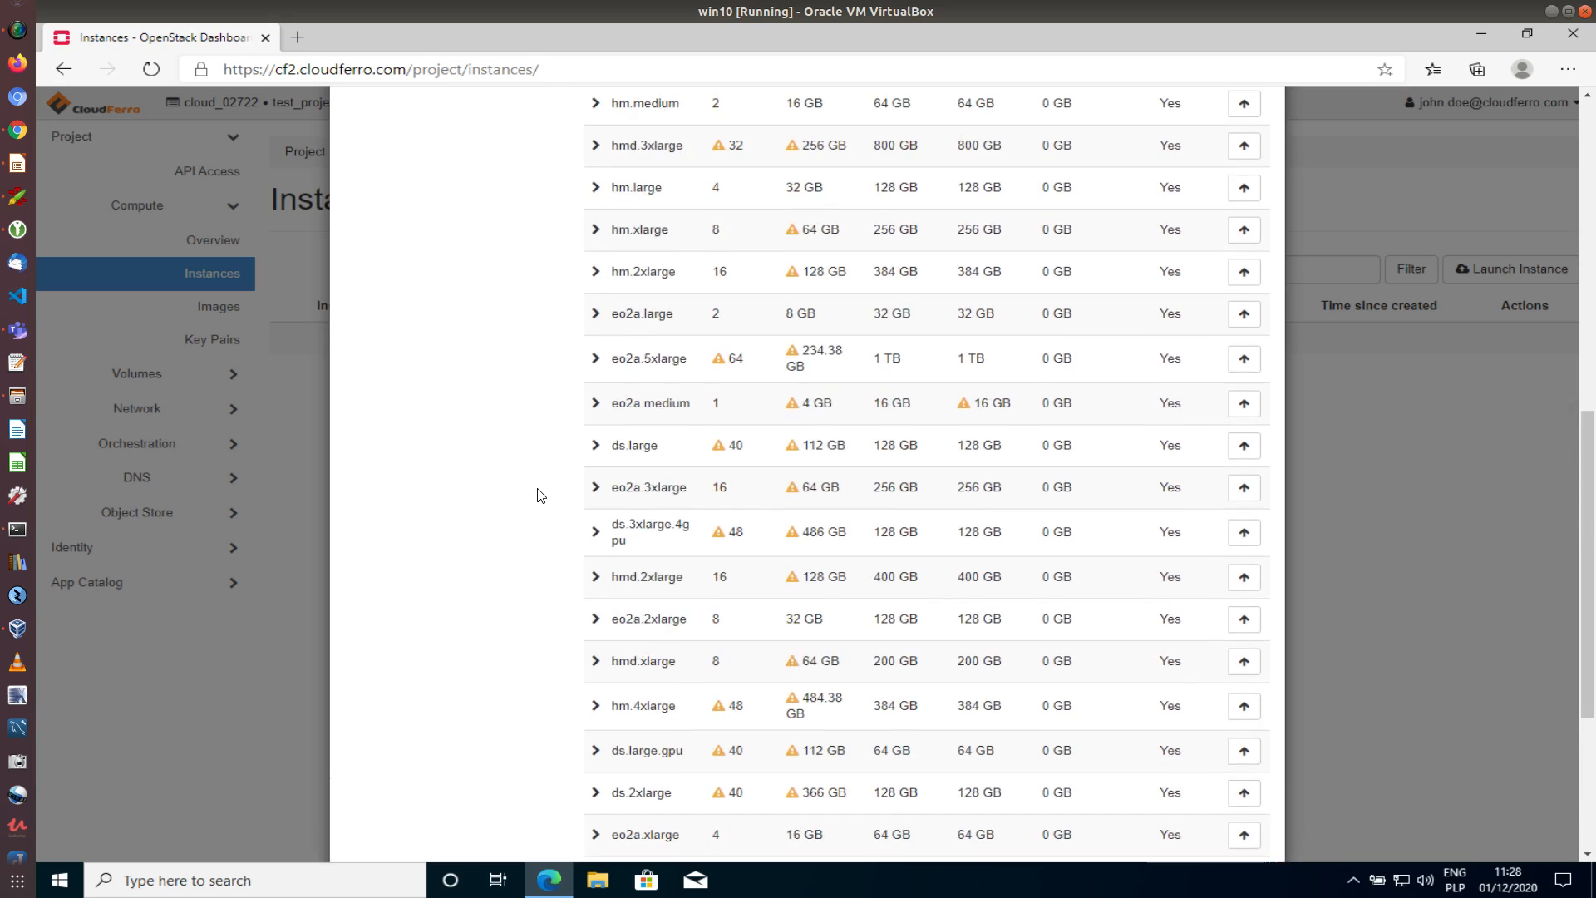
{"action": "scroll", "coordinate": [540, 495], "scroll_direction": "up", "scroll_amount": 2}
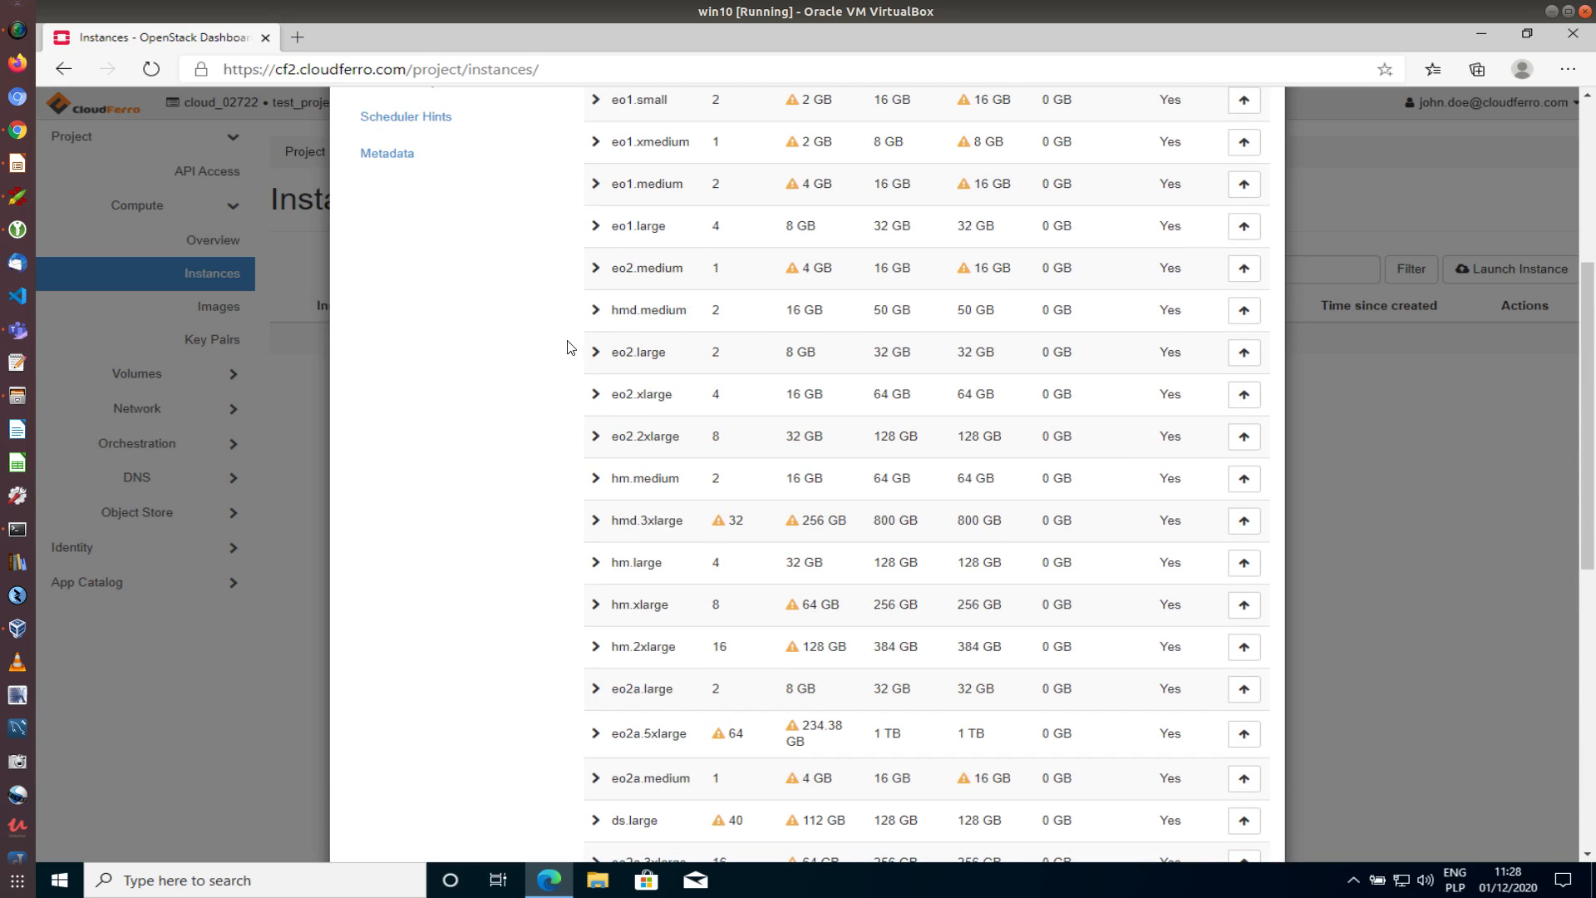
{"action": "scroll", "coordinate": [588, 411], "scroll_direction": "down", "scroll_amount": 4}
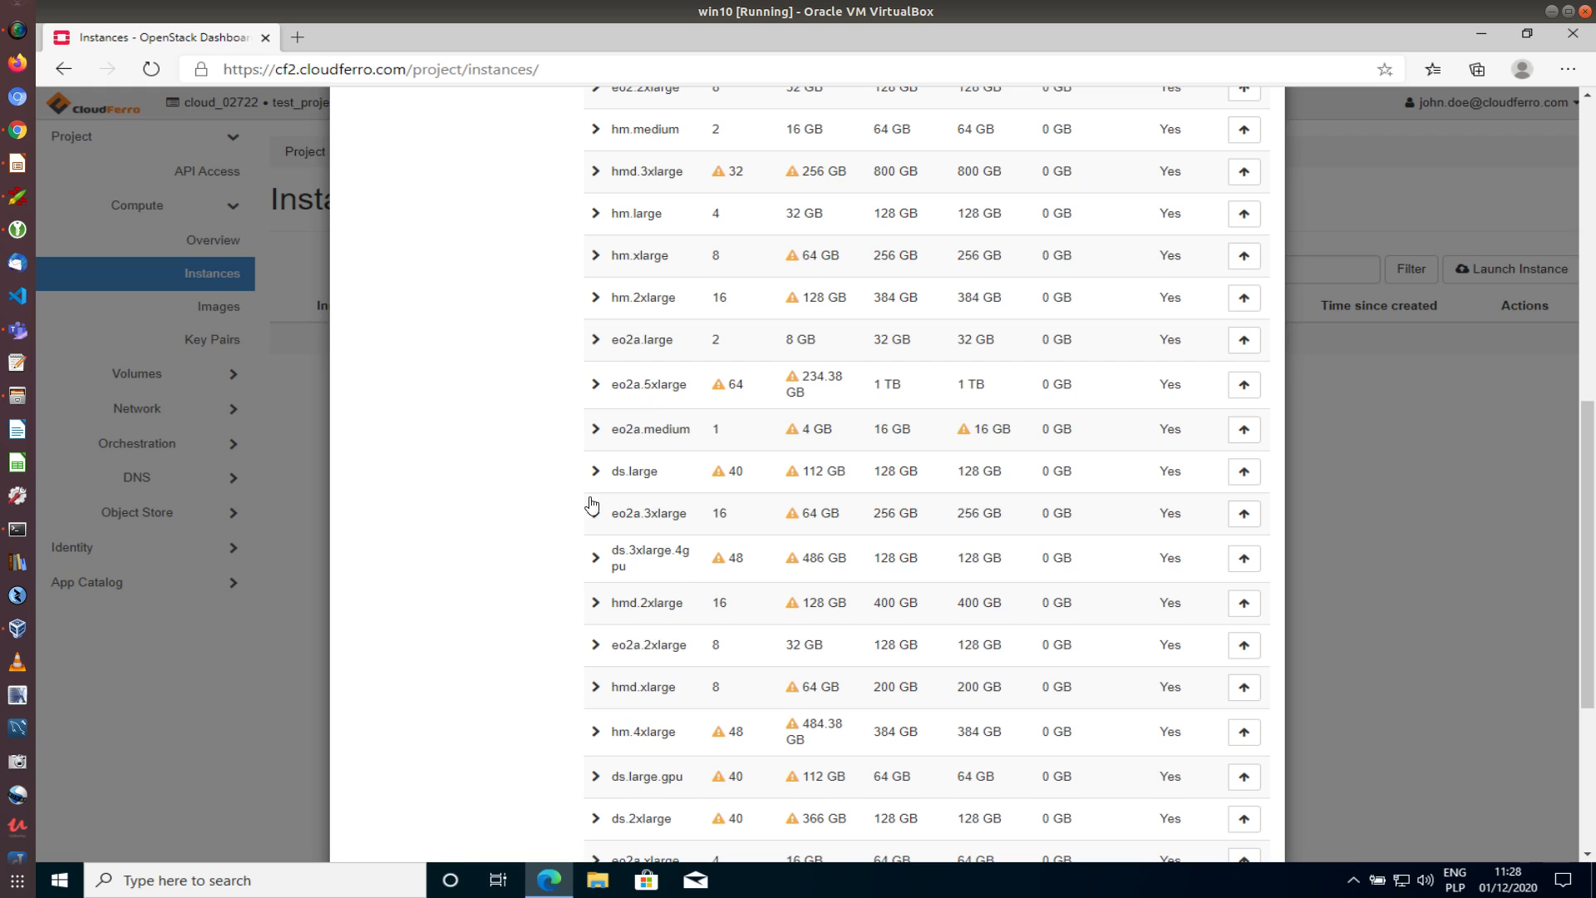
{"action": "scroll", "coordinate": [595, 502], "scroll_direction": "down", "scroll_amount": 1}
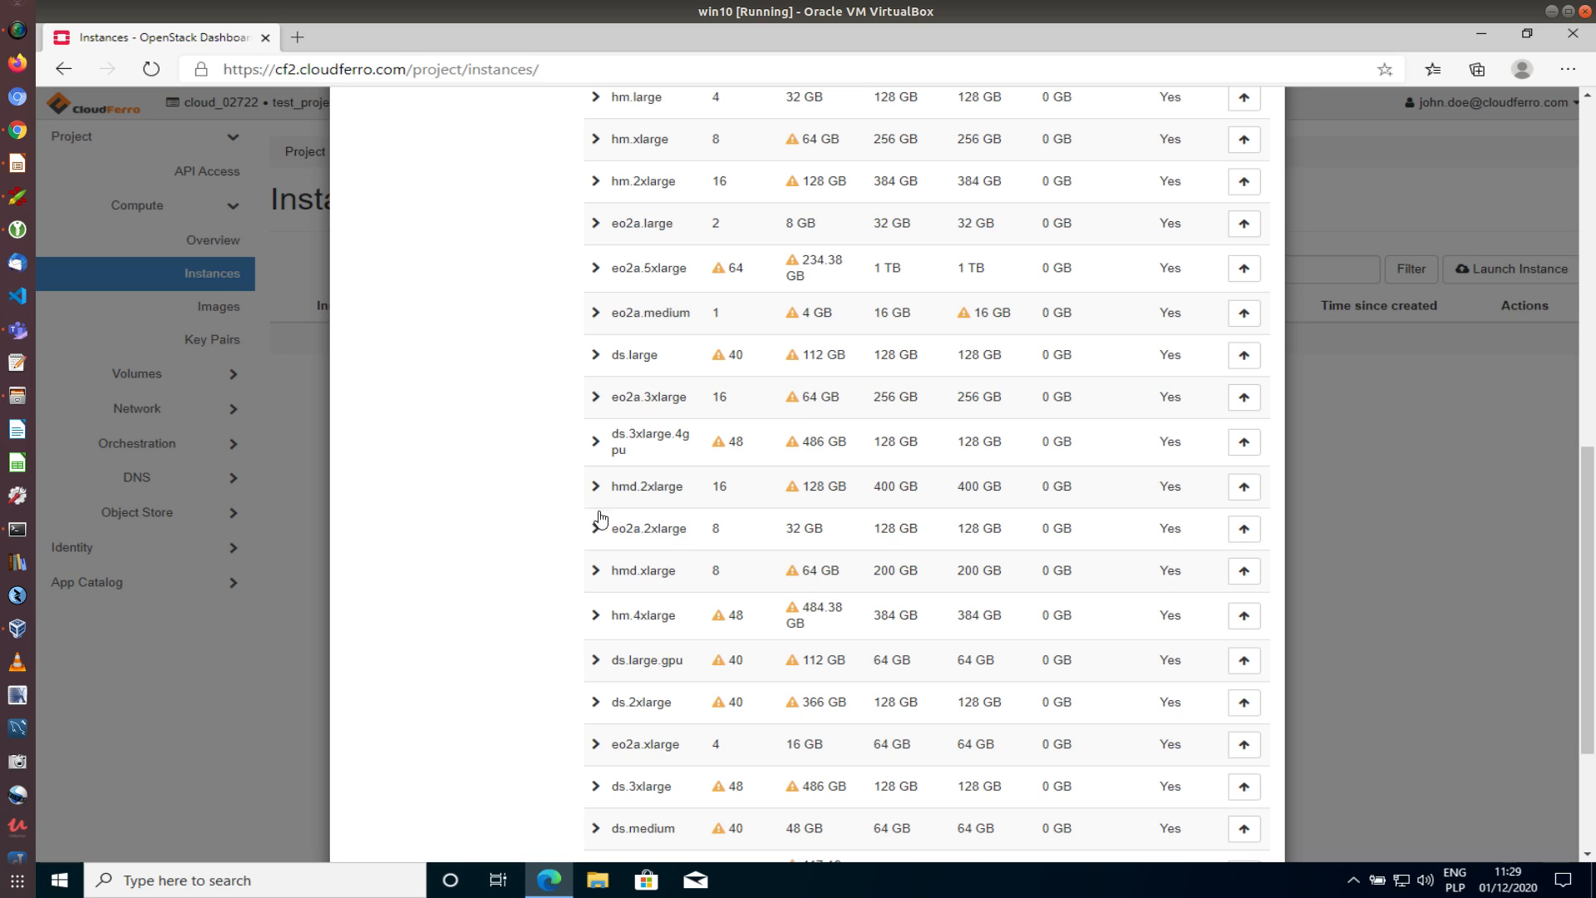
{"action": "scroll", "coordinate": [636, 540], "scroll_direction": "down", "scroll_amount": 1}
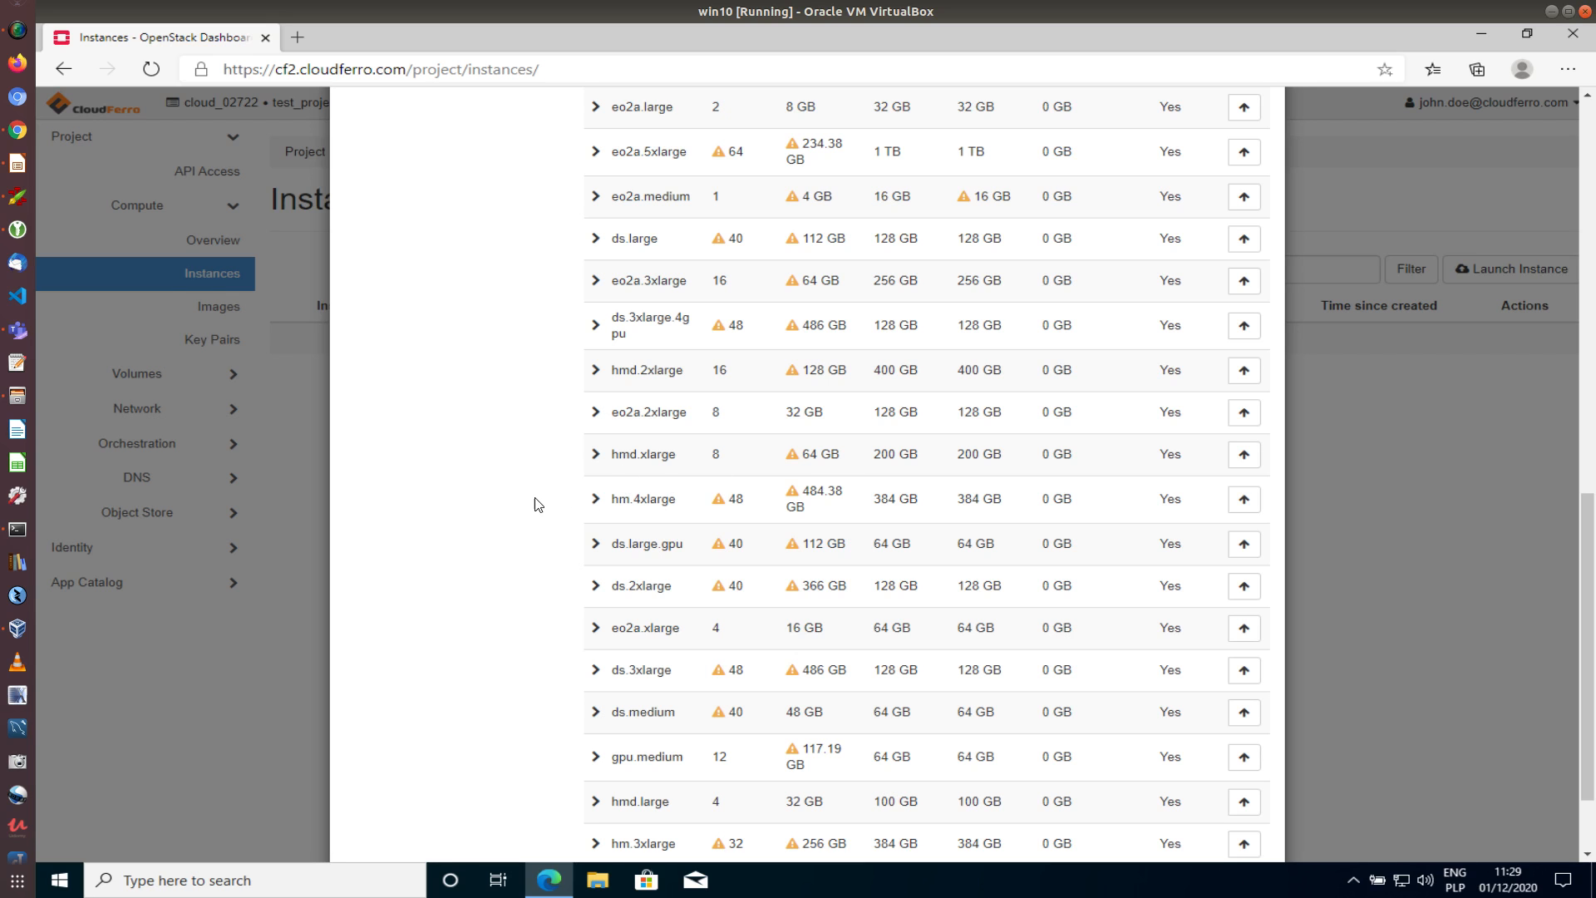
{"action": "scroll", "coordinate": [549, 529], "scroll_direction": "up", "scroll_amount": 8}
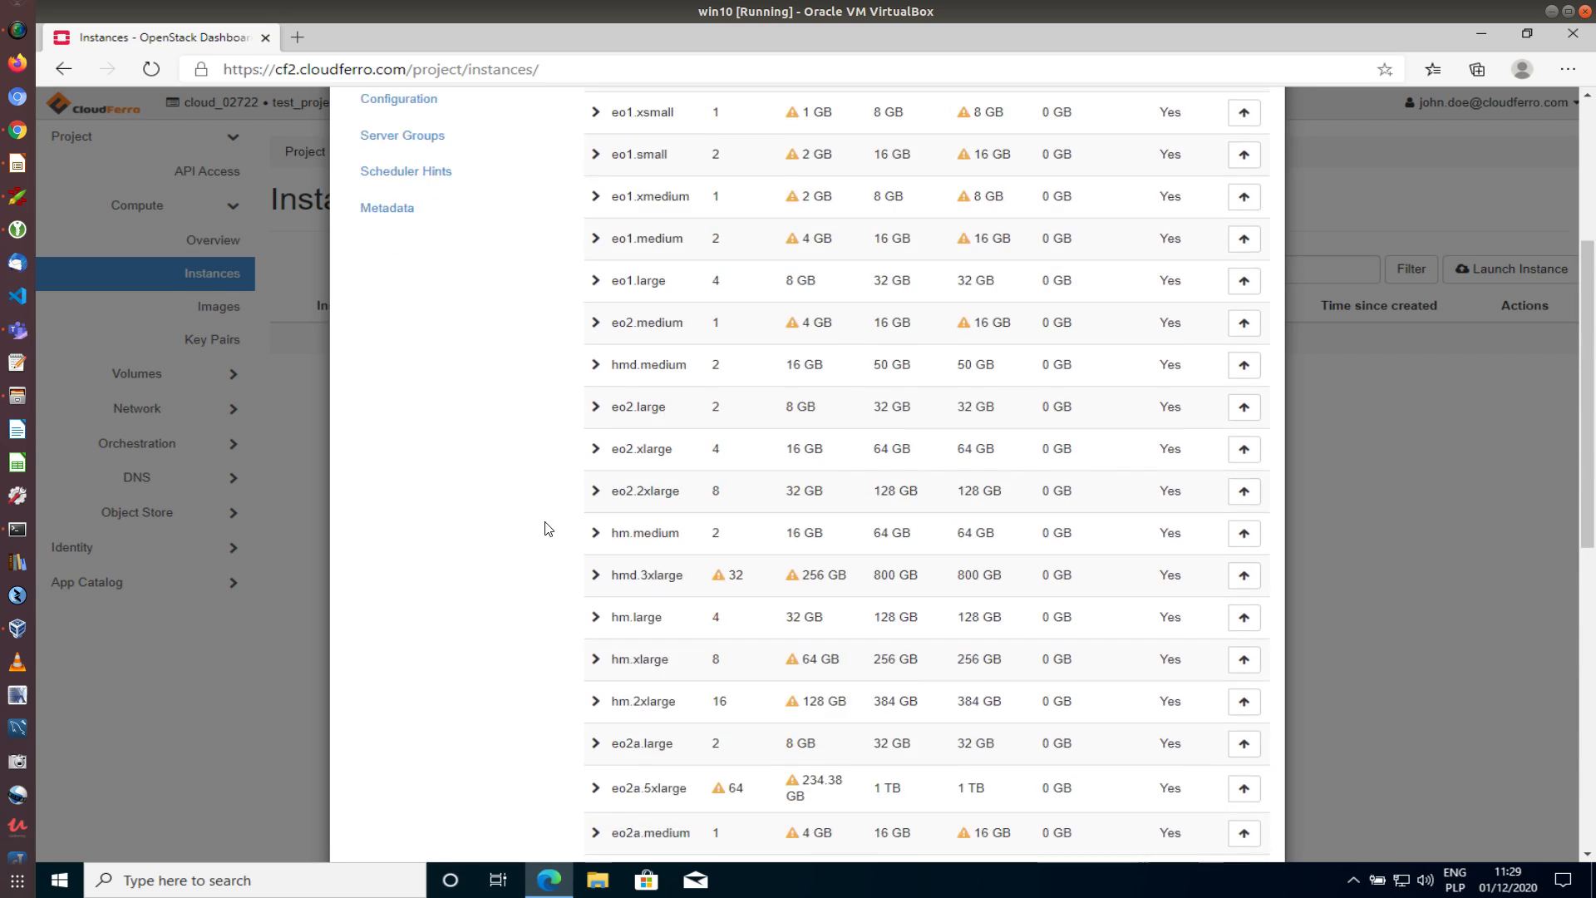
{"action": "scroll", "coordinate": [549, 528], "scroll_direction": "down", "scroll_amount": 8}
{"action": "scroll", "coordinate": [548, 528], "scroll_direction": "down", "scroll_amount": 3}
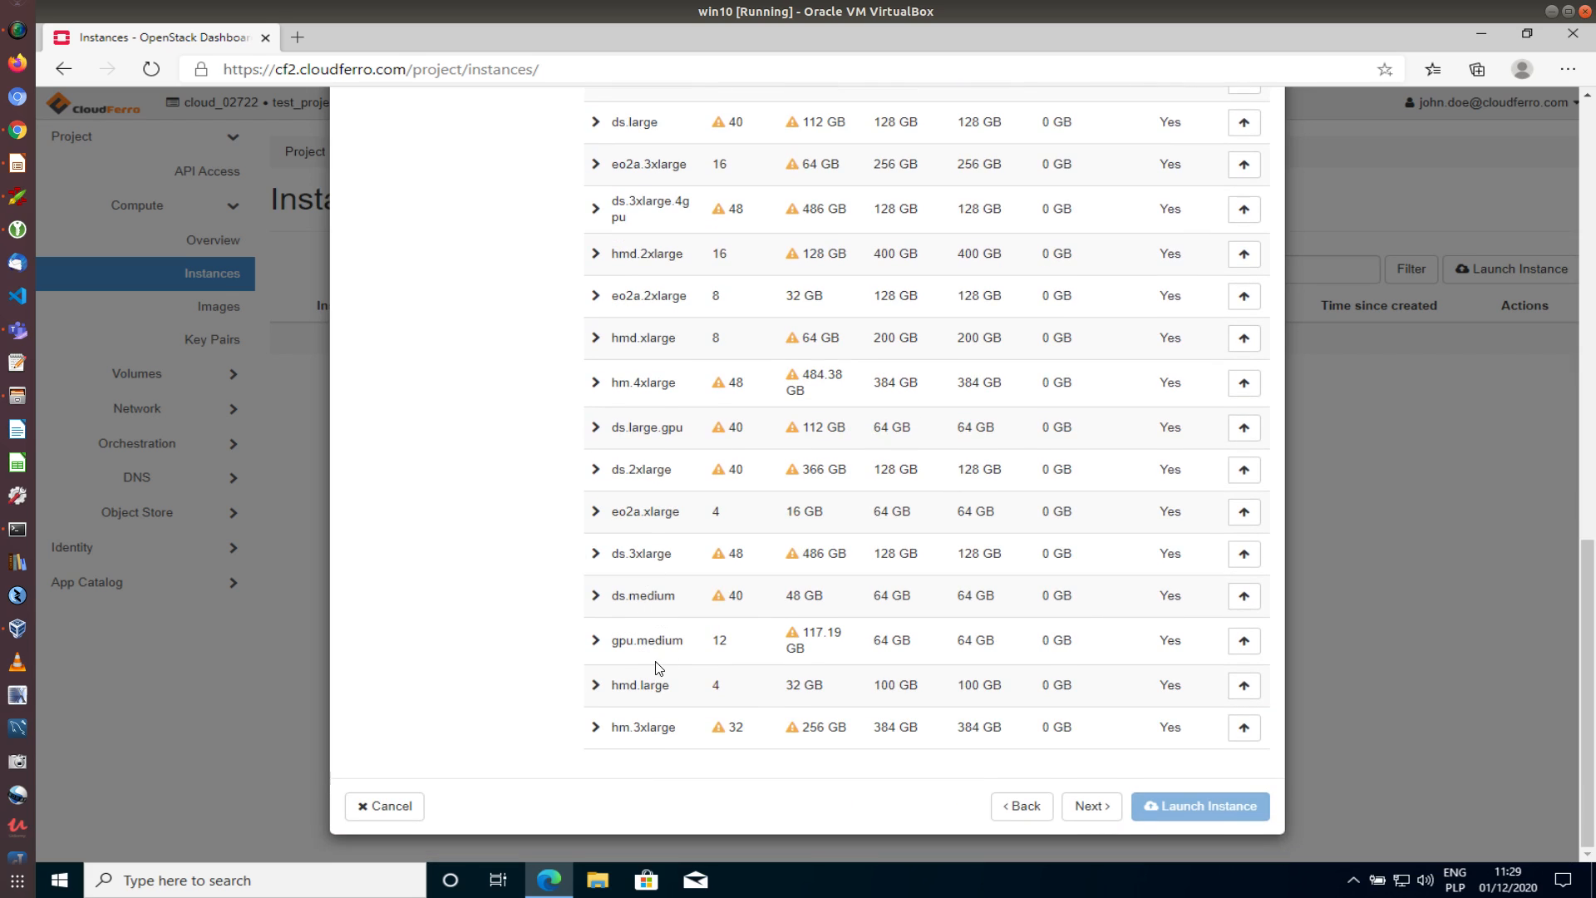
{"action": "scroll", "coordinate": [467, 570], "scroll_direction": "up", "scroll_amount": 10}
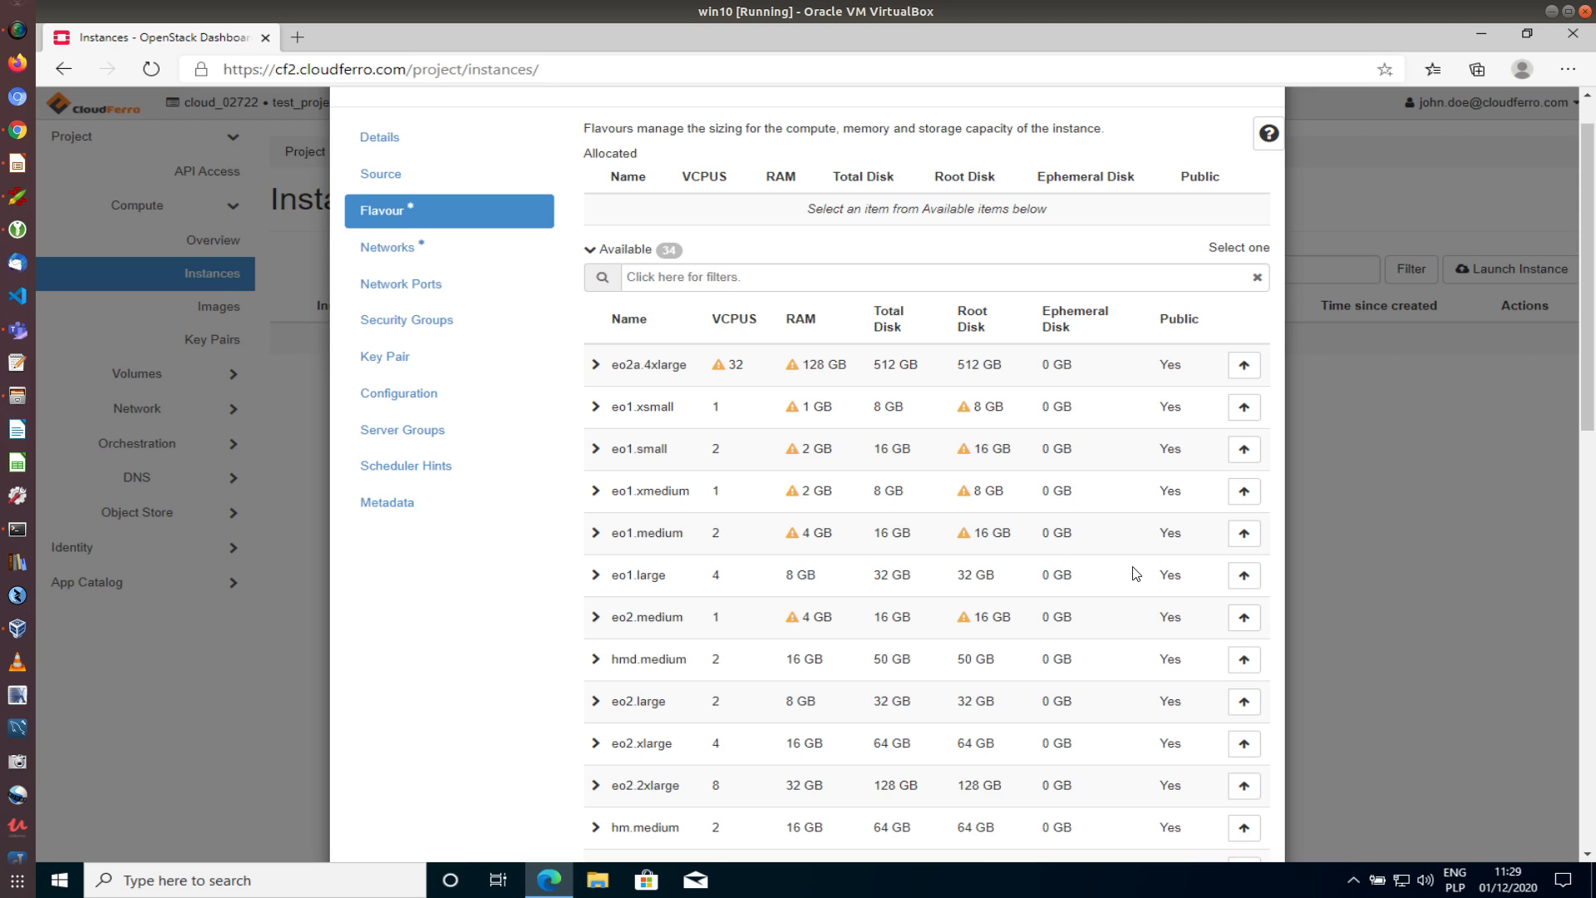
{"action": "left_click", "coordinate": [1243, 575]}
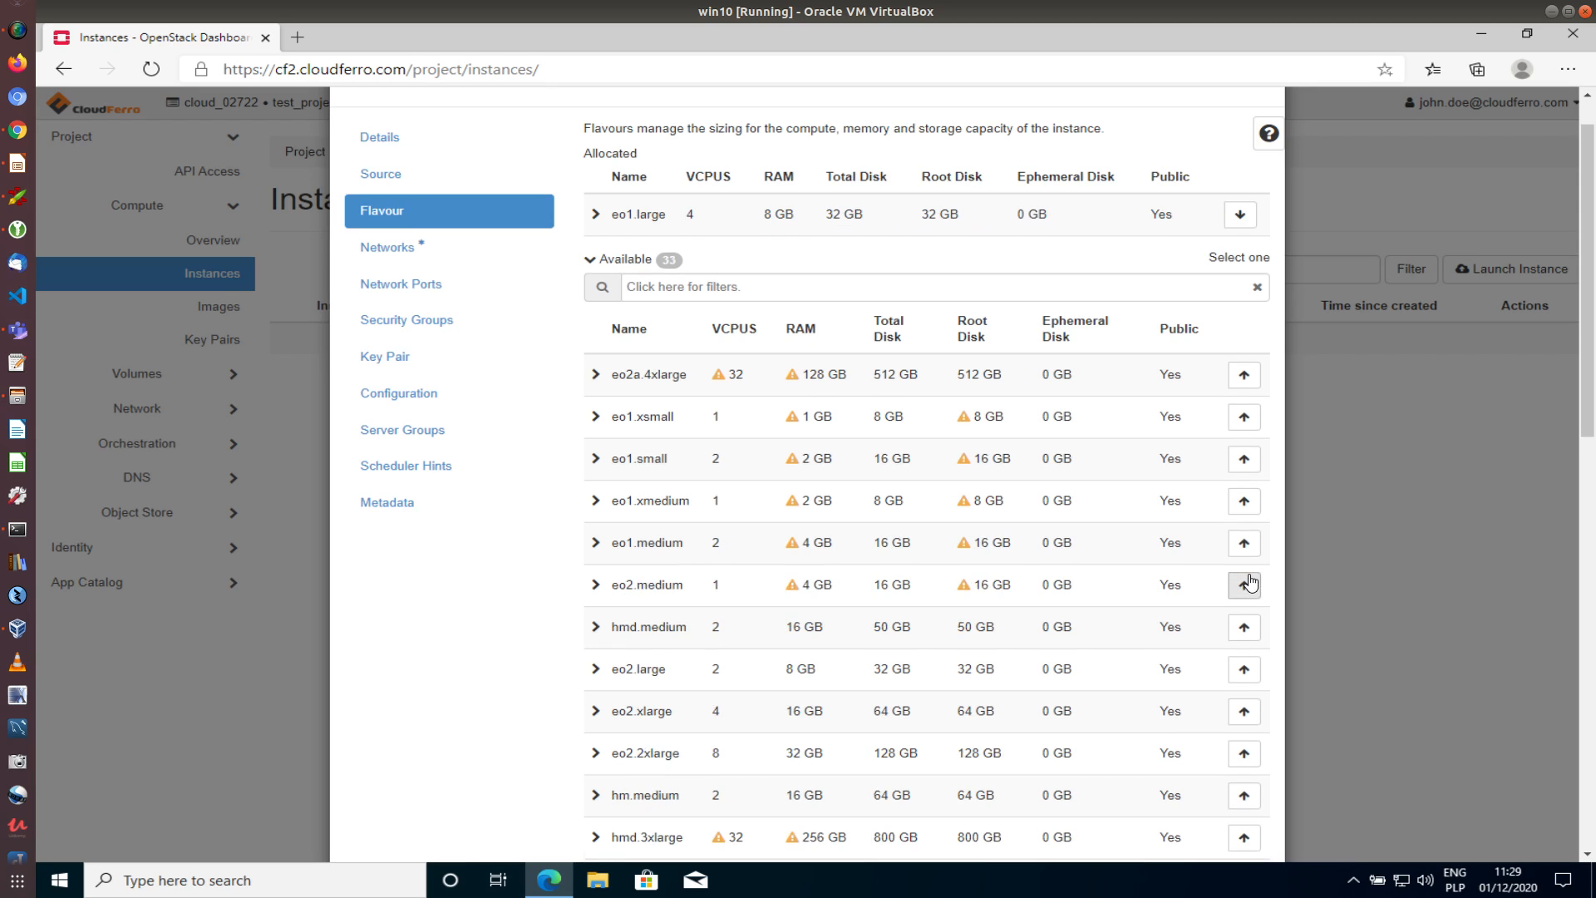
Allocate the private_network_external3 and eodata networks to the instance
{"action": "left_click", "coordinate": [403, 253]}
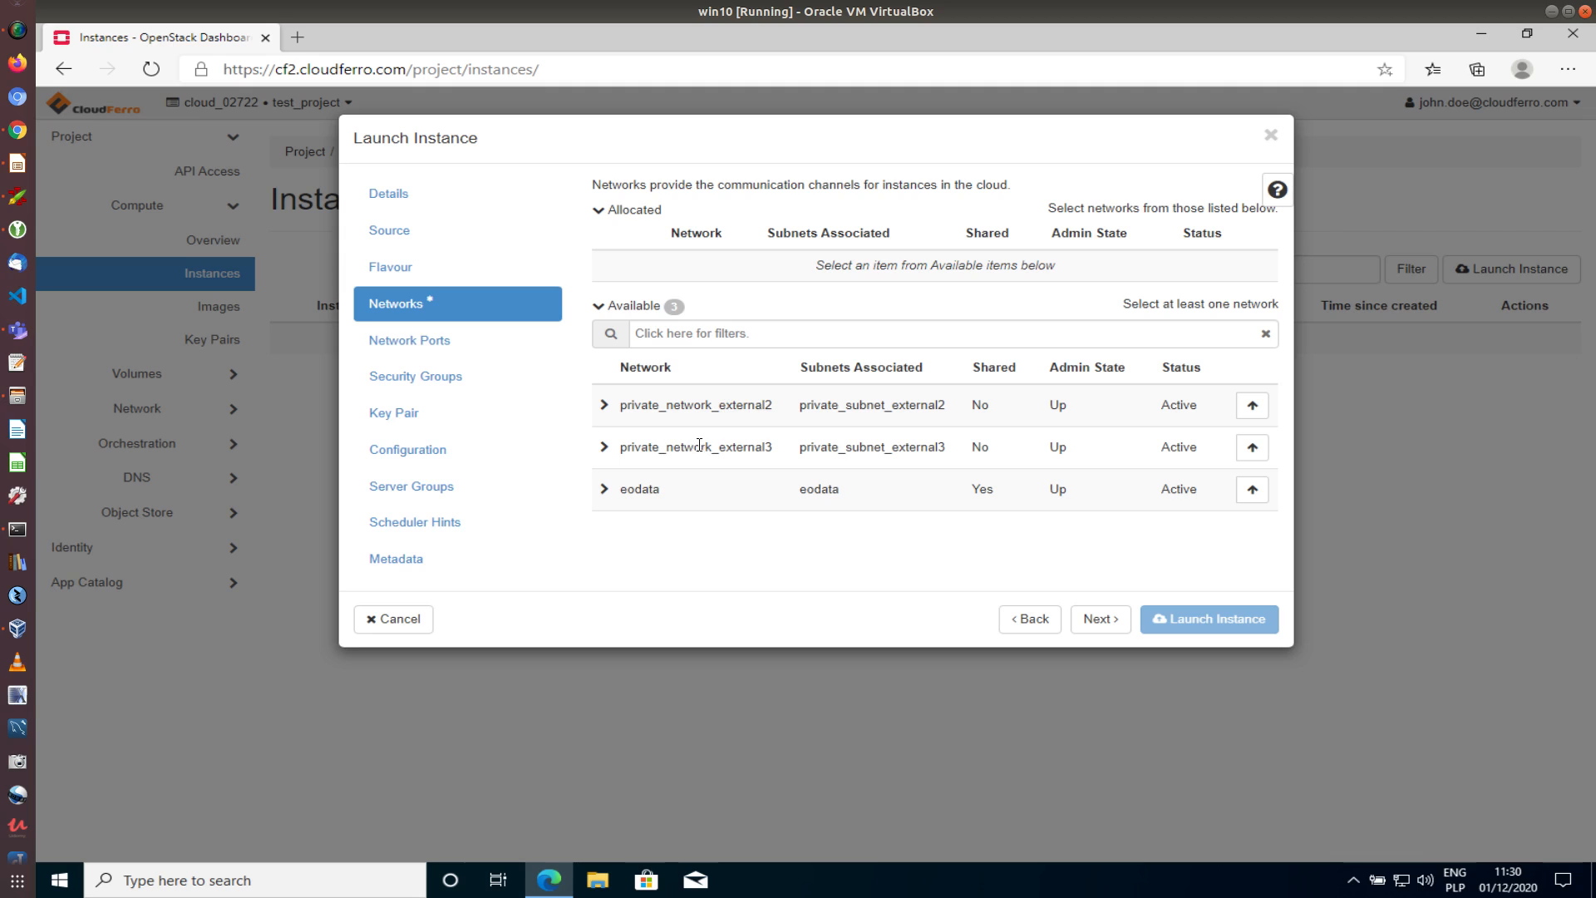
{"action": "left_click", "coordinate": [1252, 449]}
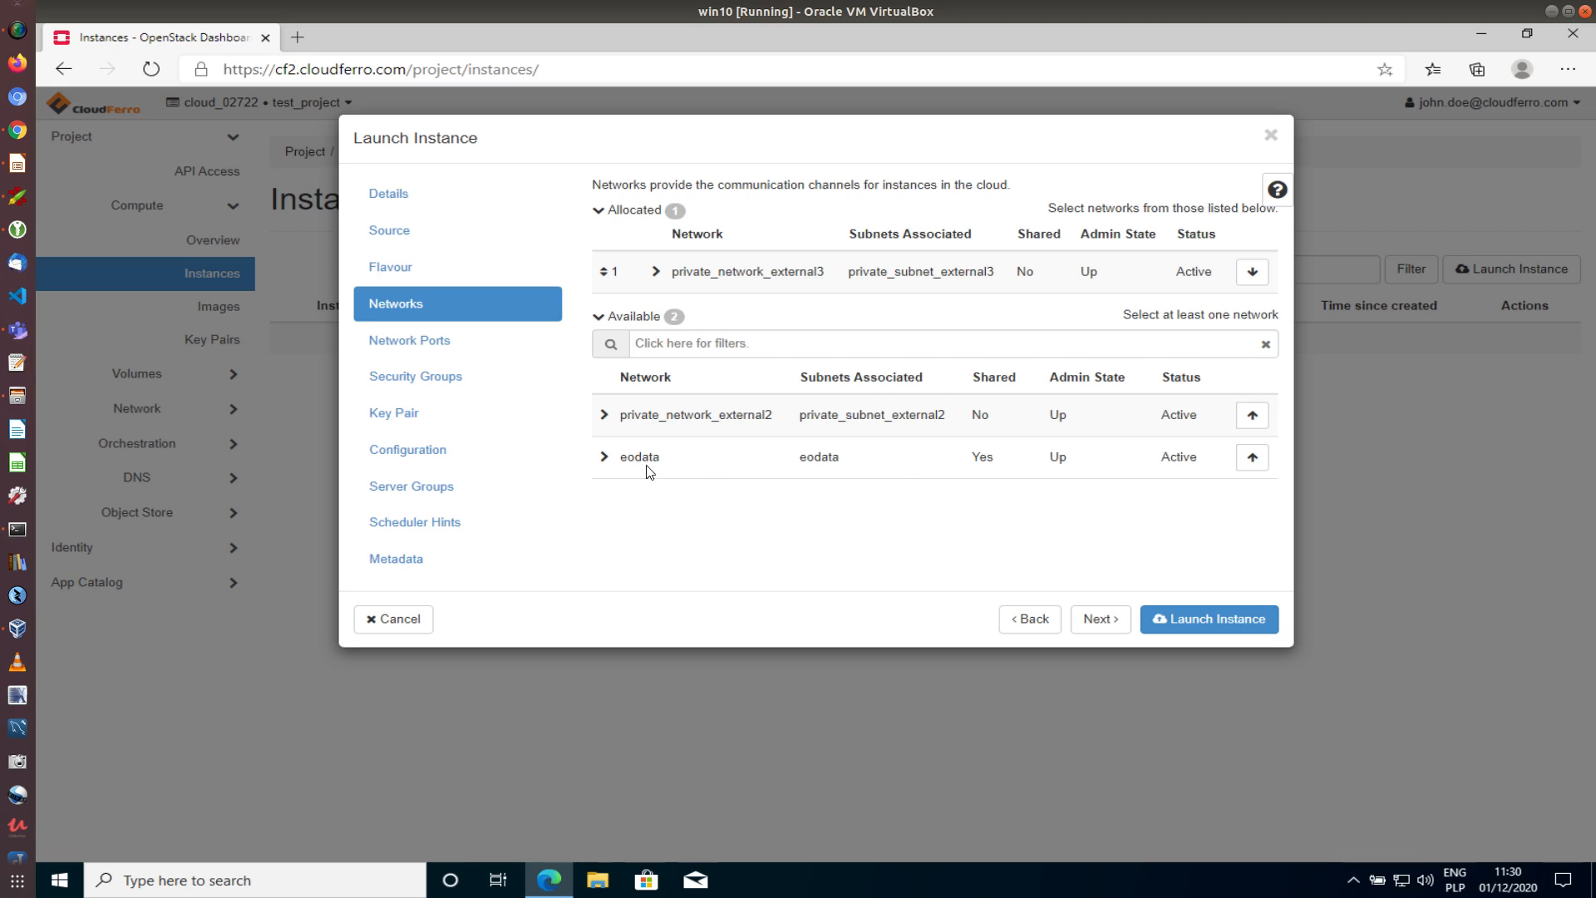
{"action": "left_click", "coordinate": [1252, 457]}
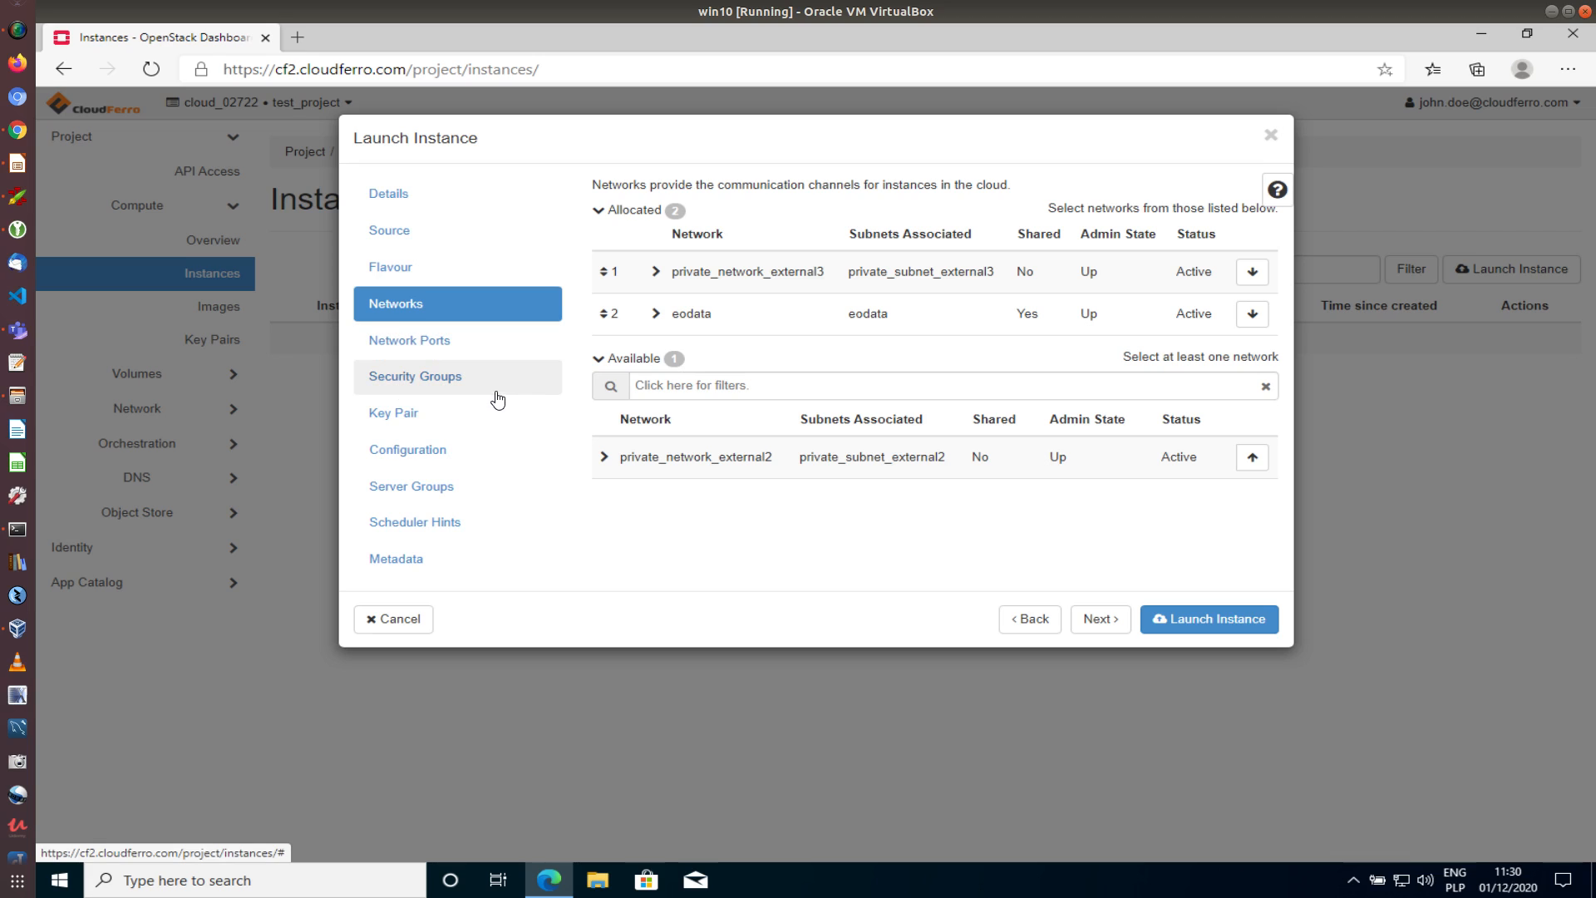
Add the allow_ping_ssh_rdp security group alongside default and launch the Windows instance test
{"action": "left_click", "coordinate": [443, 379]}
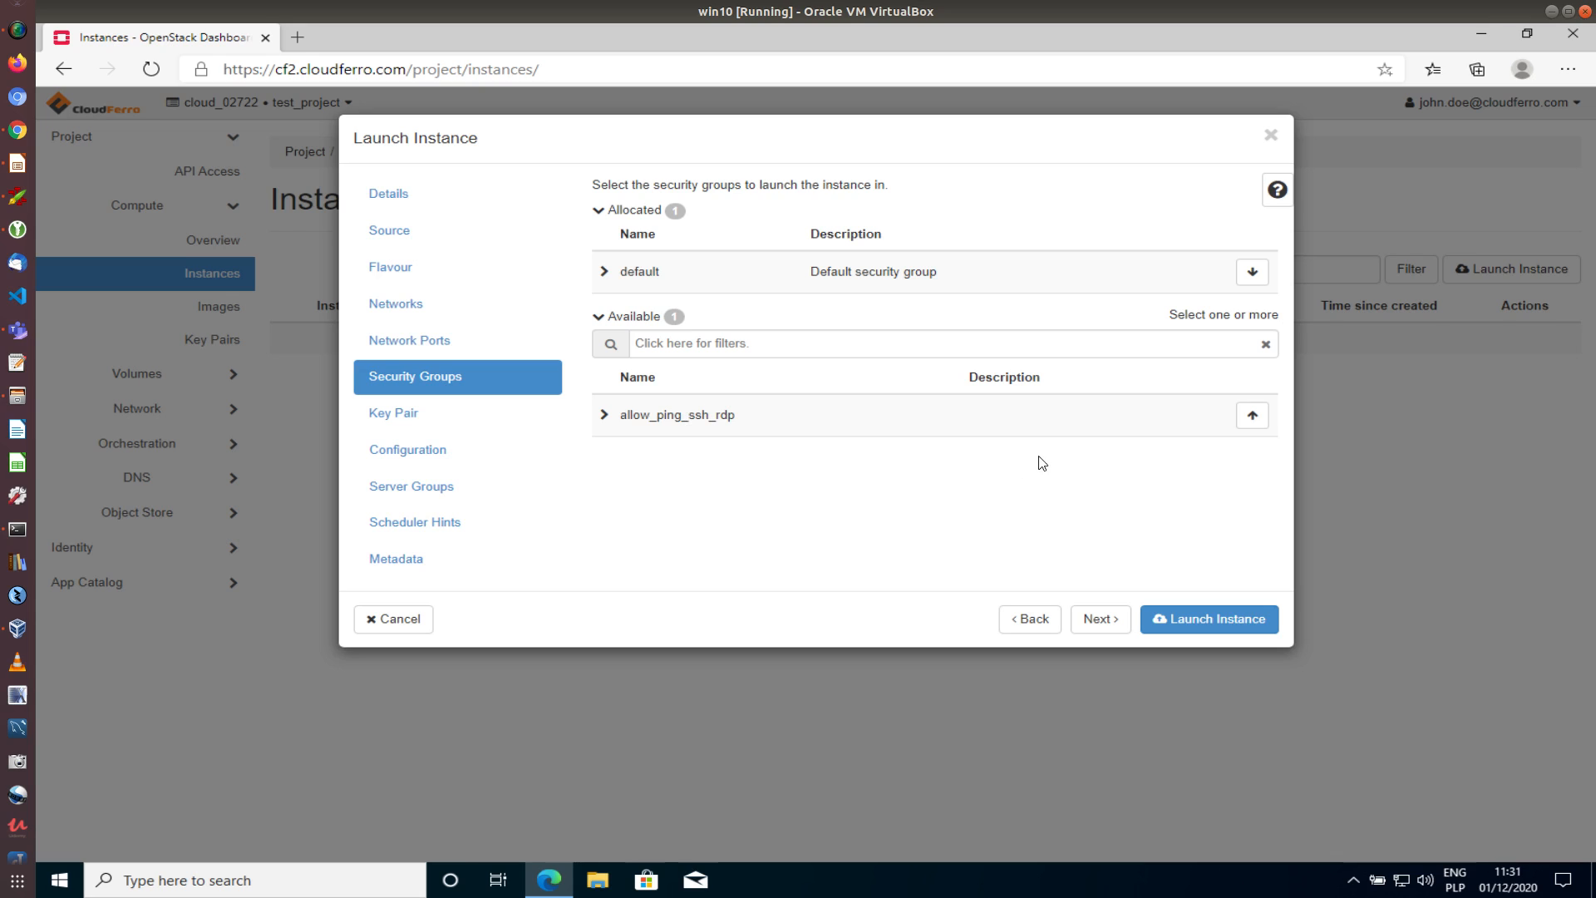
{"action": "left_click", "coordinate": [1251, 416]}
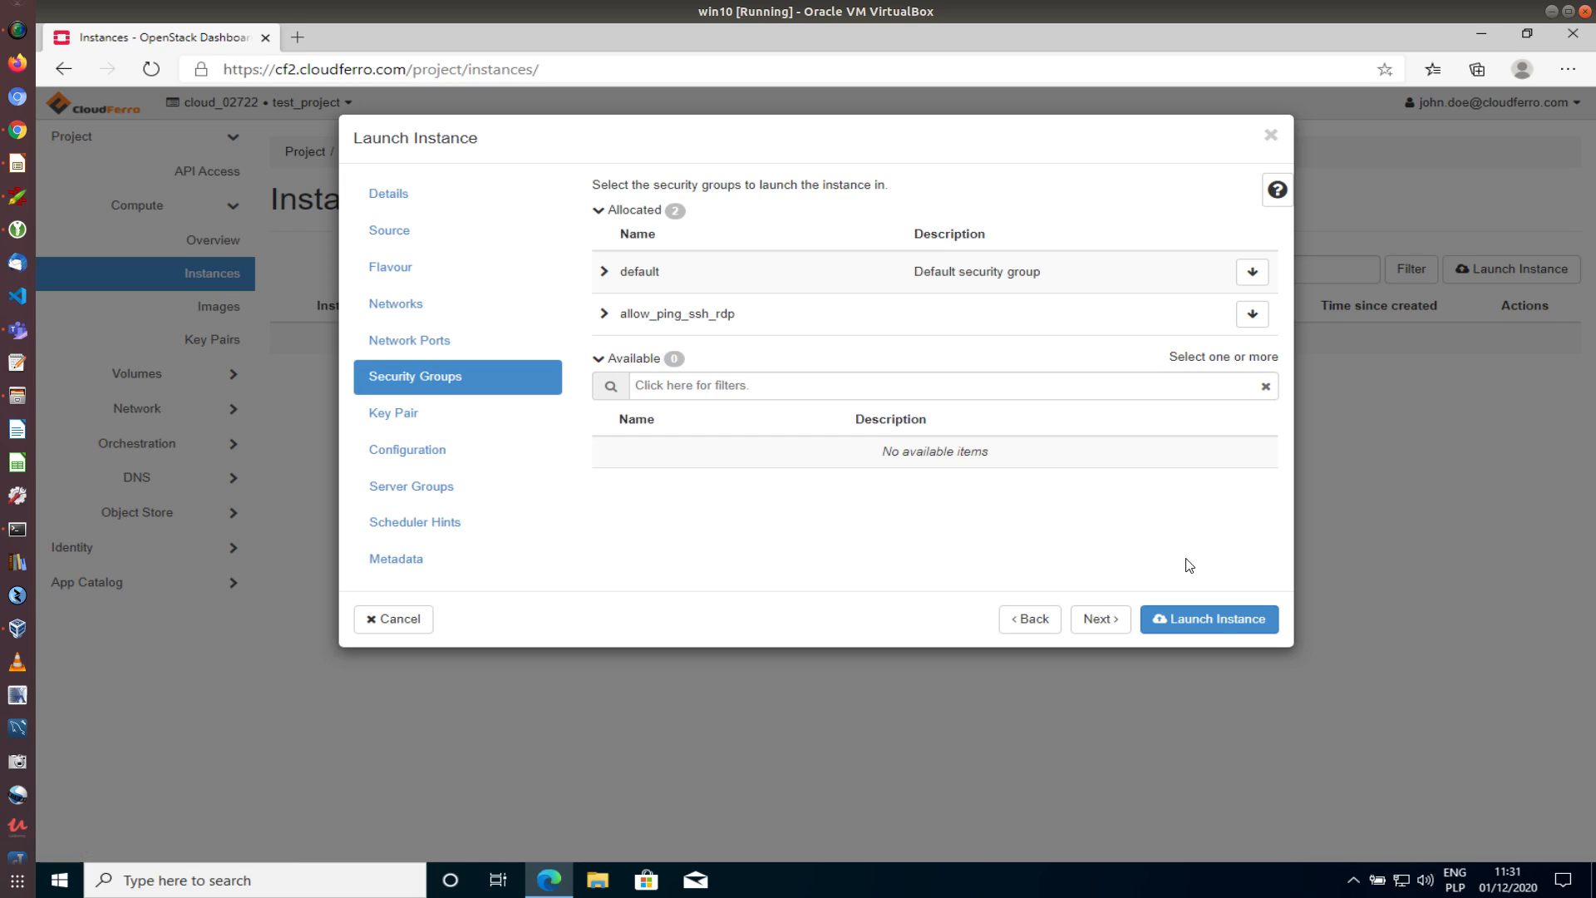
{"action": "left_click", "coordinate": [1221, 620]}
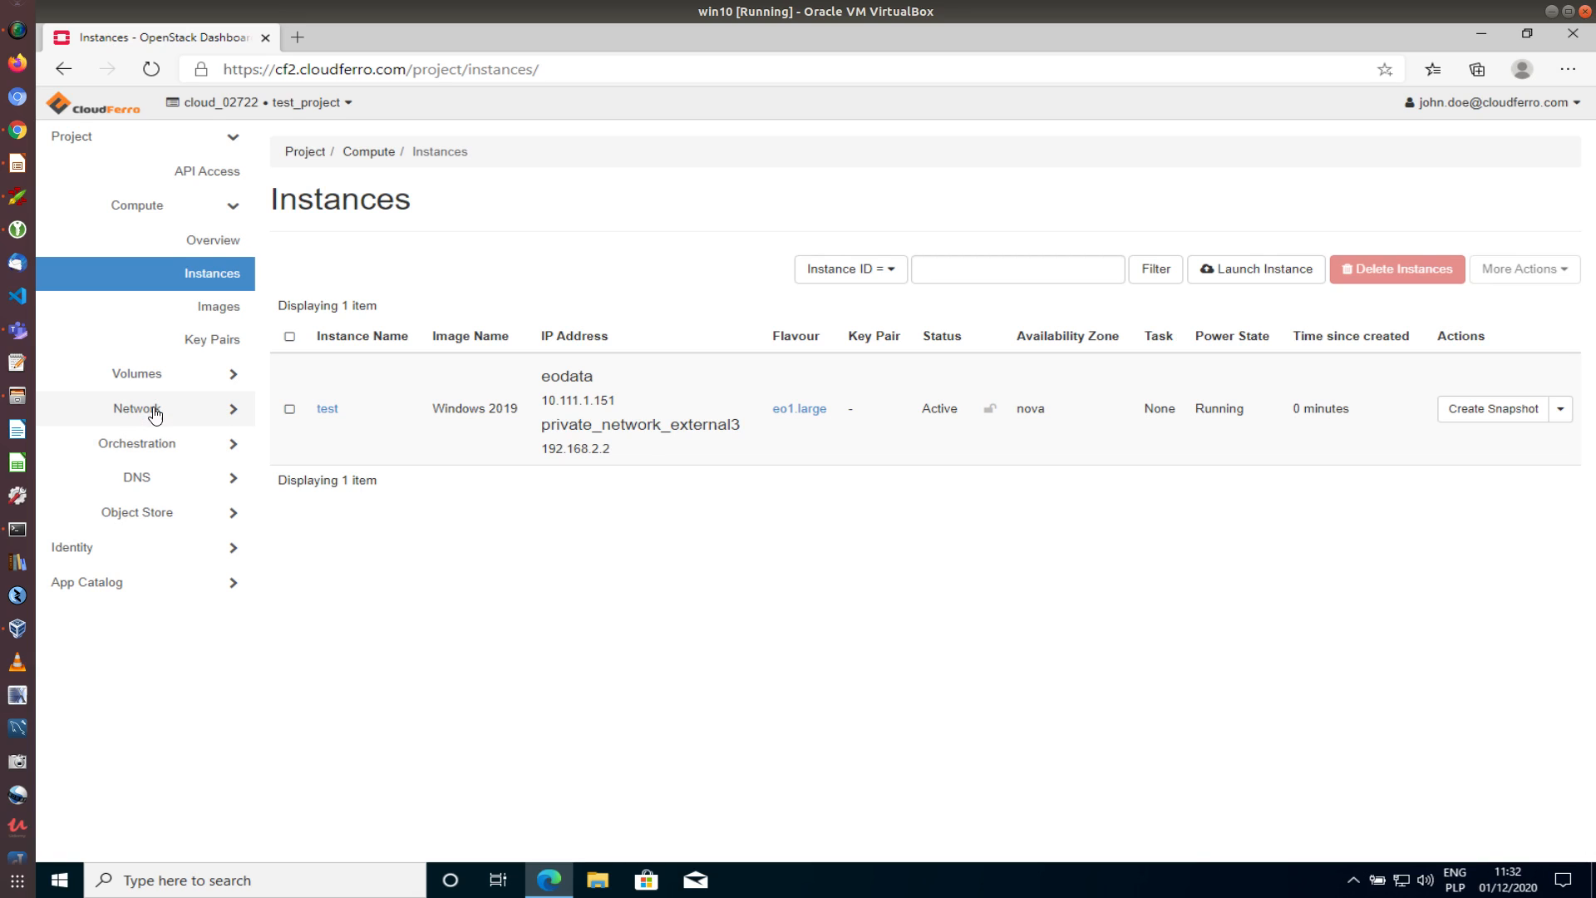
Go to Network > Network Topology for the project
{"action": "left_click", "coordinate": [186, 411]}
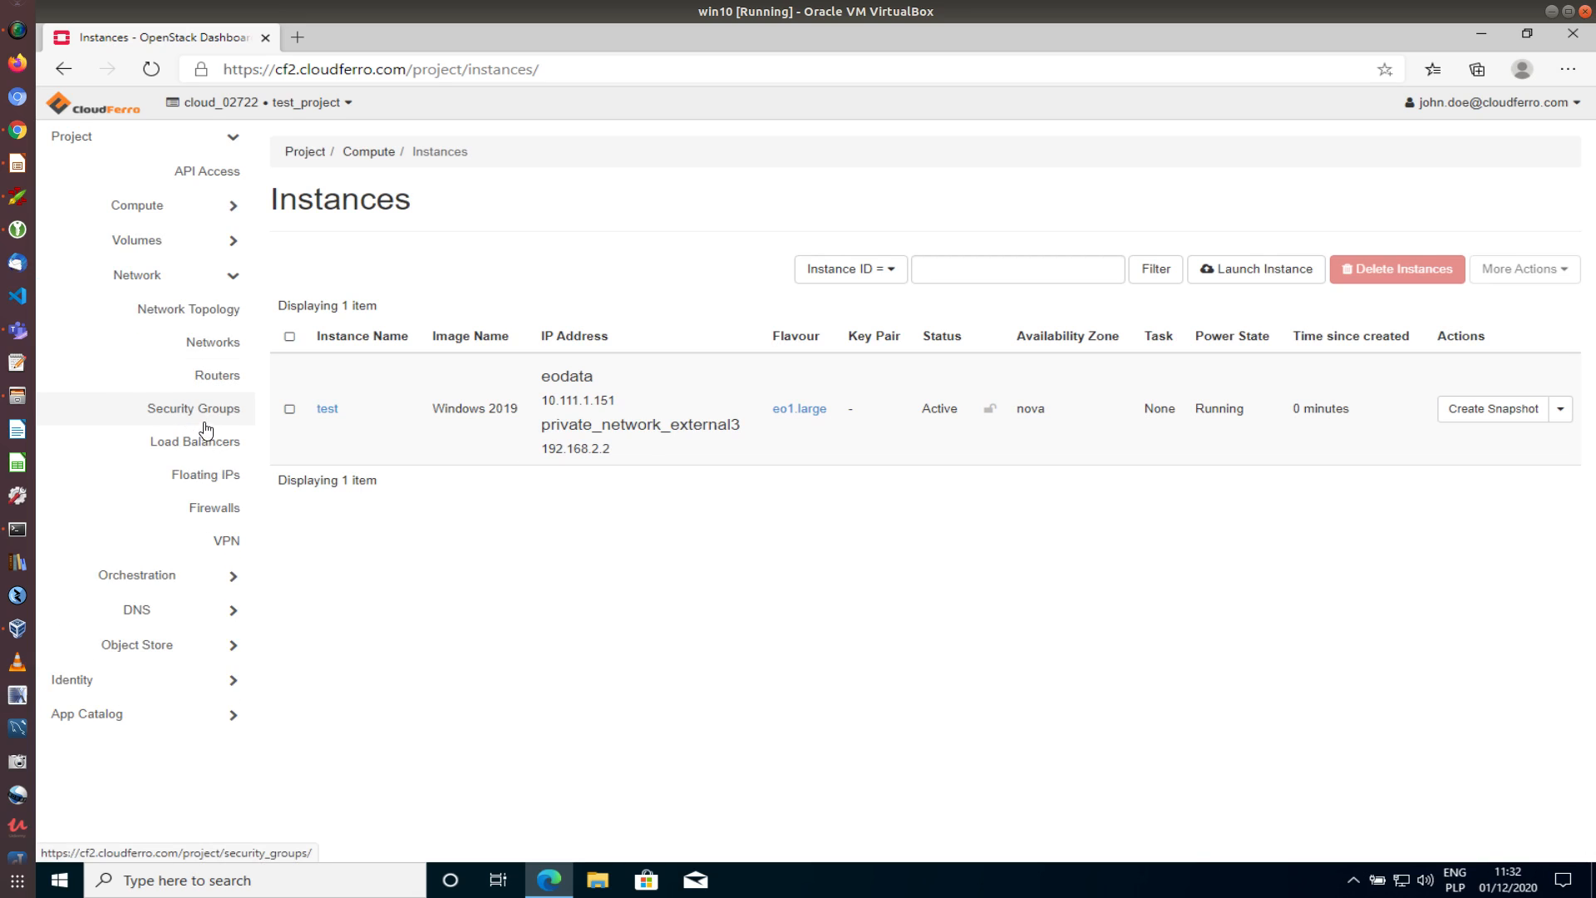
{"action": "left_click", "coordinate": [197, 310]}
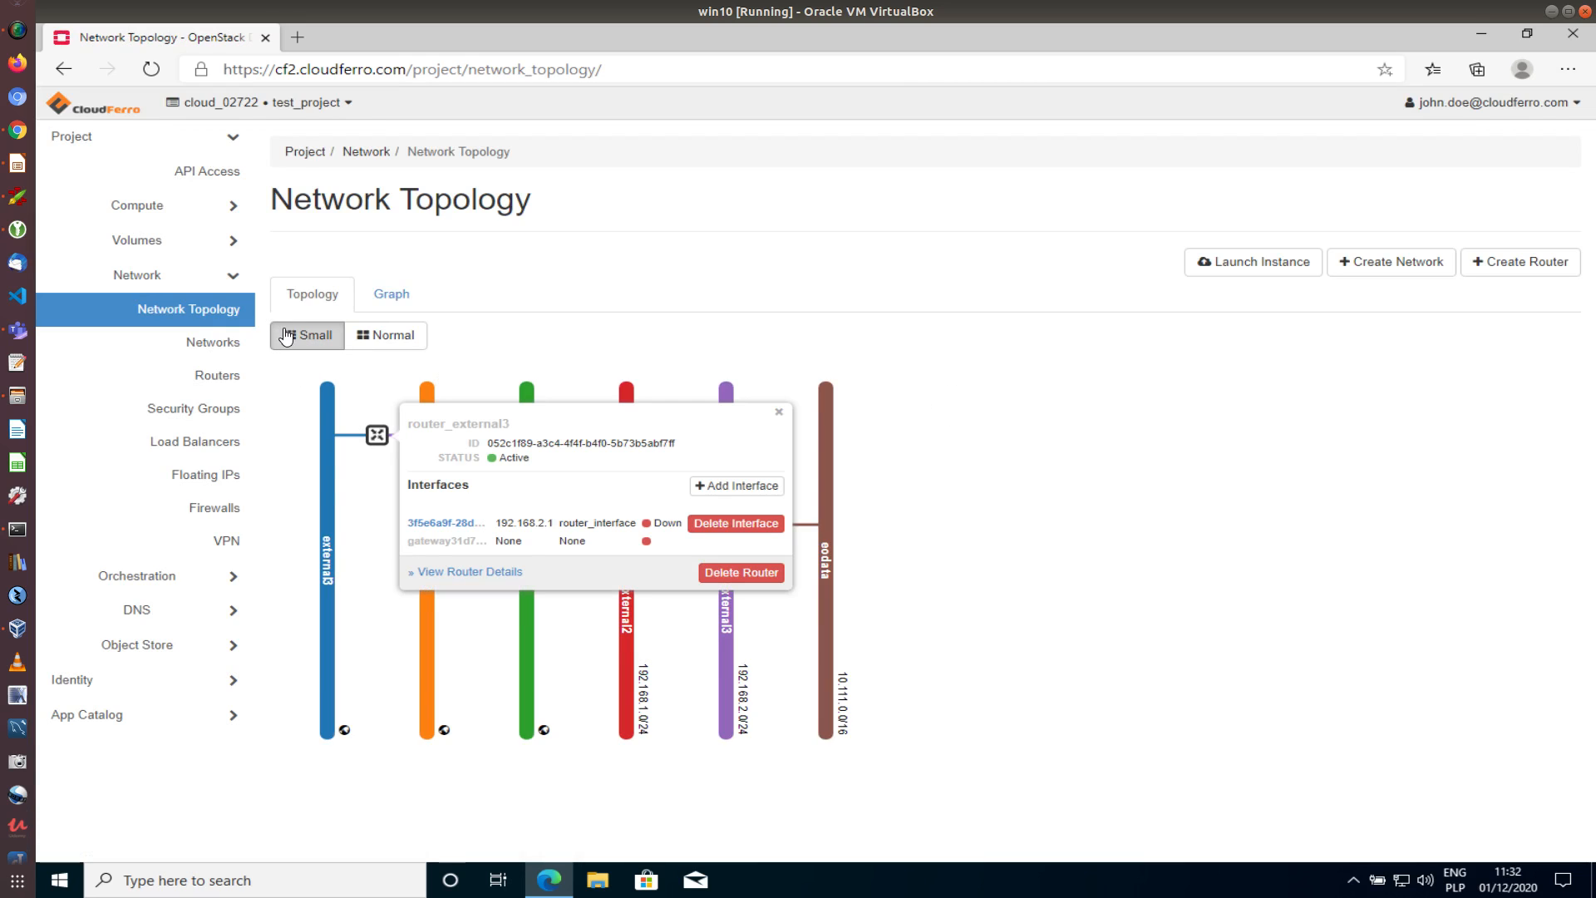
Show the topology as a labelled graph, then open Compute > Instances
{"action": "left_click", "coordinate": [1011, 405]}
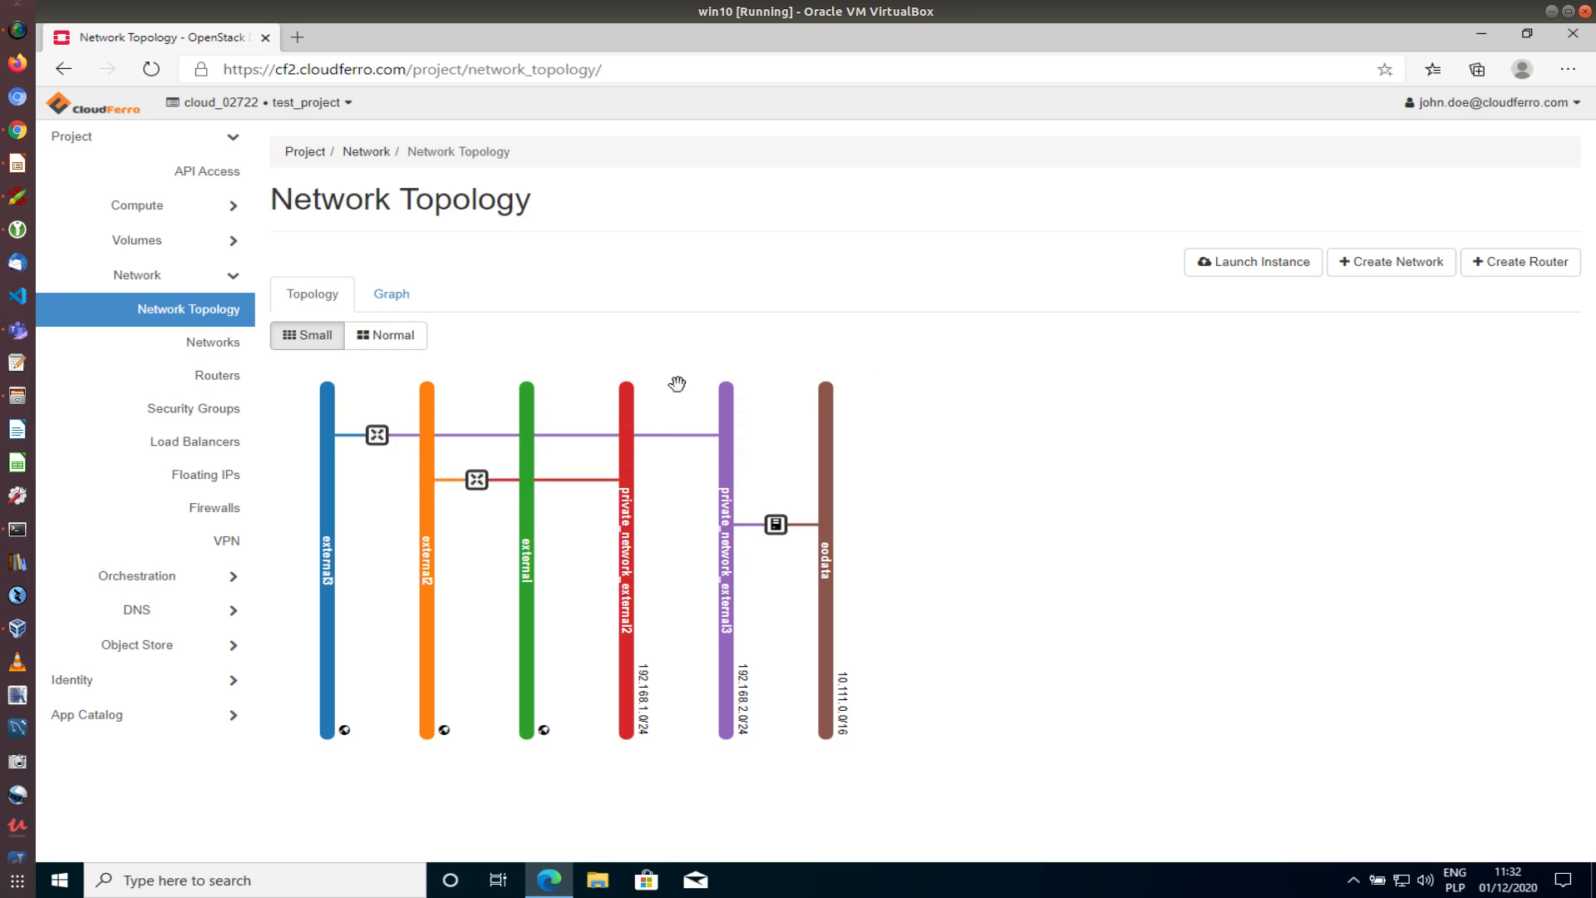
{"action": "left_click", "coordinate": [391, 304]}
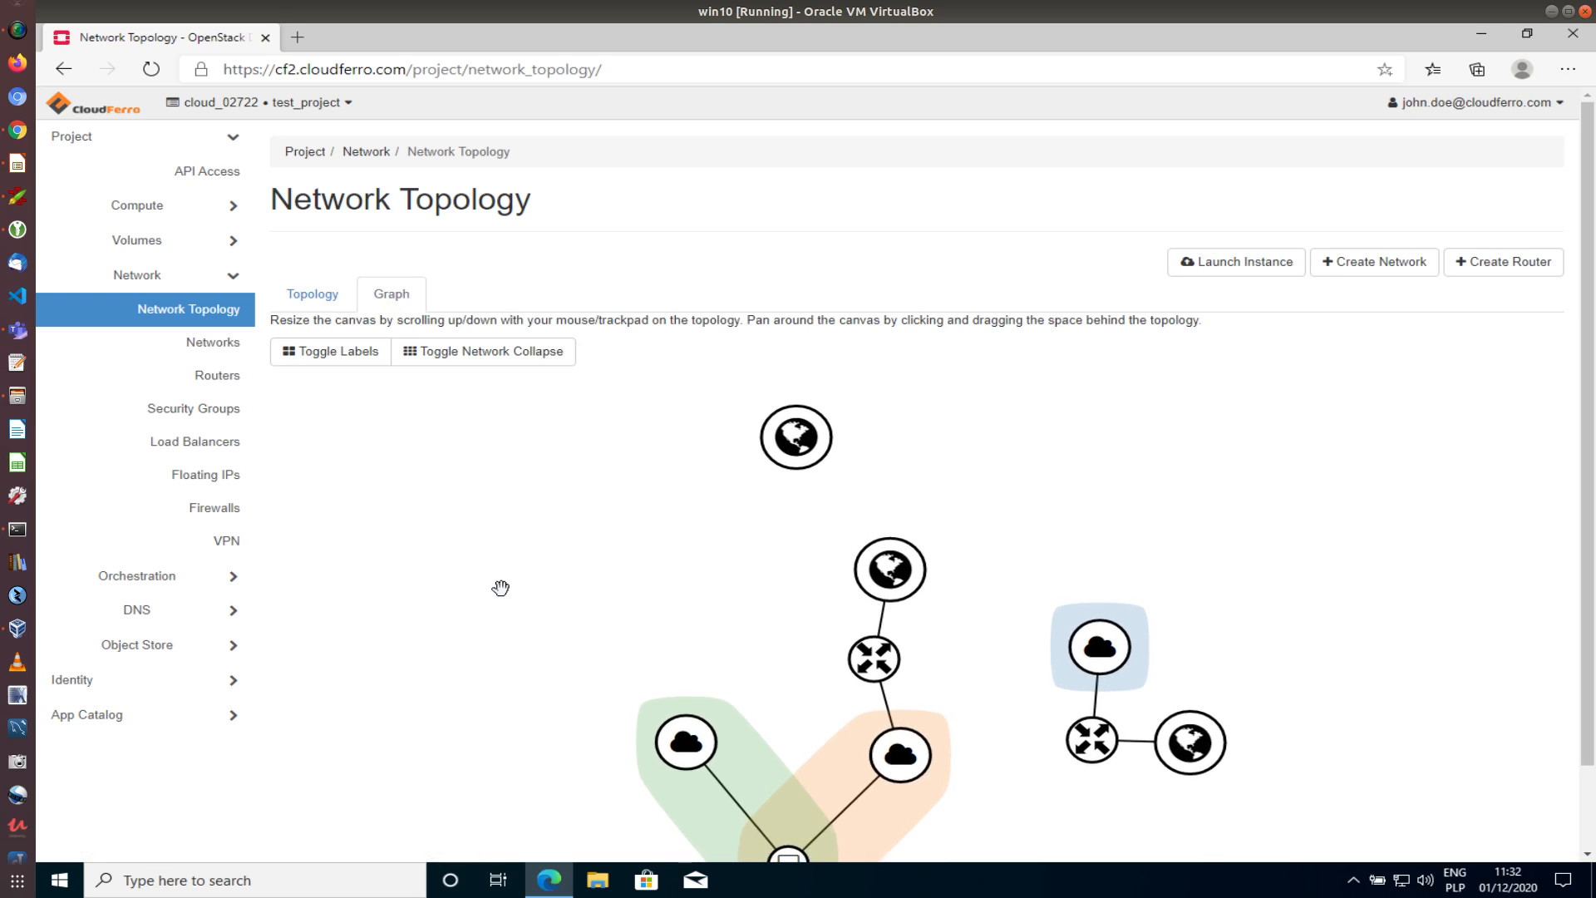
{"action": "left_click_drag", "start_coordinate": [502, 588], "coordinate": [447, 555]}
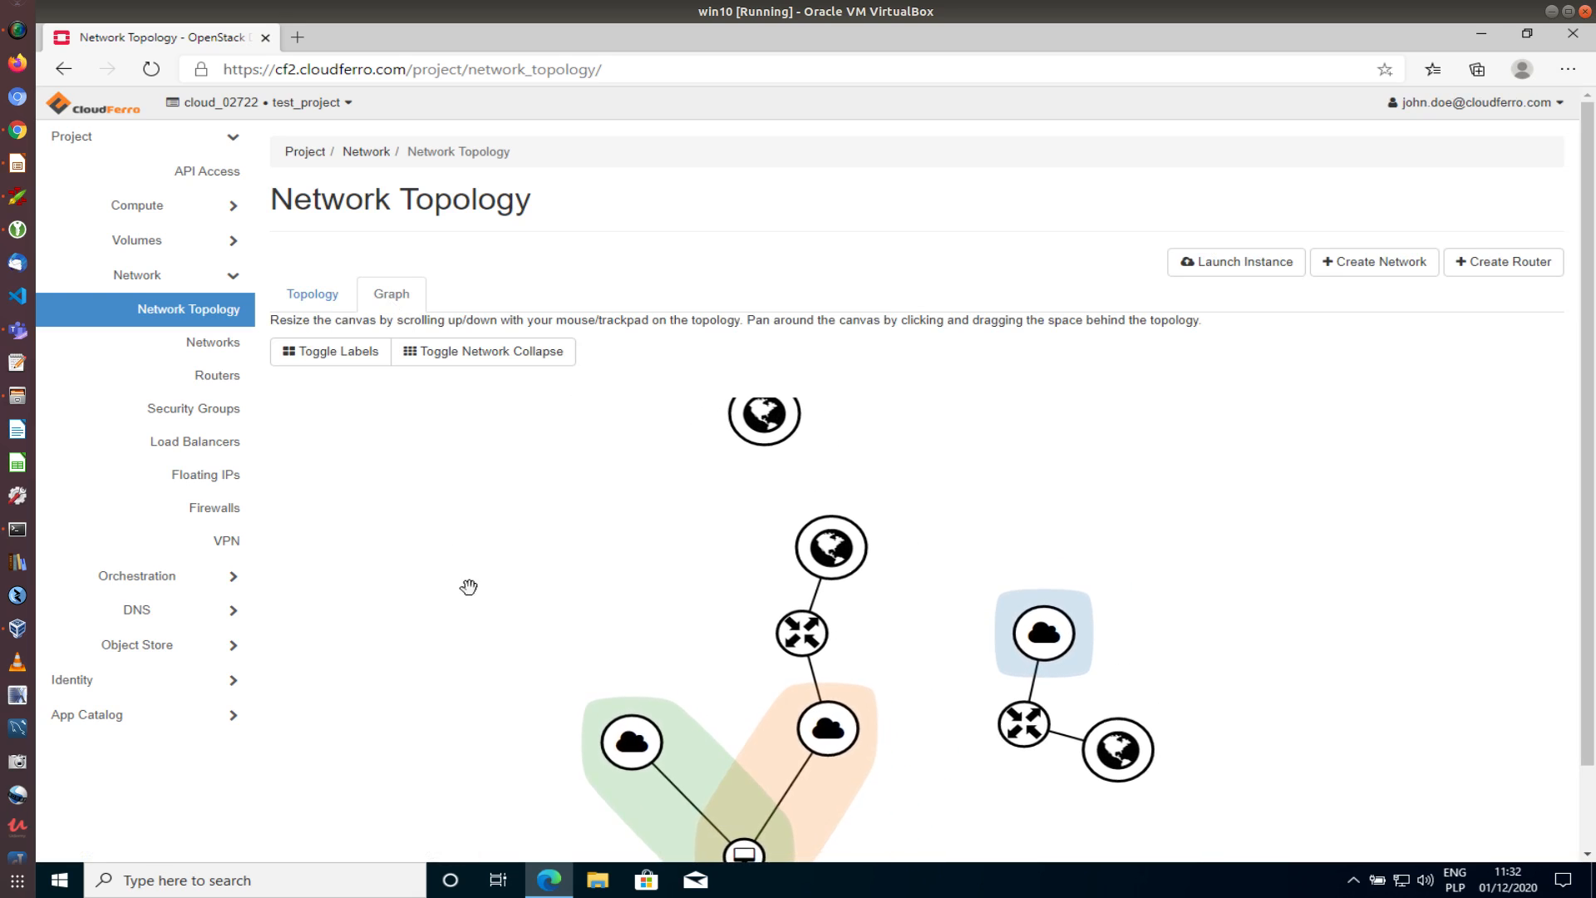
{"action": "left_click", "coordinate": [316, 353]}
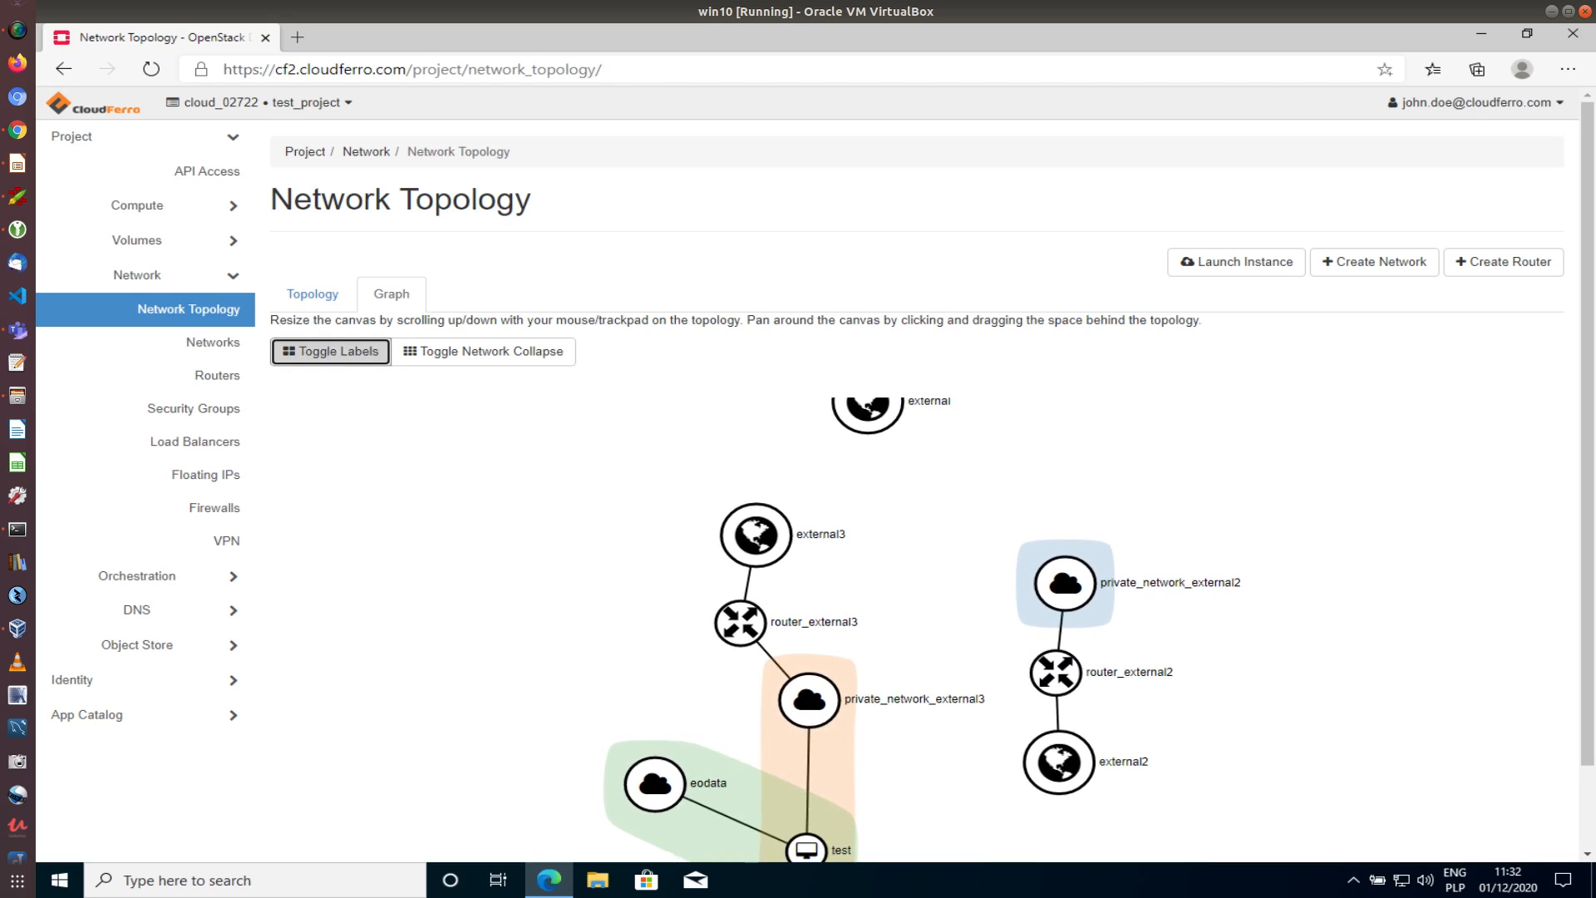
{"action": "left_click_drag", "start_coordinate": [552, 616], "coordinate": [538, 573]}
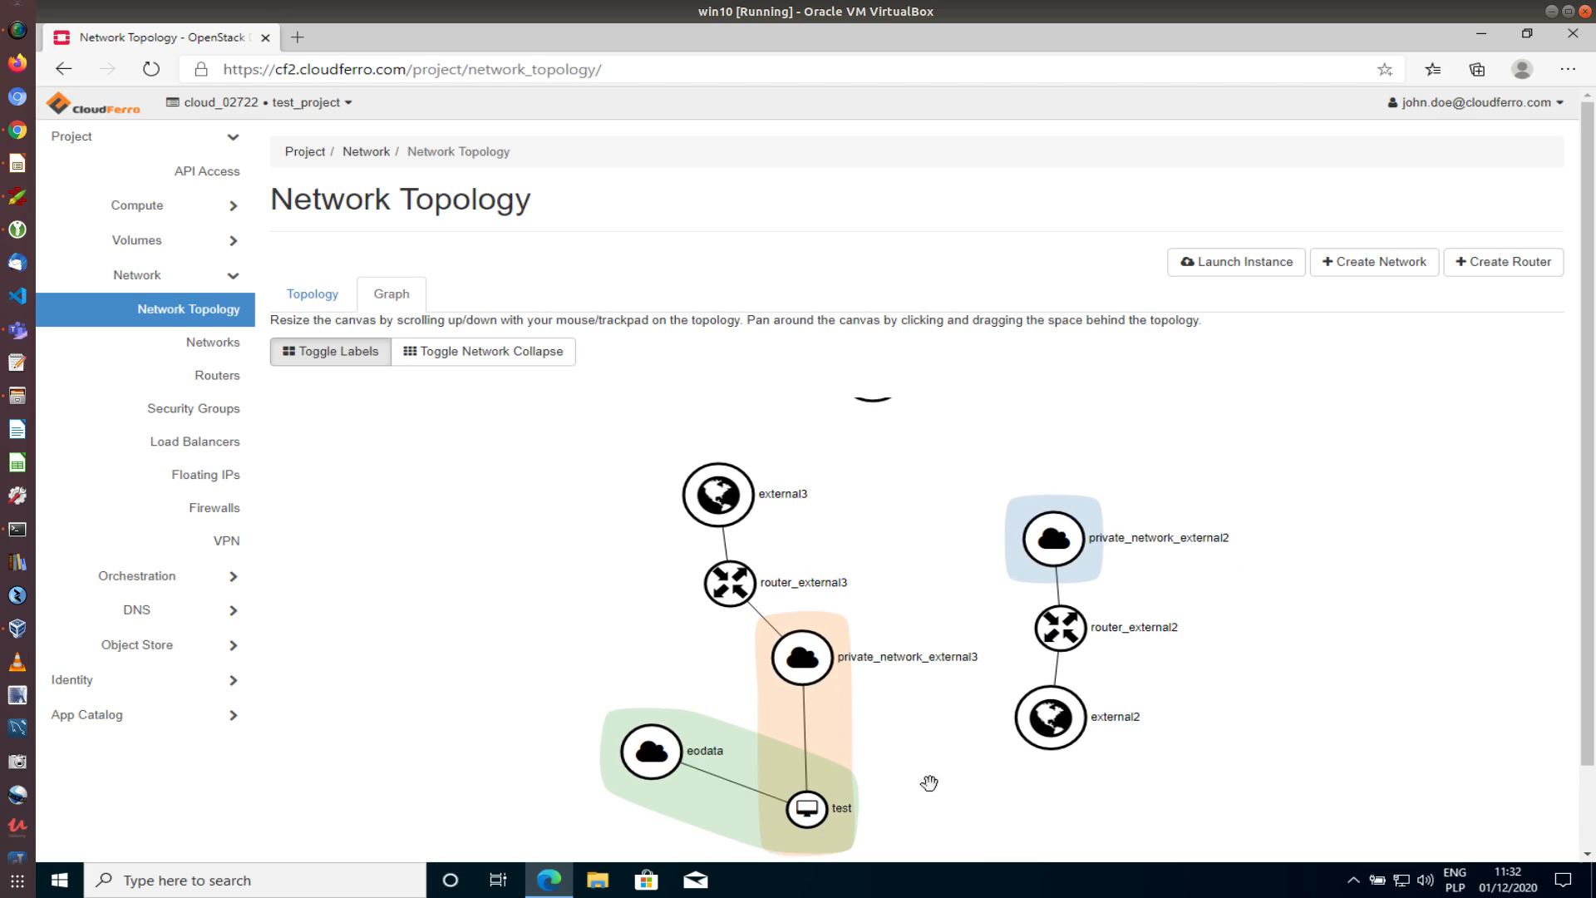
{"action": "left_click_drag", "start_coordinate": [929, 780], "coordinate": [940, 737]}
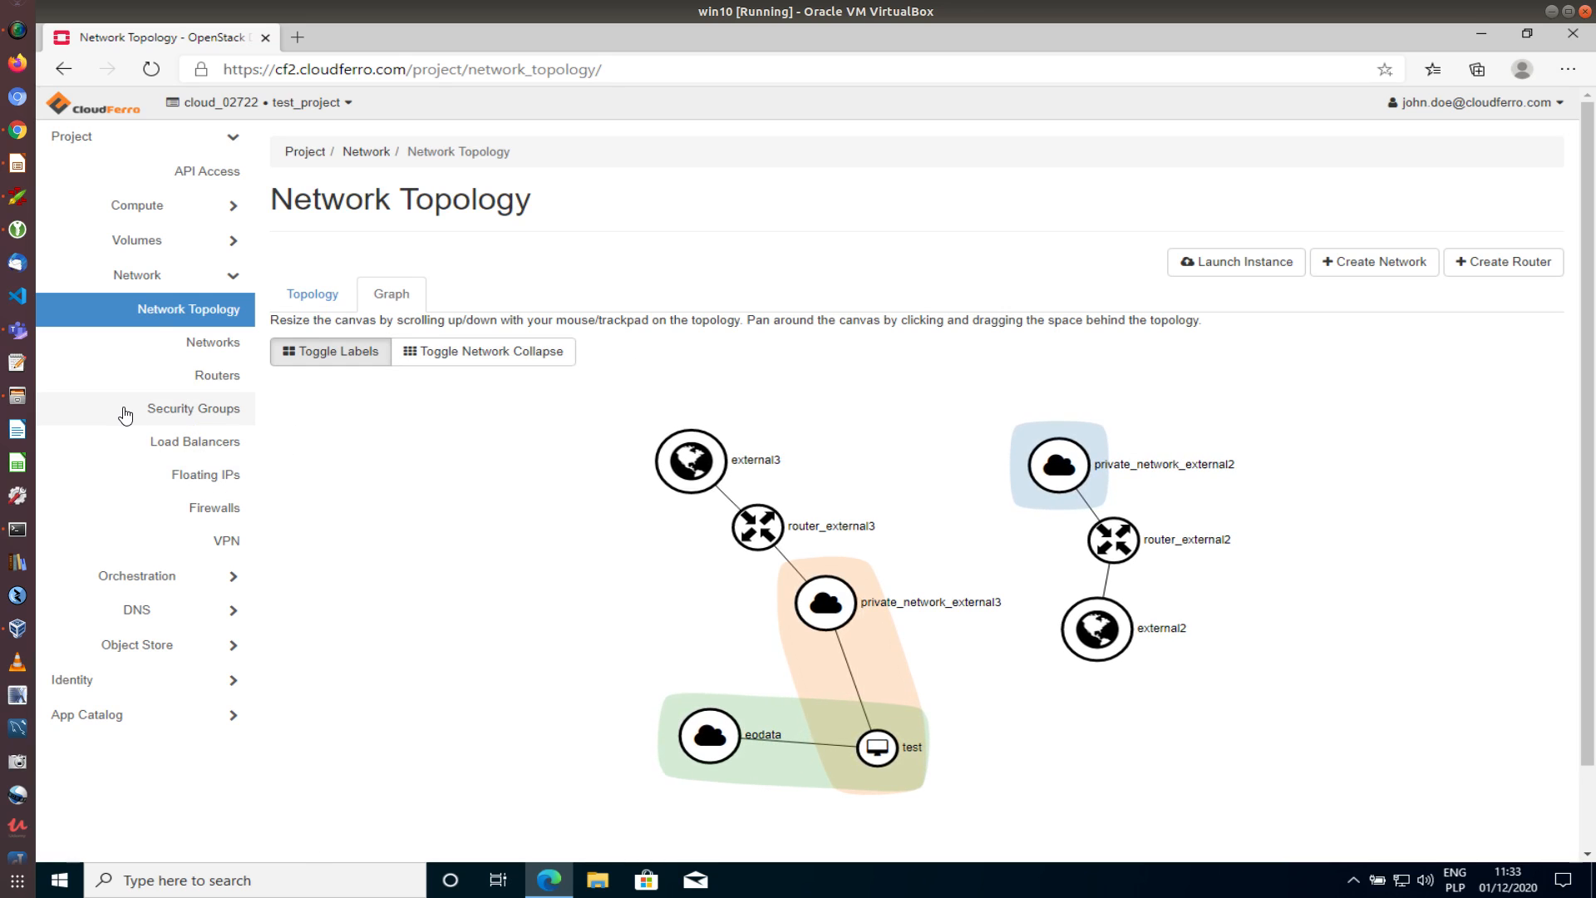
{"action": "left_click", "coordinate": [165, 208]}
{"action": "left_click", "coordinate": [202, 273]}
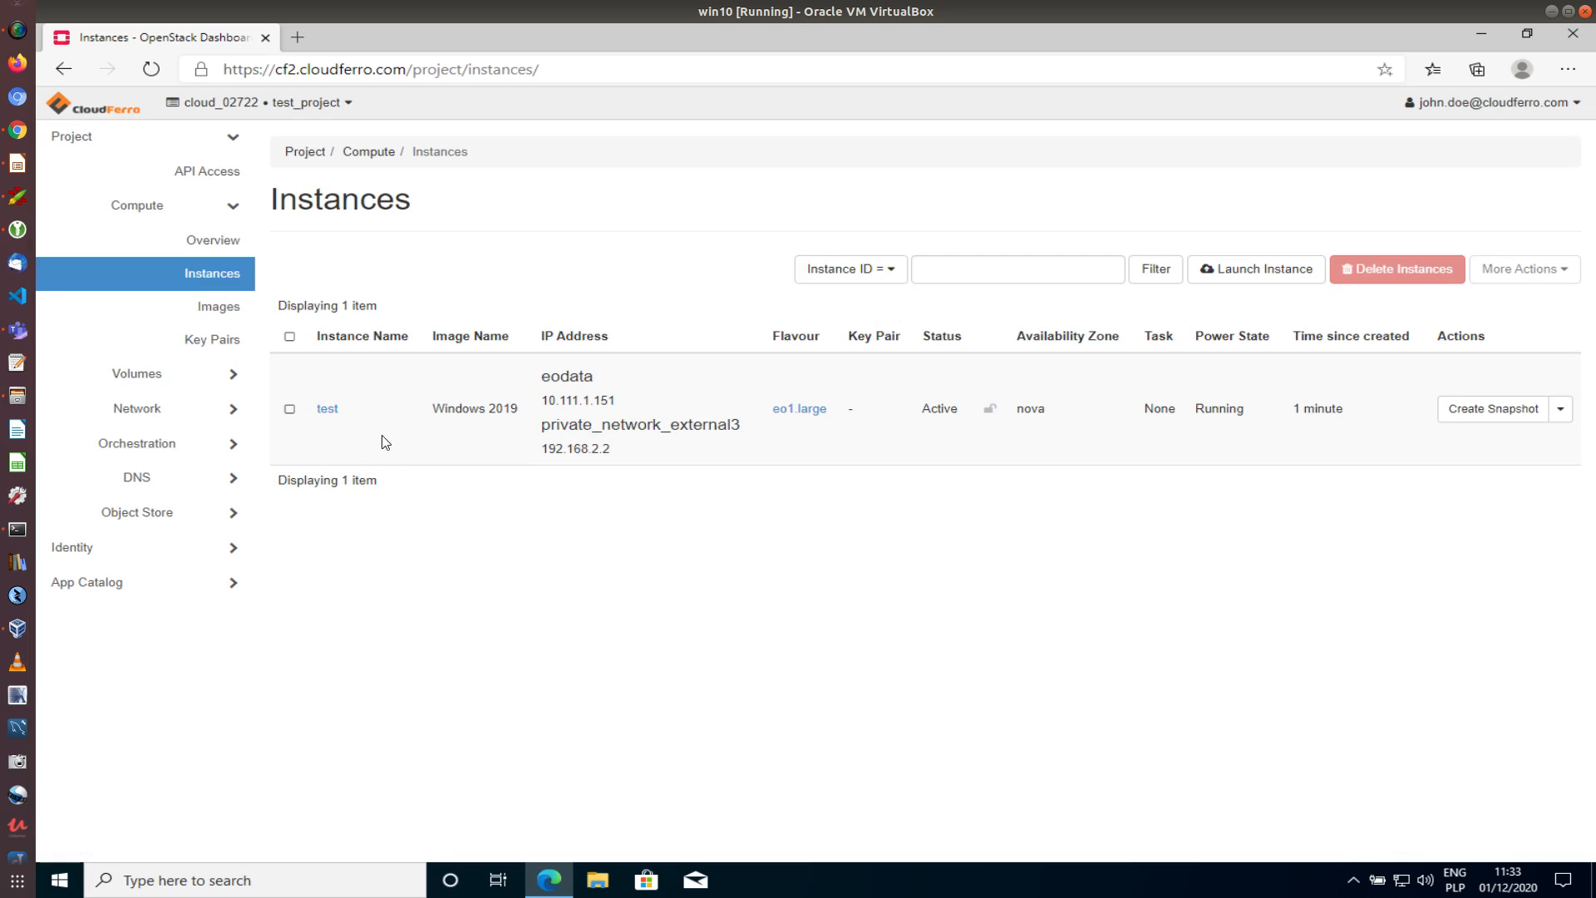
Open the test instance's Console and wait for Windows to request an Administrator password change
{"action": "left_click", "coordinate": [1561, 411]}
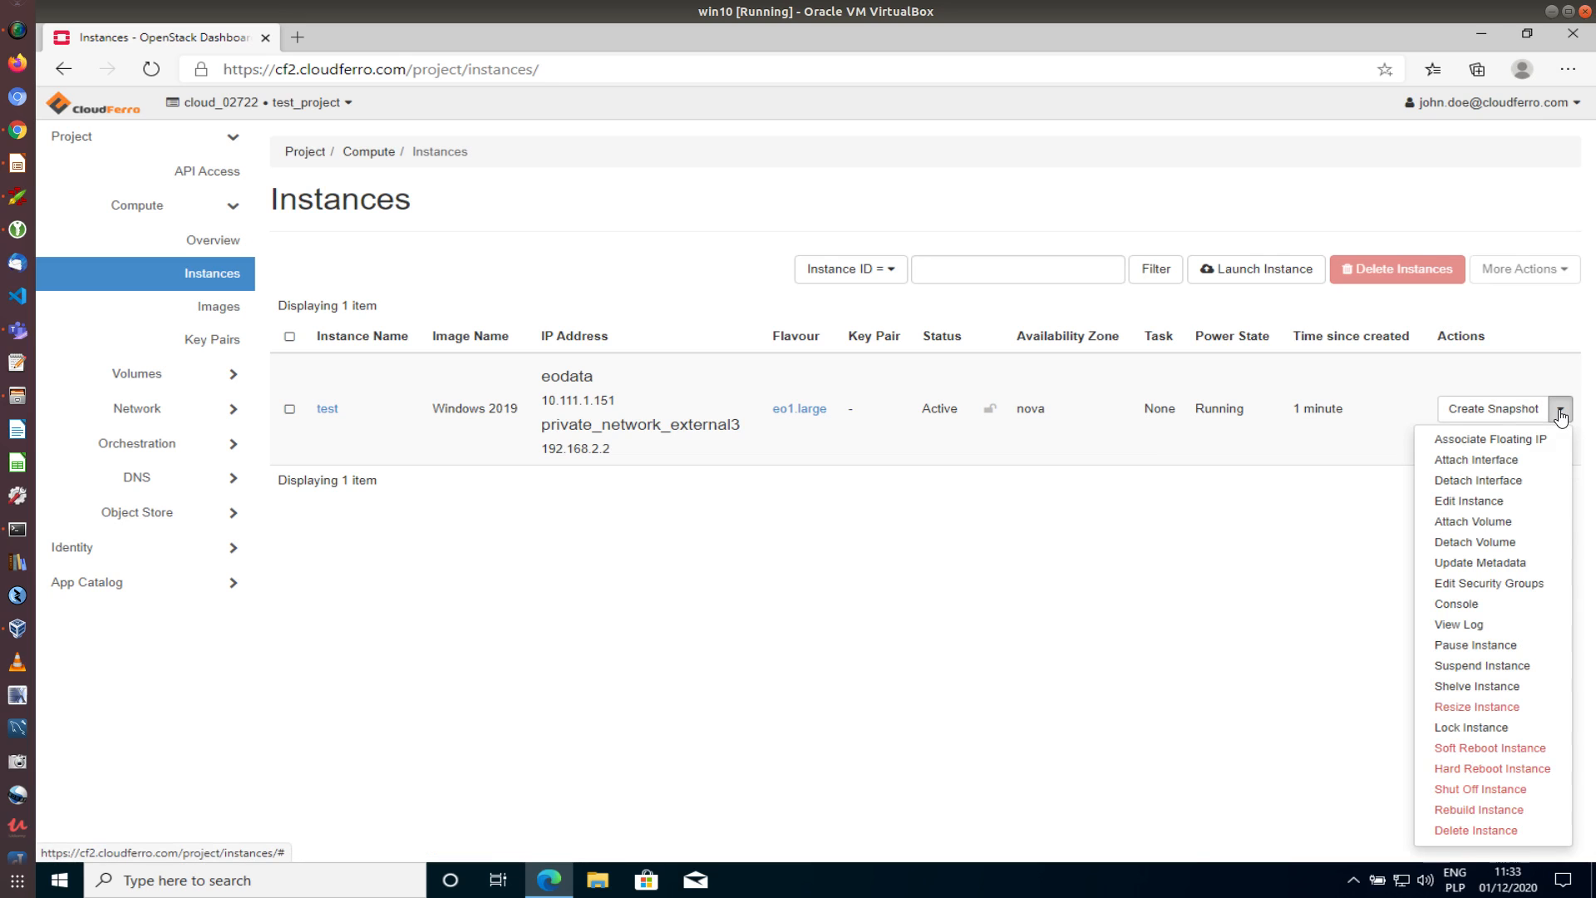
{"action": "left_click", "coordinate": [1471, 611]}
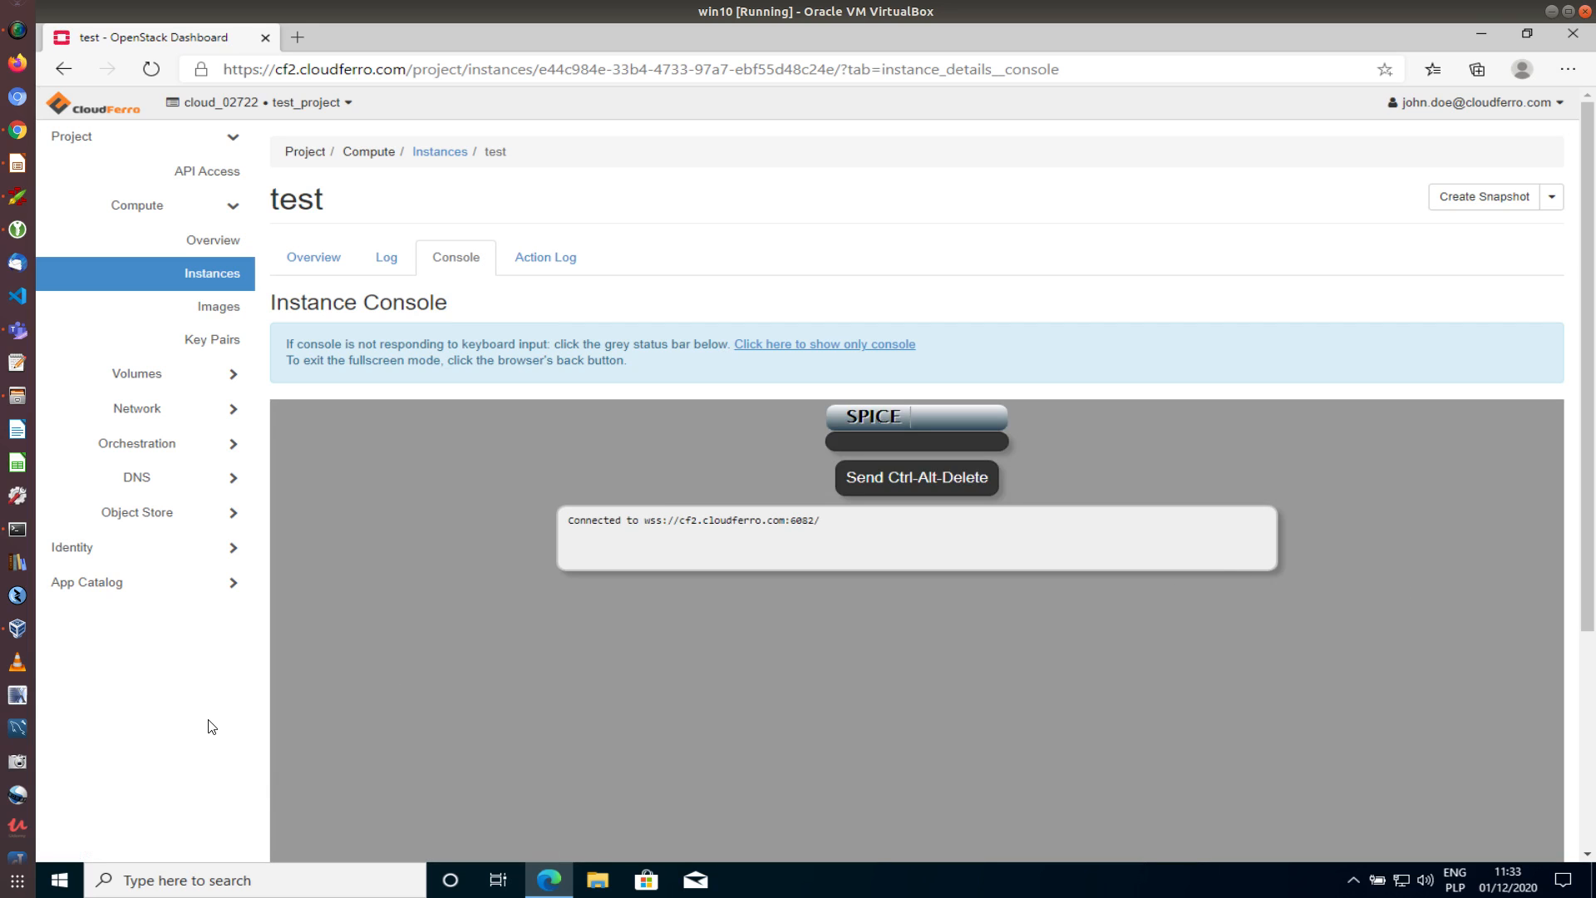
{"action": "scroll", "coordinate": [208, 702], "scroll_direction": "up", "scroll_amount": 2}
{"action": "scroll", "coordinate": [213, 681], "scroll_direction": "down", "scroll_amount": 3}
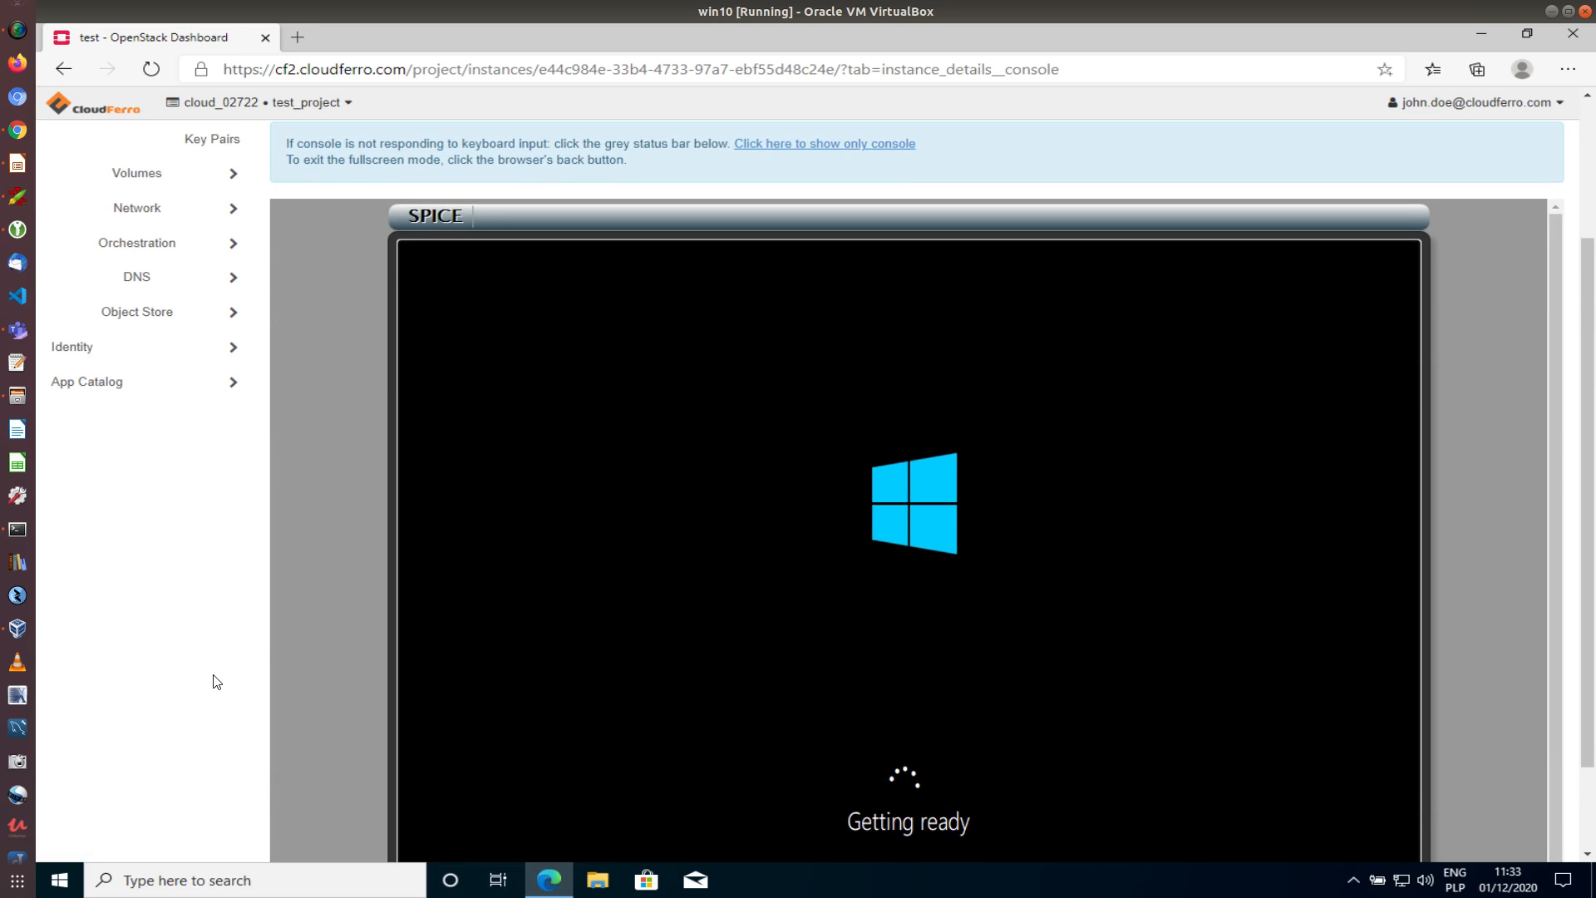
{"action": "scroll", "coordinate": [236, 636], "scroll_direction": "up", "scroll_amount": 2}
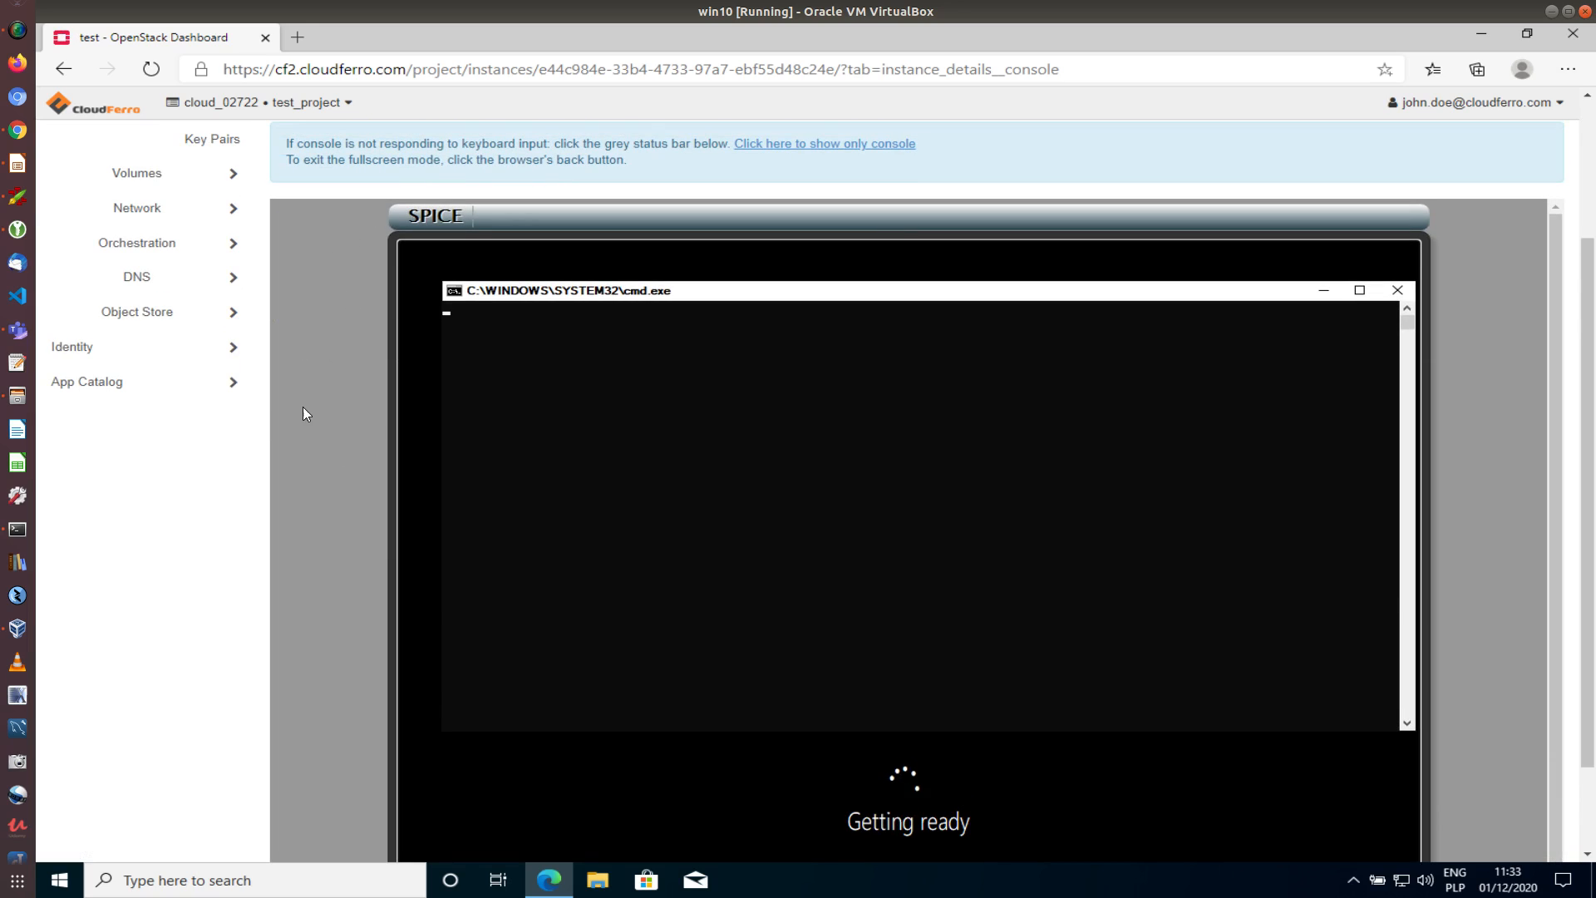
{"action": "scroll", "coordinate": [264, 600], "scroll_direction": "down", "scroll_amount": 2}
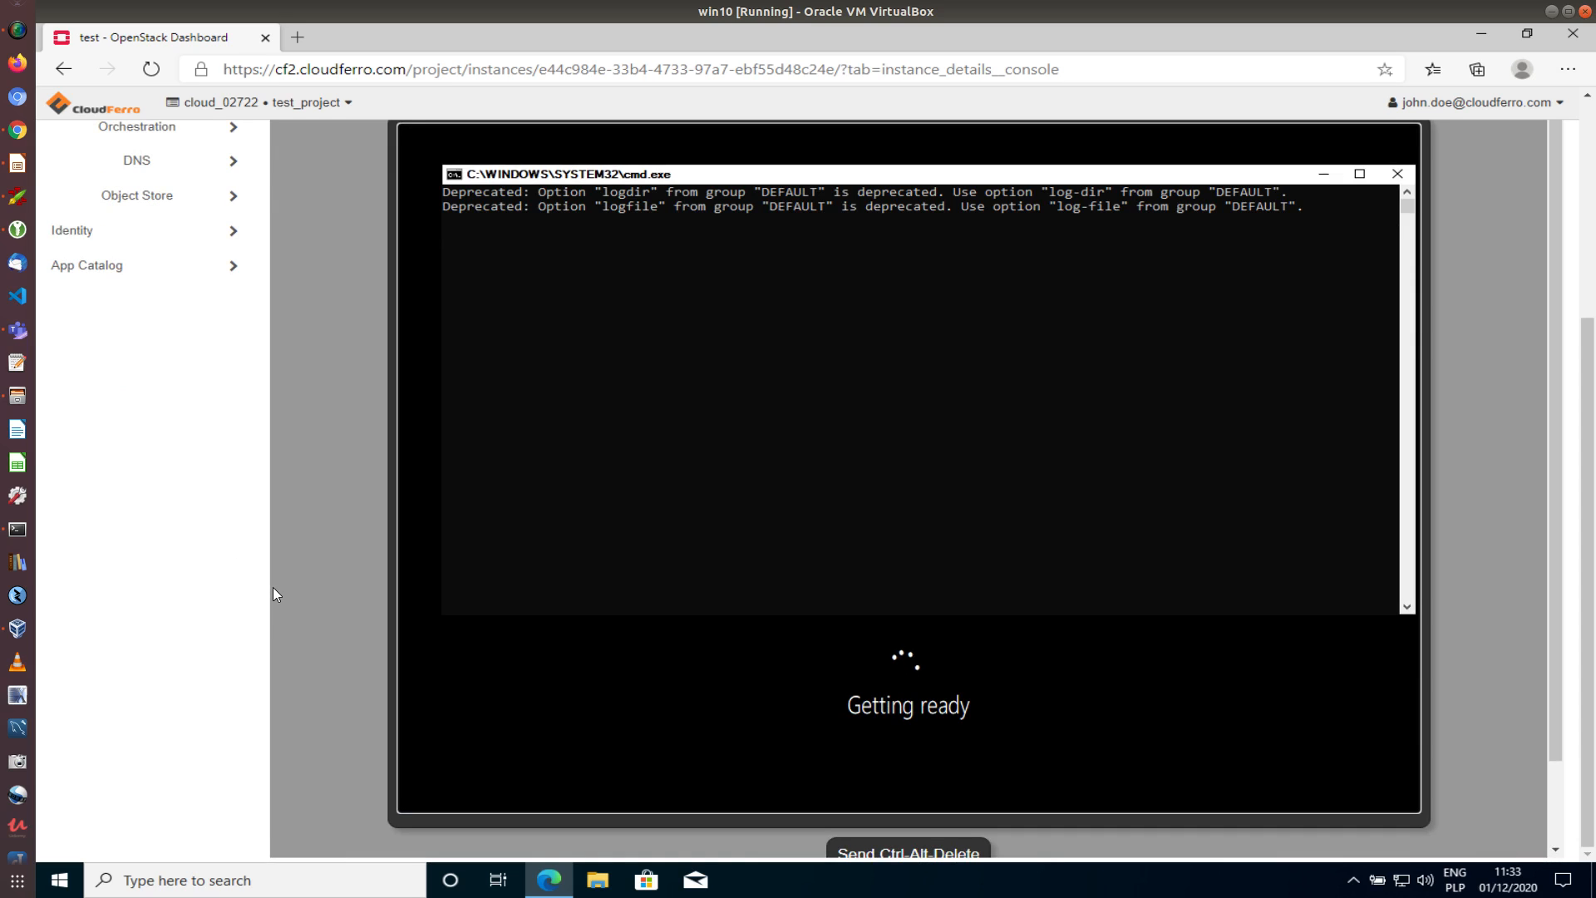
{"action": "scroll", "coordinate": [273, 587], "scroll_direction": "up", "scroll_amount": 2}
{"action": "scroll", "coordinate": [273, 583], "scroll_direction": "down", "scroll_amount": 2}
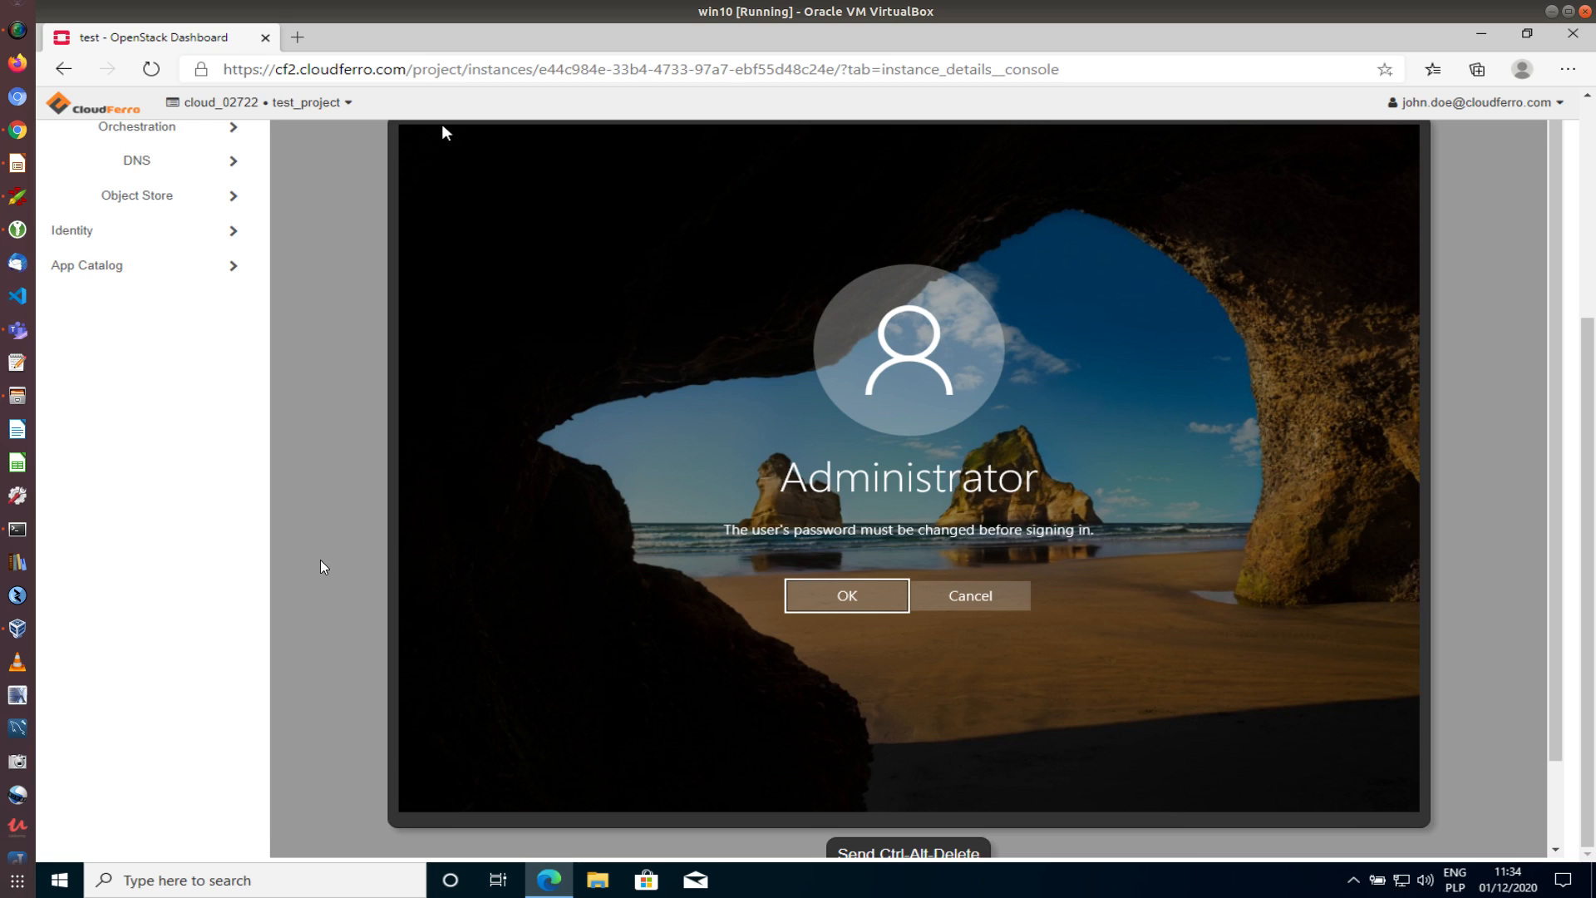
{"action": "scroll", "coordinate": [320, 560], "scroll_direction": "up", "scroll_amount": 2}
{"action": "scroll", "coordinate": [330, 543], "scroll_direction": "down", "scroll_amount": 1}
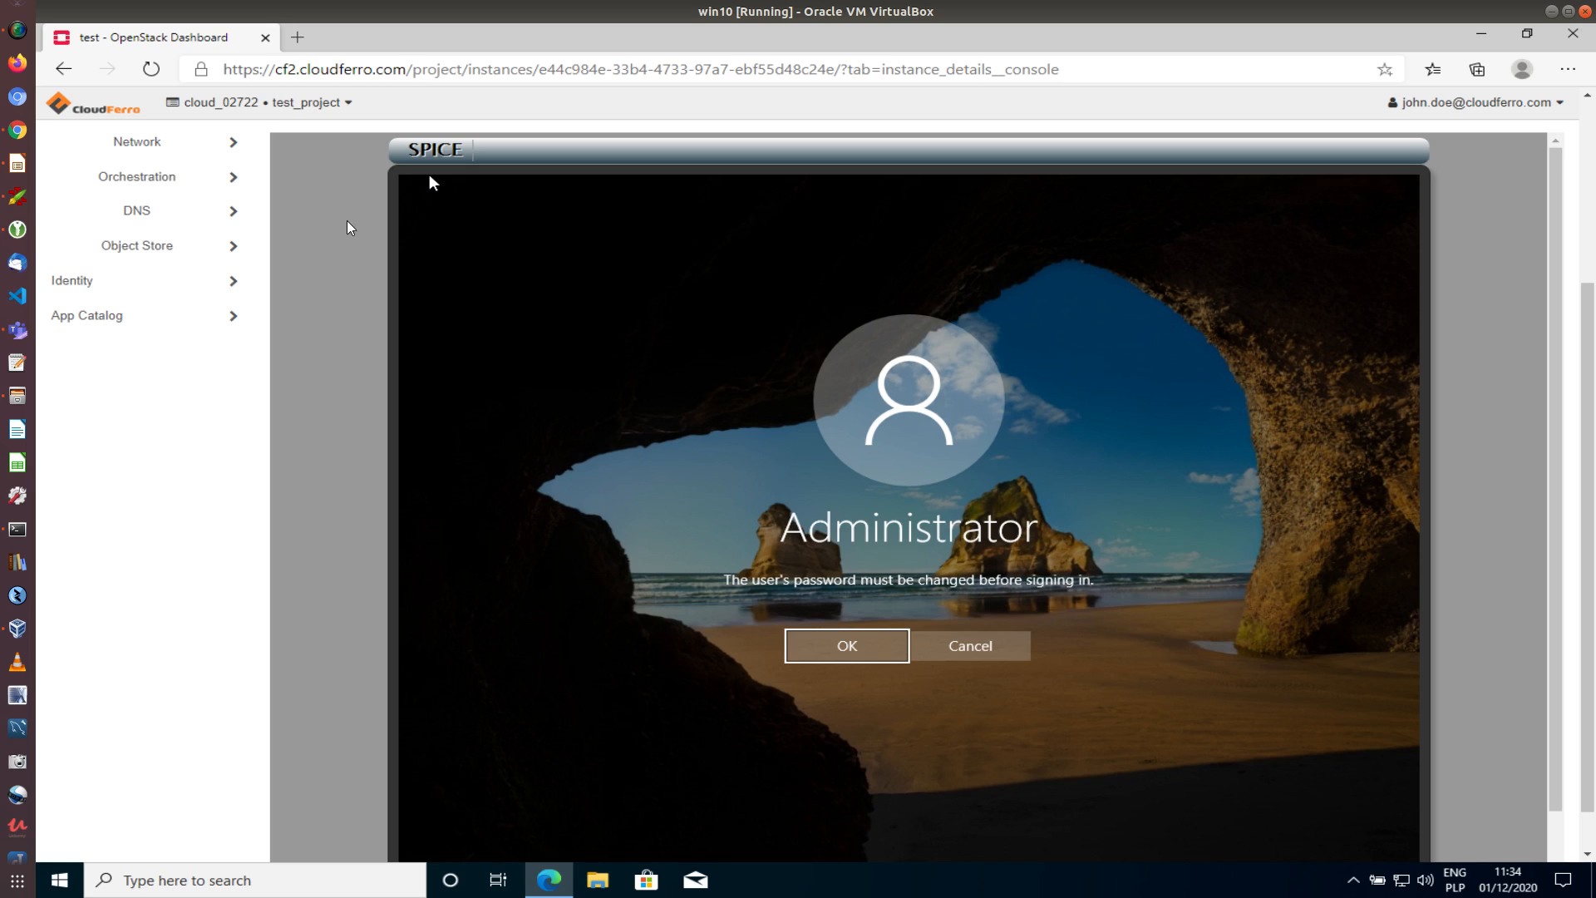
{"action": "left_click", "coordinate": [577, 196]}
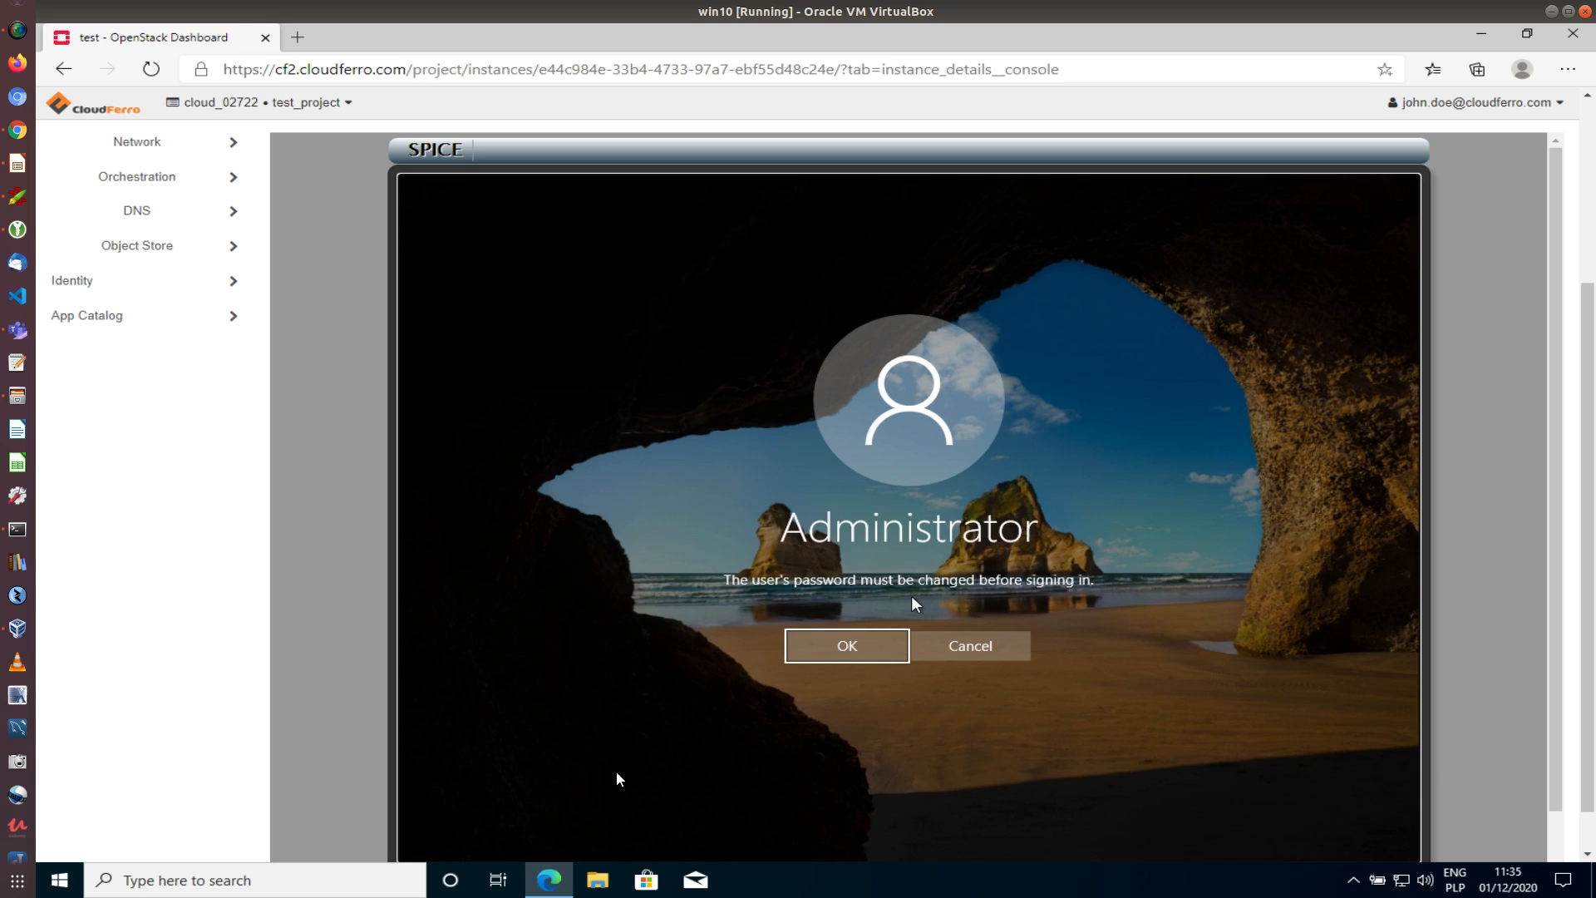
Enter and confirm a new Administrator password in the console, submit it, and dismiss the confirmation
{"action": "left_click", "coordinate": [847, 648]}
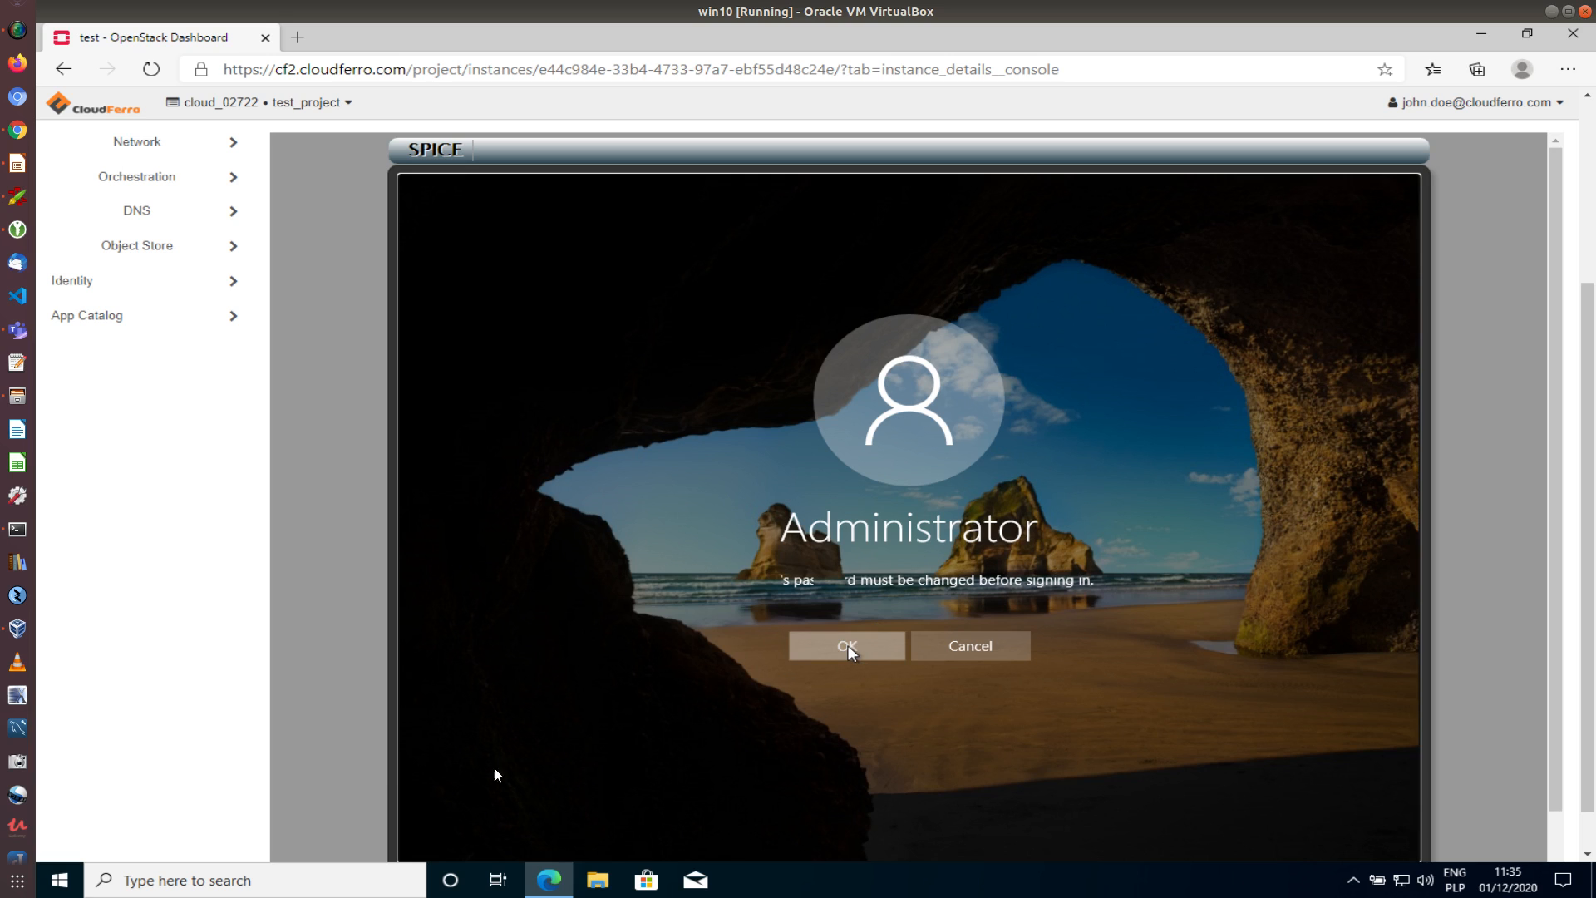
{"action": "scroll", "coordinate": [346, 751], "scroll_direction": "down", "scroll_amount": 2}
{"action": "scroll", "coordinate": [677, 571], "scroll_direction": "up", "scroll_amount": 1}
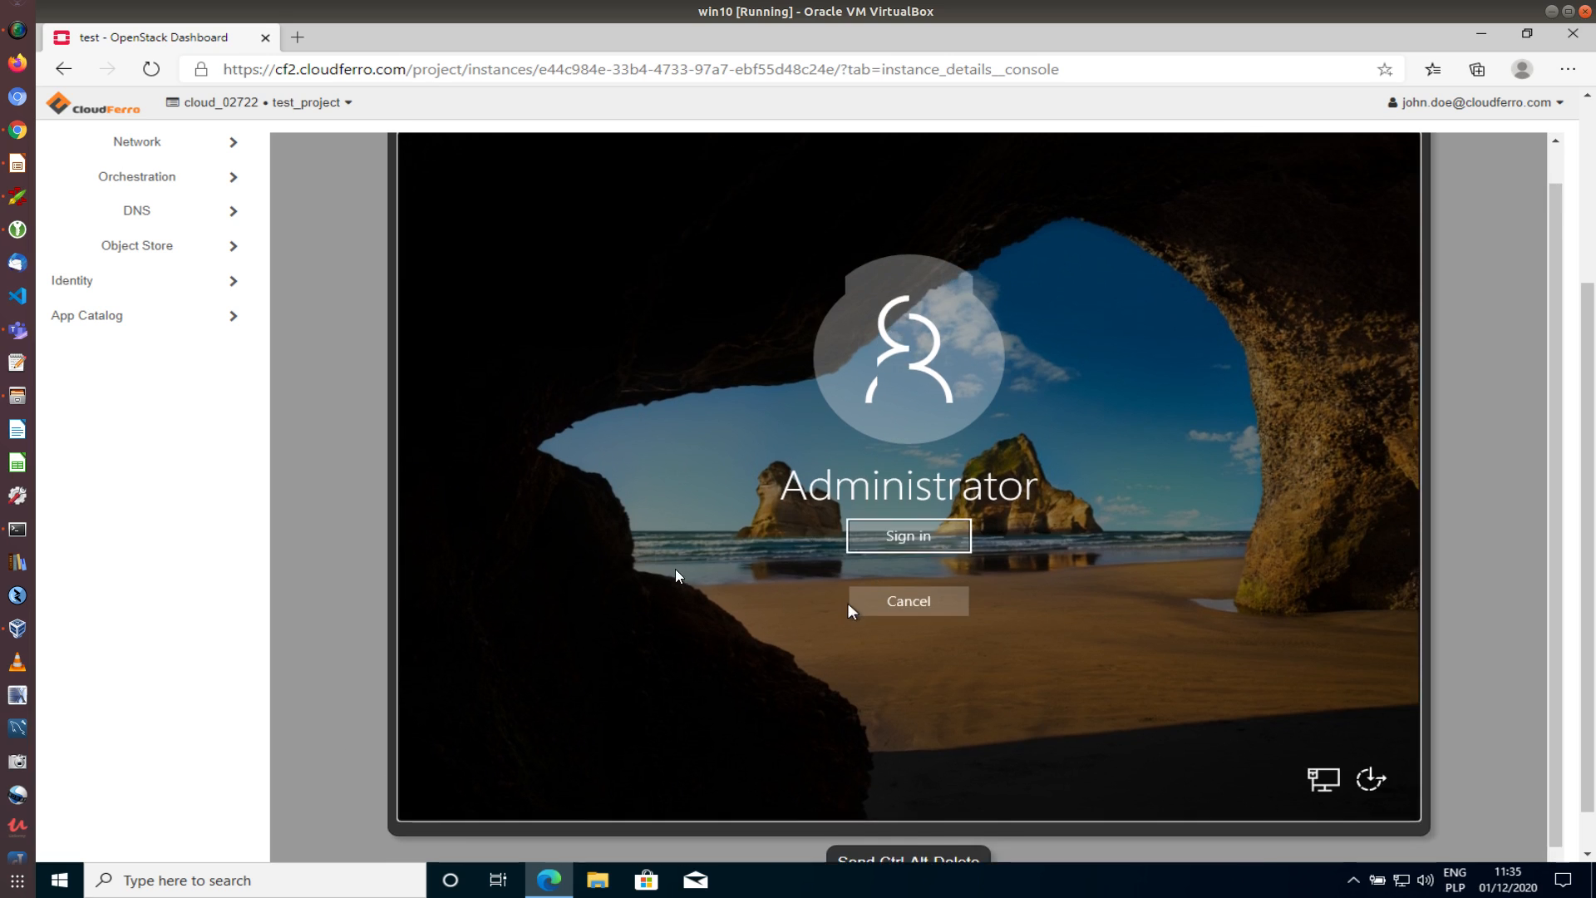
{"action": "scroll", "coordinate": [678, 575], "scroll_direction": "down", "scroll_amount": 1}
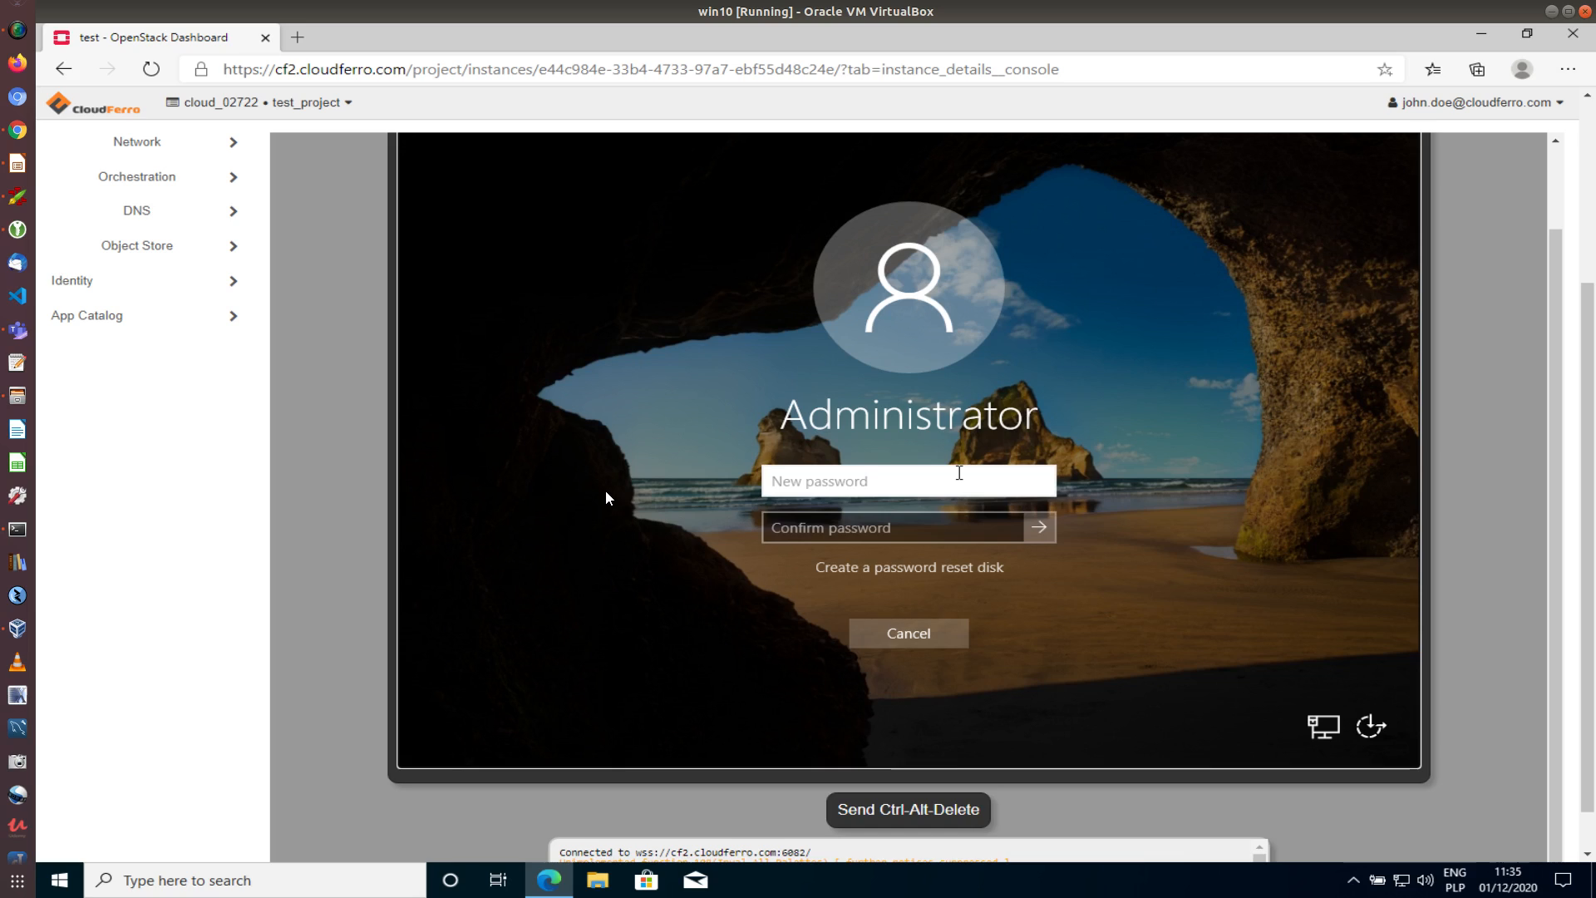
{"action": "type", "text": "Passwor"}
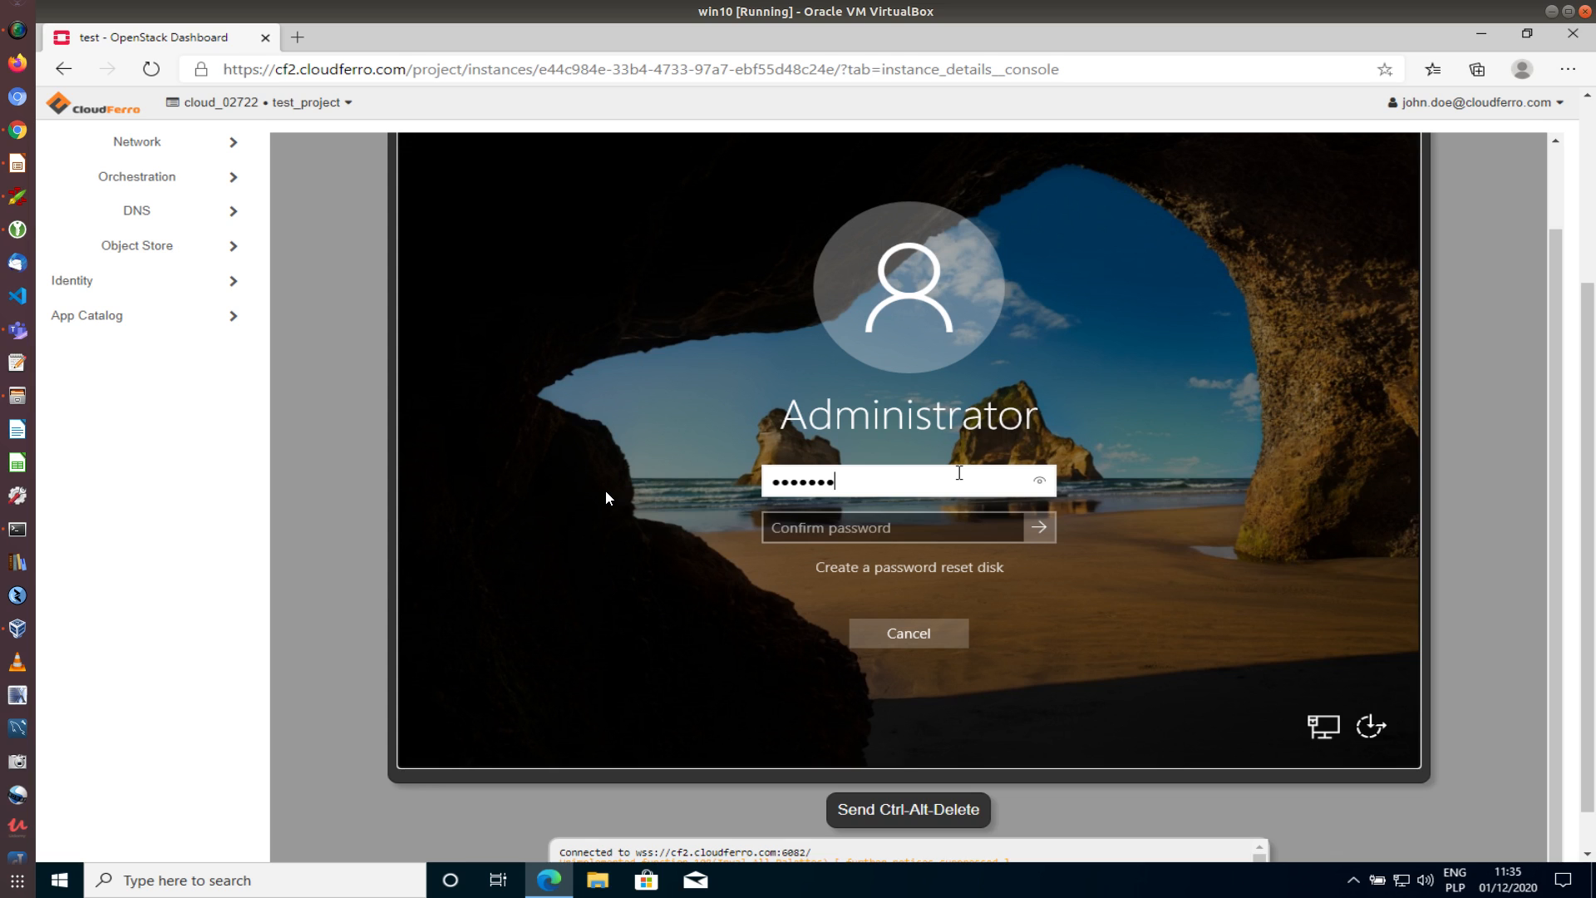
{"action": "type", "text": "d123"}
{"action": "key", "text": "Tab"}
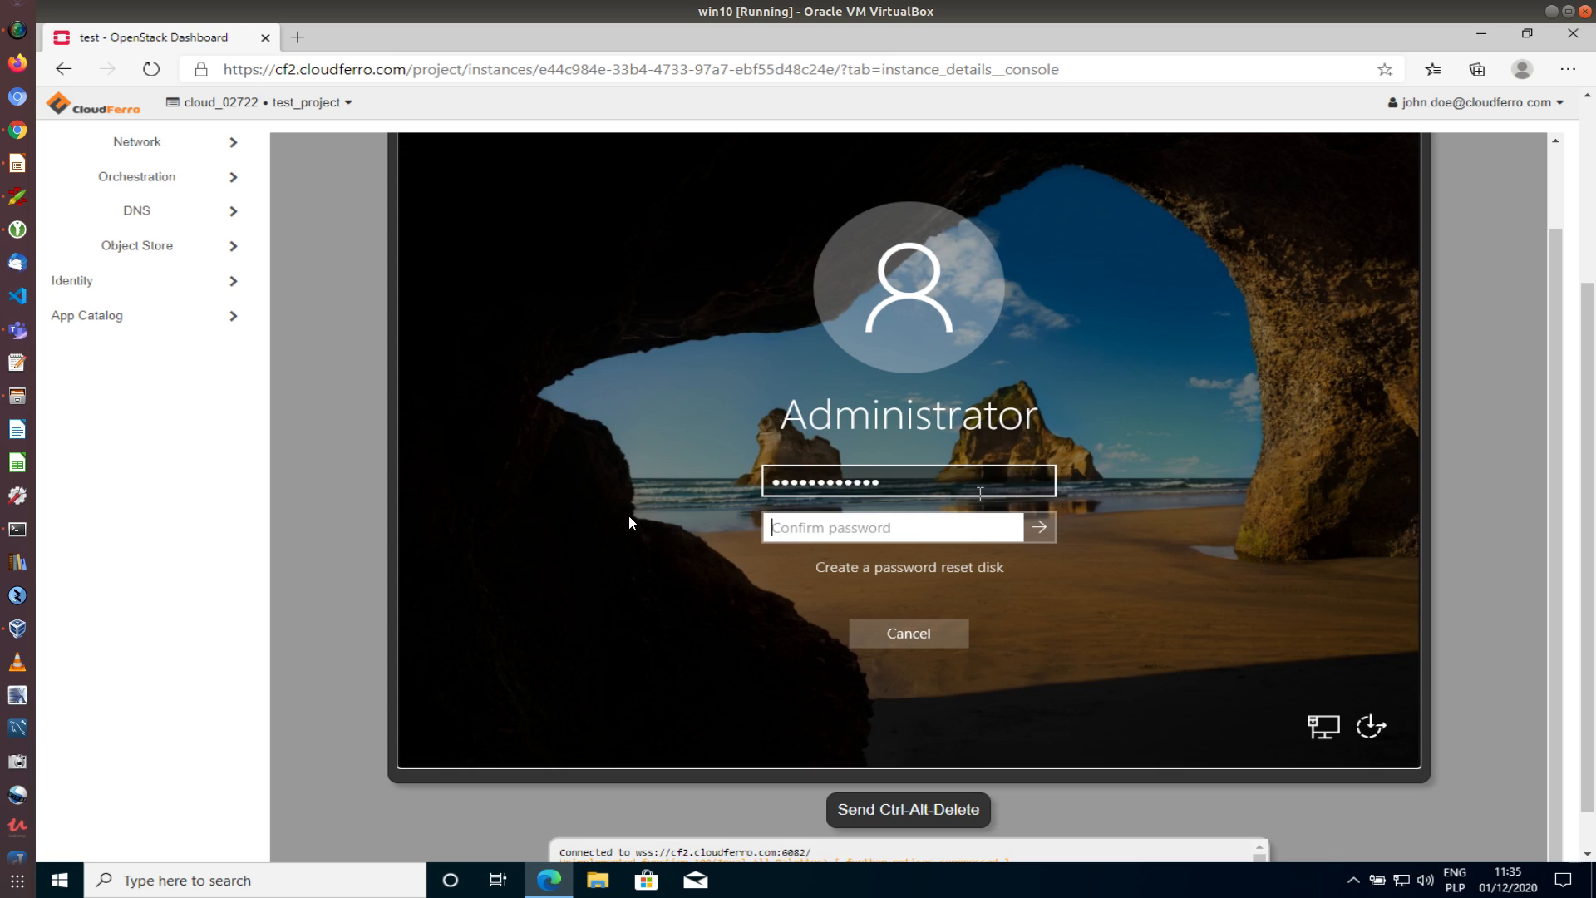
{"action": "type", "text": "*********"}
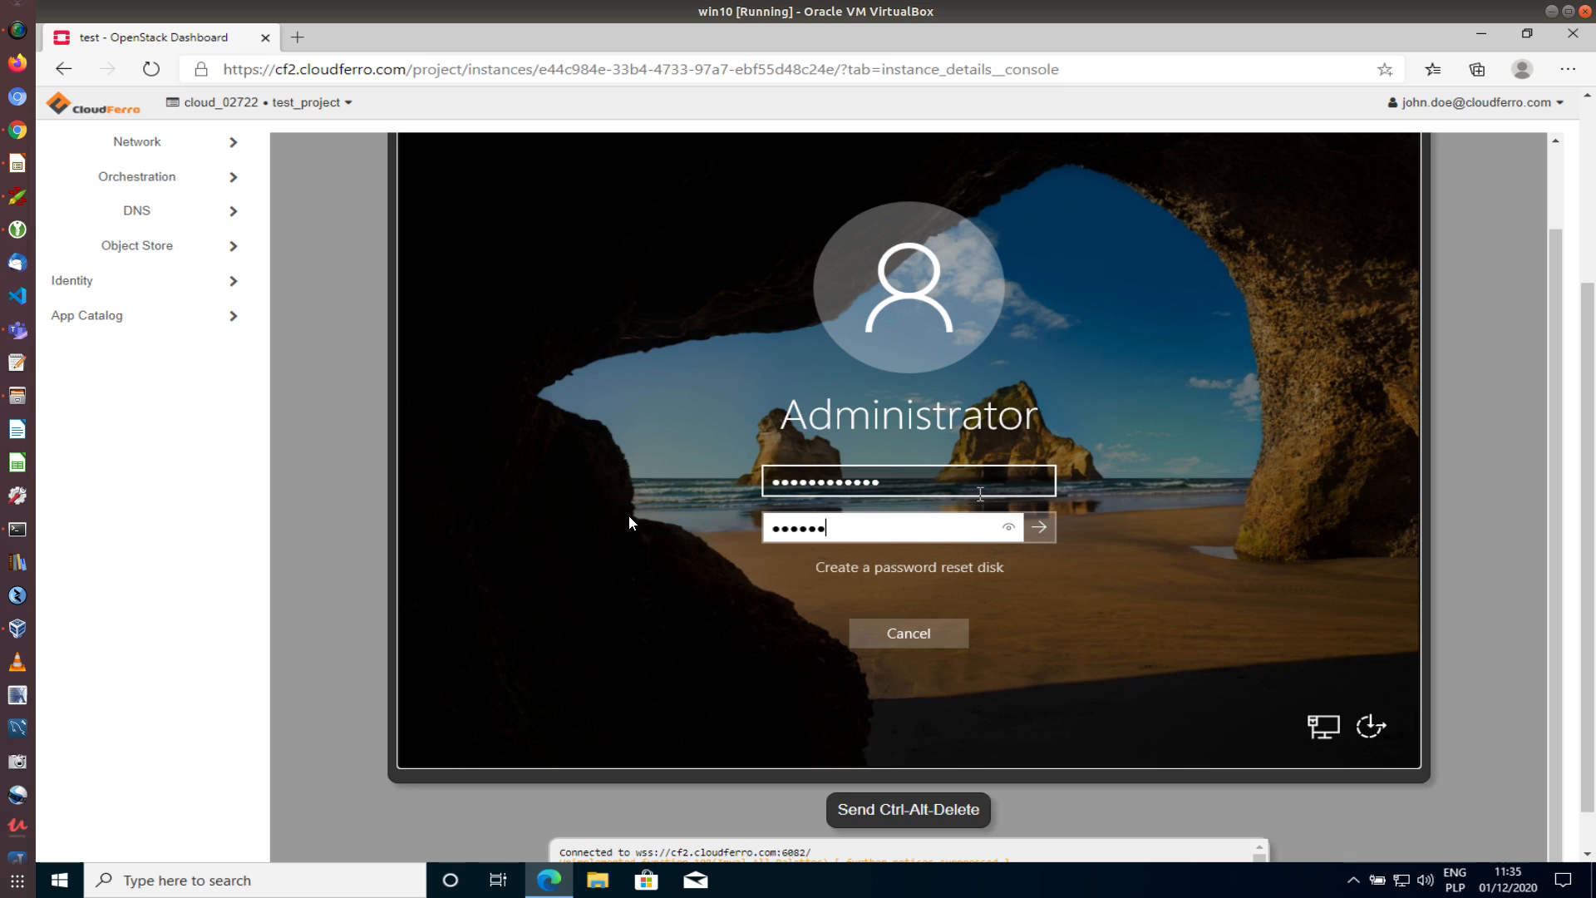
{"action": "type", "text": "****"}
{"action": "left_click", "coordinate": [1039, 537]}
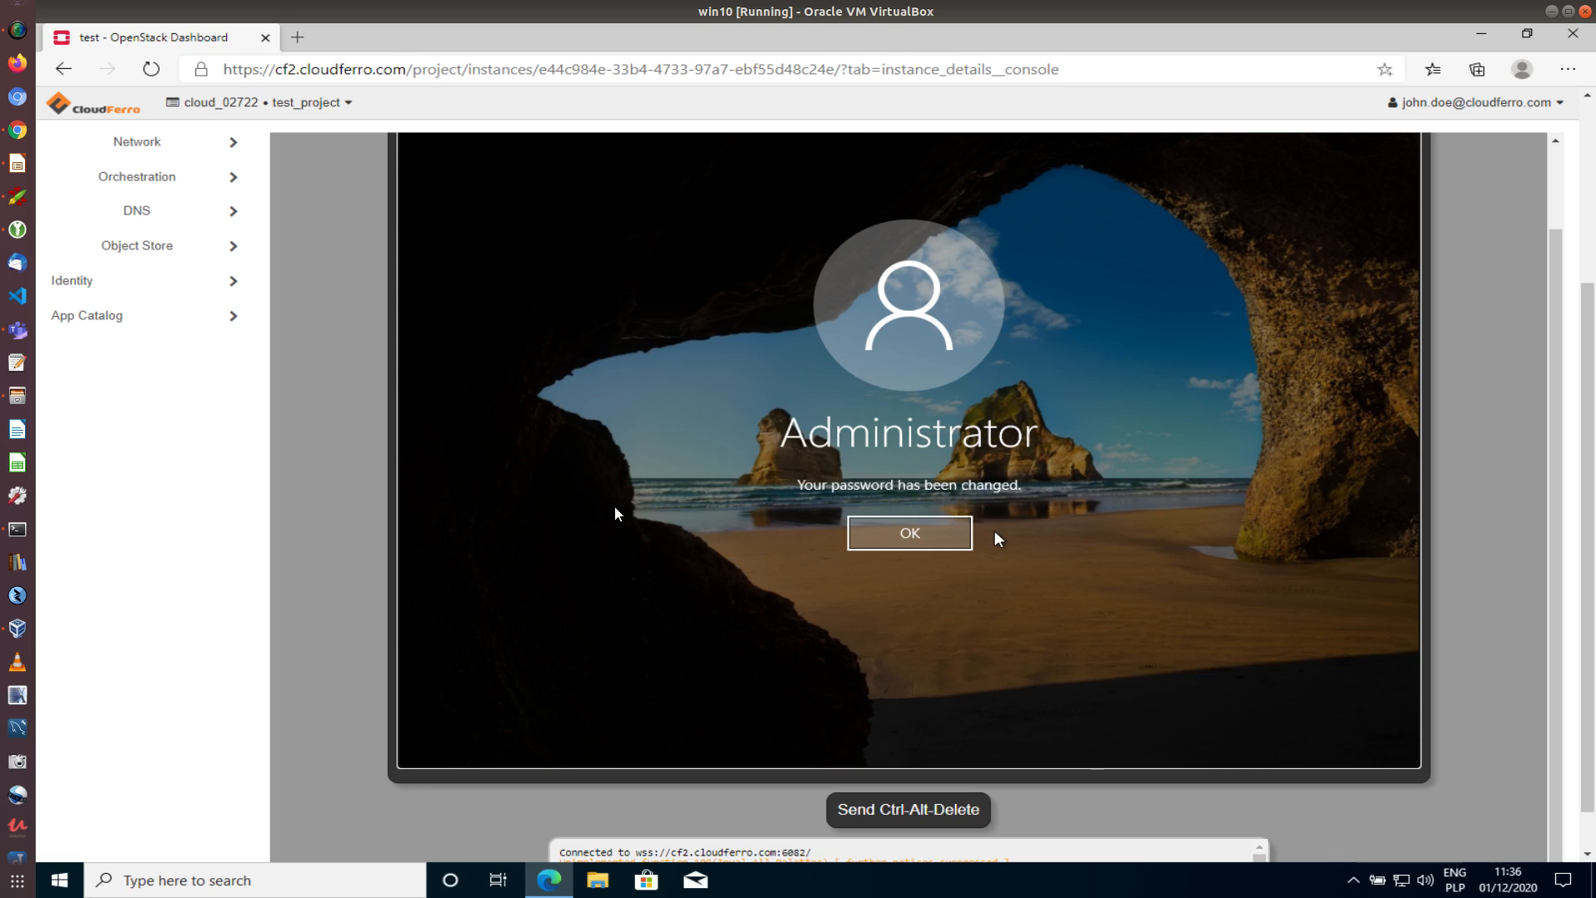
{"action": "key", "text": "Return"}
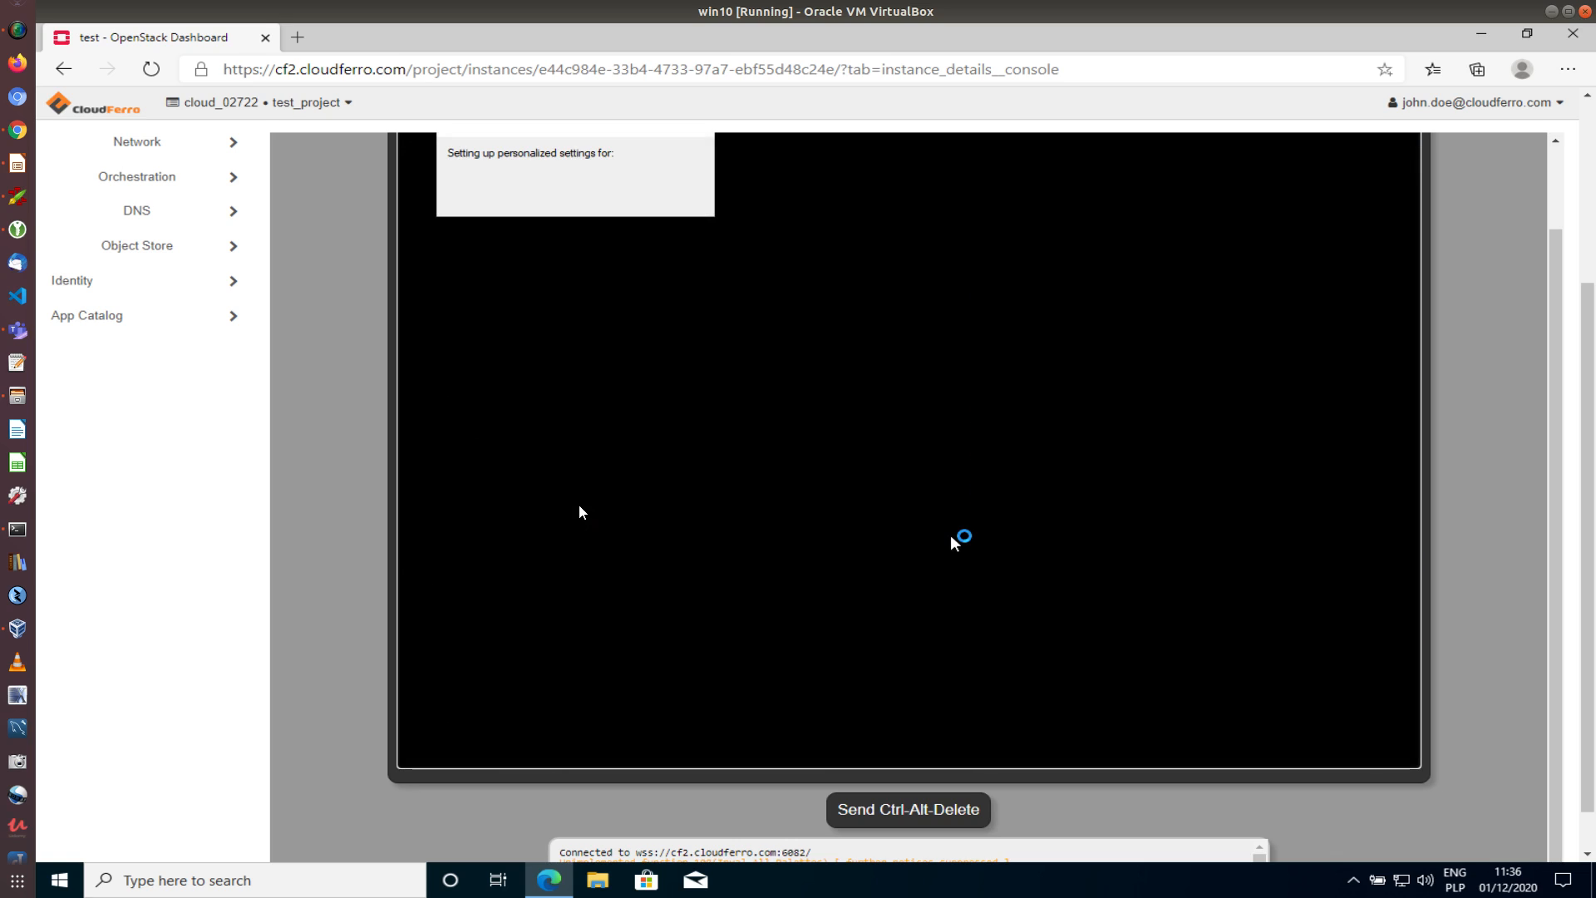
Wait for the Windows Server desktop with Server Manager to load in the console
{"action": "scroll", "coordinate": [296, 606], "scroll_direction": "up", "scroll_amount": 1}
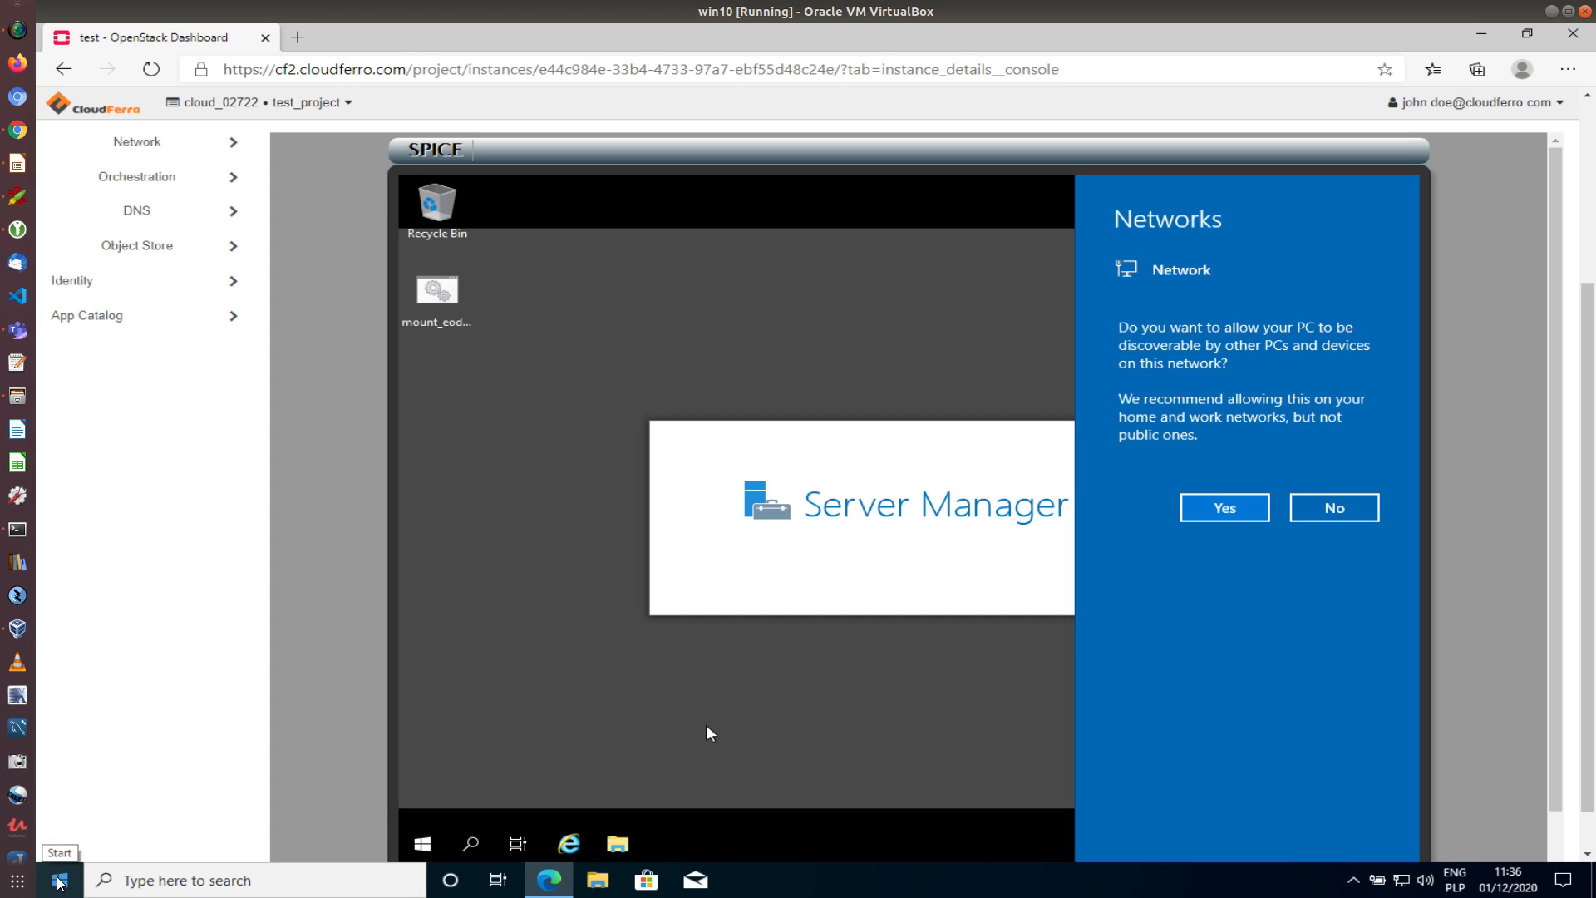
{"action": "right_click", "coordinate": [62, 888]}
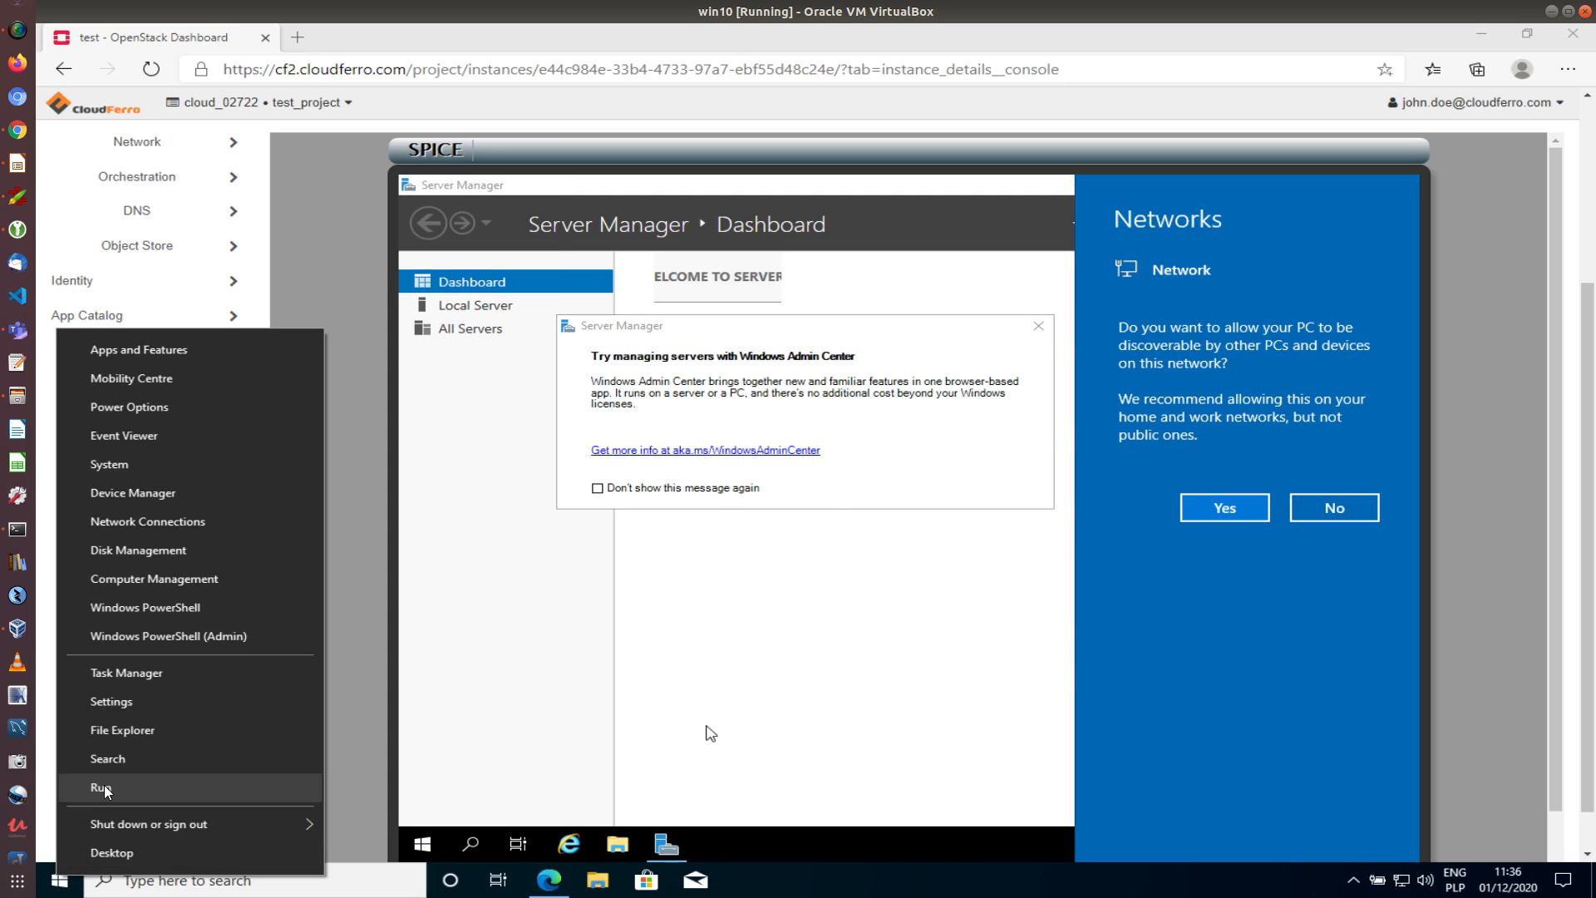
Search the host Start menu for rdp and launch Remote Desktop Connection
{"action": "left_click", "coordinate": [63, 881]}
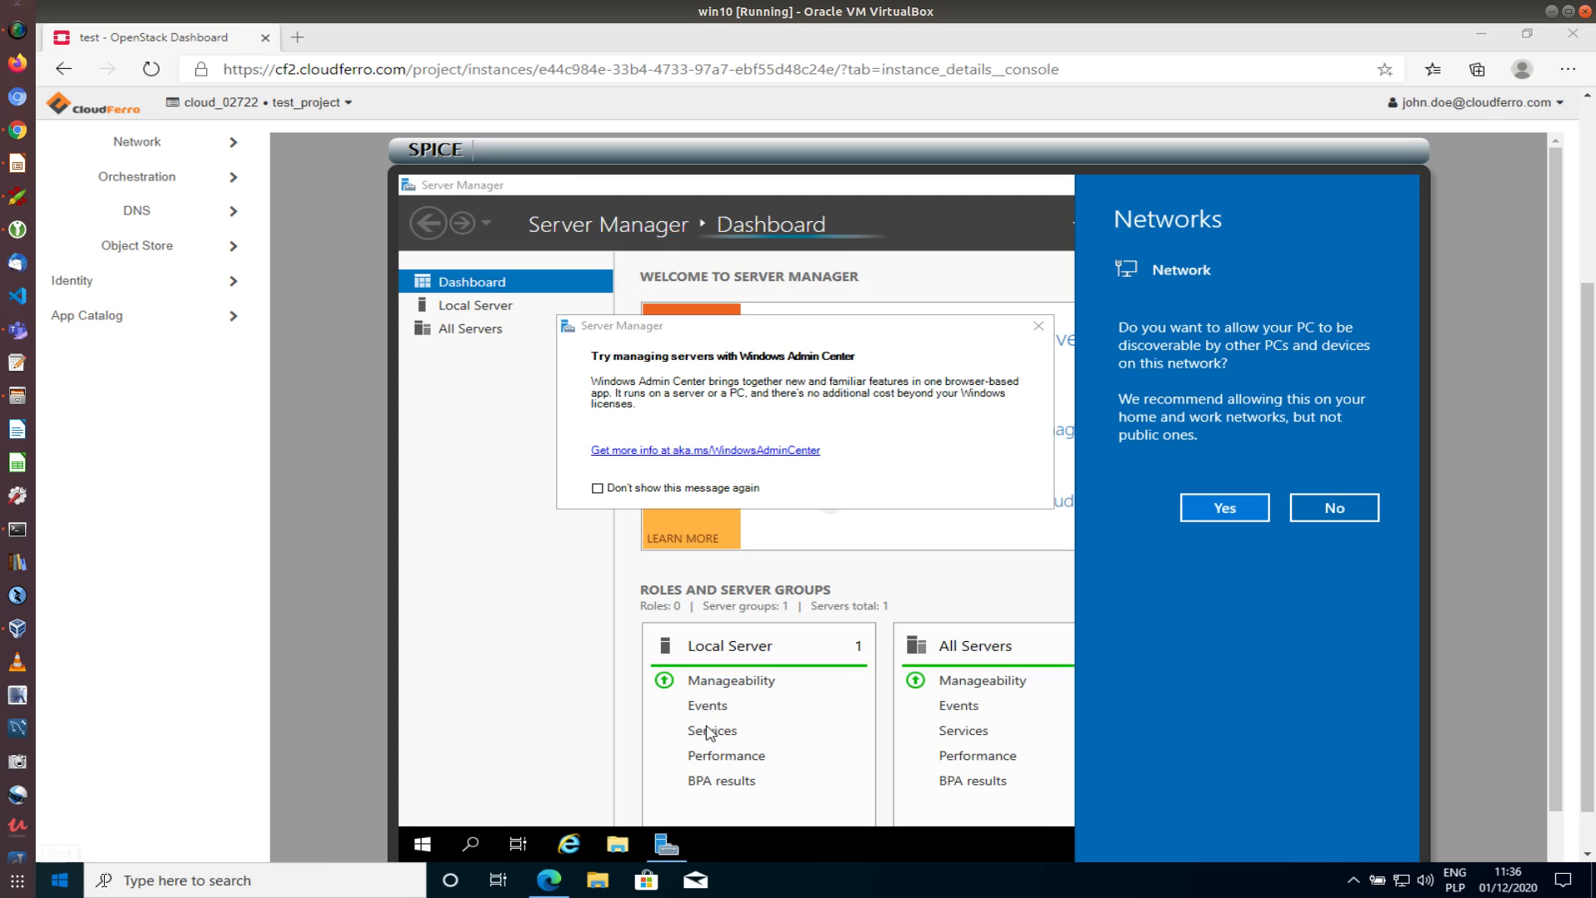
{"action": "left_click", "coordinate": [62, 881]}
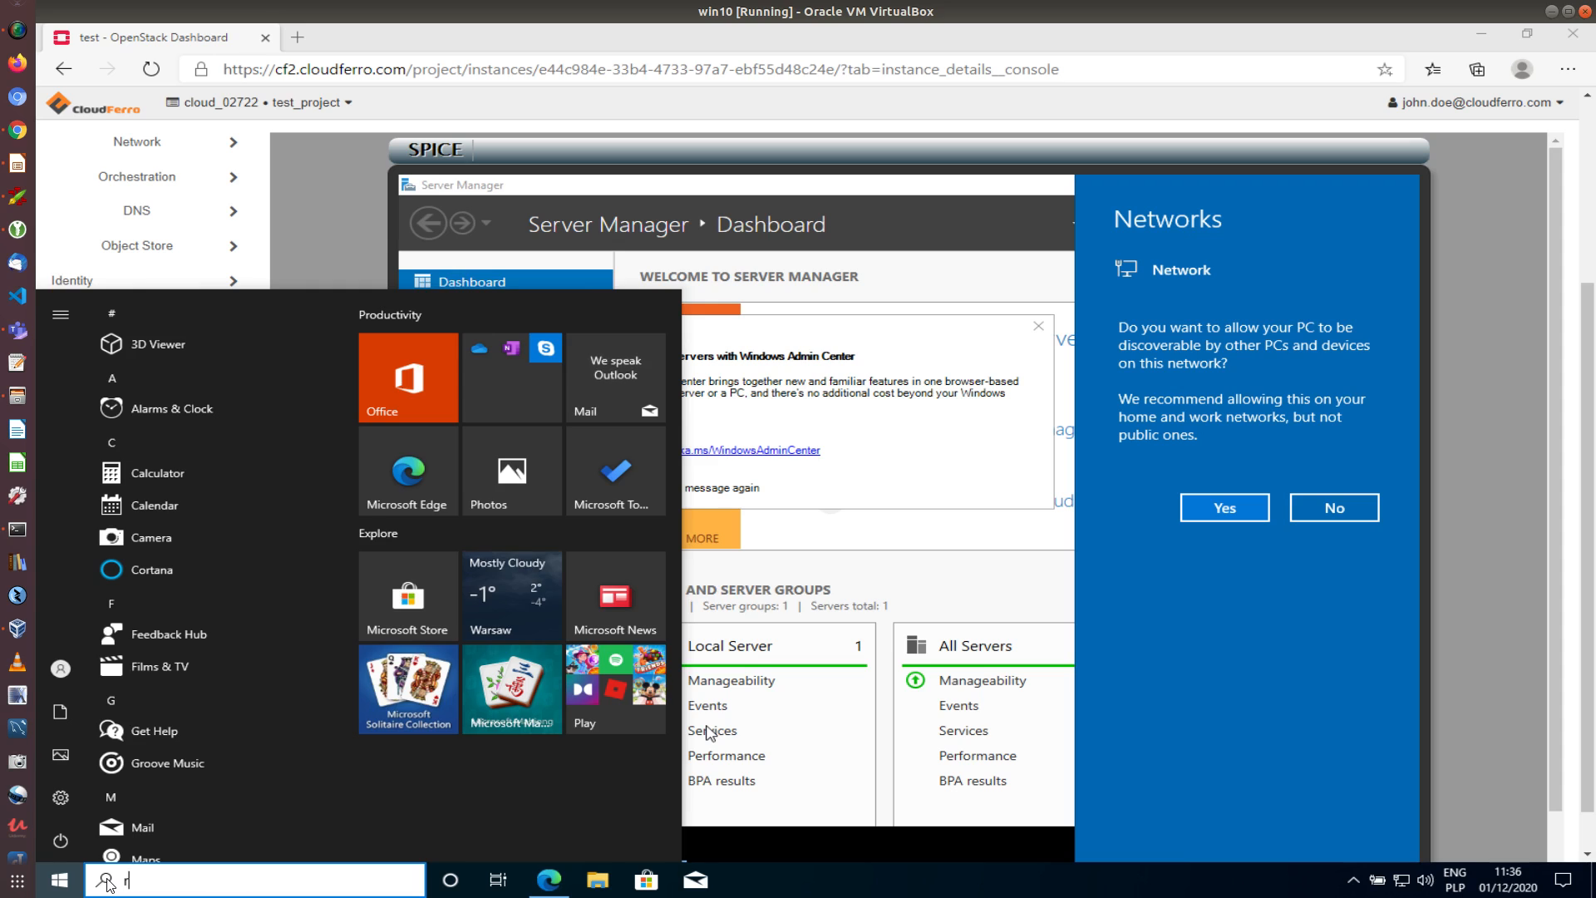
{"action": "type", "text": "rdp"}
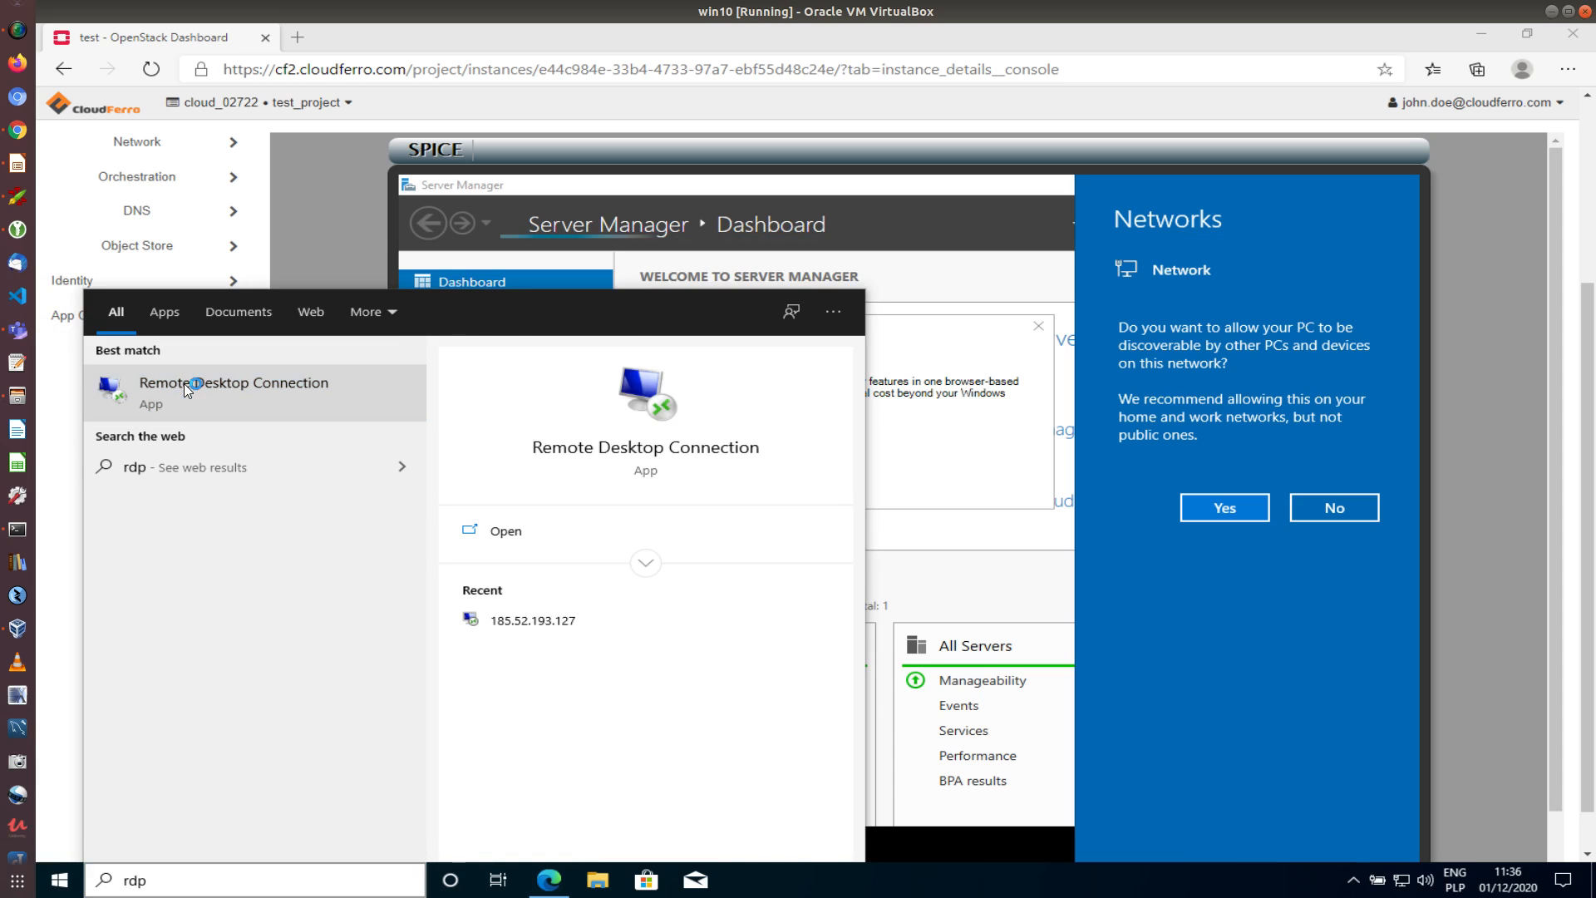
{"action": "left_click", "coordinate": [183, 384]}
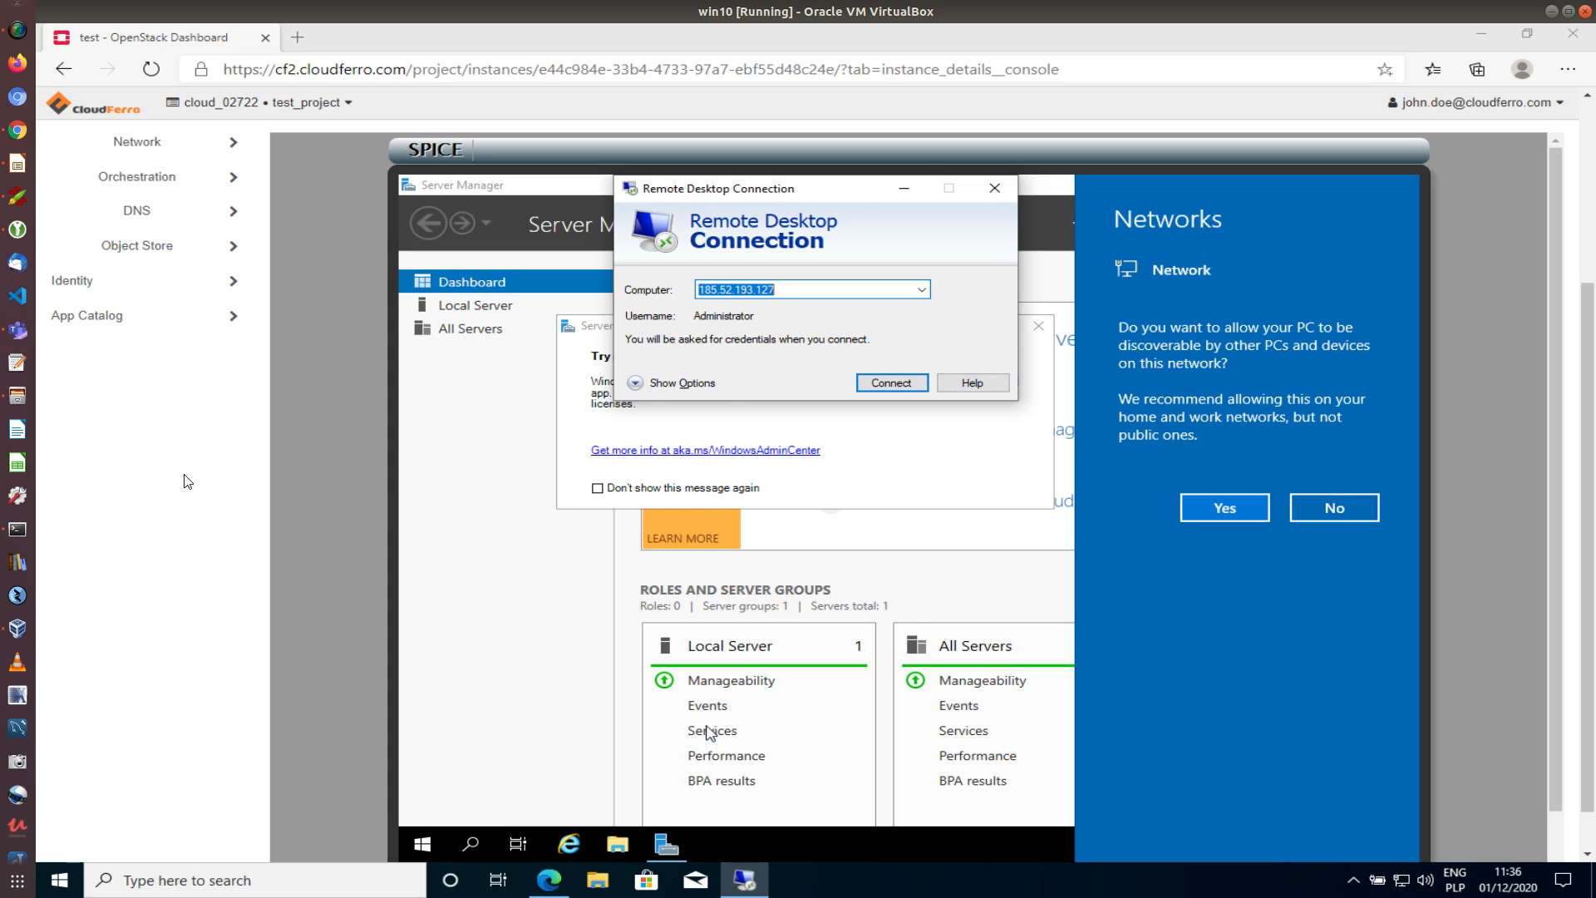
{"action": "scroll", "coordinate": [174, 515], "scroll_direction": "up", "scroll_amount": 3}
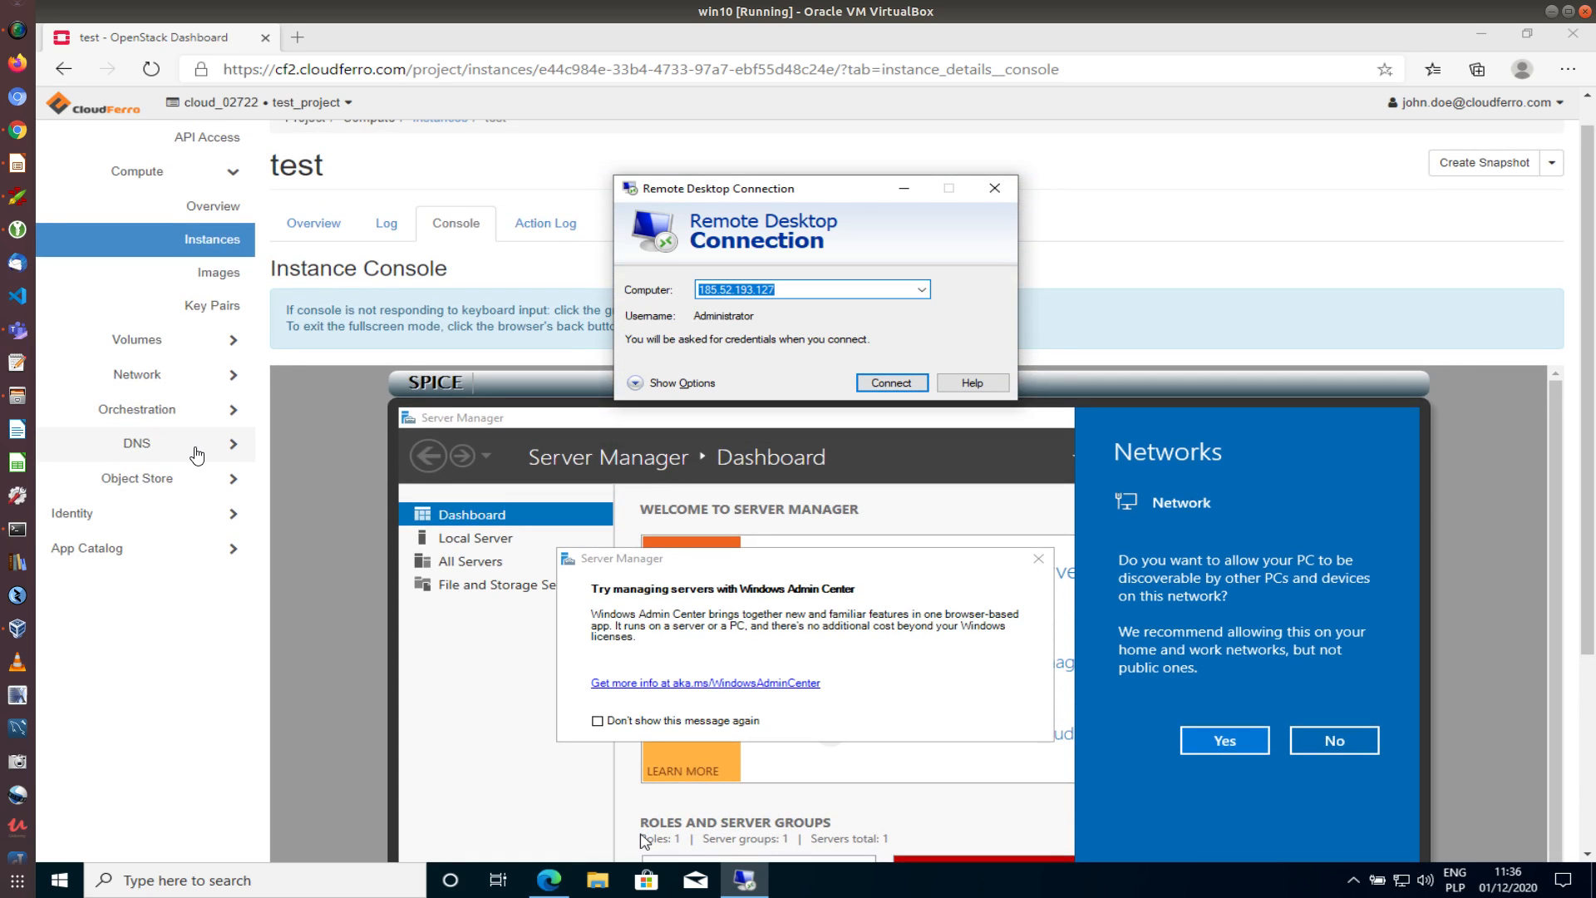
Return to Instances and choose Associate Floating IP from the test instance's Actions
{"action": "left_click", "coordinate": [211, 243]}
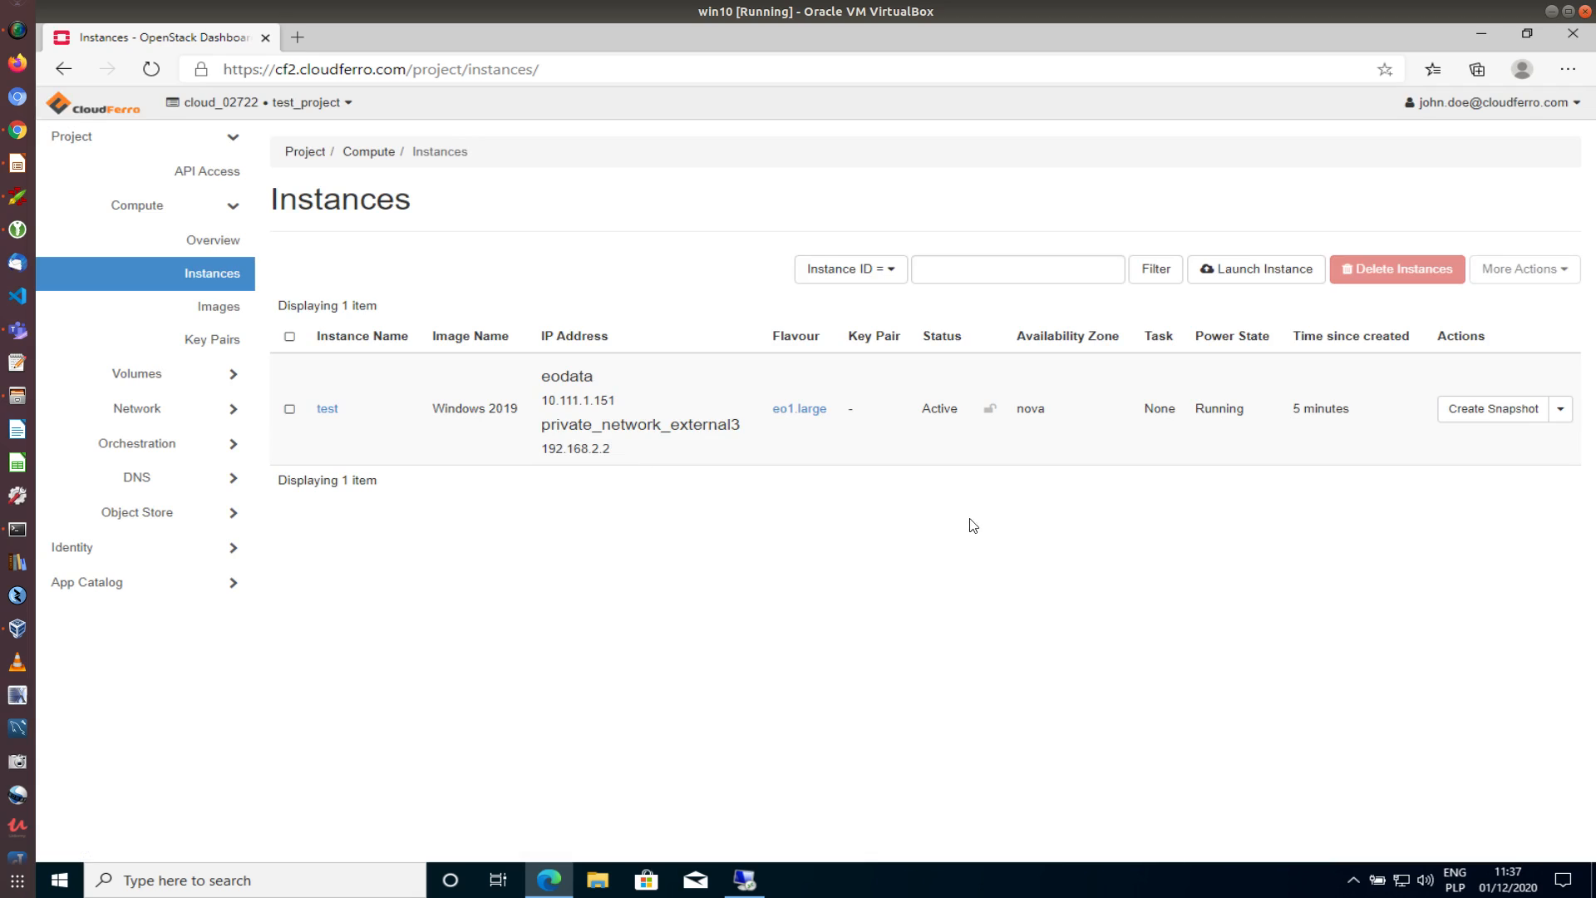
{"action": "left_click", "coordinate": [1561, 410]}
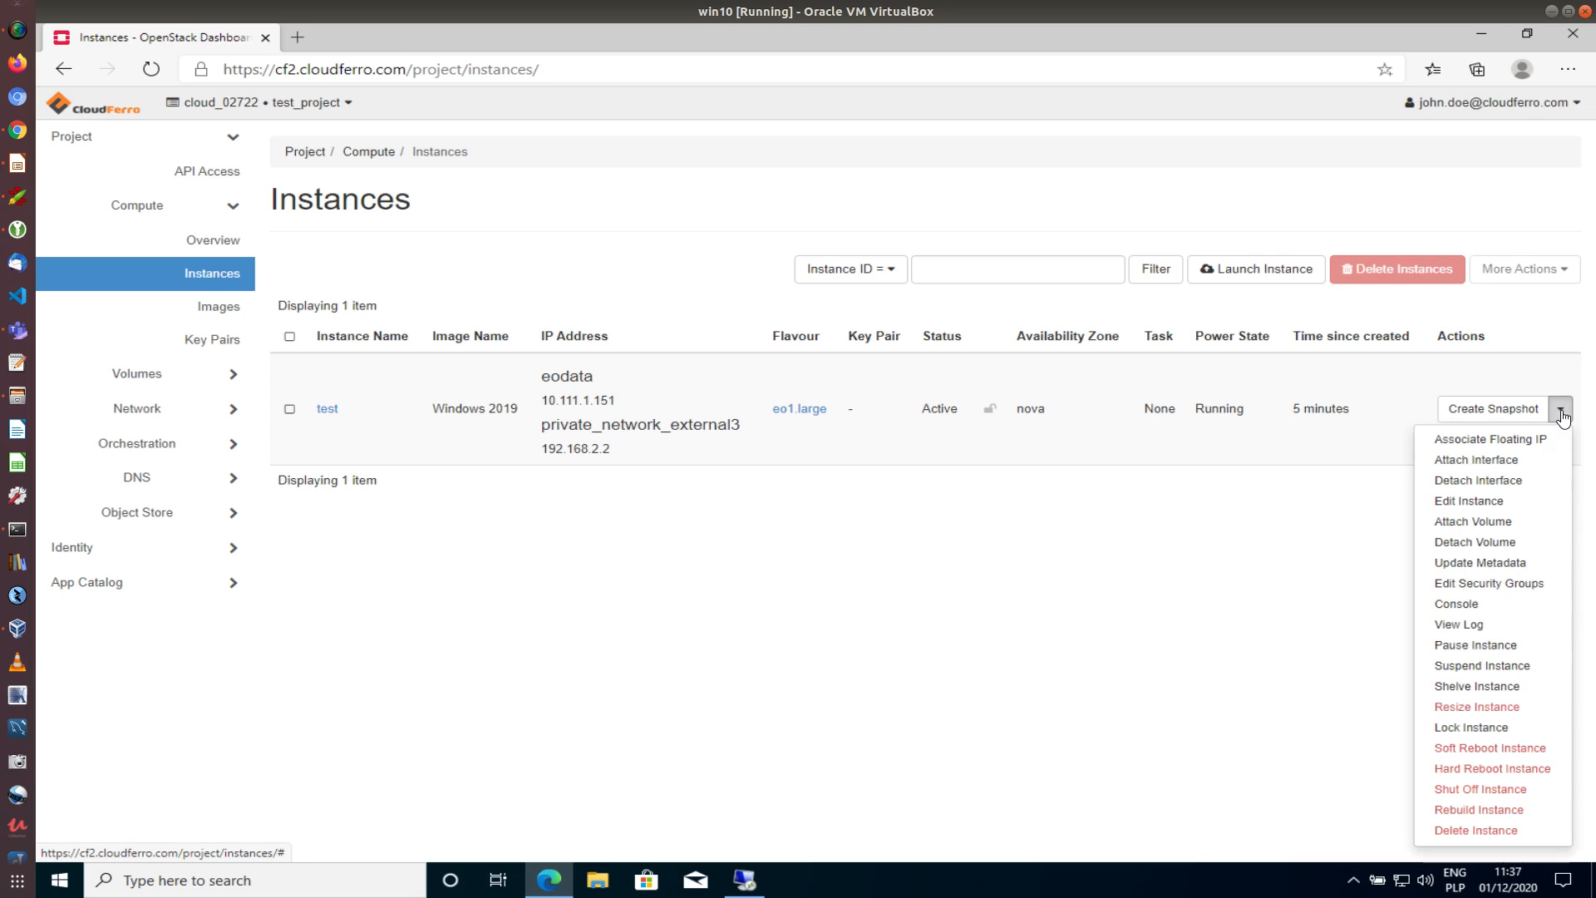
{"action": "left_click", "coordinate": [1471, 439]}
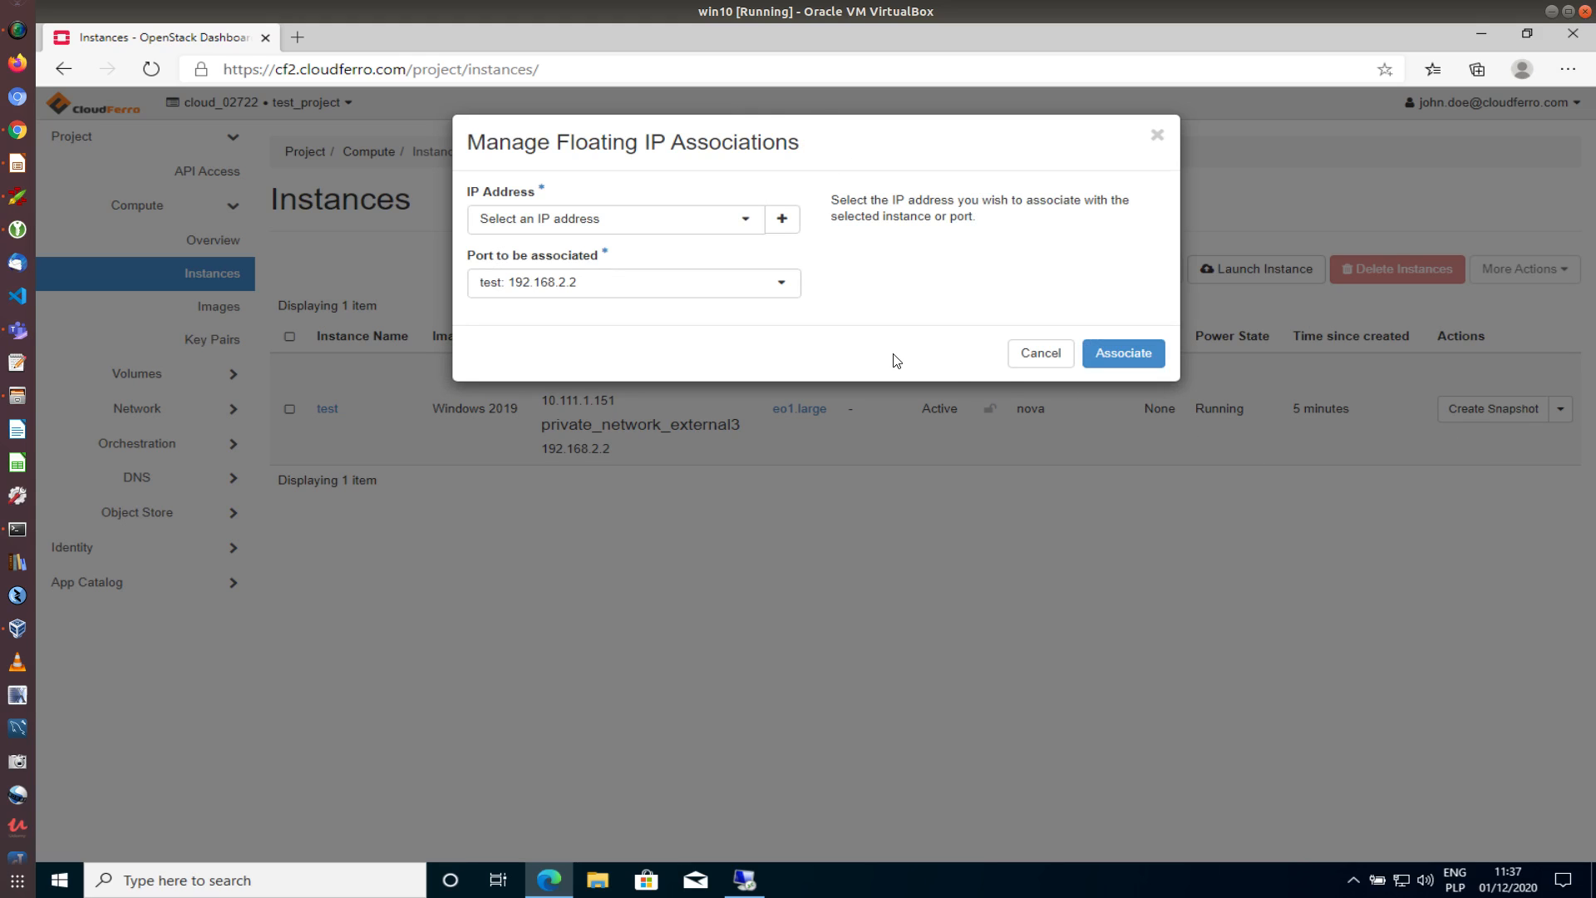
Inspect and cancel the Allocate Floating IP dialog (pool external3), then pick 185.52.193.126
{"action": "left_click", "coordinate": [745, 223]}
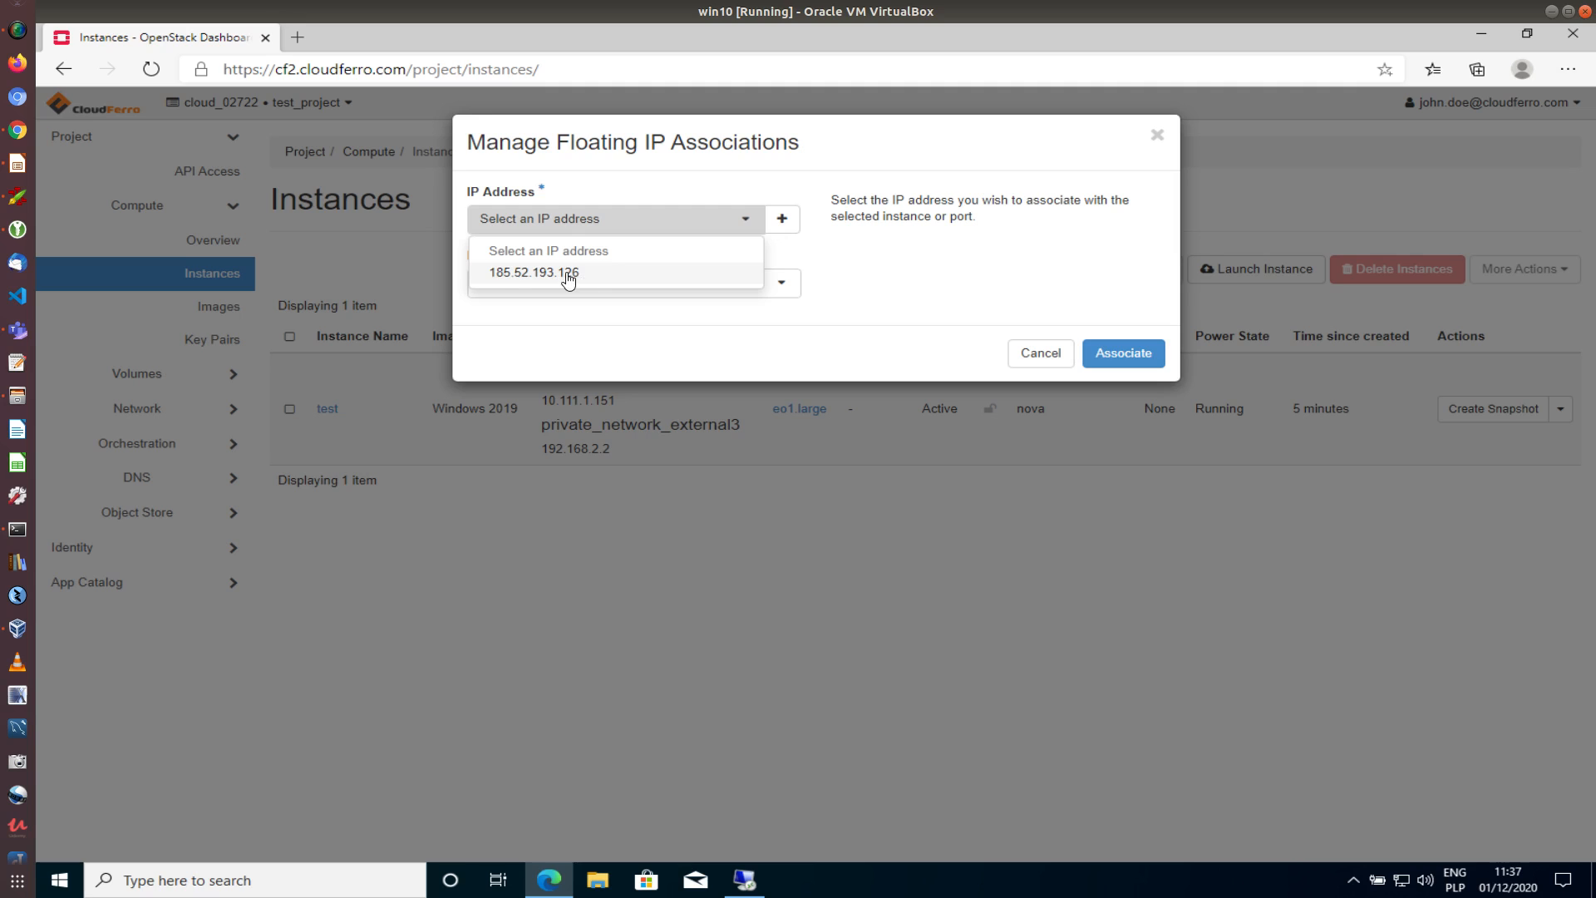
{"action": "left_click", "coordinate": [844, 272]}
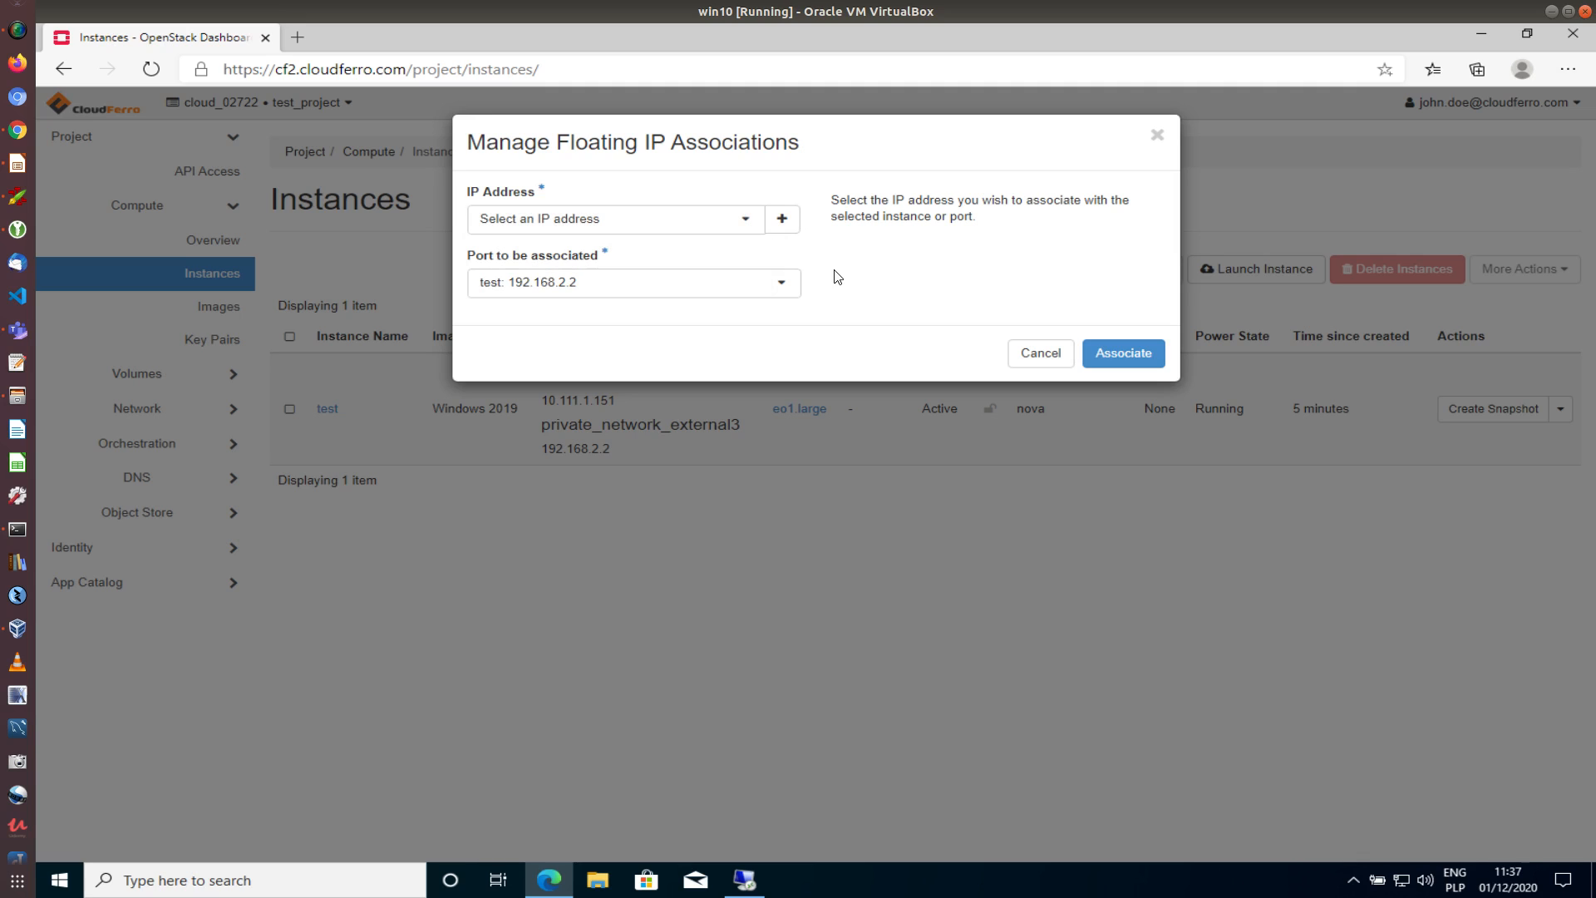
{"action": "left_click", "coordinate": [782, 221]}
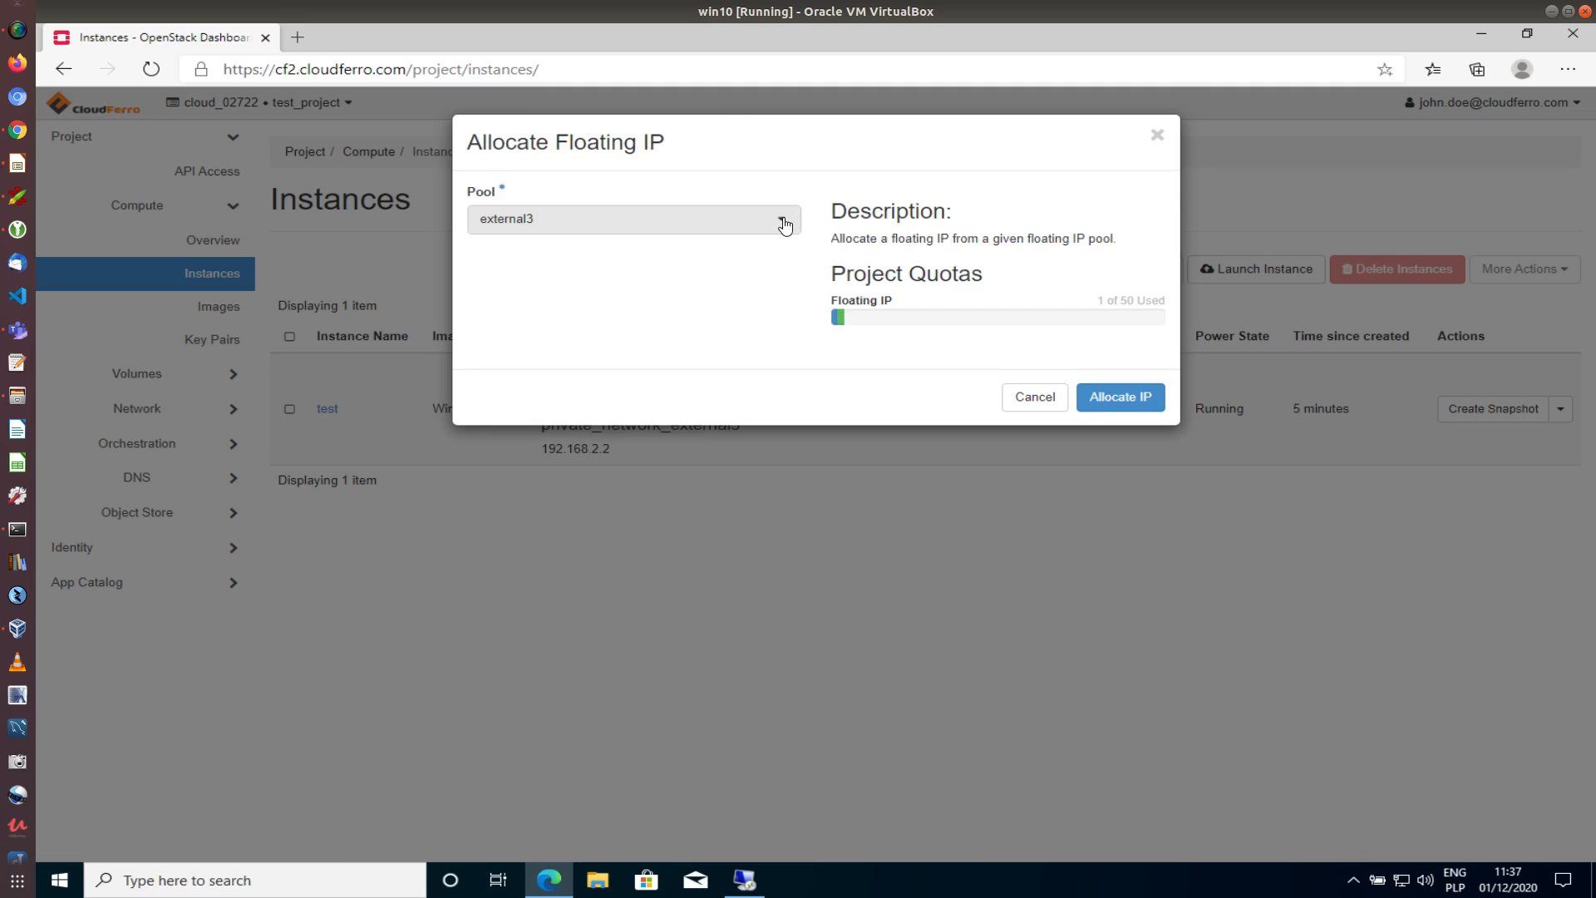
{"action": "left_click", "coordinate": [786, 222]}
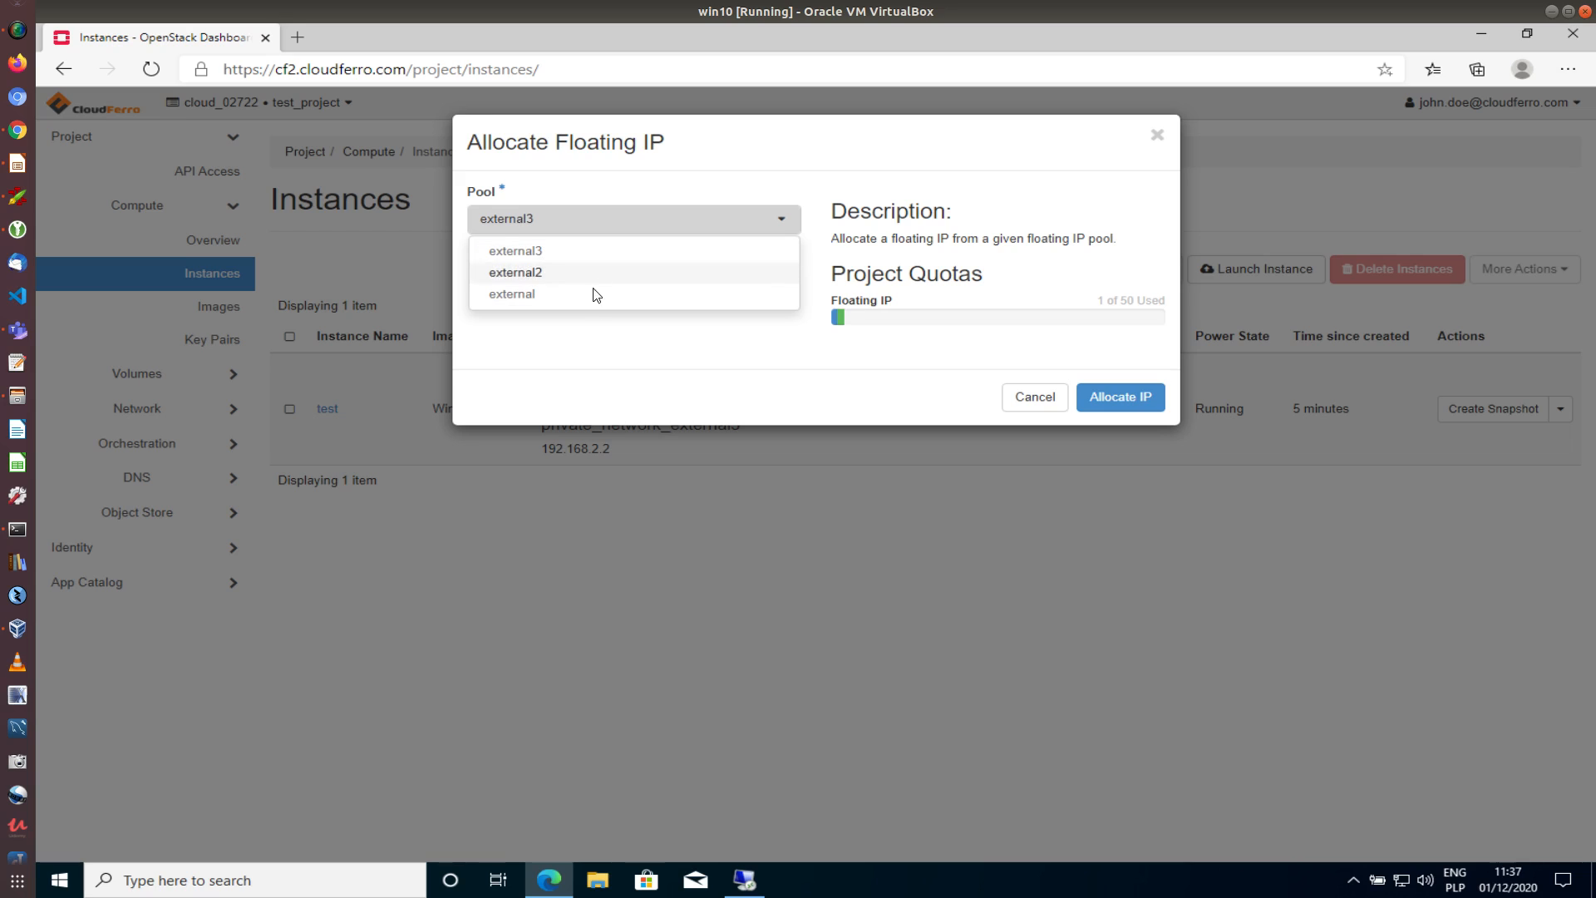
{"action": "left_click", "coordinate": [543, 258]}
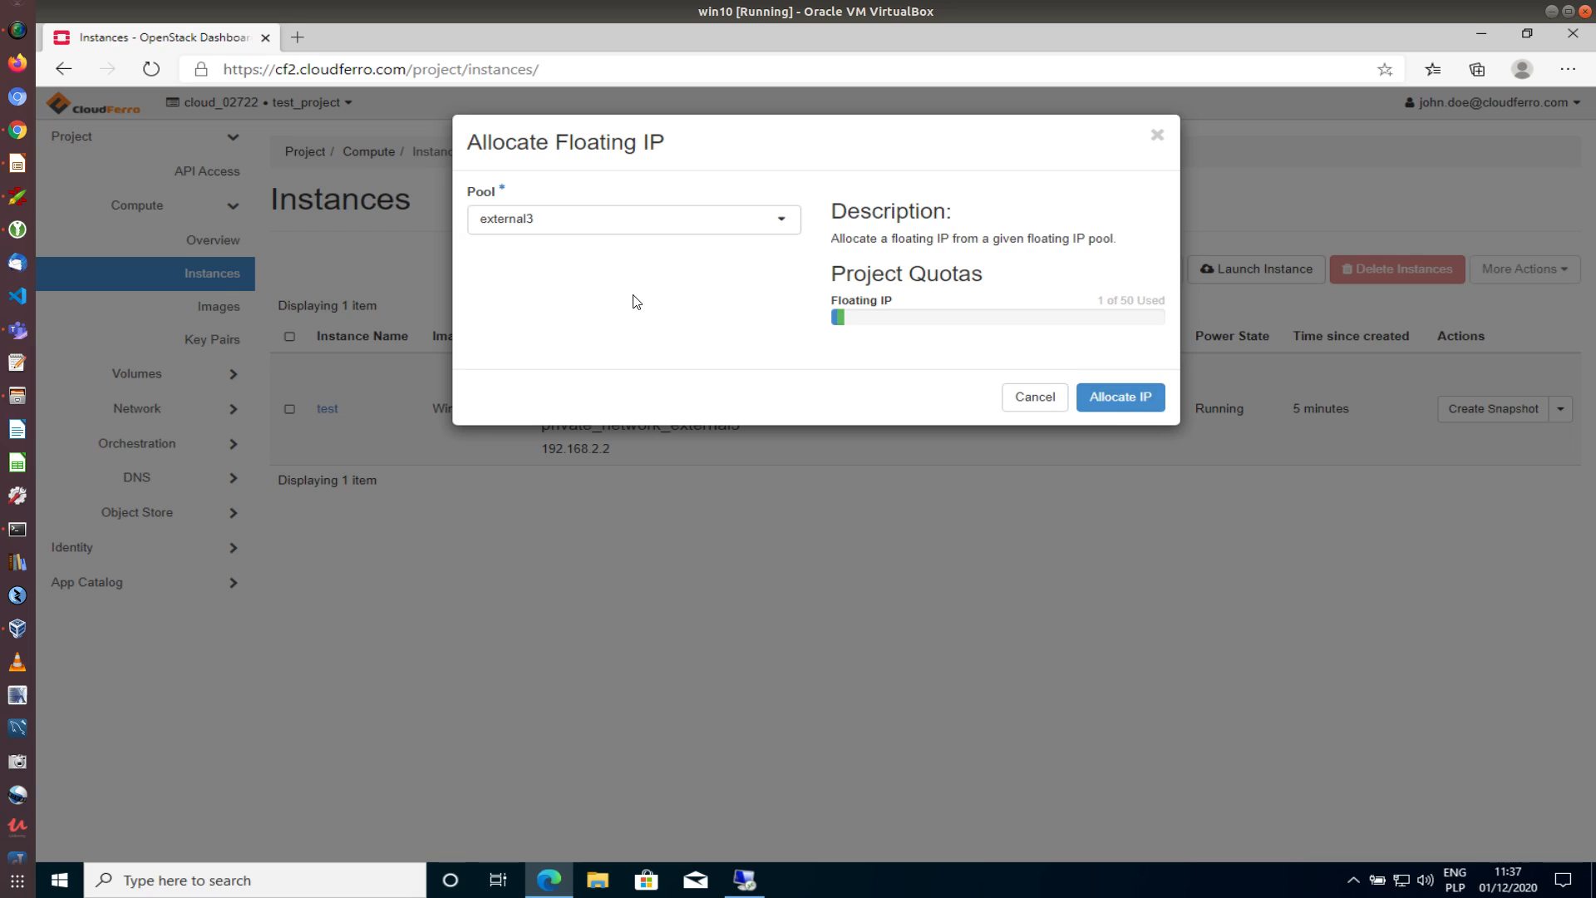
{"action": "left_click", "coordinate": [781, 223]}
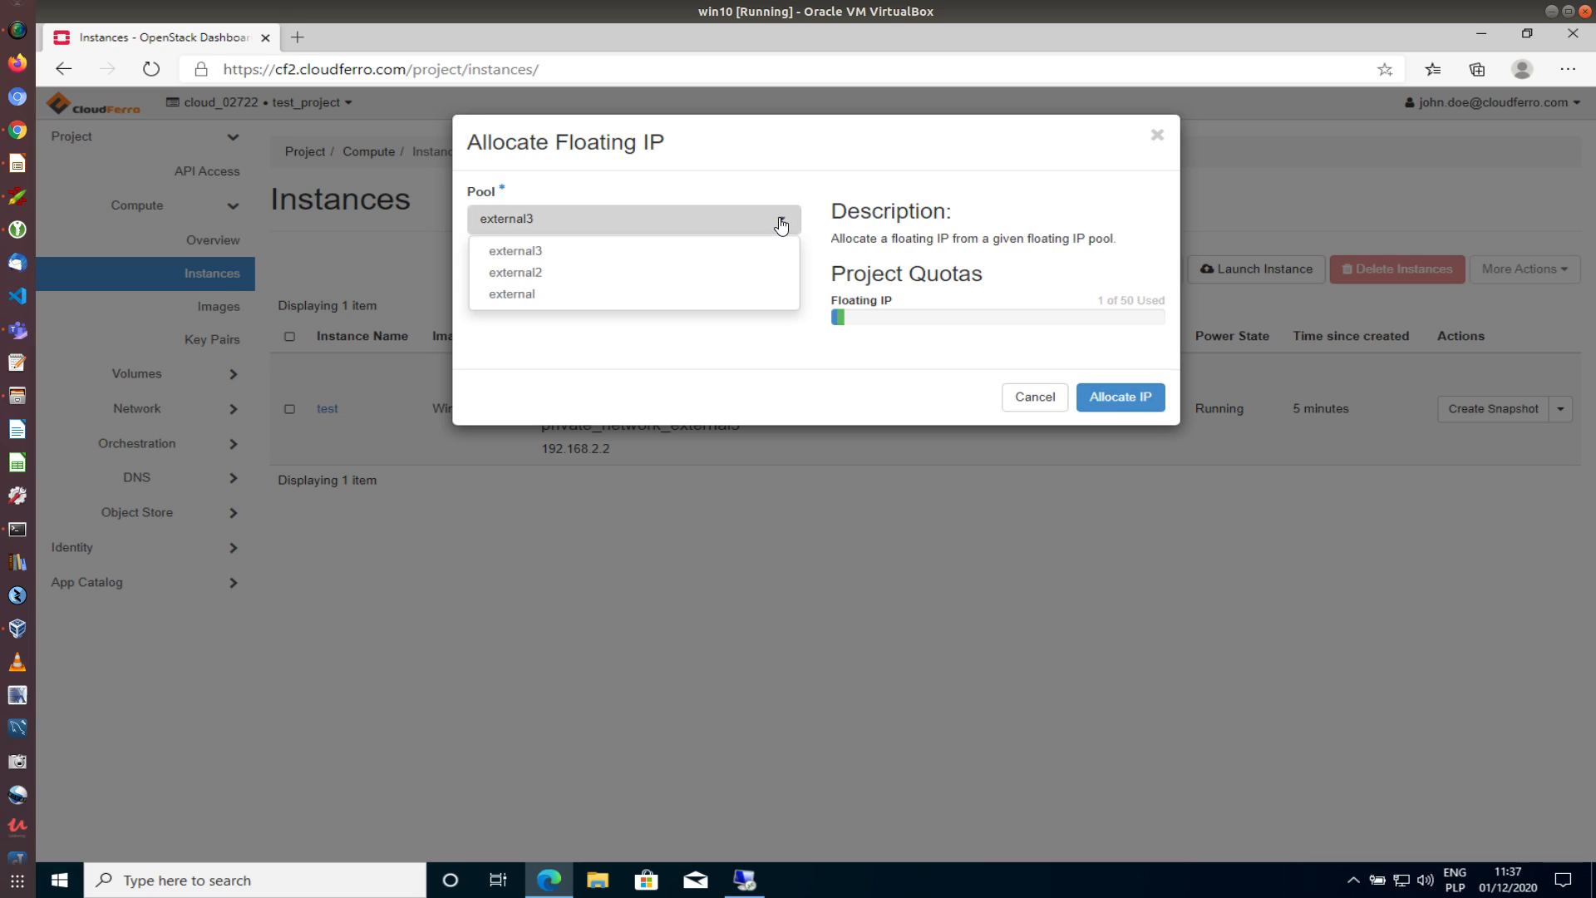
{"action": "left_click", "coordinate": [844, 179]}
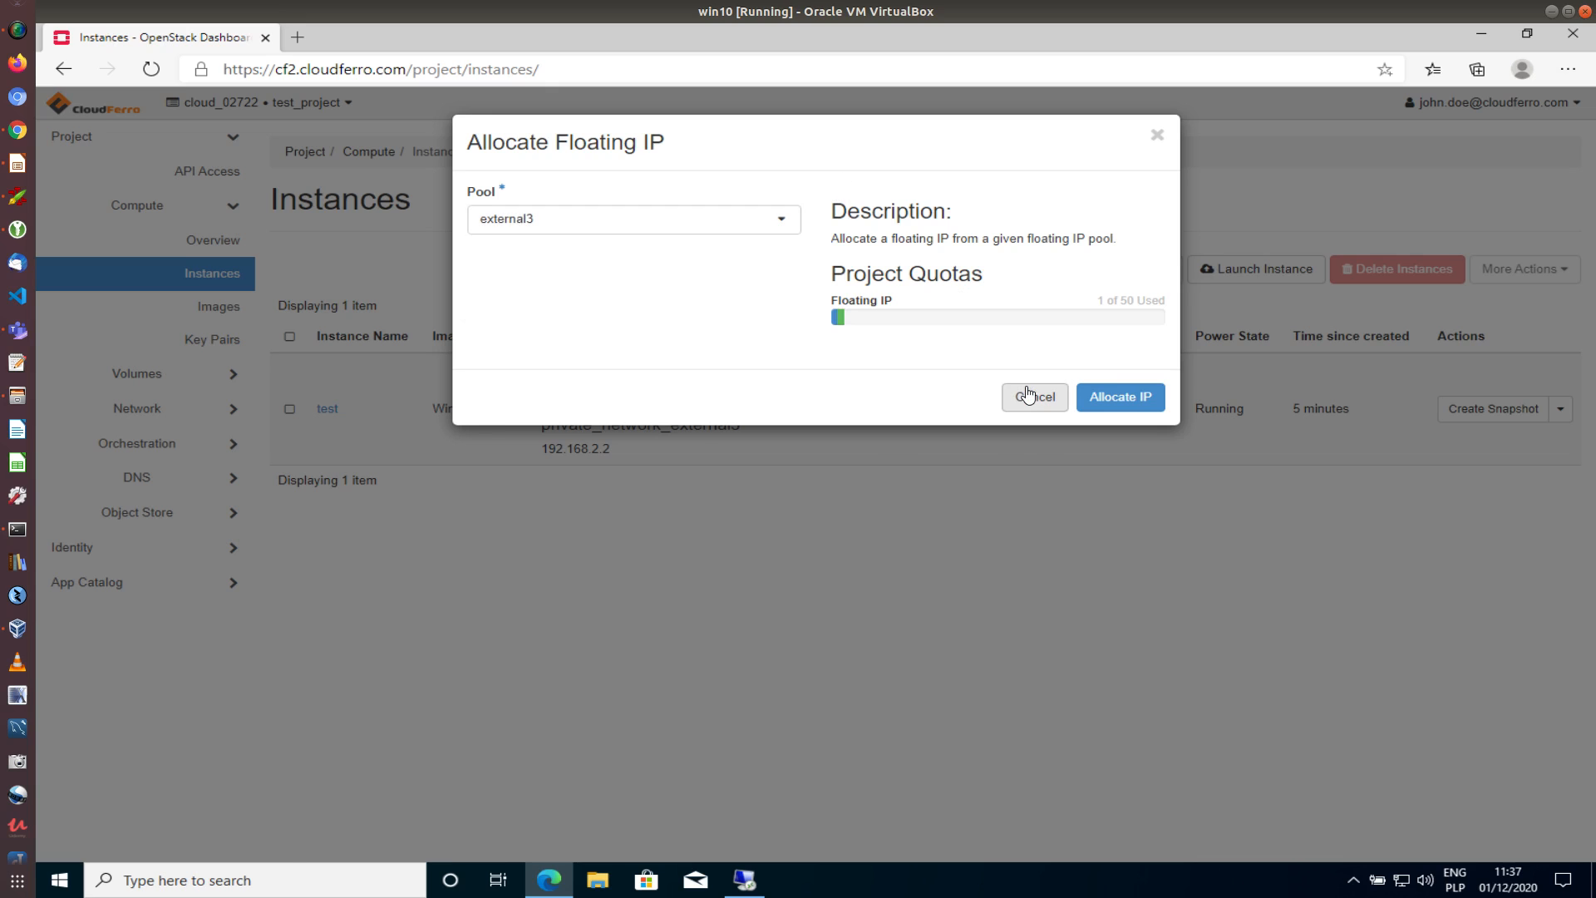
{"action": "left_click", "coordinate": [1023, 395]}
{"action": "left_click", "coordinate": [645, 220]}
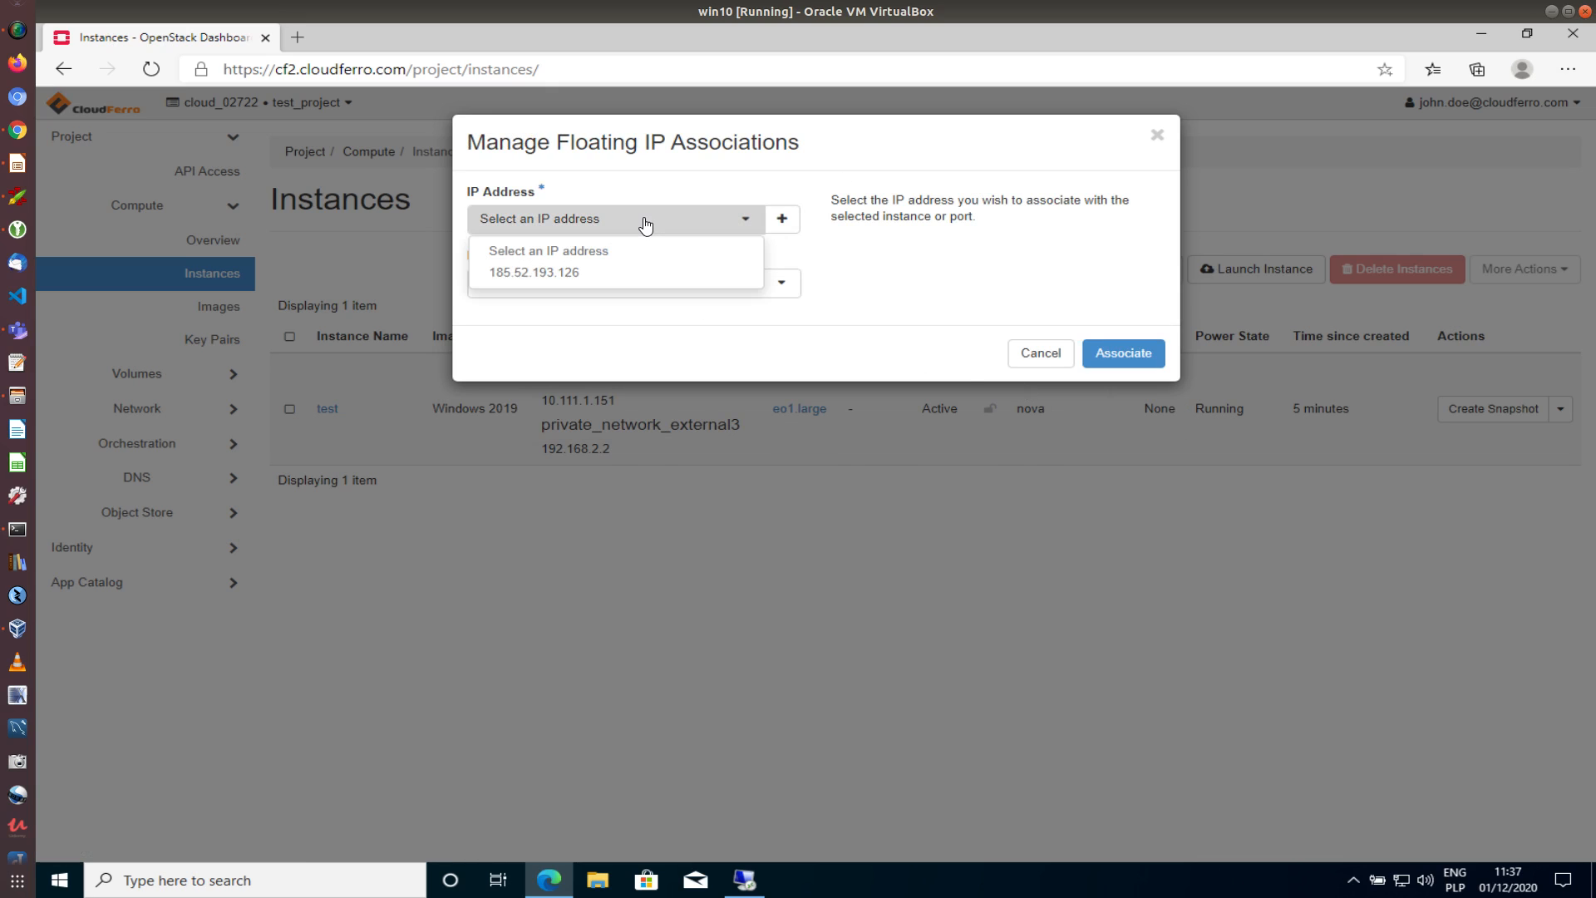
{"action": "left_click", "coordinate": [552, 273]}
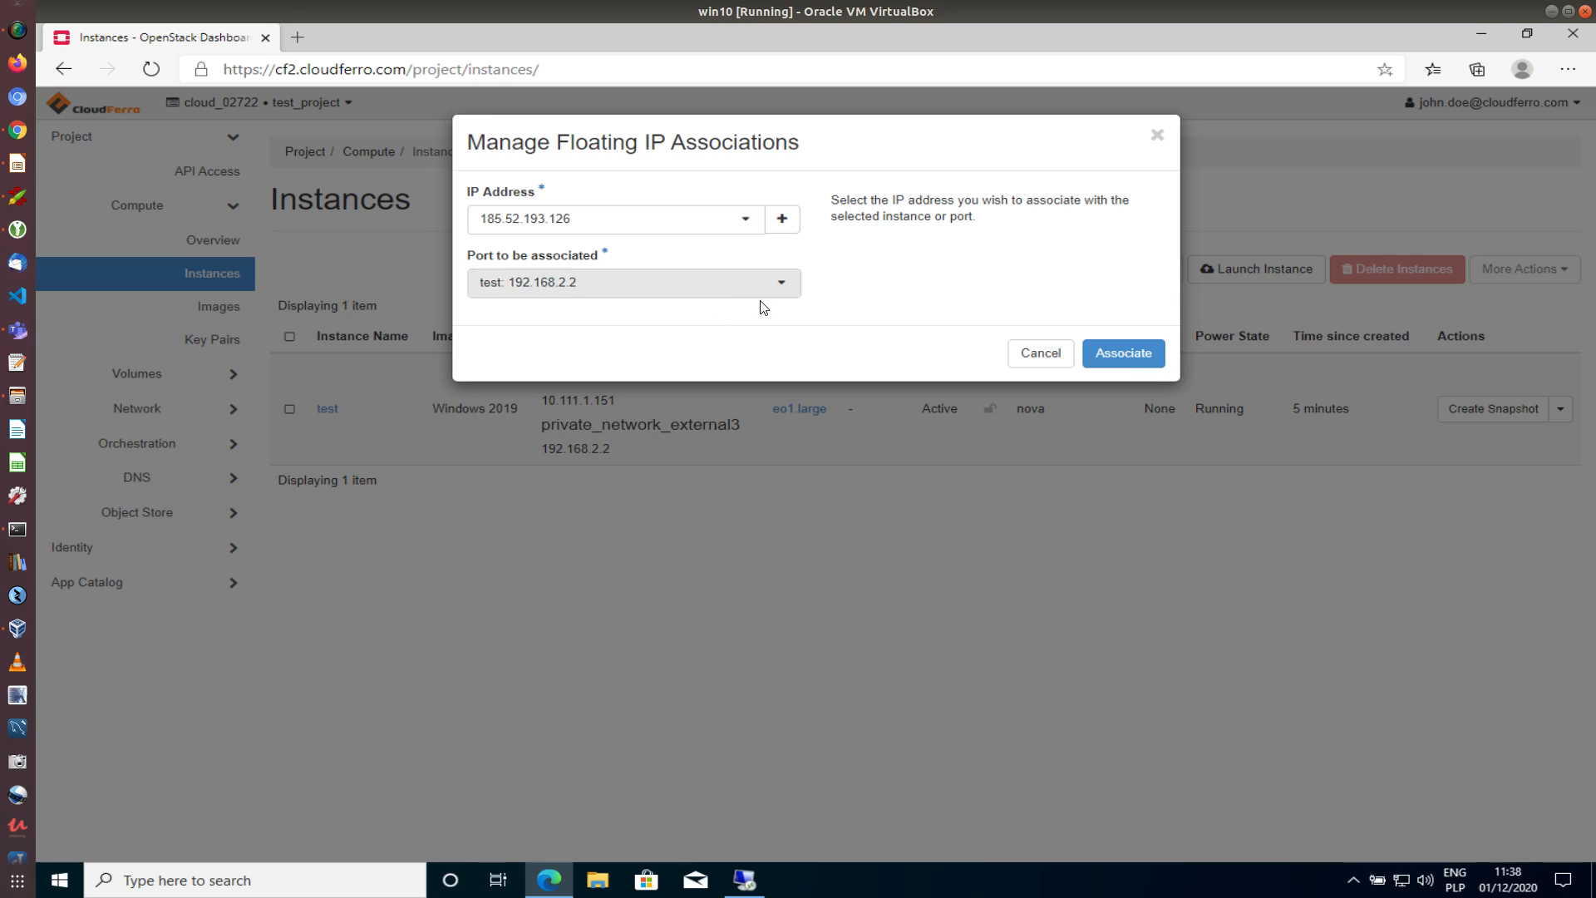
Associate 185.52.193.126 with port test: 192.168.2.2 and select the new address in Instances
{"action": "left_click", "coordinate": [782, 287]}
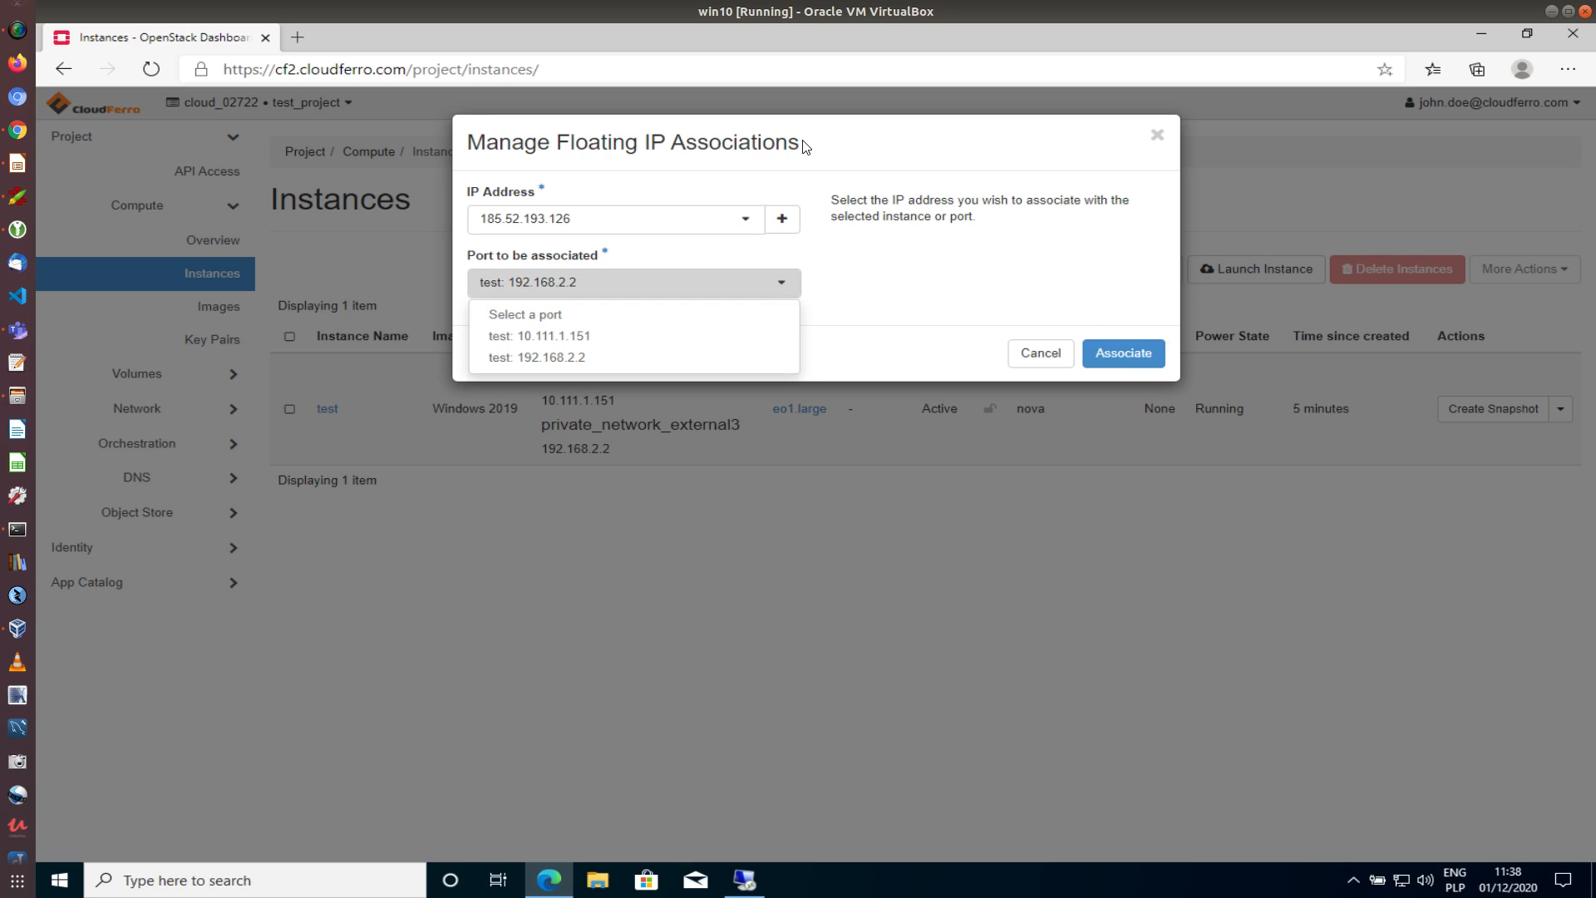
{"action": "left_click_drag", "start_coordinate": [804, 141], "coordinate": [1109, 262]}
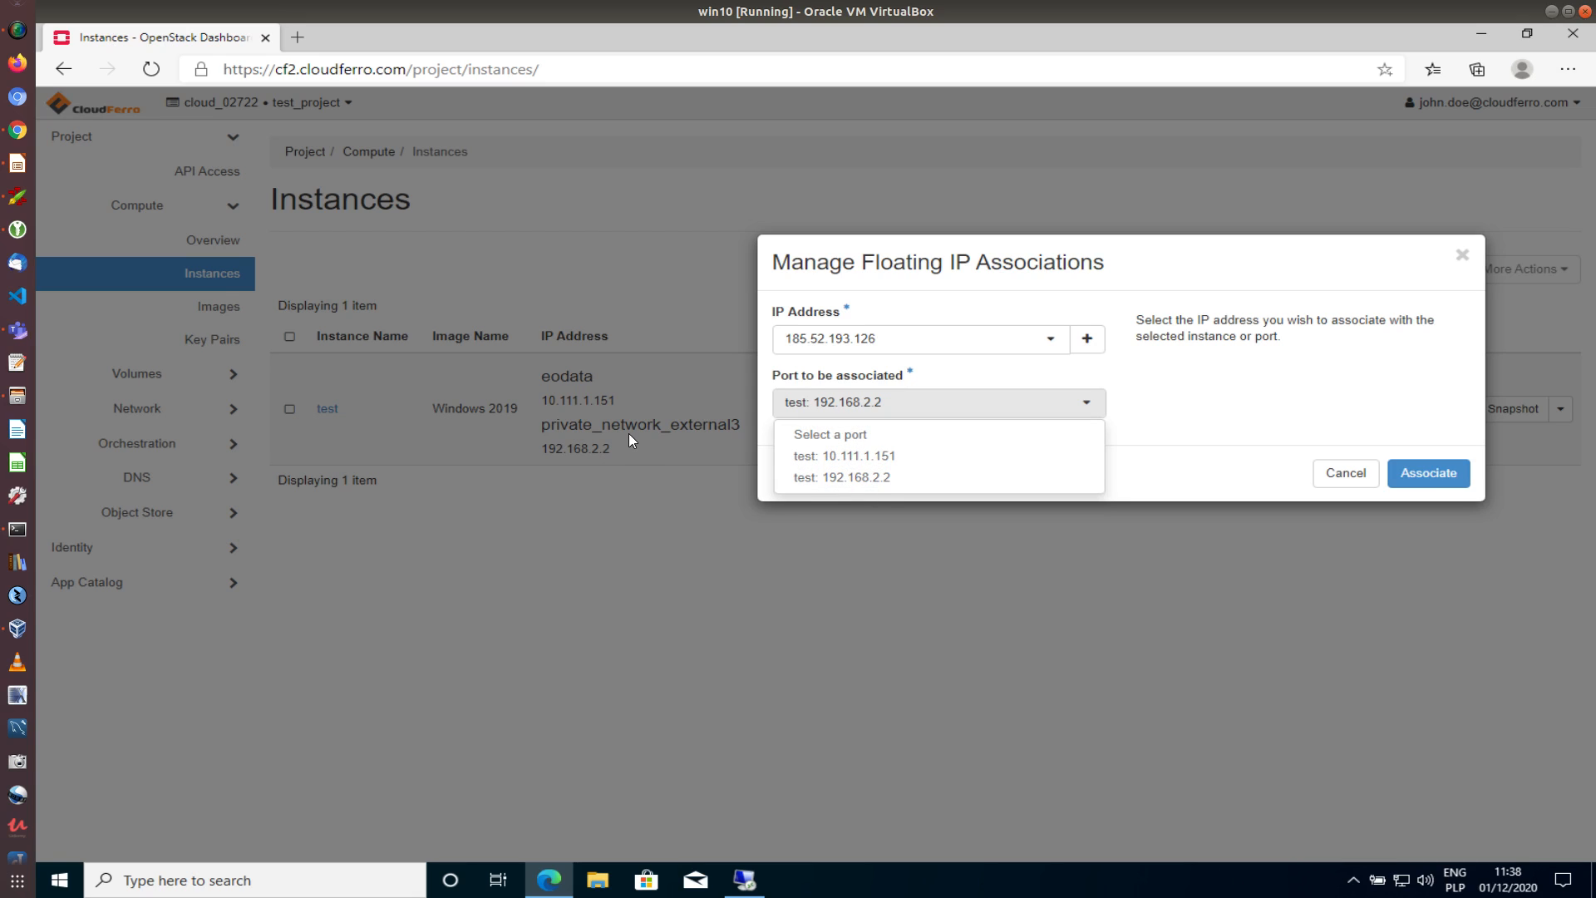
{"action": "left_click", "coordinate": [846, 479]}
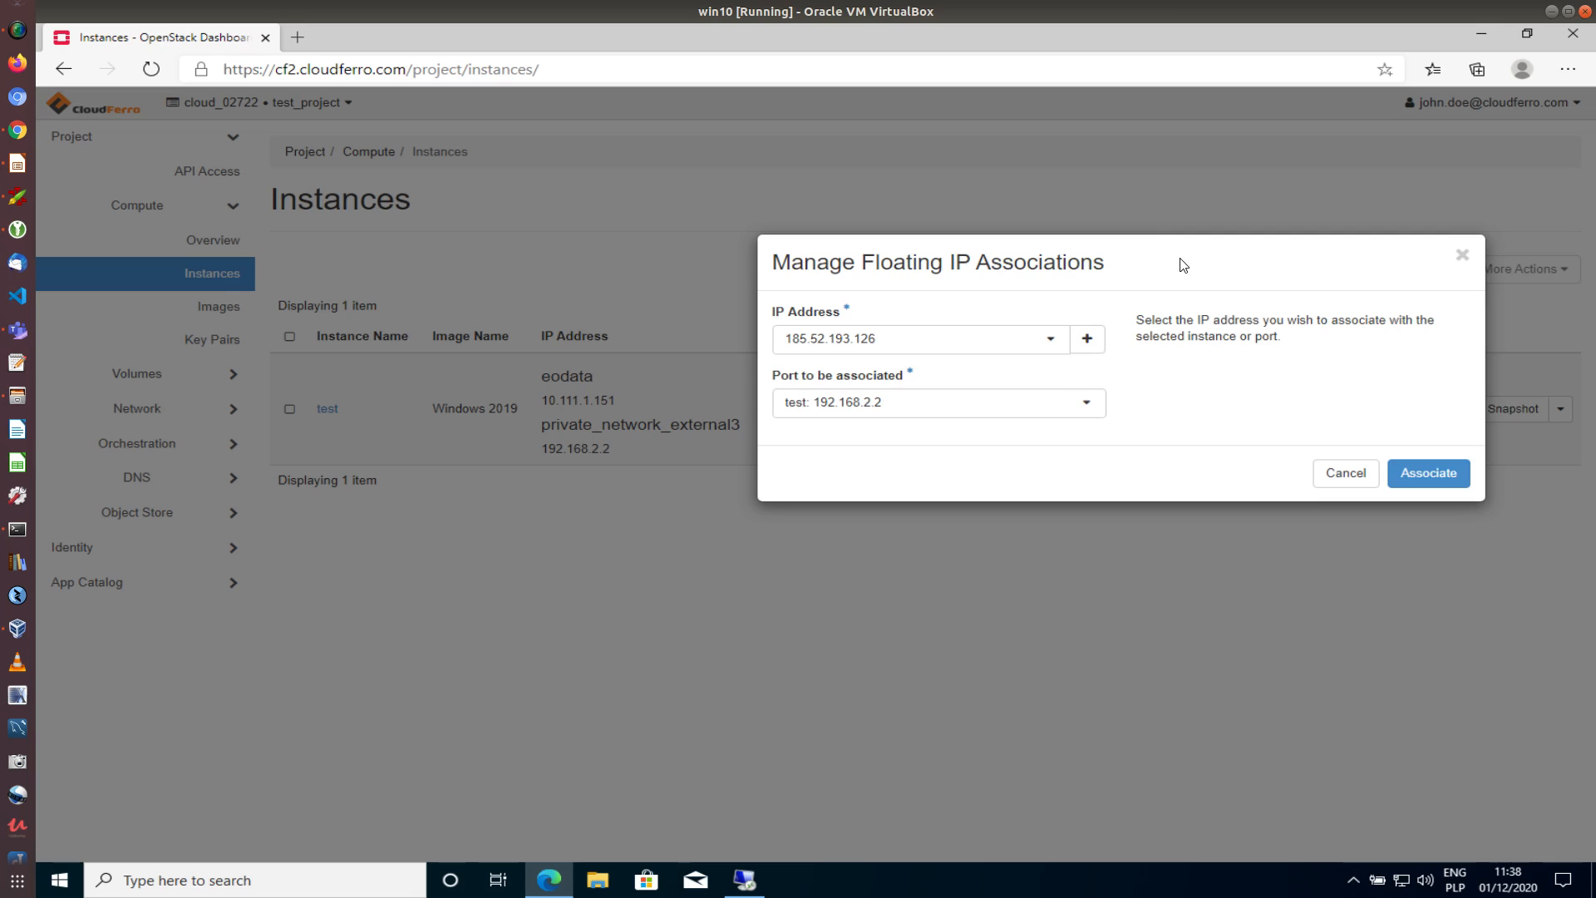
{"action": "left_click_drag", "start_coordinate": [1179, 261], "coordinate": [1120, 214]}
{"action": "left_click", "coordinate": [1377, 429]}
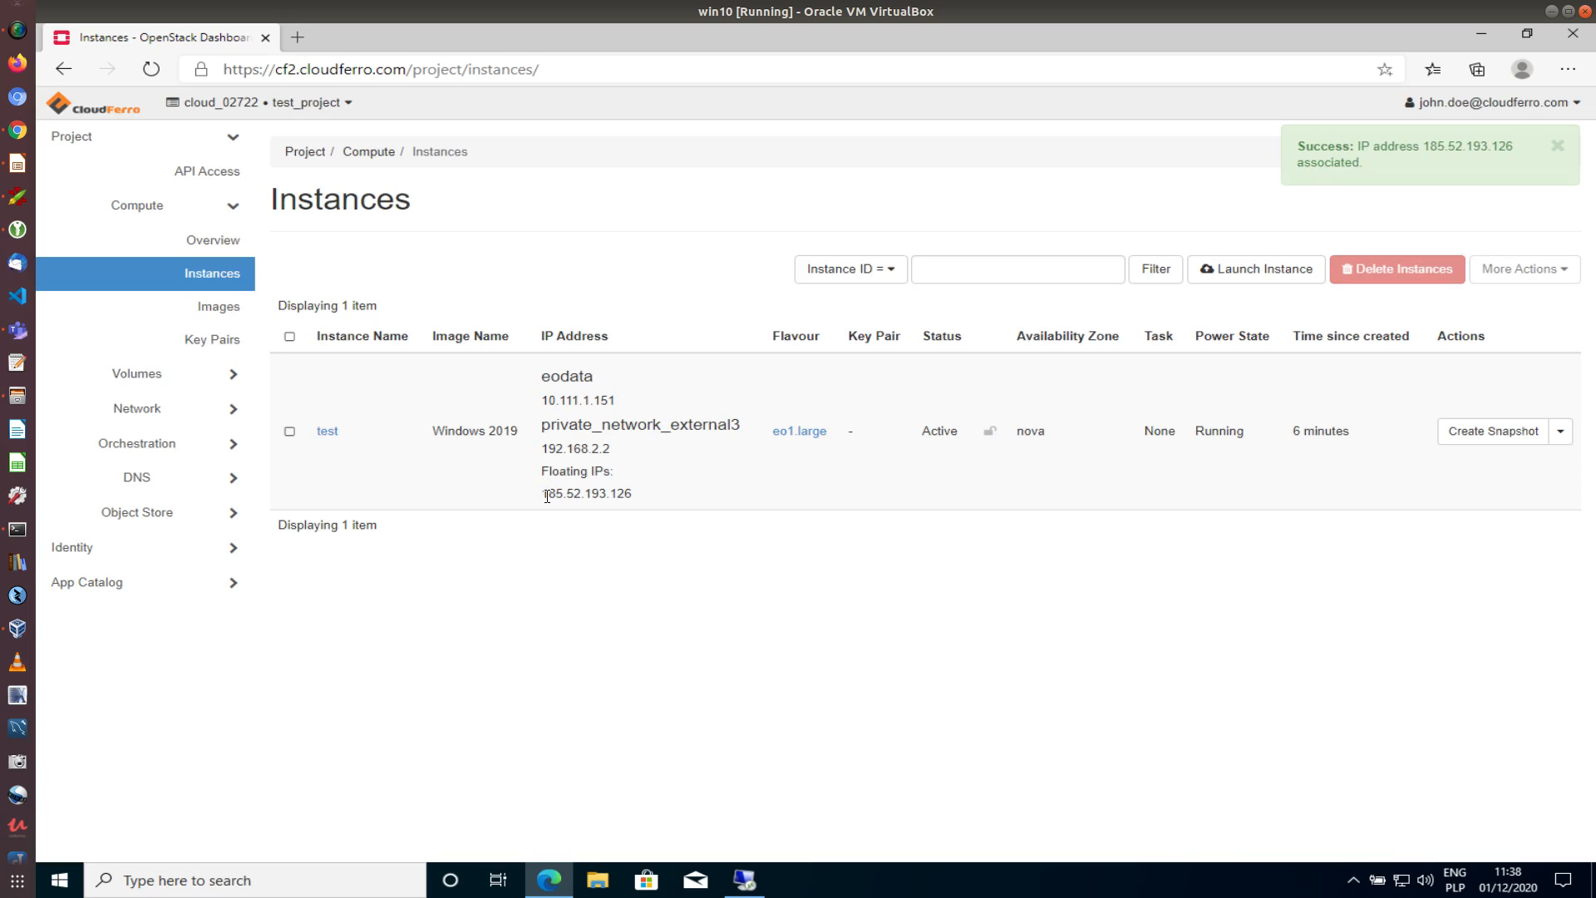
{"action": "left_click_drag", "start_coordinate": [546, 497], "coordinate": [646, 496]}
{"action": "key", "text": "ctrl+c"}
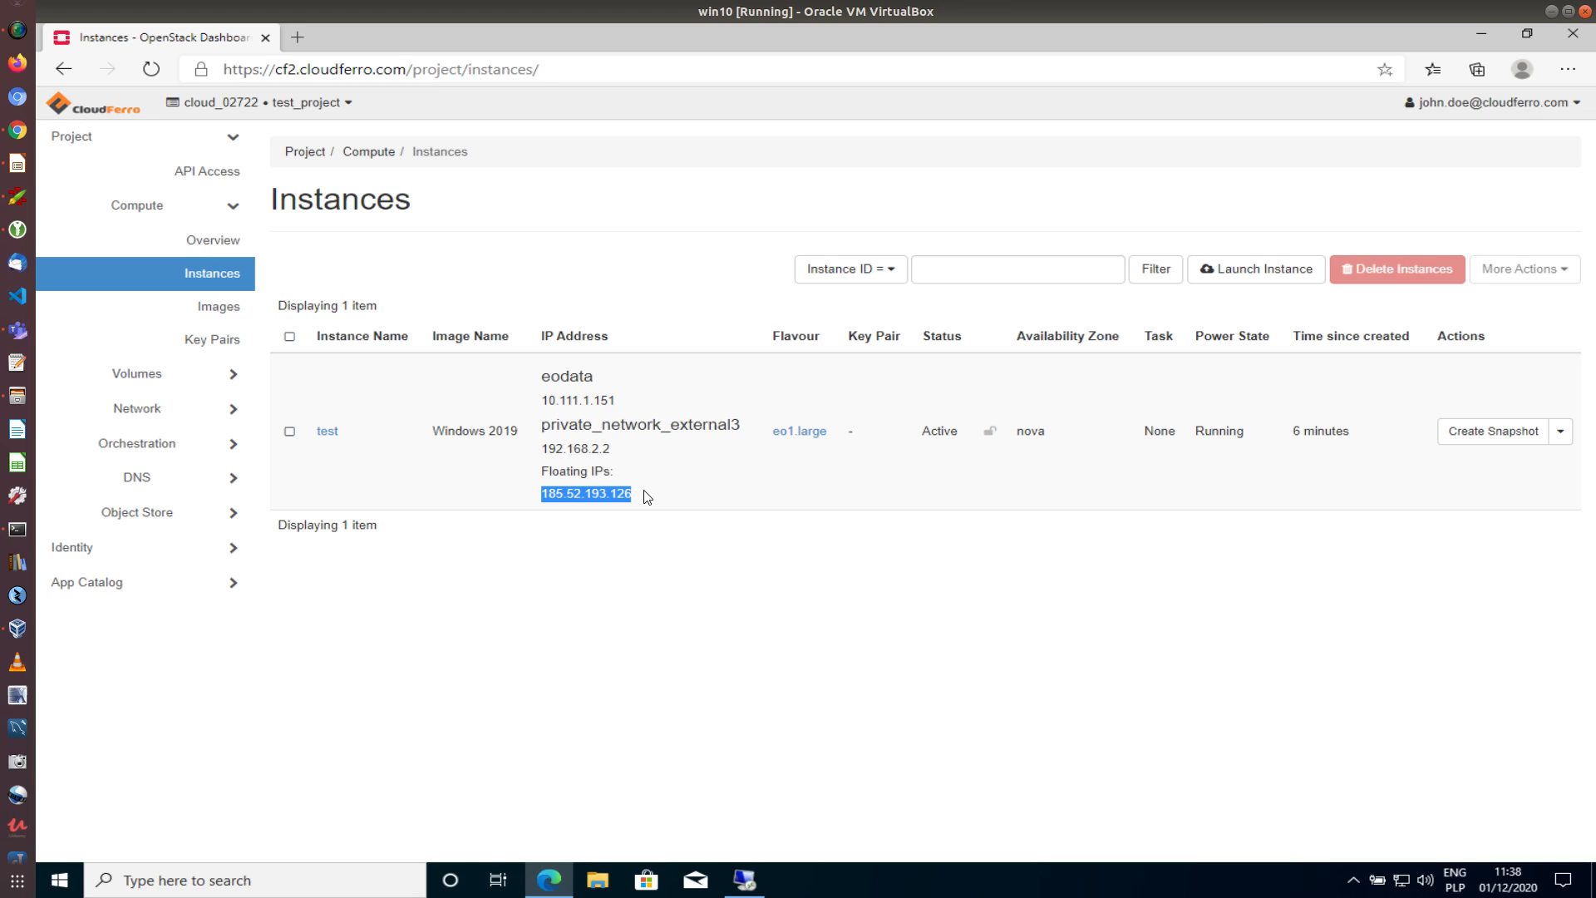
Launch Remote Desktop Connection and change the computer address to 185.52.193.126
{"action": "left_click", "coordinate": [273, 880]}
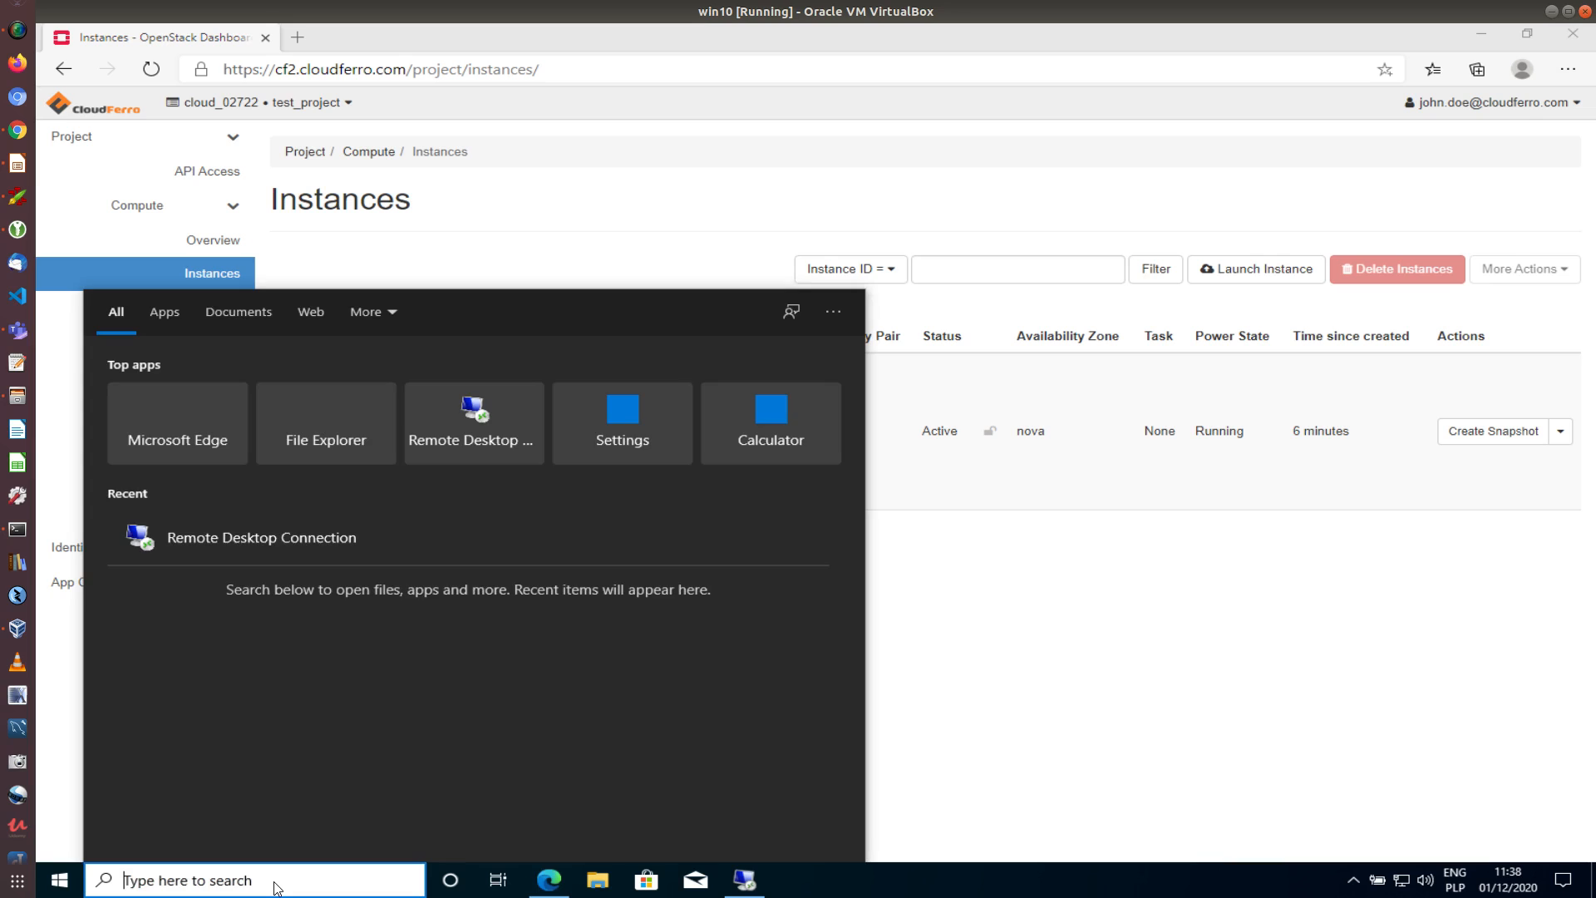
{"action": "left_click", "coordinate": [470, 432]}
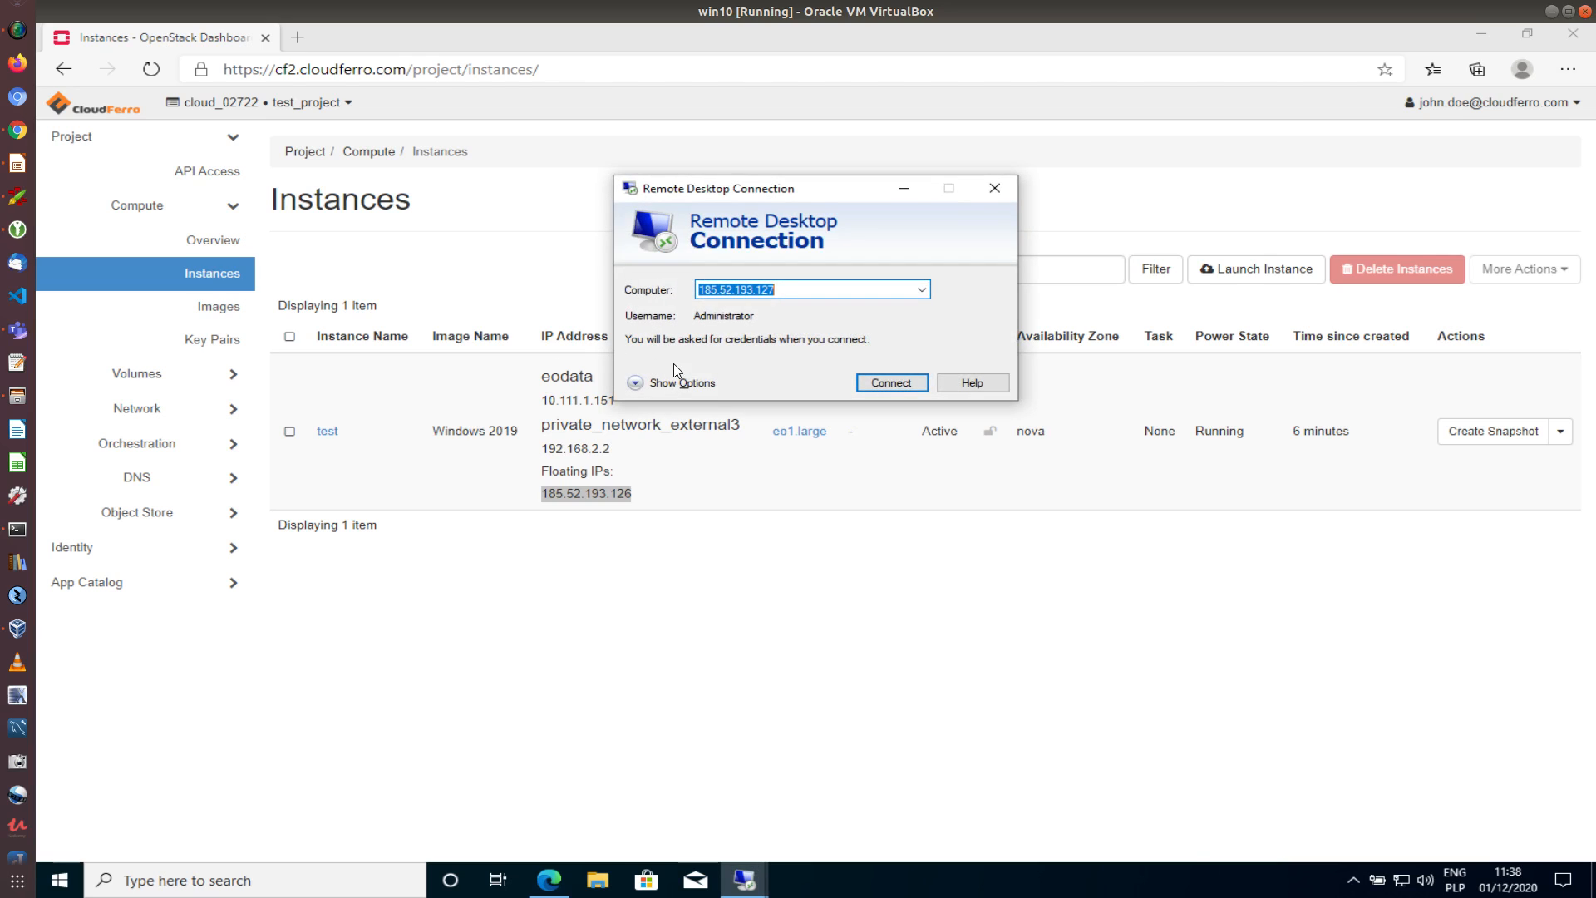
{"action": "left_click", "coordinate": [787, 286]}
{"action": "double_click", "coordinate": [747, 291]}
{"action": "key", "text": "ctrl+v"}
Connect as the administrator with the account password, accepting the untrusted certificate
{"action": "left_click", "coordinate": [890, 384]}
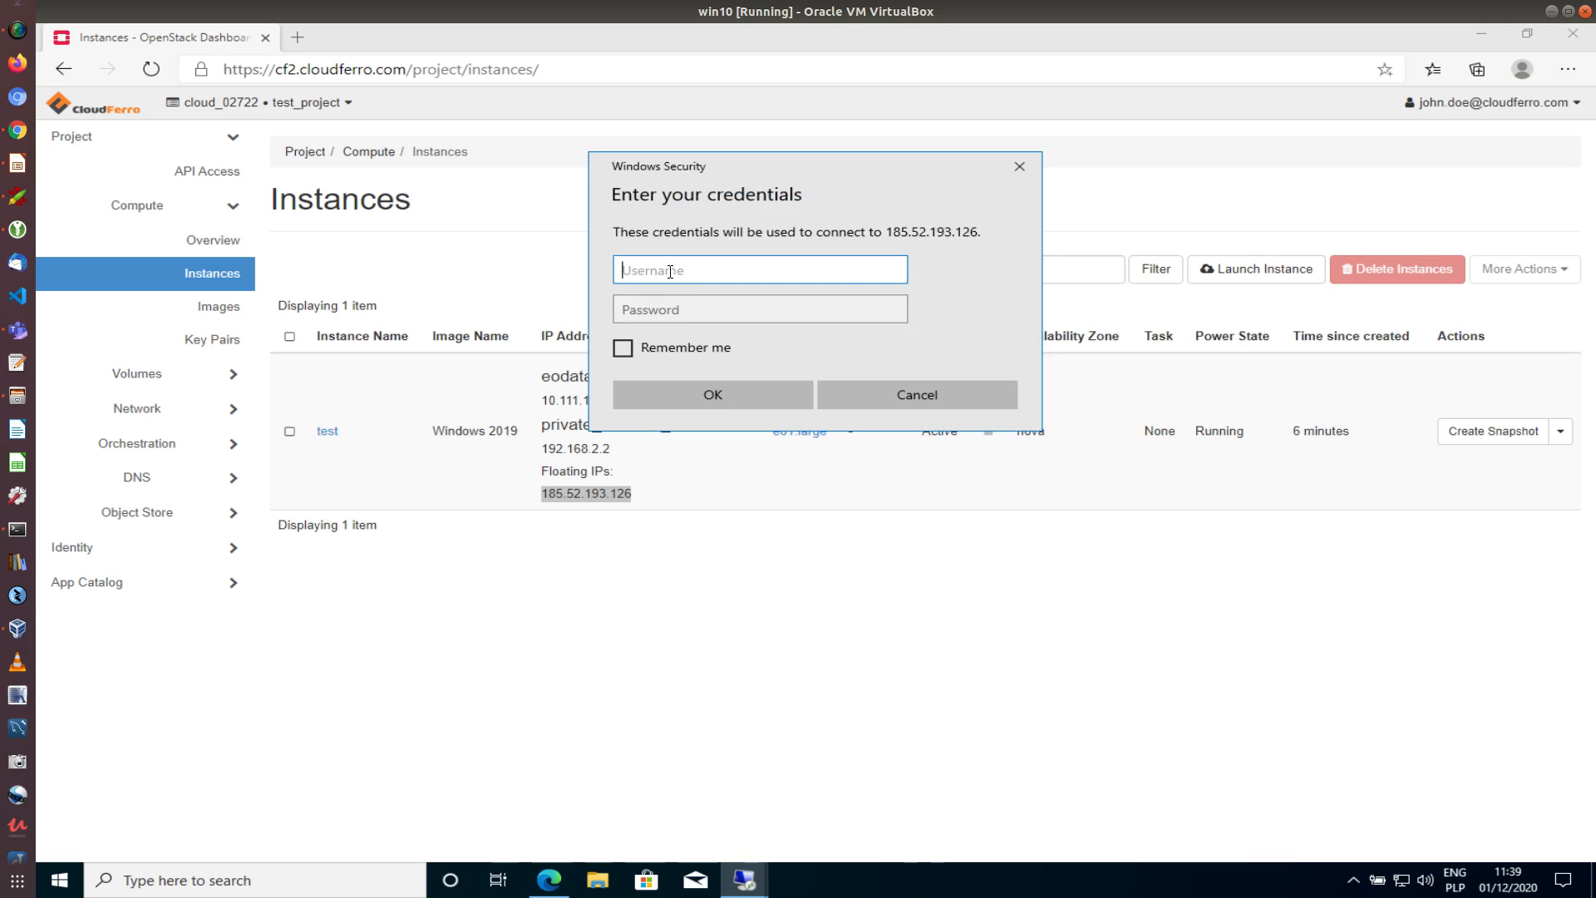
{"action": "type", "text": "Administrator"}
{"action": "left_click", "coordinate": [711, 300]}
{"action": "type", "text": "•"}
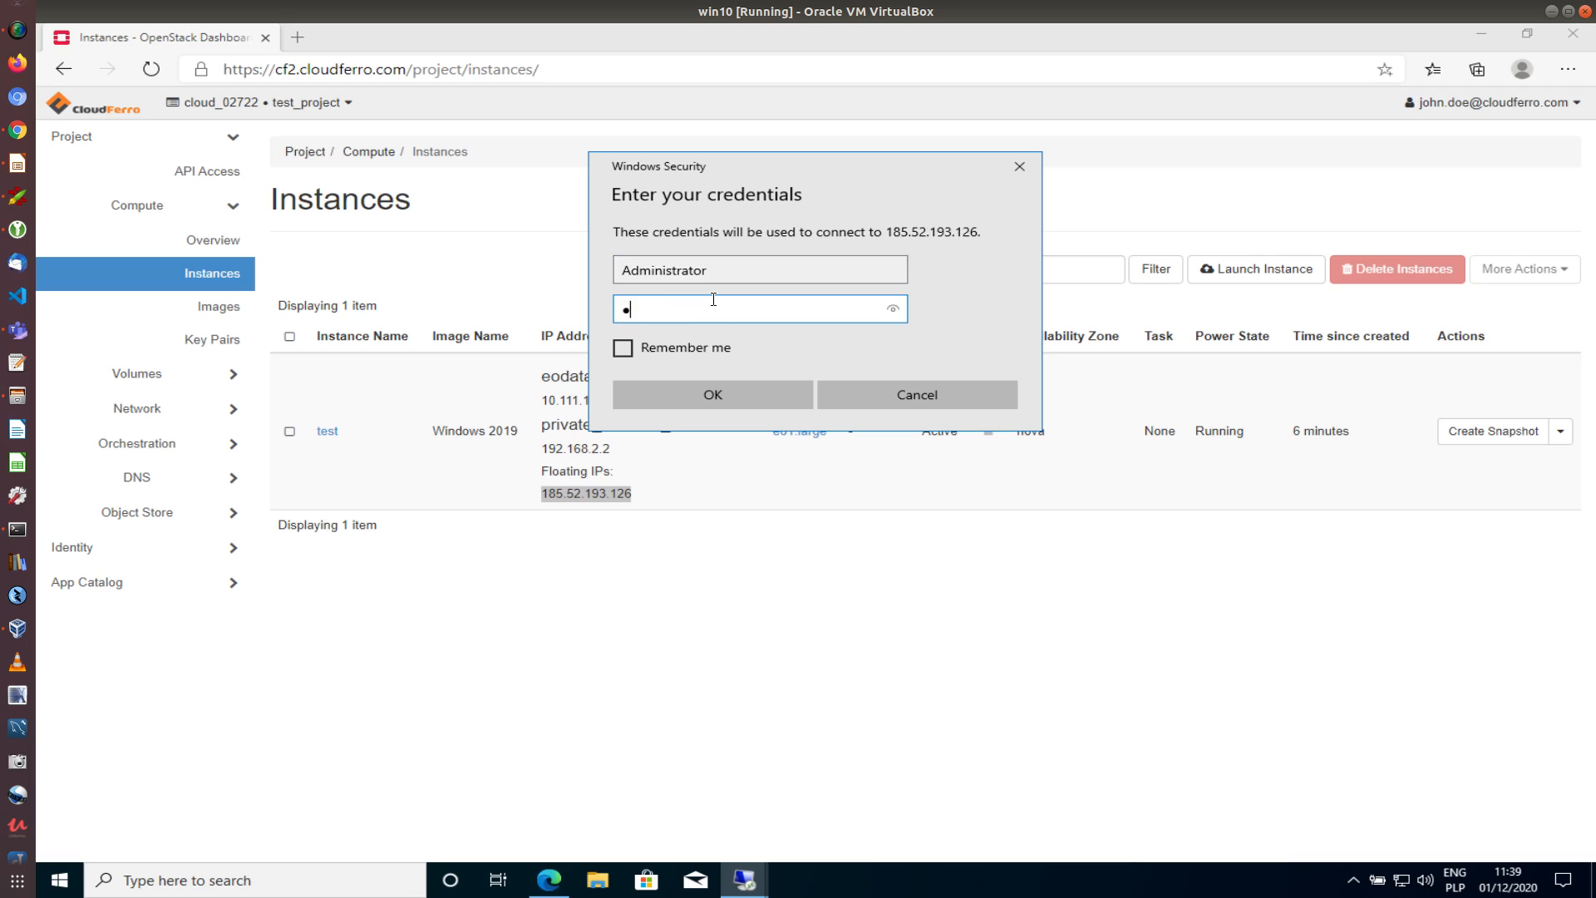
{"action": "type", "text": "••••"}
{"action": "left_click", "coordinate": [730, 387]}
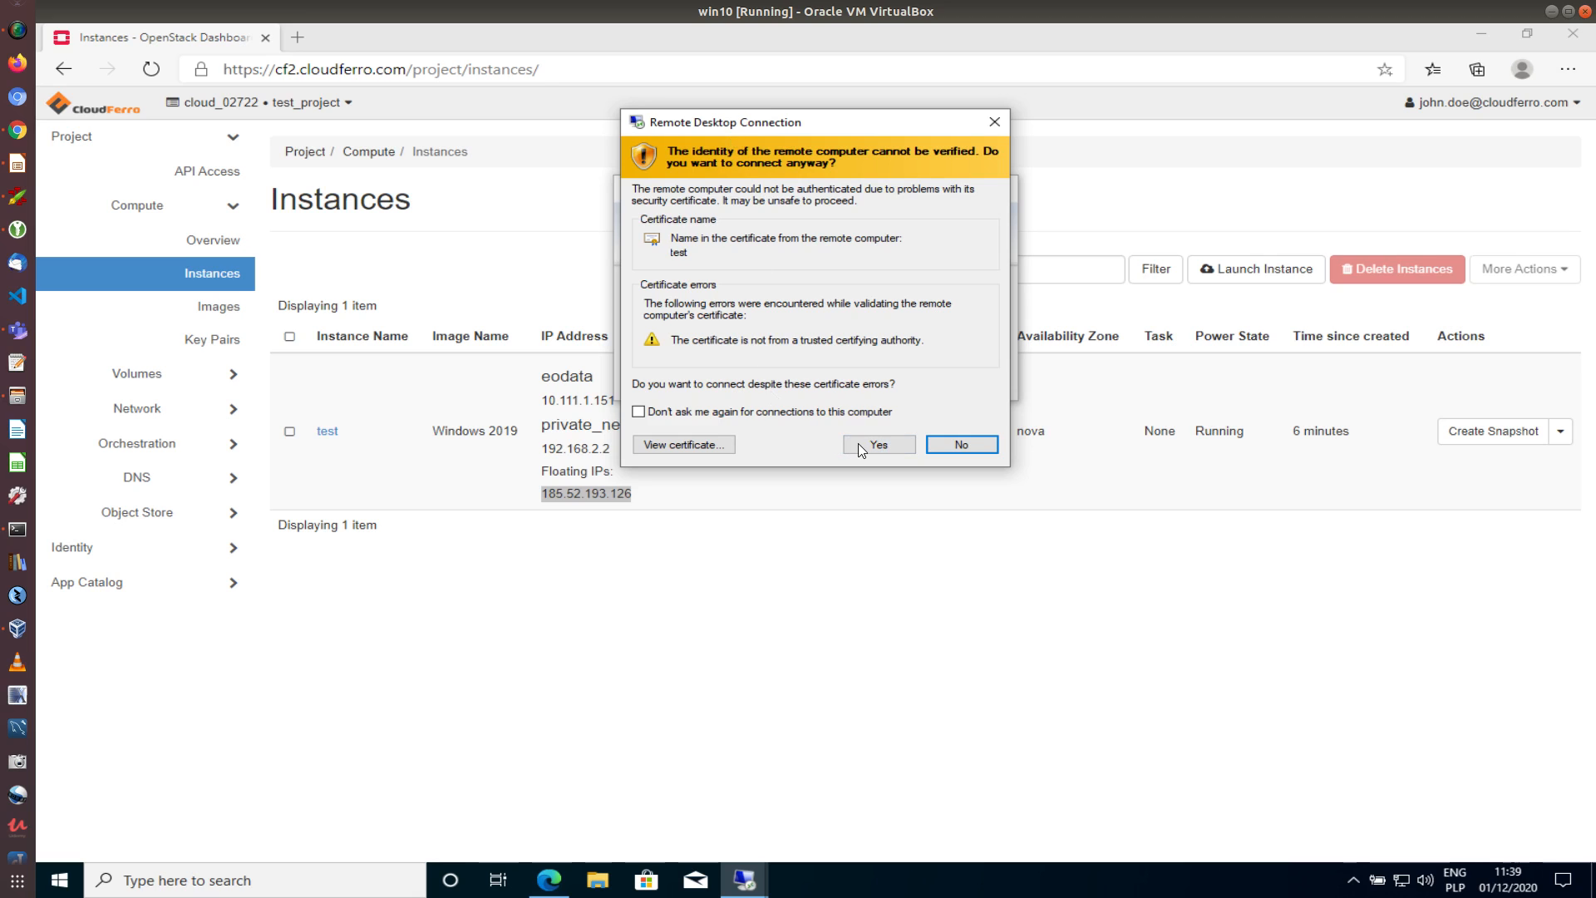
{"action": "left_click", "coordinate": [890, 444]}
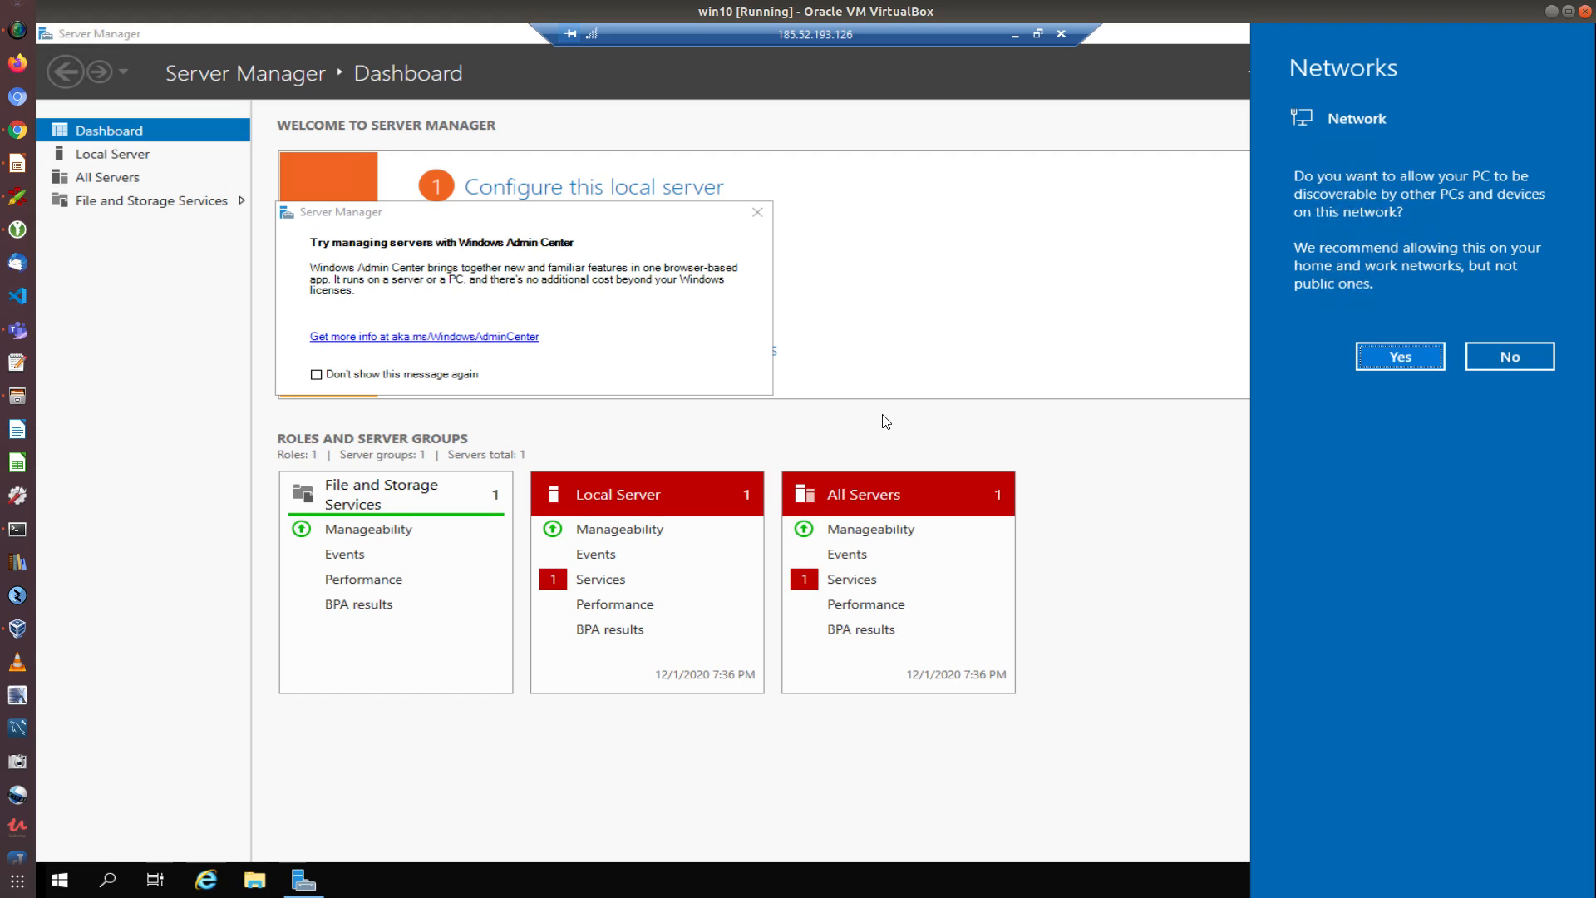
Show the full-screen remote session in a window and dismiss the network discoverability prompt
{"action": "left_click", "coordinate": [1038, 35]}
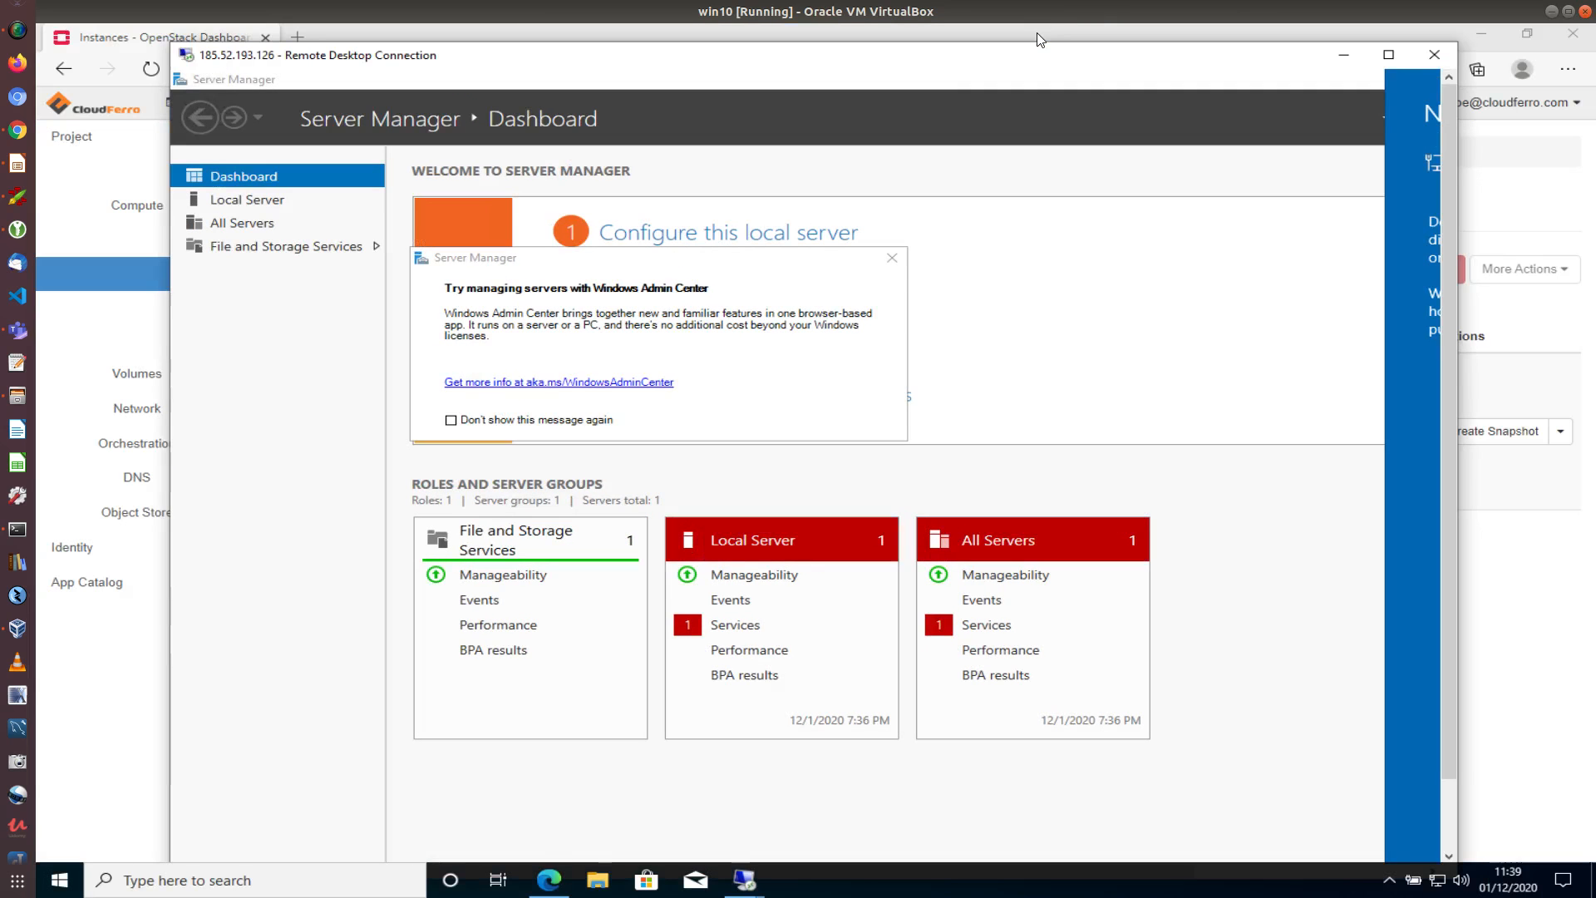
{"action": "left_click", "coordinate": [978, 85]}
{"action": "left_click_drag", "start_coordinate": [688, 74], "coordinate": [720, 44]}
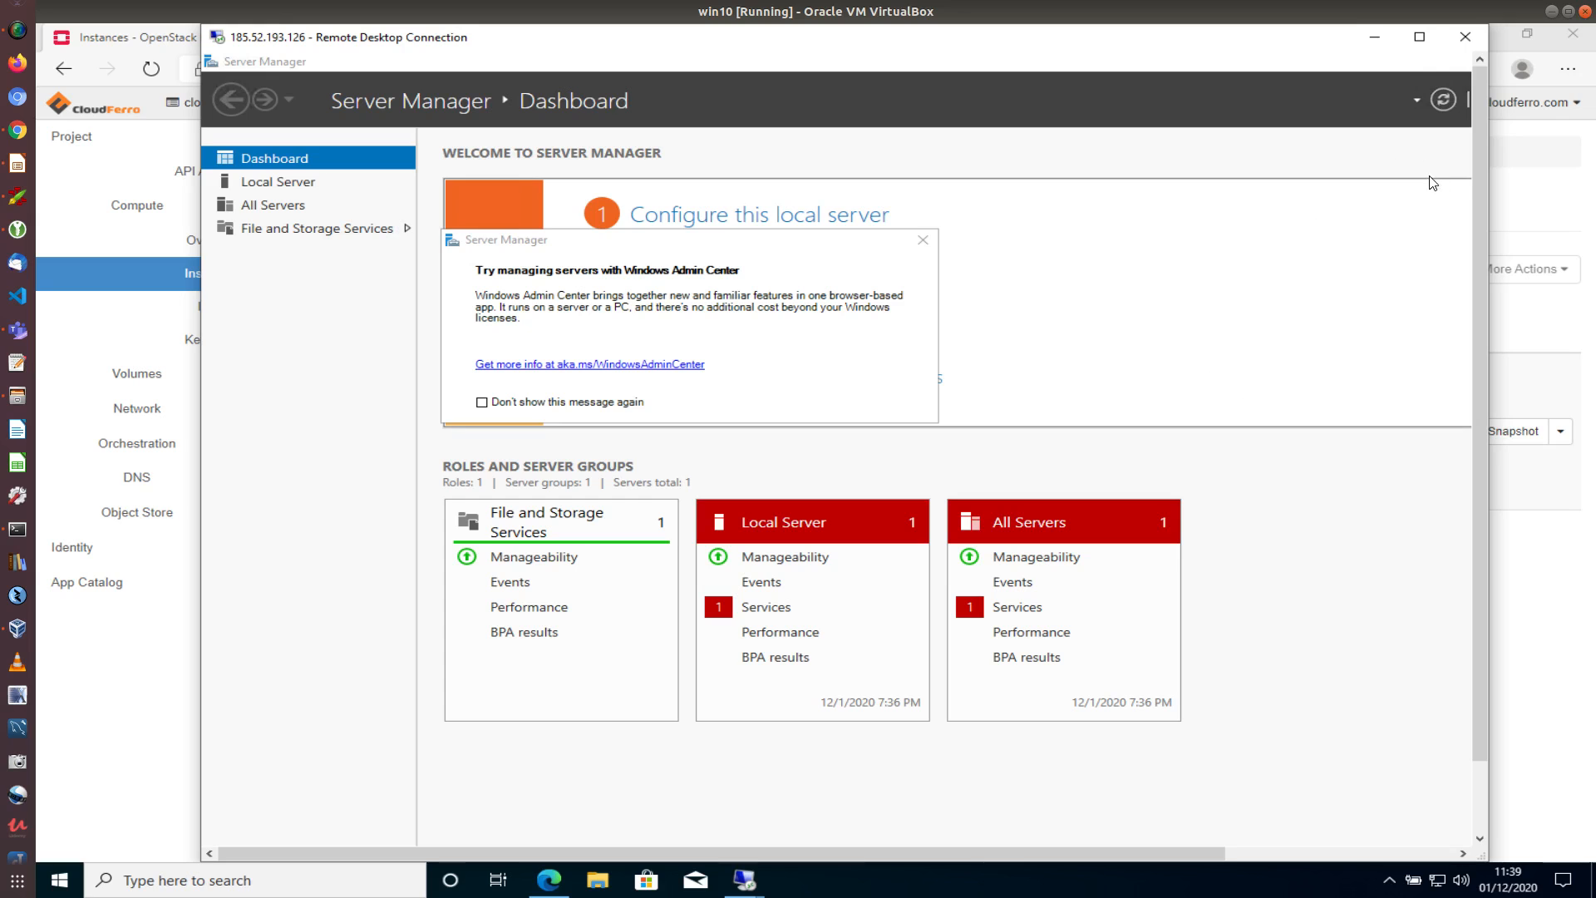
{"action": "left_click_drag", "start_coordinate": [1194, 846], "coordinate": [1444, 827]}
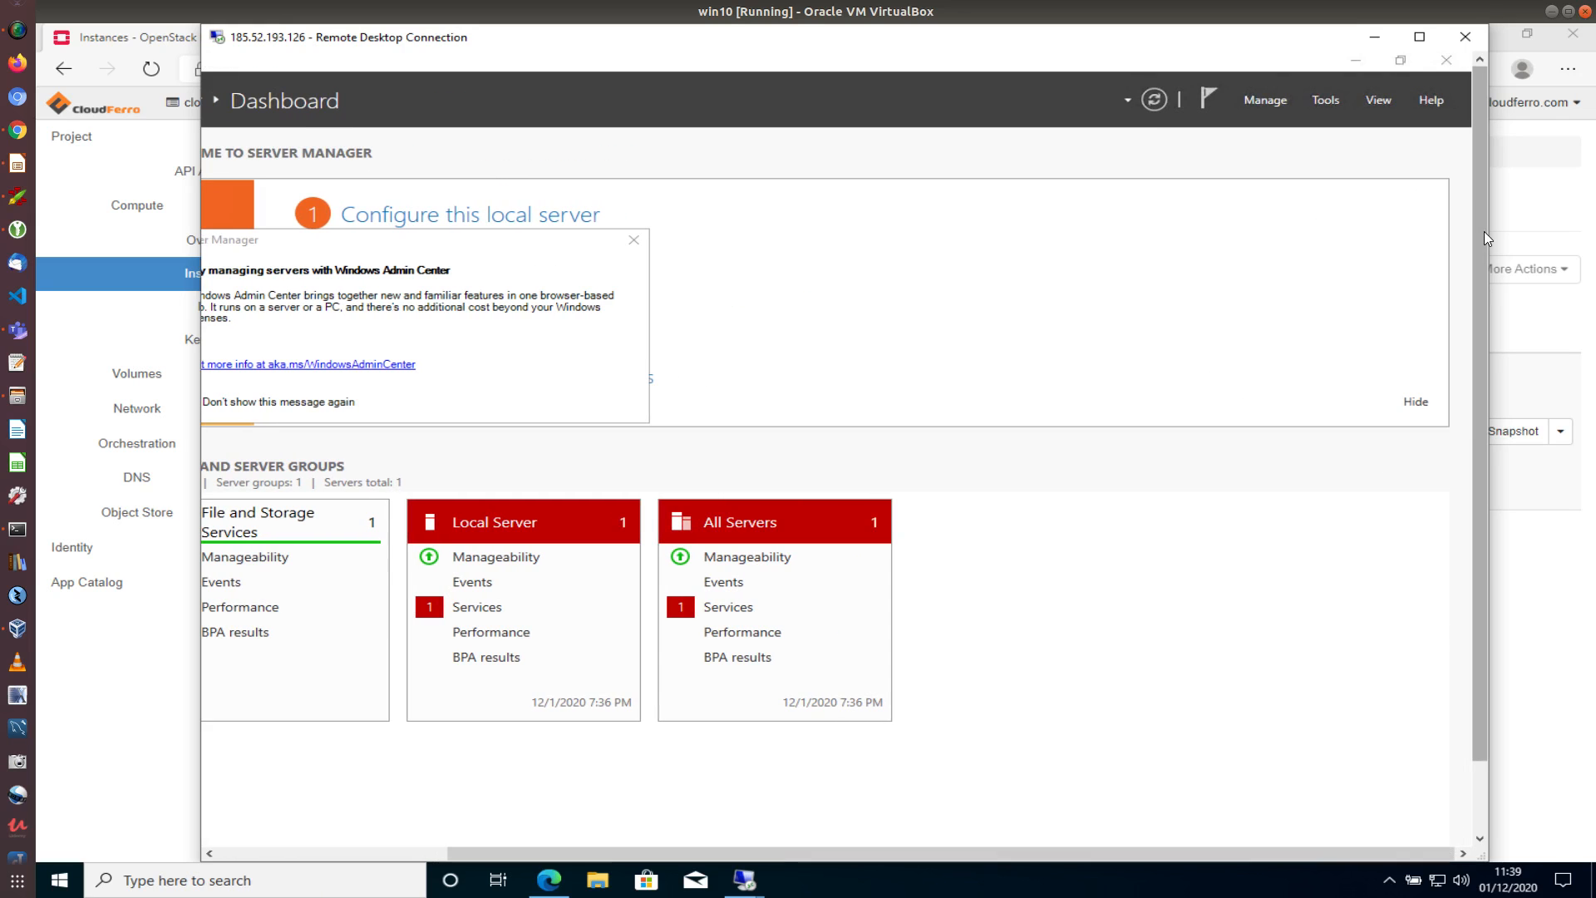
Cancel the disconnect prompt to keep the session, and close Server Manager
{"action": "left_click", "coordinate": [1470, 39]}
{"action": "left_click", "coordinate": [975, 479]}
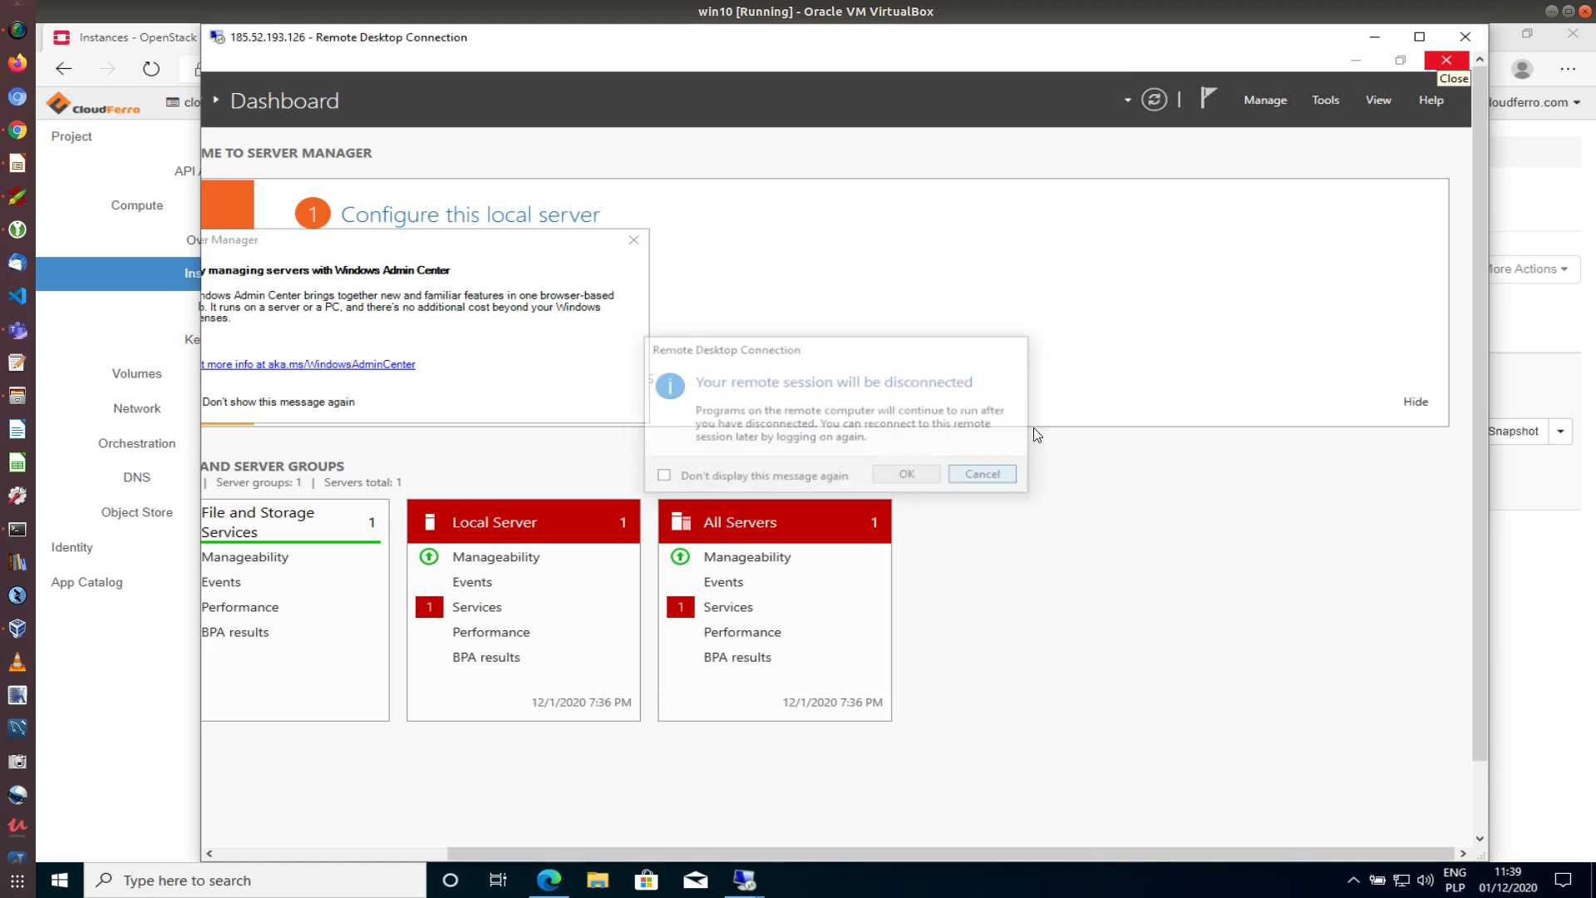
{"action": "left_click", "coordinate": [1447, 65]}
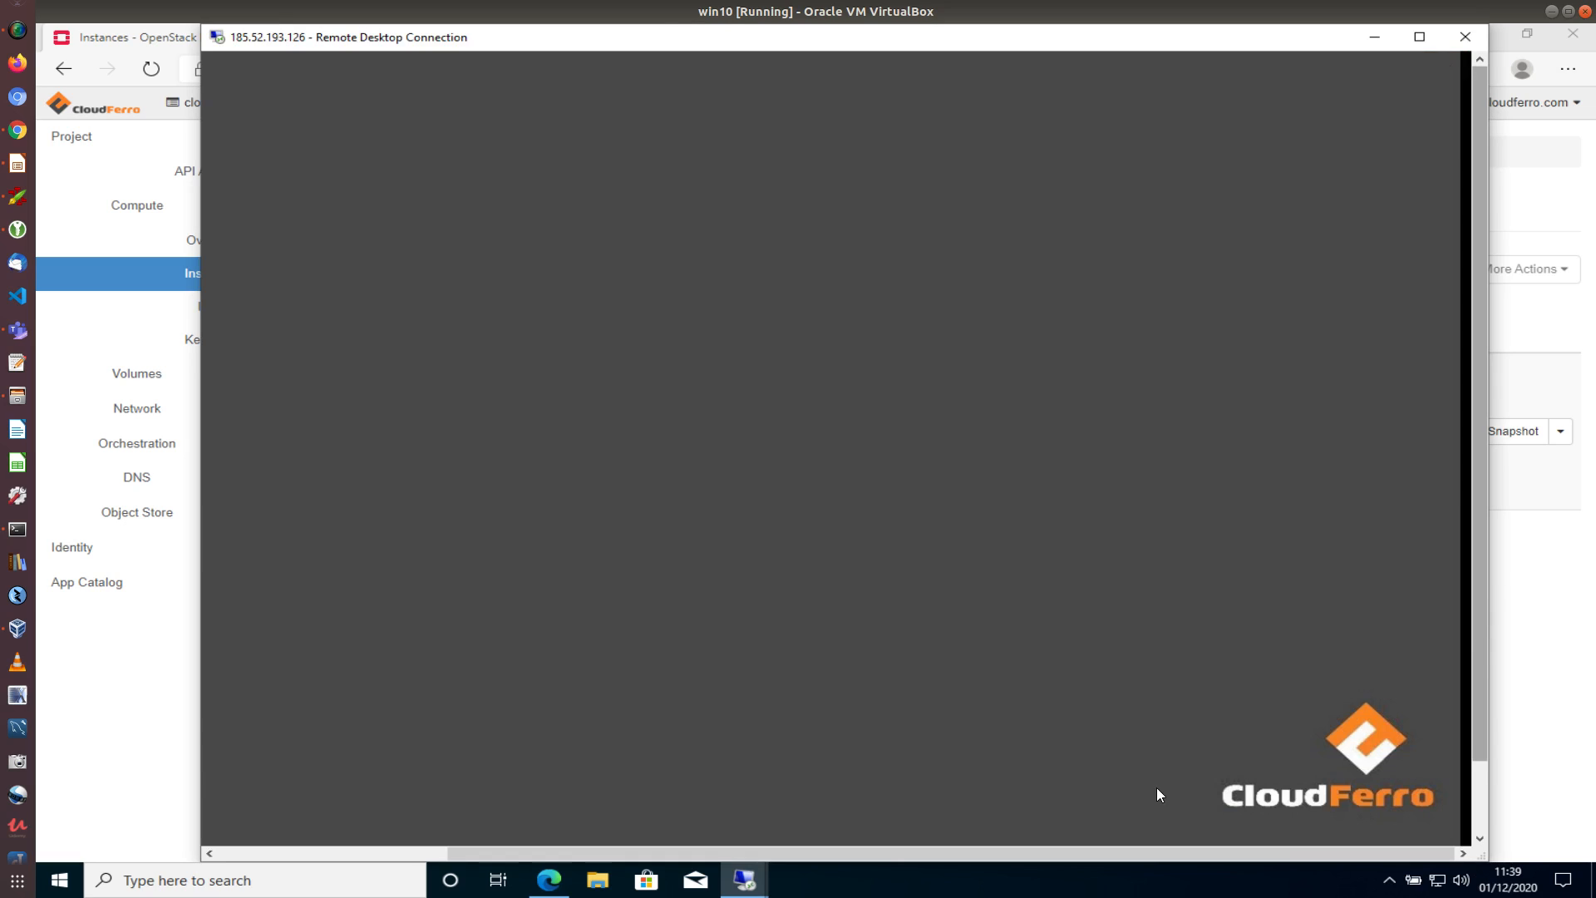
{"action": "left_click", "coordinate": [427, 849]}
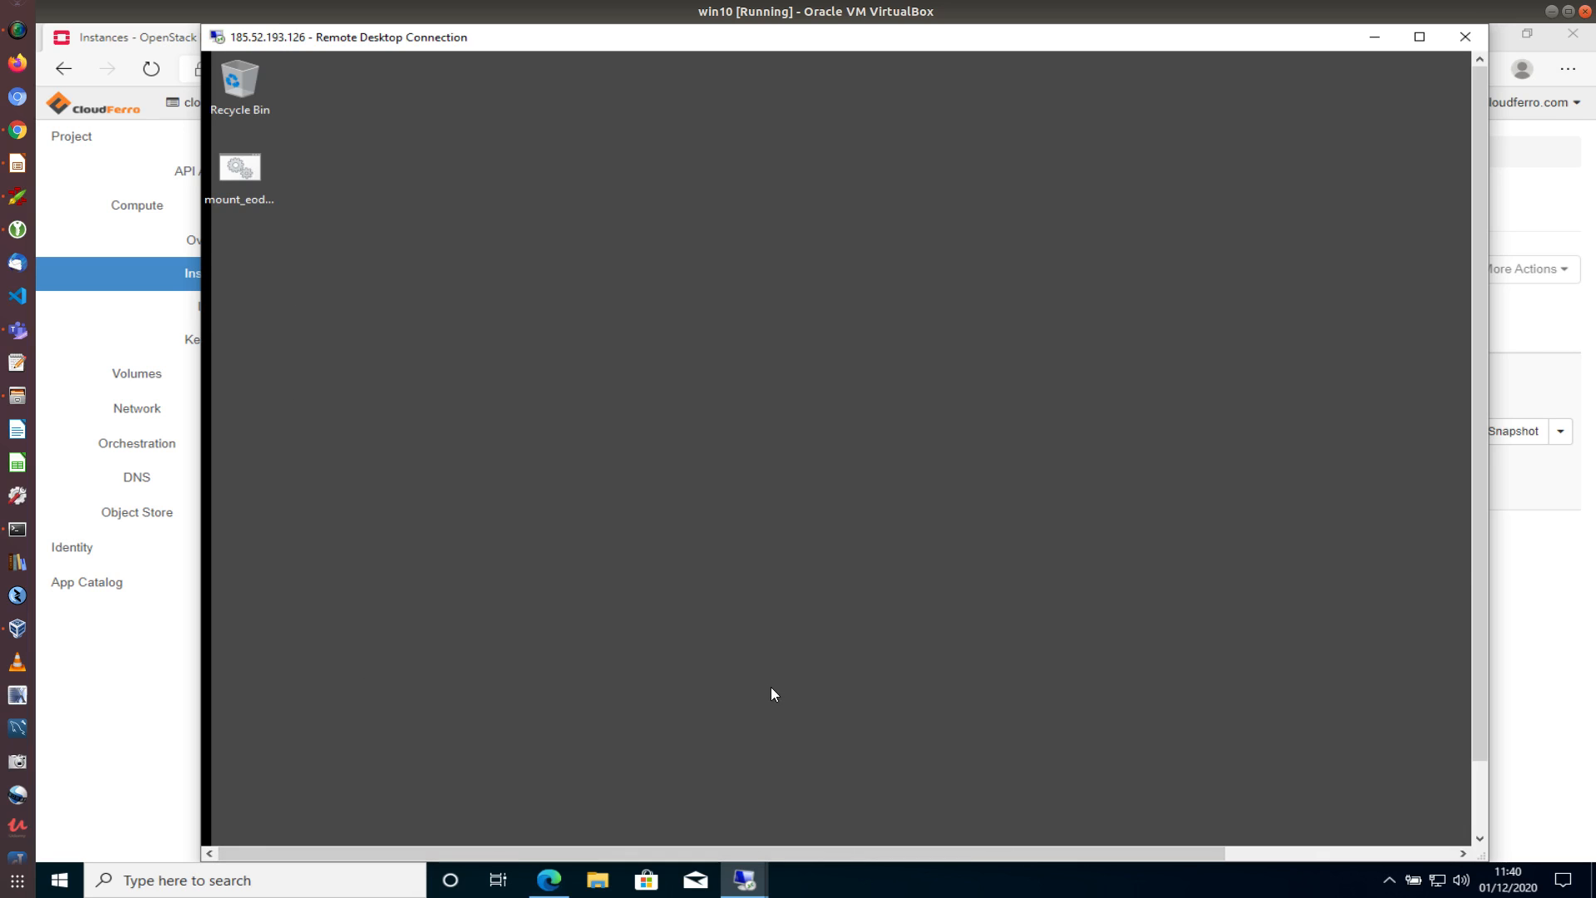
Scroll the session view to reveal the remote taskbar and shift the window right and down
{"action": "left_click_drag", "start_coordinate": [1472, 590], "coordinate": [1473, 690]}
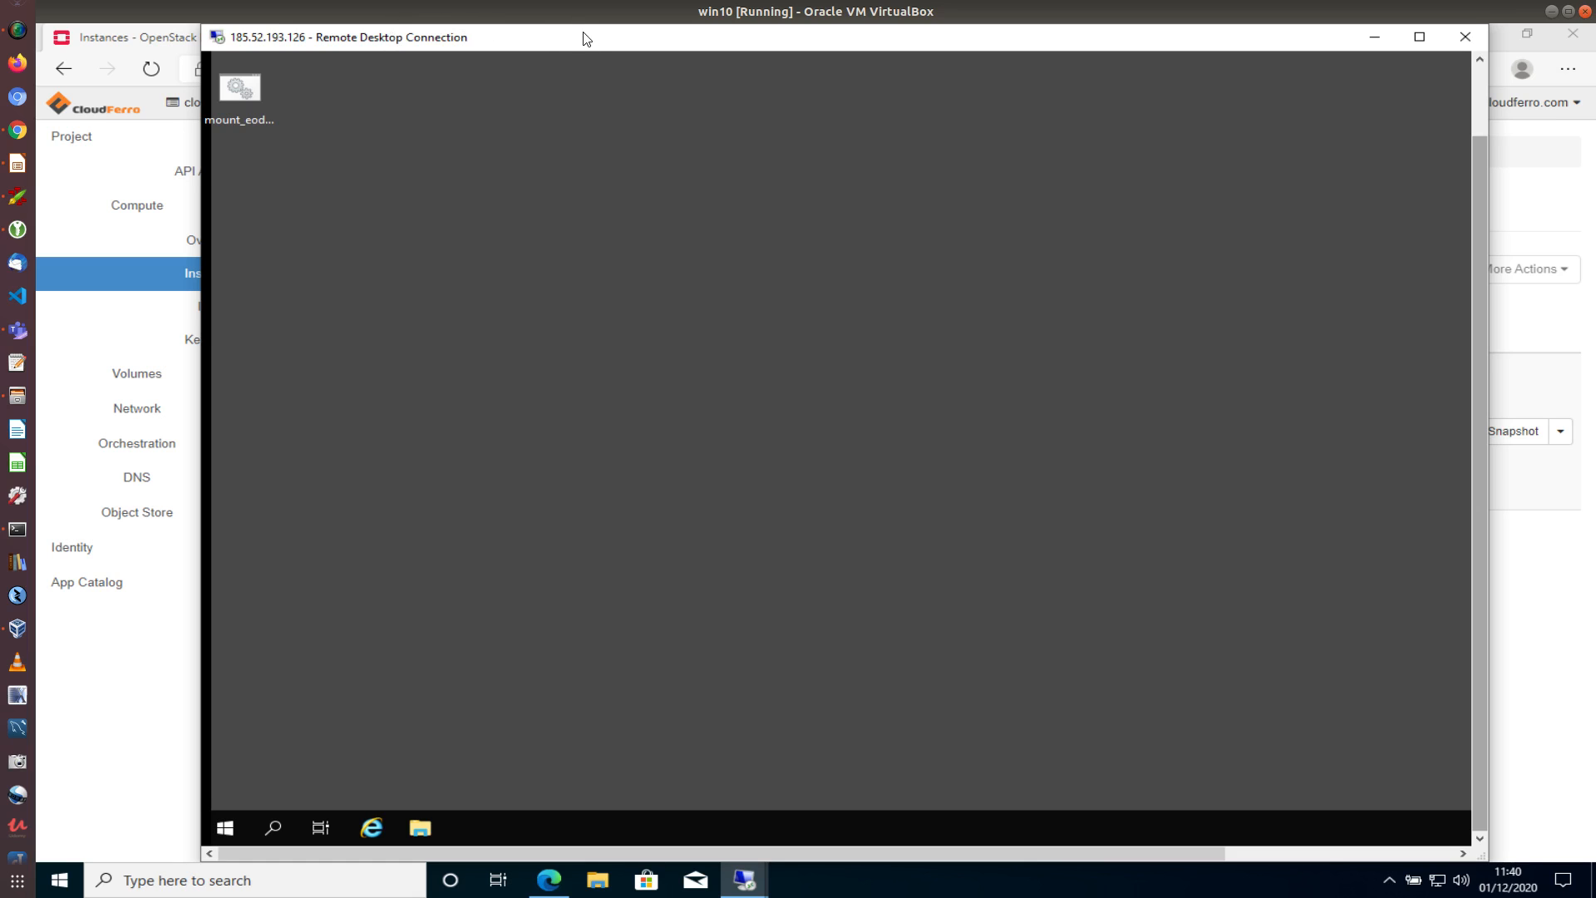
{"action": "left_click_drag", "start_coordinate": [591, 43], "coordinate": [646, 47]}
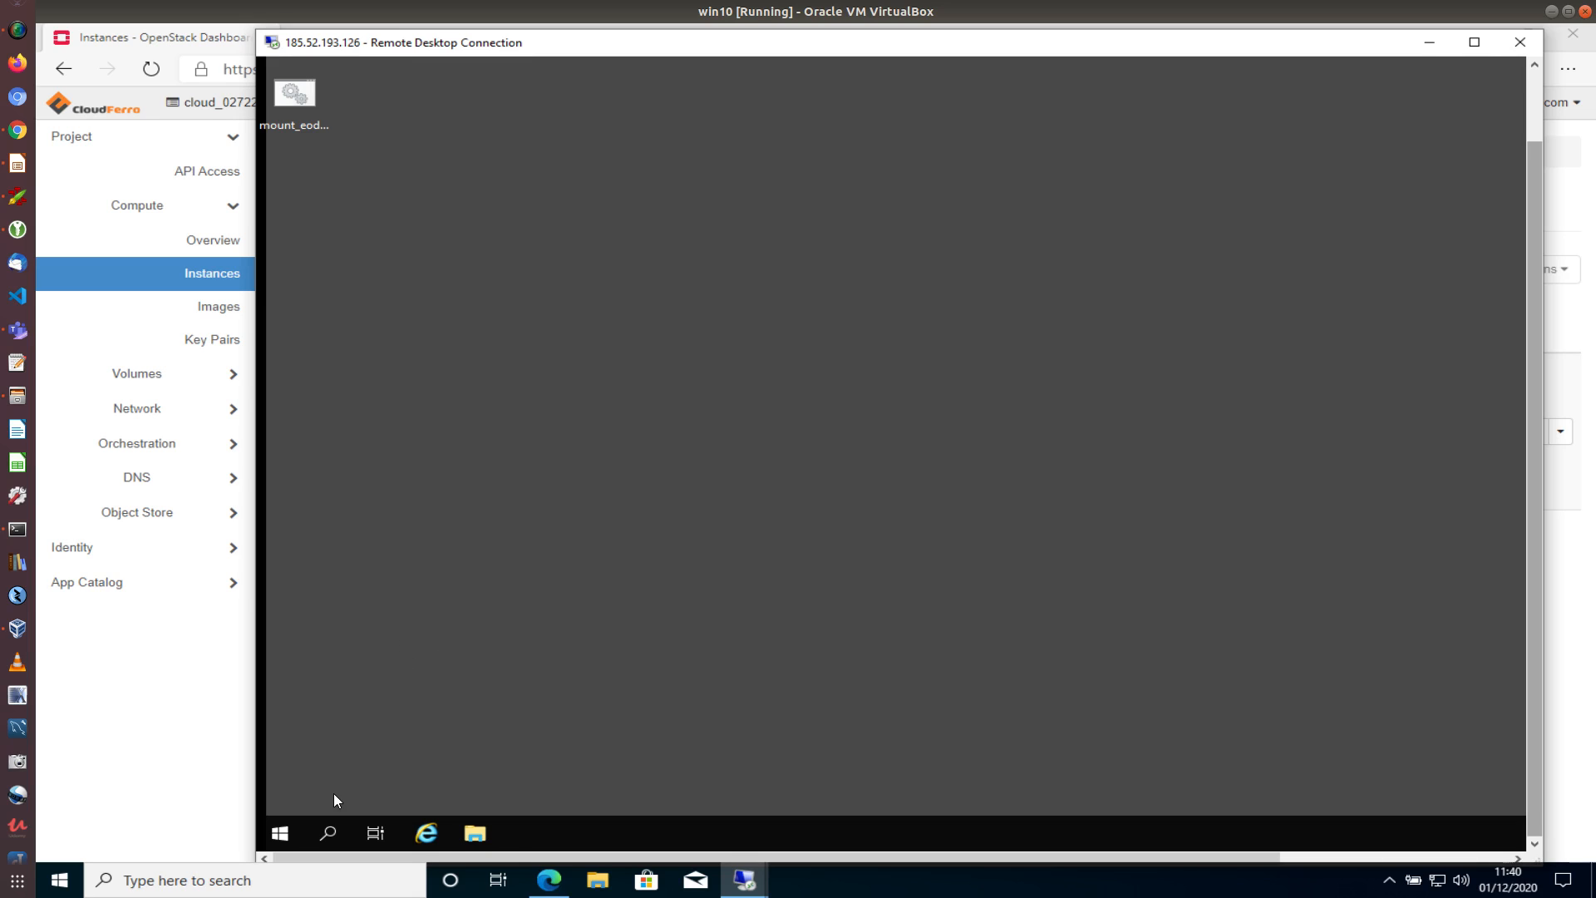
Open Computer Management and list the local users under Local Users and Groups
{"action": "right_click", "coordinate": [280, 834]}
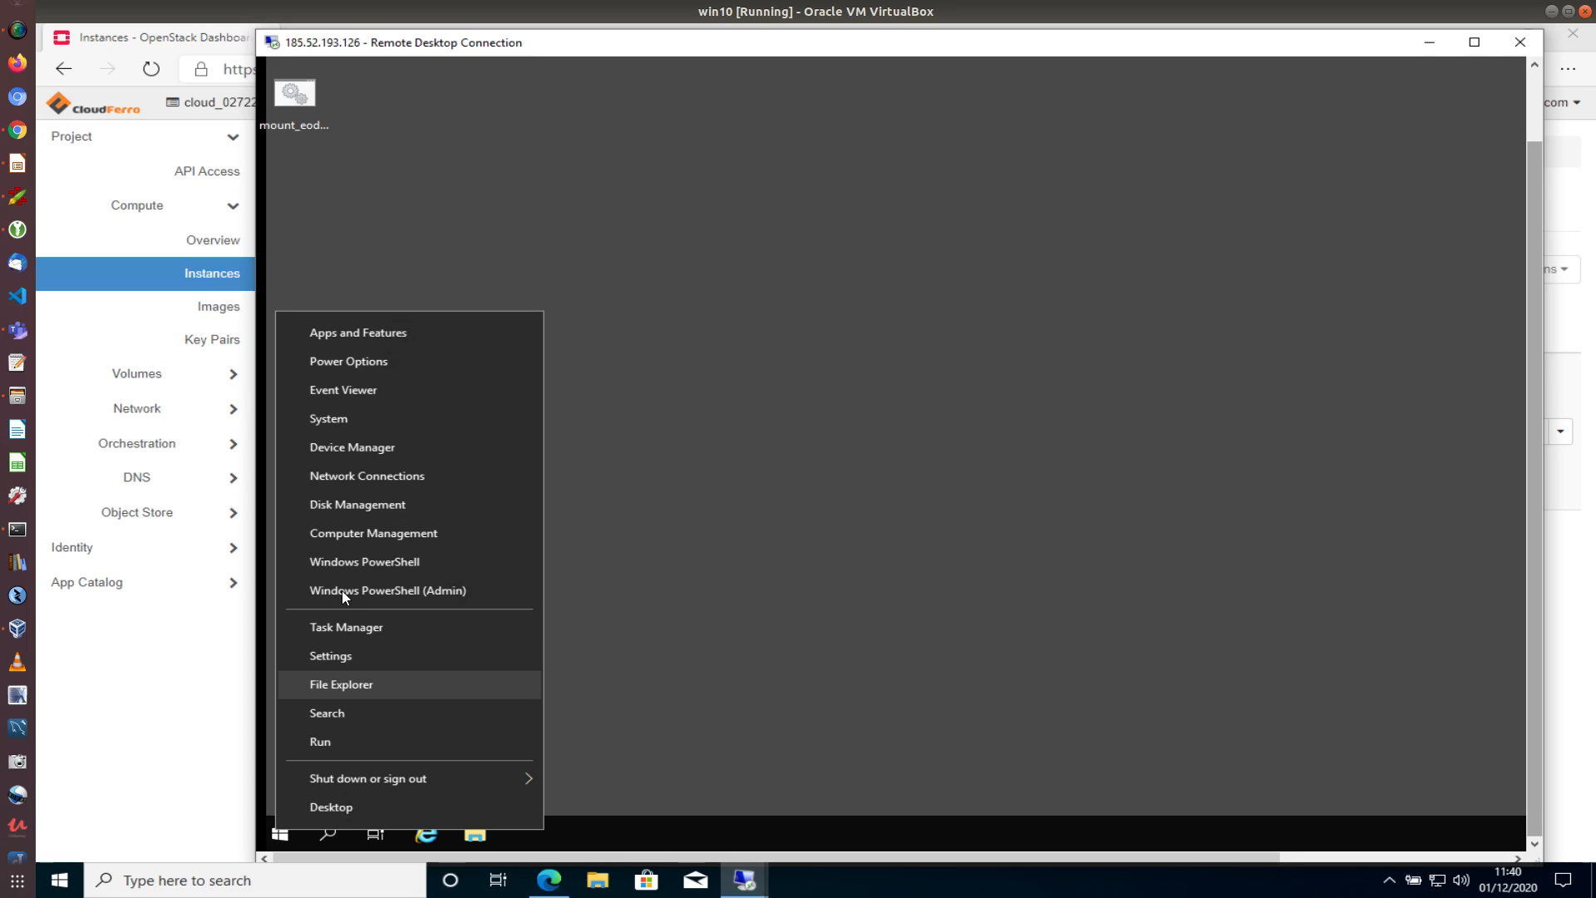
{"action": "left_click", "coordinate": [356, 541]}
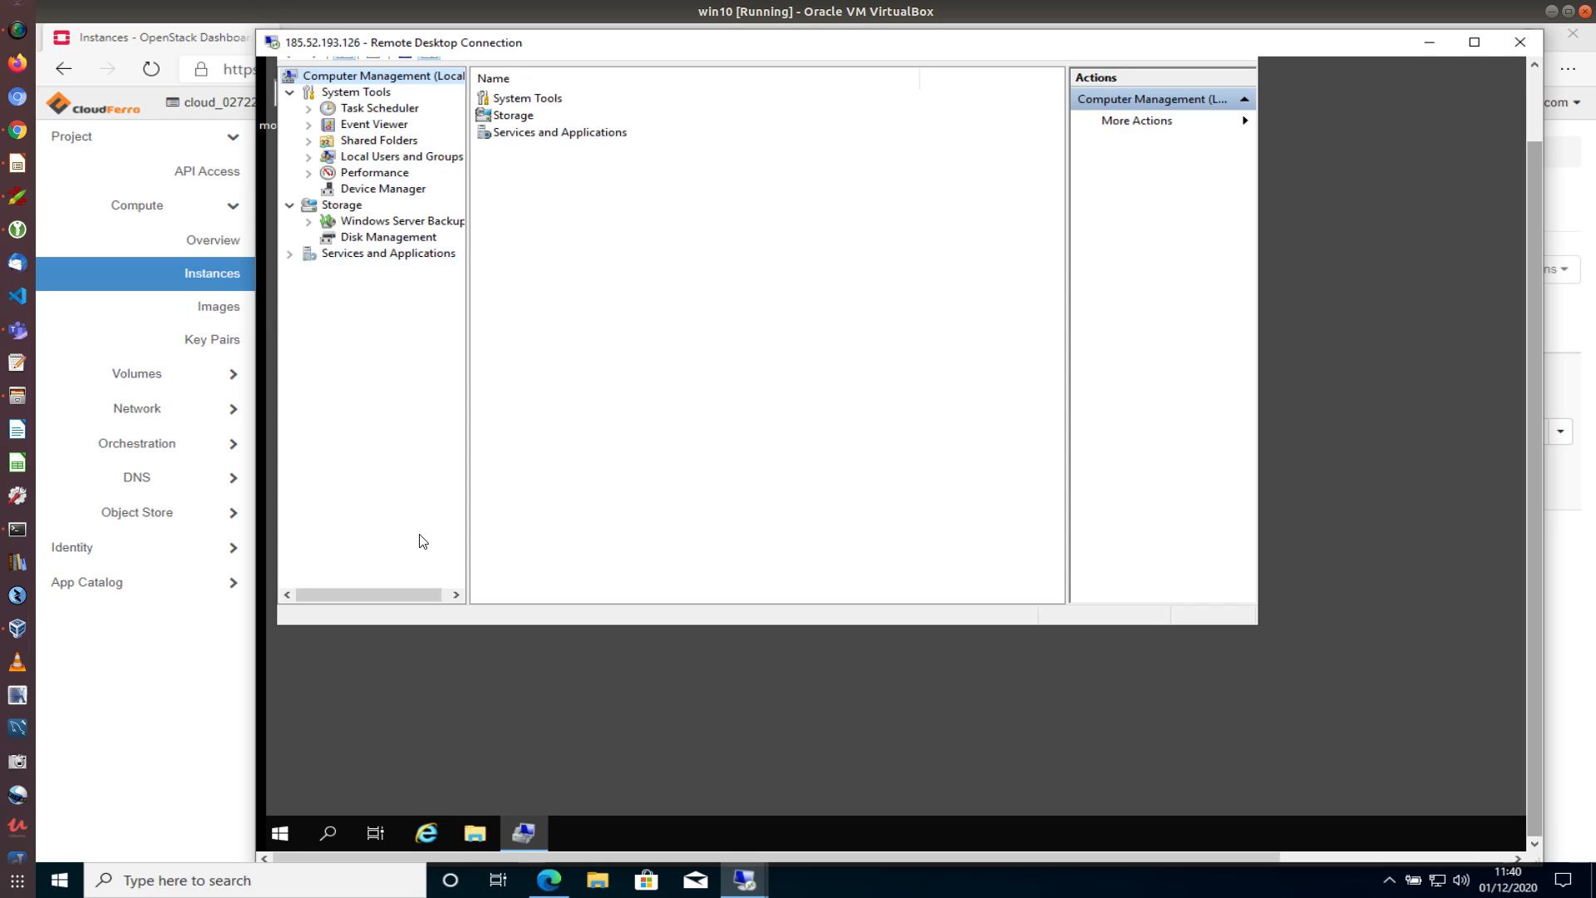
{"action": "left_click", "coordinate": [307, 159]}
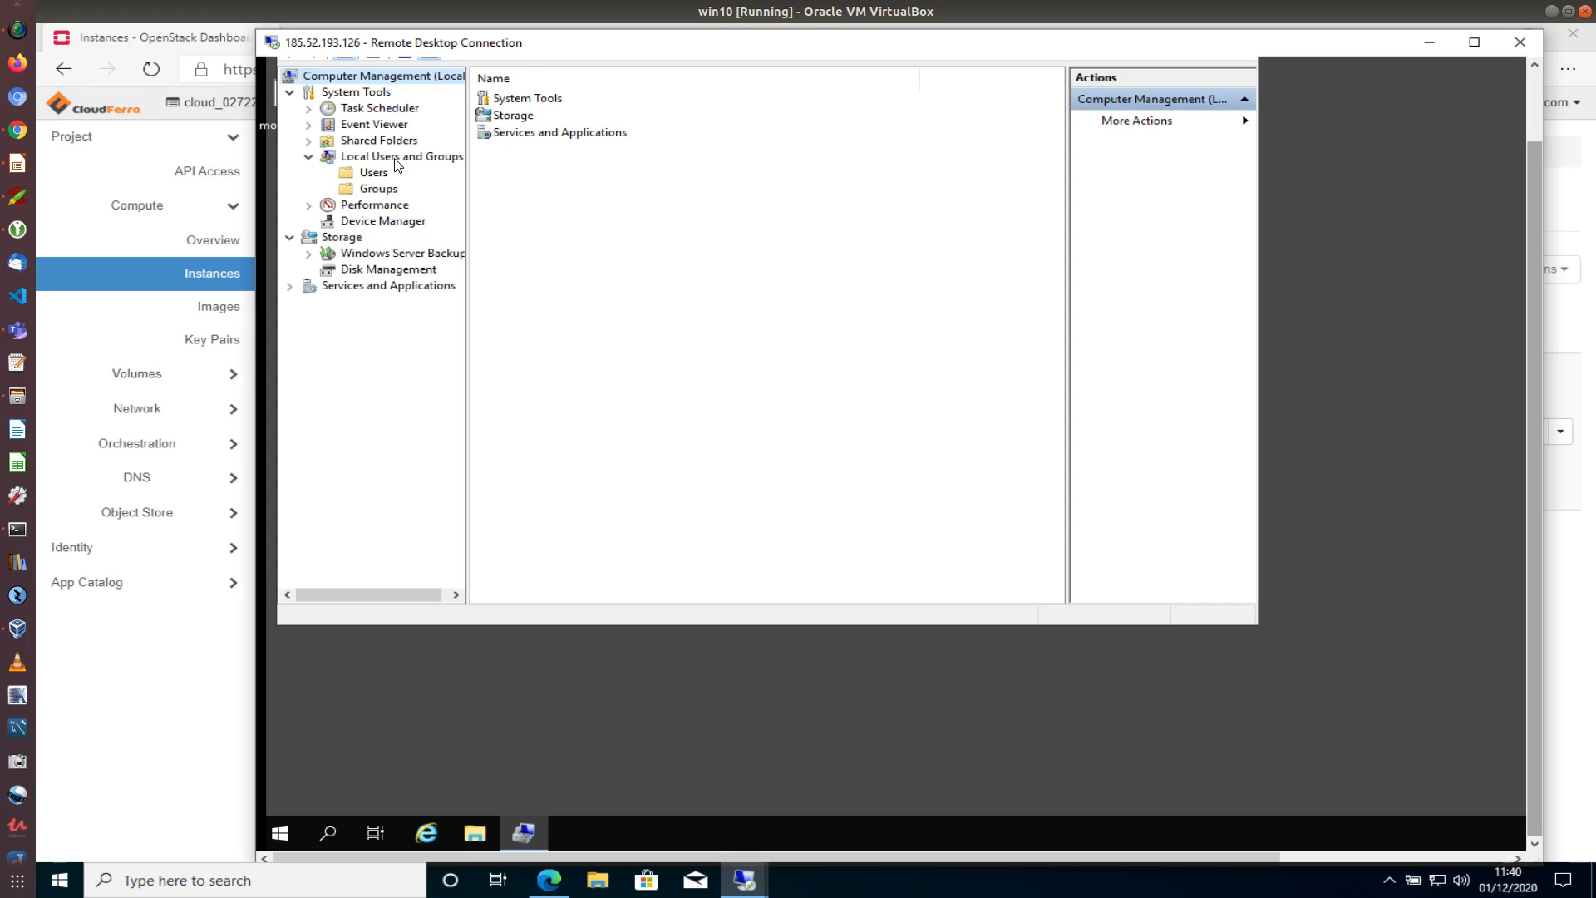
{"action": "left_click", "coordinate": [370, 175]}
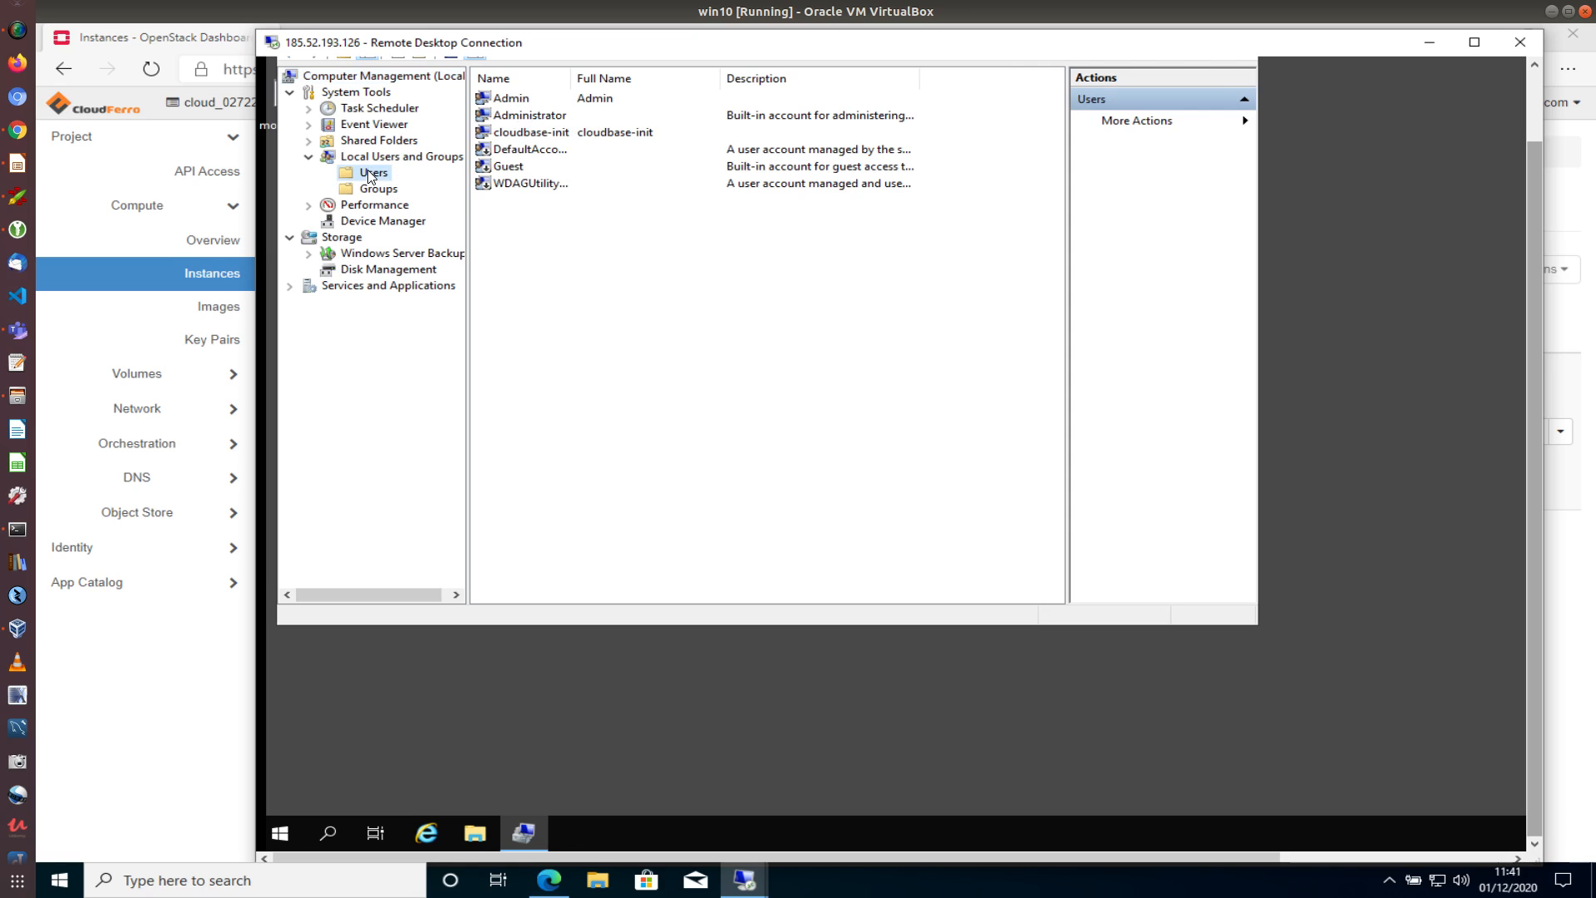
Set and confirm a new pasted password for the Administrator account
{"action": "right_click", "coordinate": [511, 116]}
{"action": "left_click", "coordinate": [560, 123]}
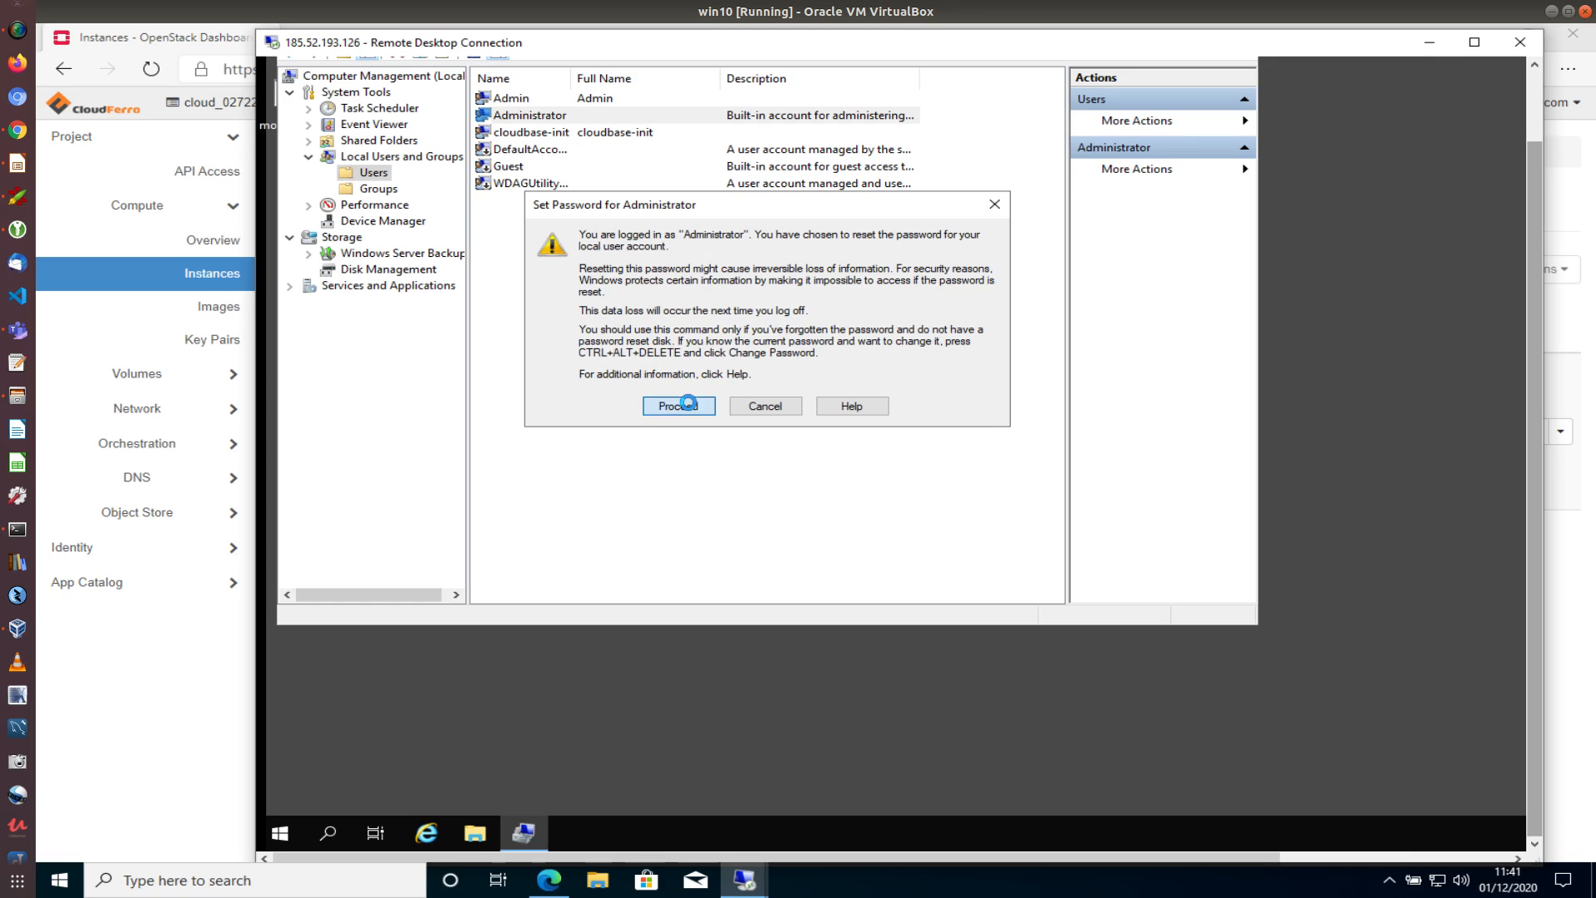
{"action": "left_click", "coordinate": [688, 405]}
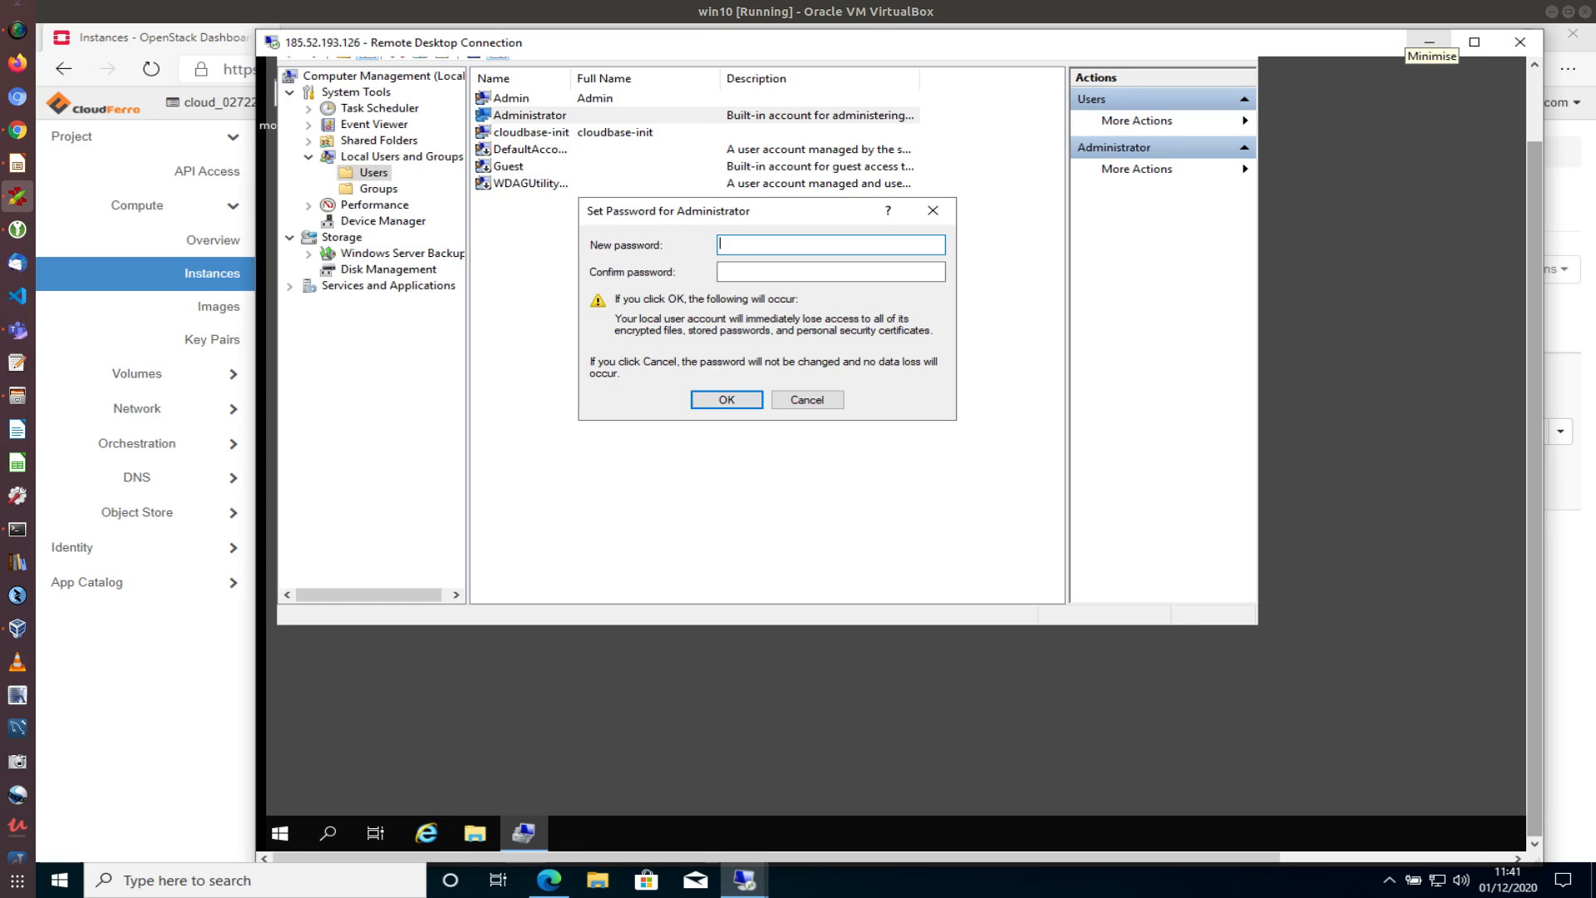
{"action": "left_click", "coordinate": [775, 246]}
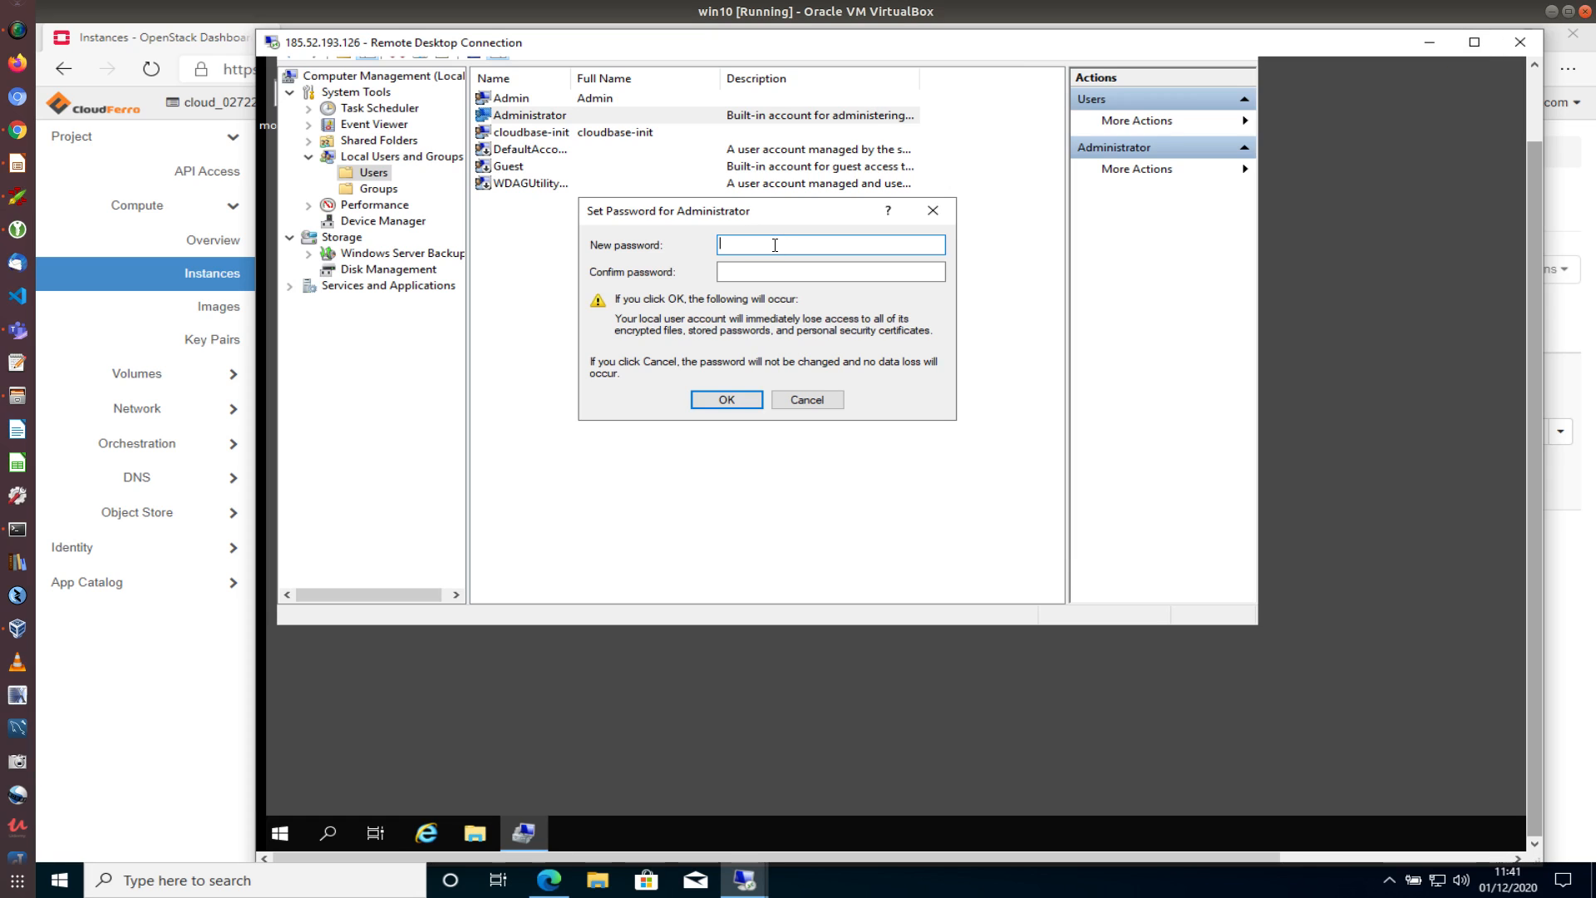
{"action": "key", "text": "ctrl+v"}
{"action": "left_click", "coordinate": [770, 271]}
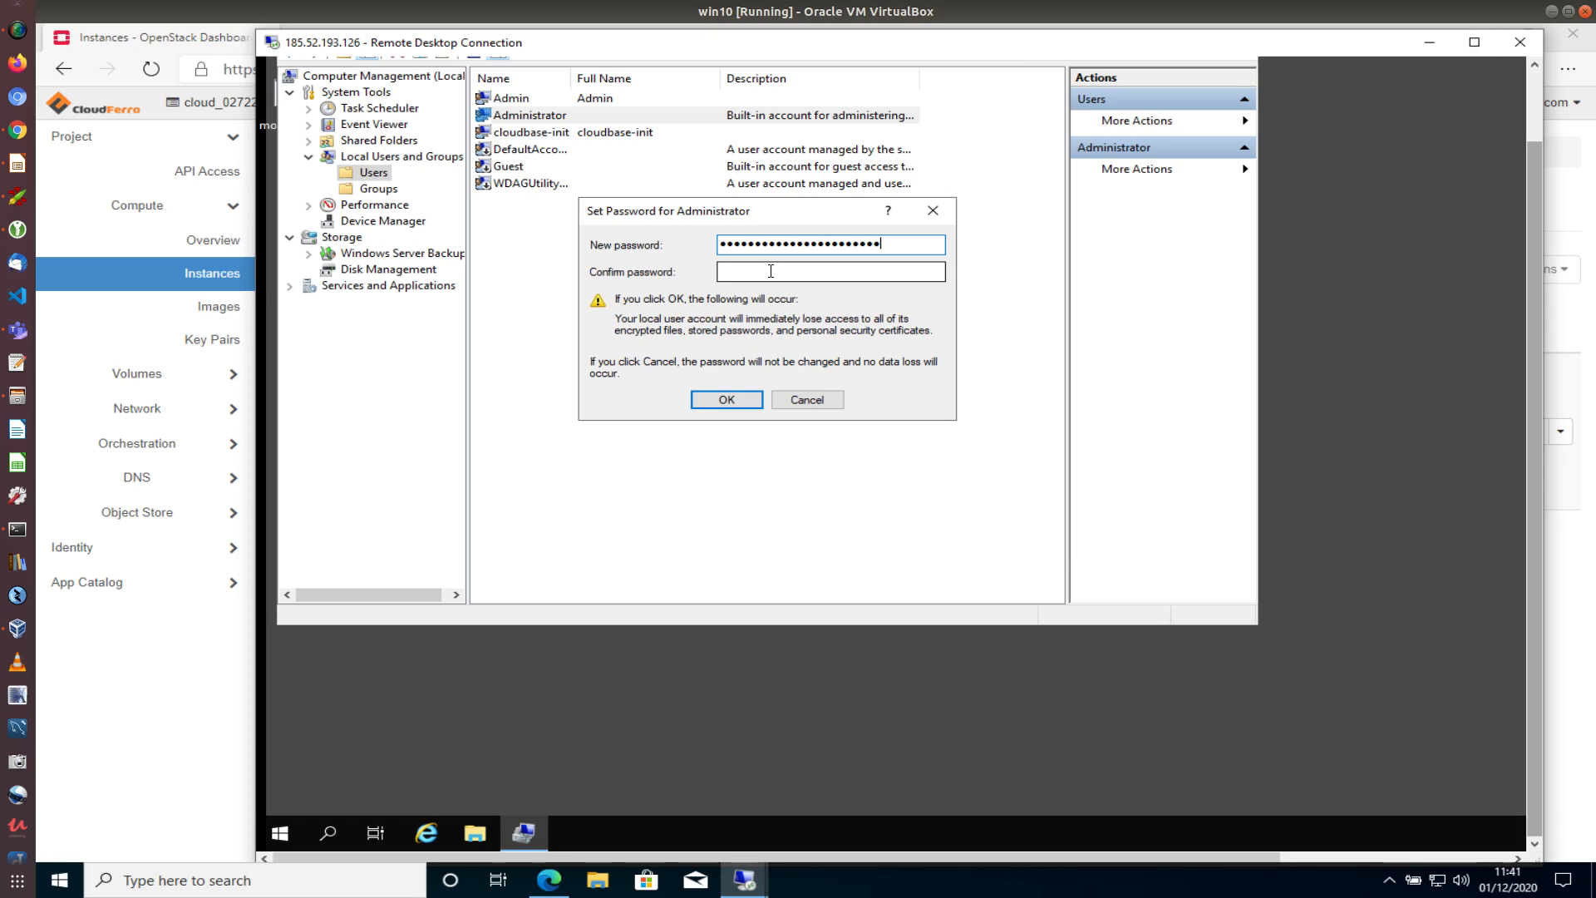
{"action": "key", "text": "ctrl+v"}
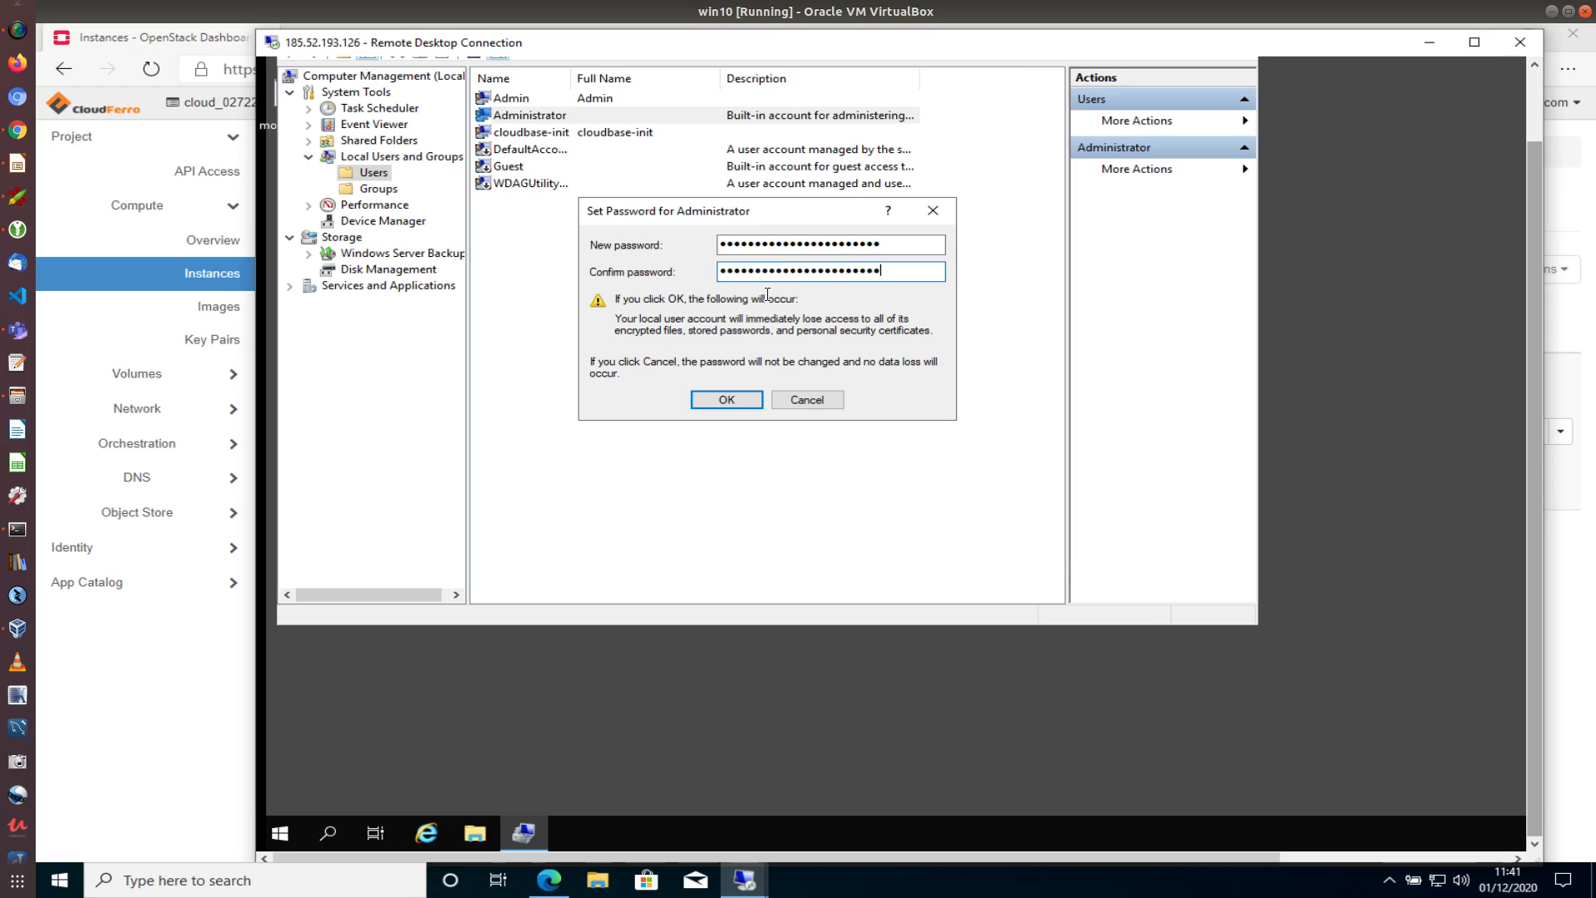
{"action": "left_click", "coordinate": [727, 399]}
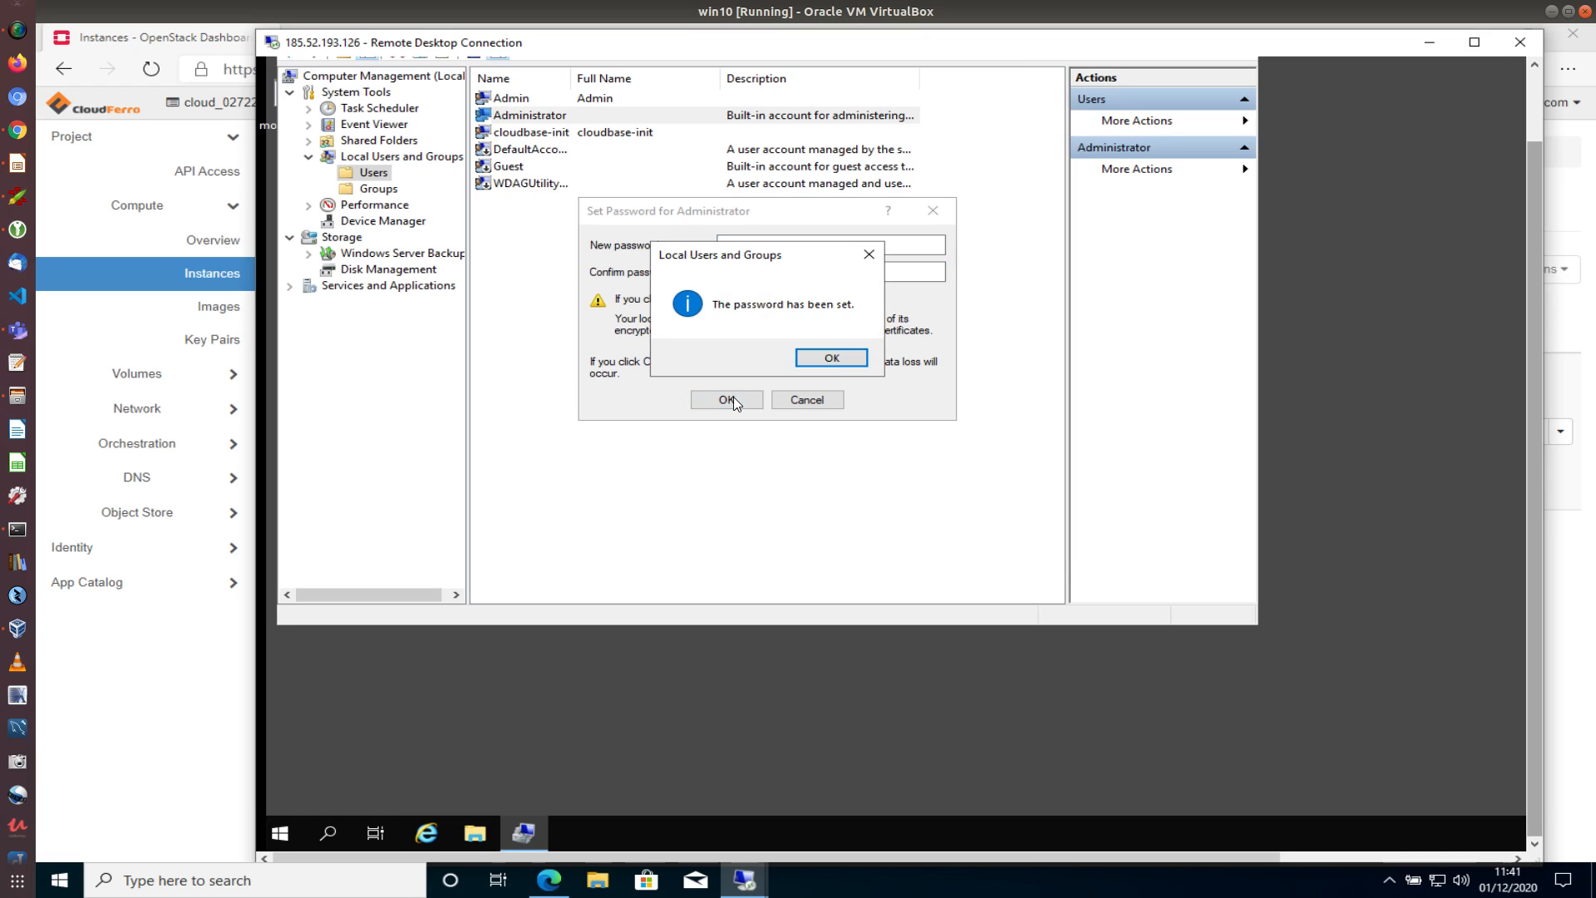
{"action": "left_click", "coordinate": [813, 359]}
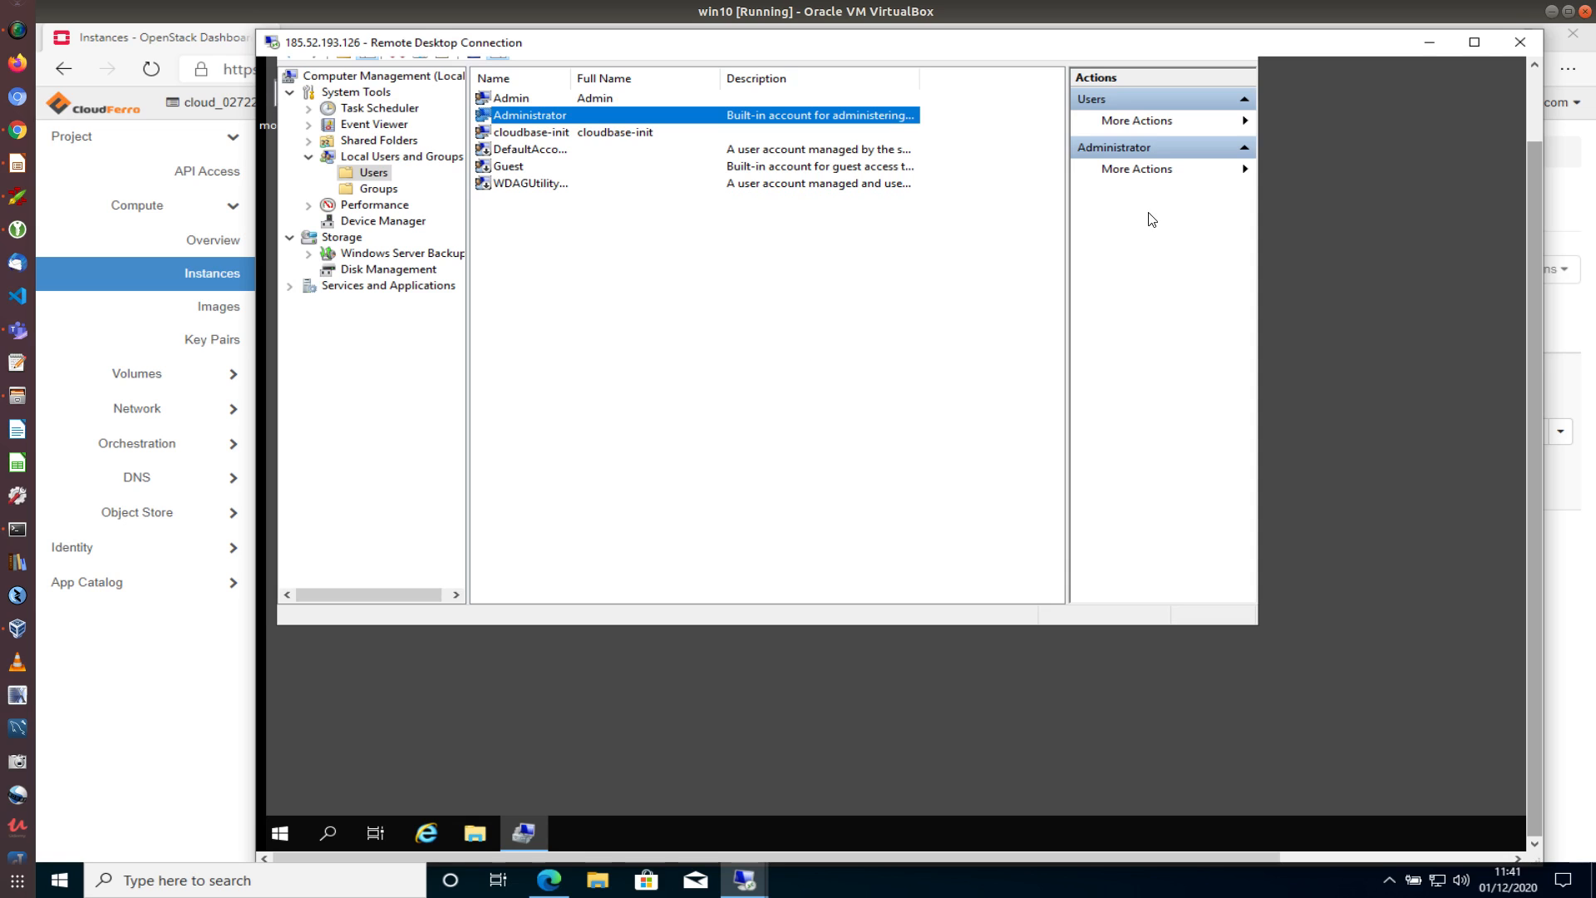
{"action": "left_click_drag", "start_coordinate": [1534, 169], "coordinate": [1556, 101]}
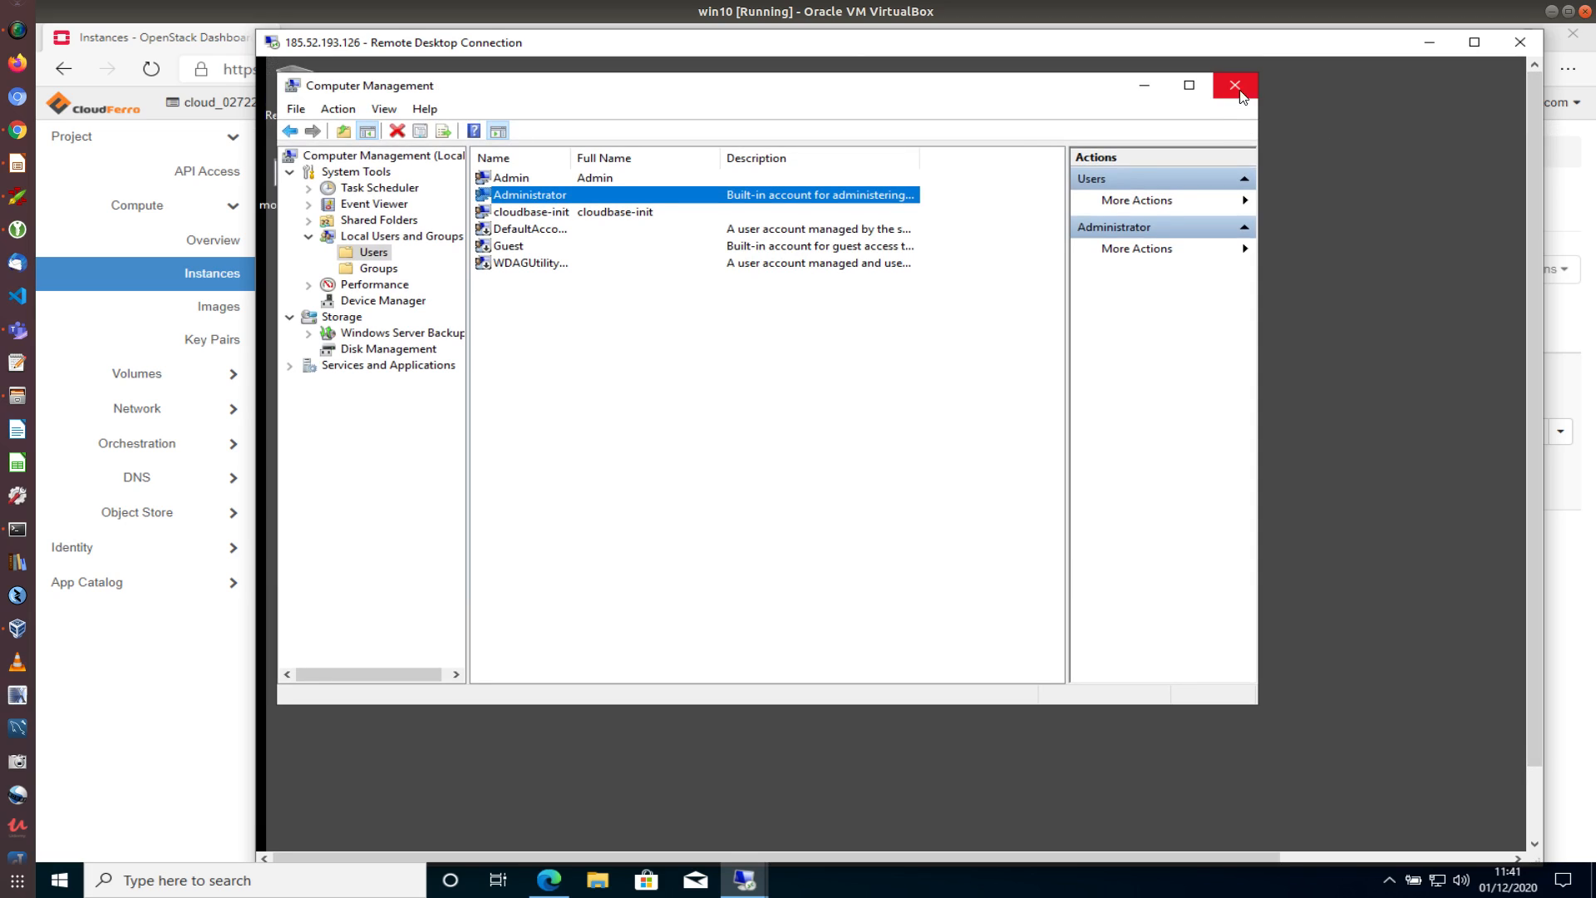
Close Computer Management, disconnect the remote session, and reopen Remote Desktop Connection
{"action": "left_click", "coordinate": [1239, 84]}
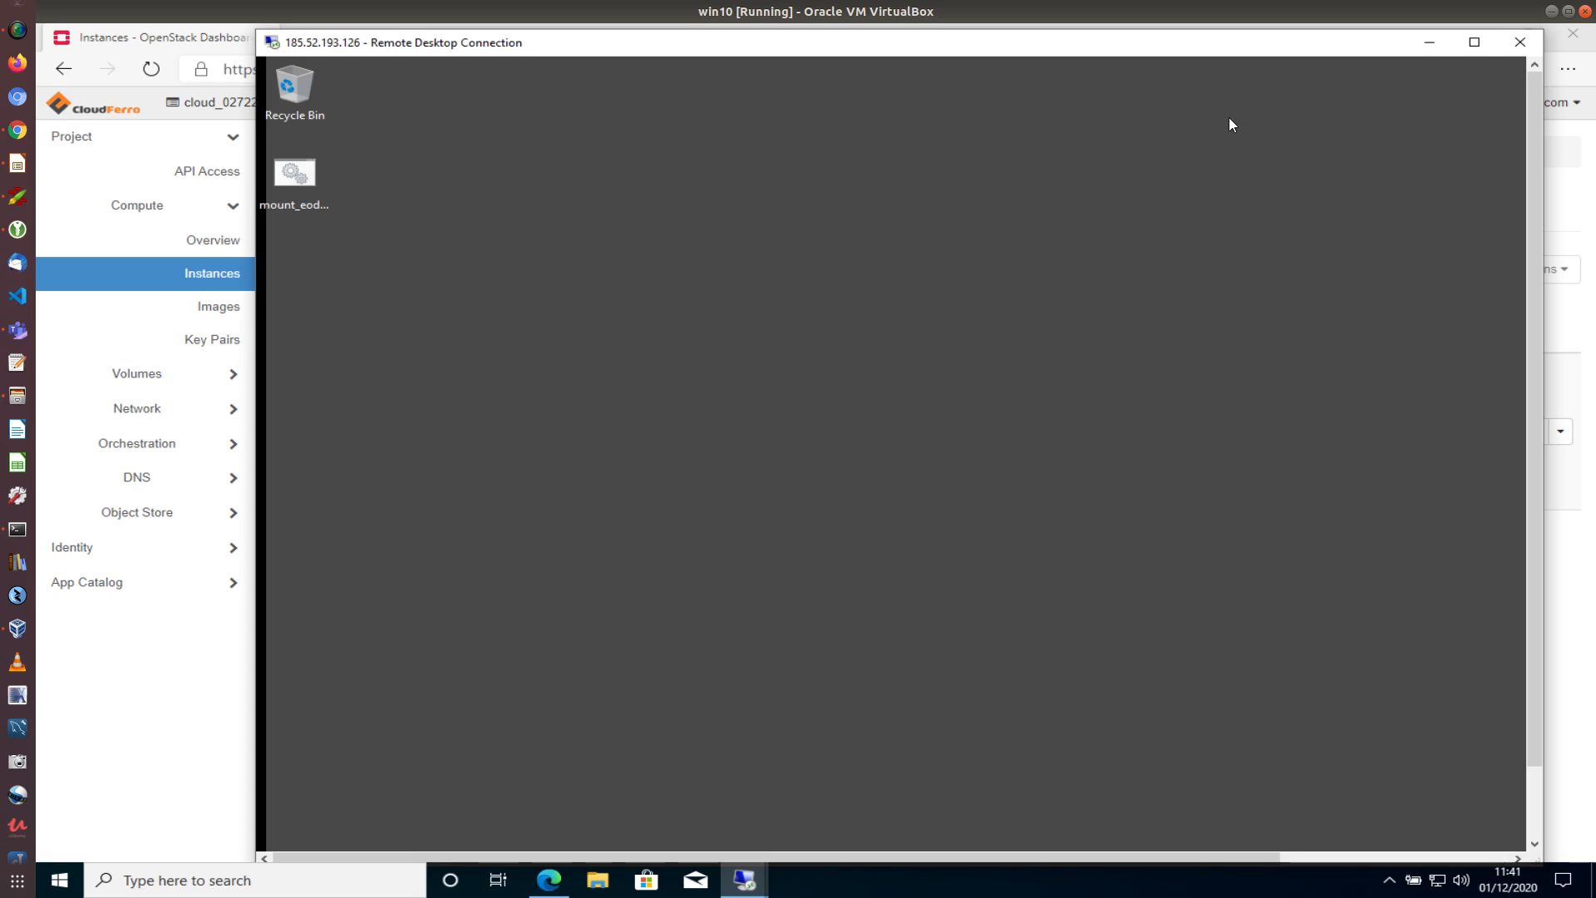
{"action": "left_click", "coordinate": [1520, 43]}
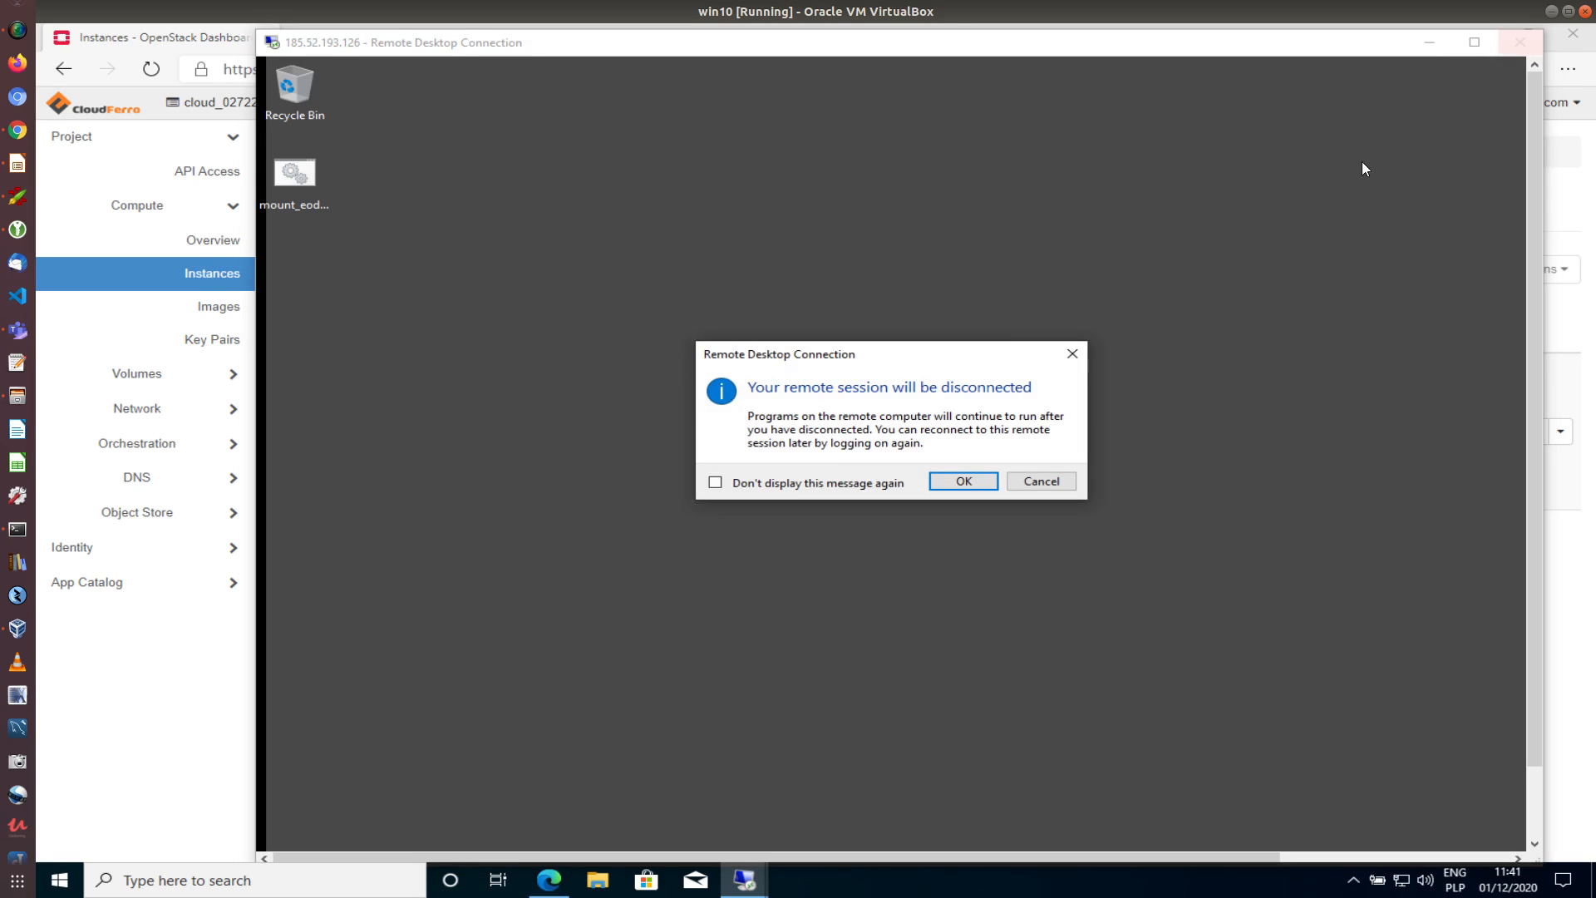
{"action": "left_click", "coordinate": [963, 483]}
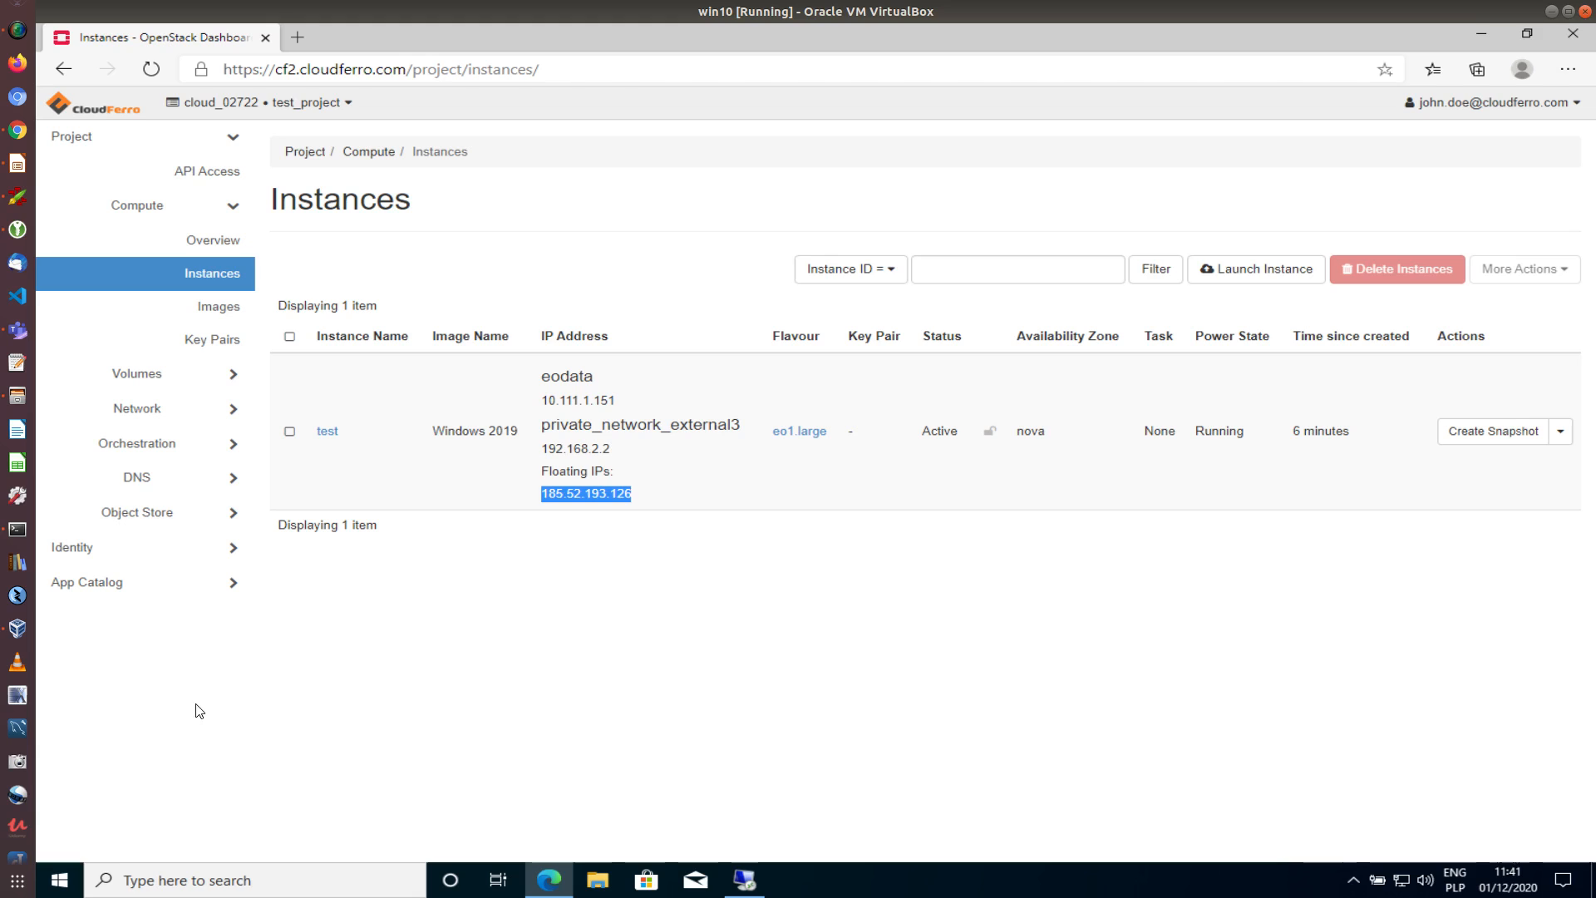
{"action": "left_click", "coordinate": [129, 883]}
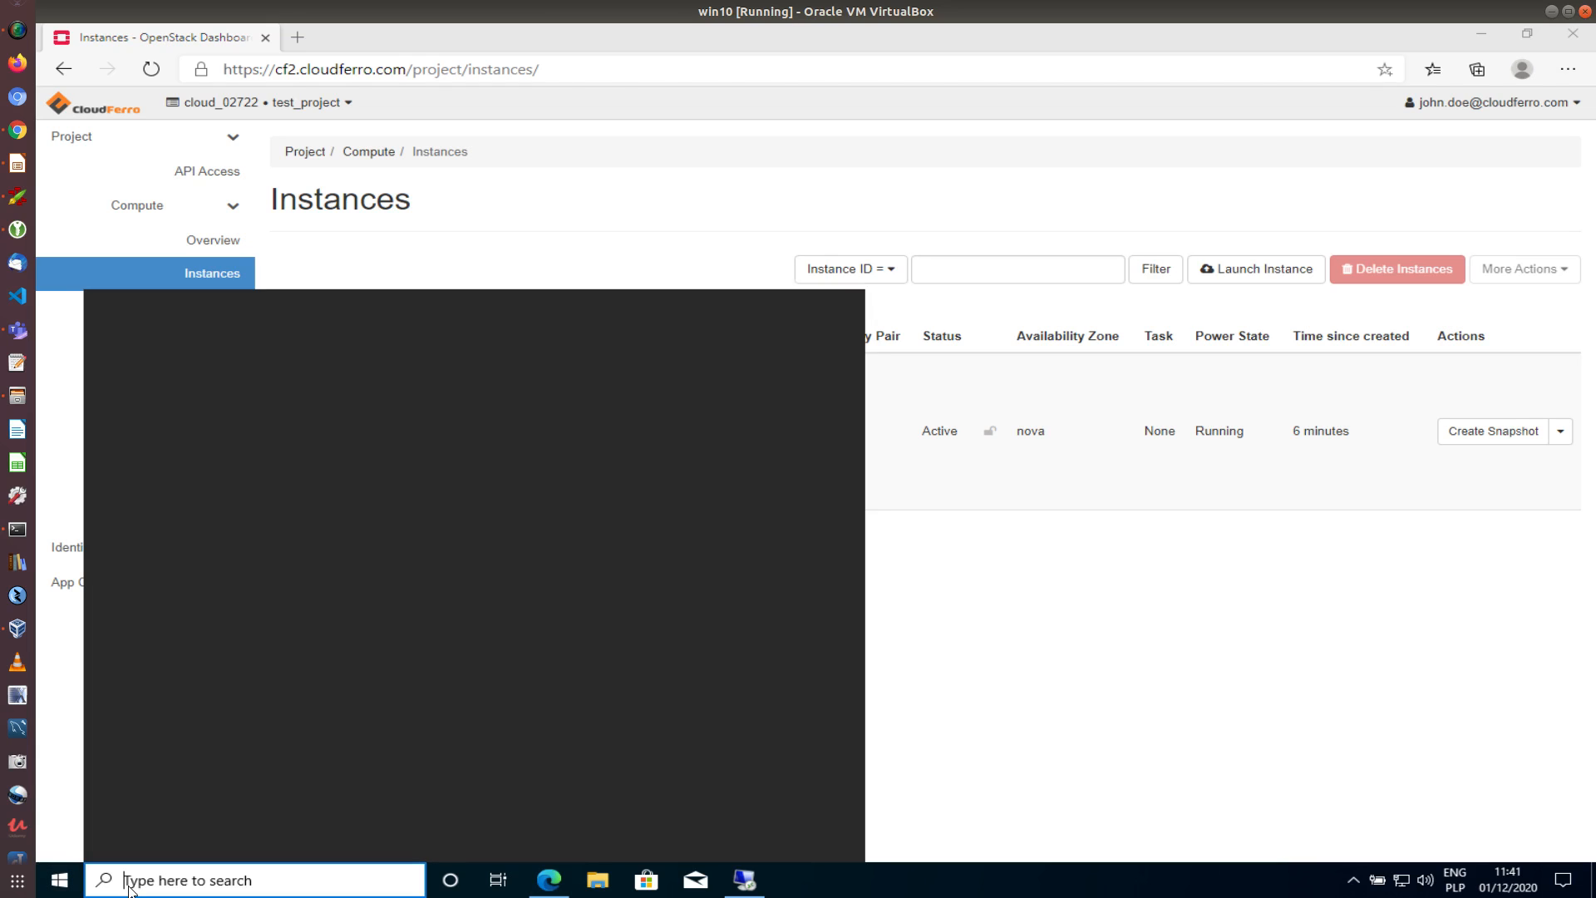
{"action": "left_click", "coordinate": [470, 426]}
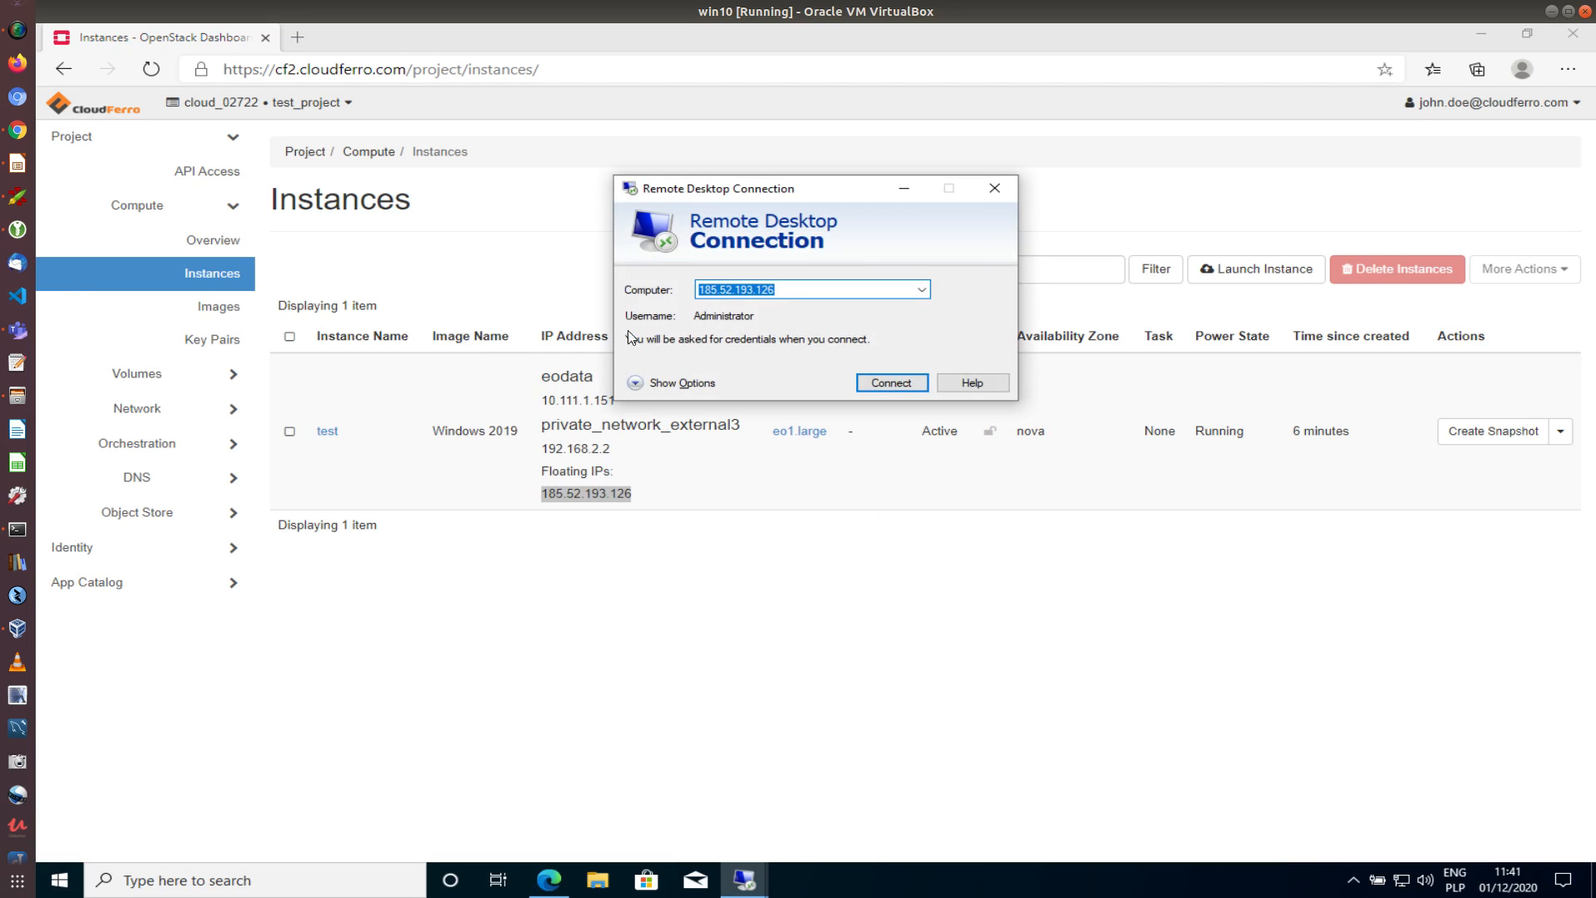
Reconnect to 185.52.193.126 as Administrator with the new password, accepting the certificate
{"action": "left_click", "coordinate": [890, 385]}
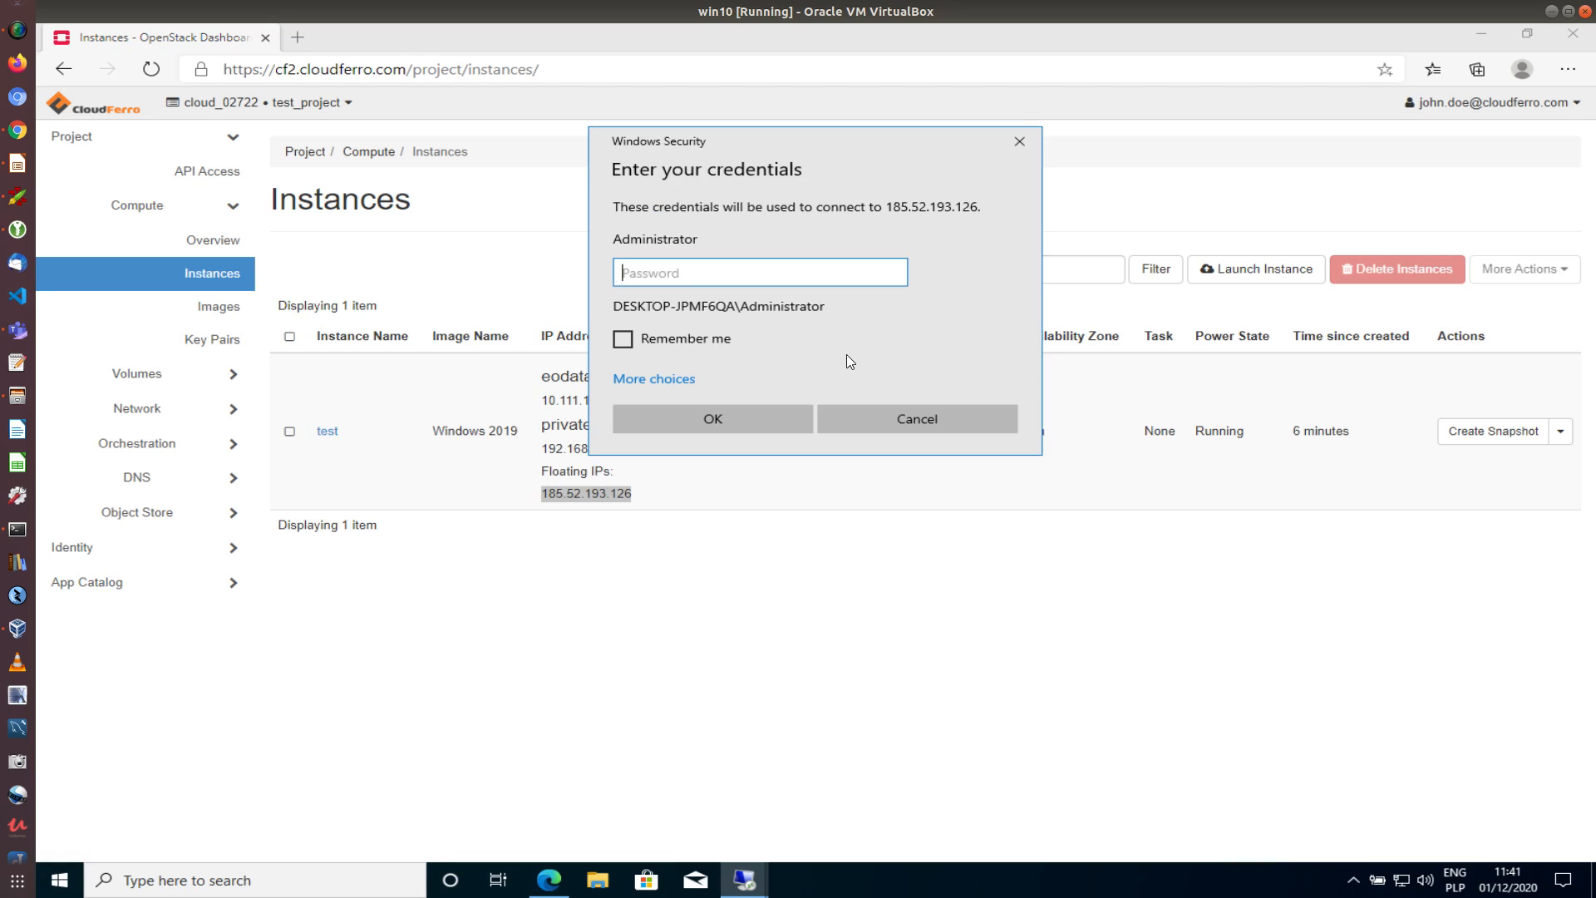
{"action": "right_click", "coordinate": [715, 272]}
{"action": "left_click", "coordinate": [777, 289]}
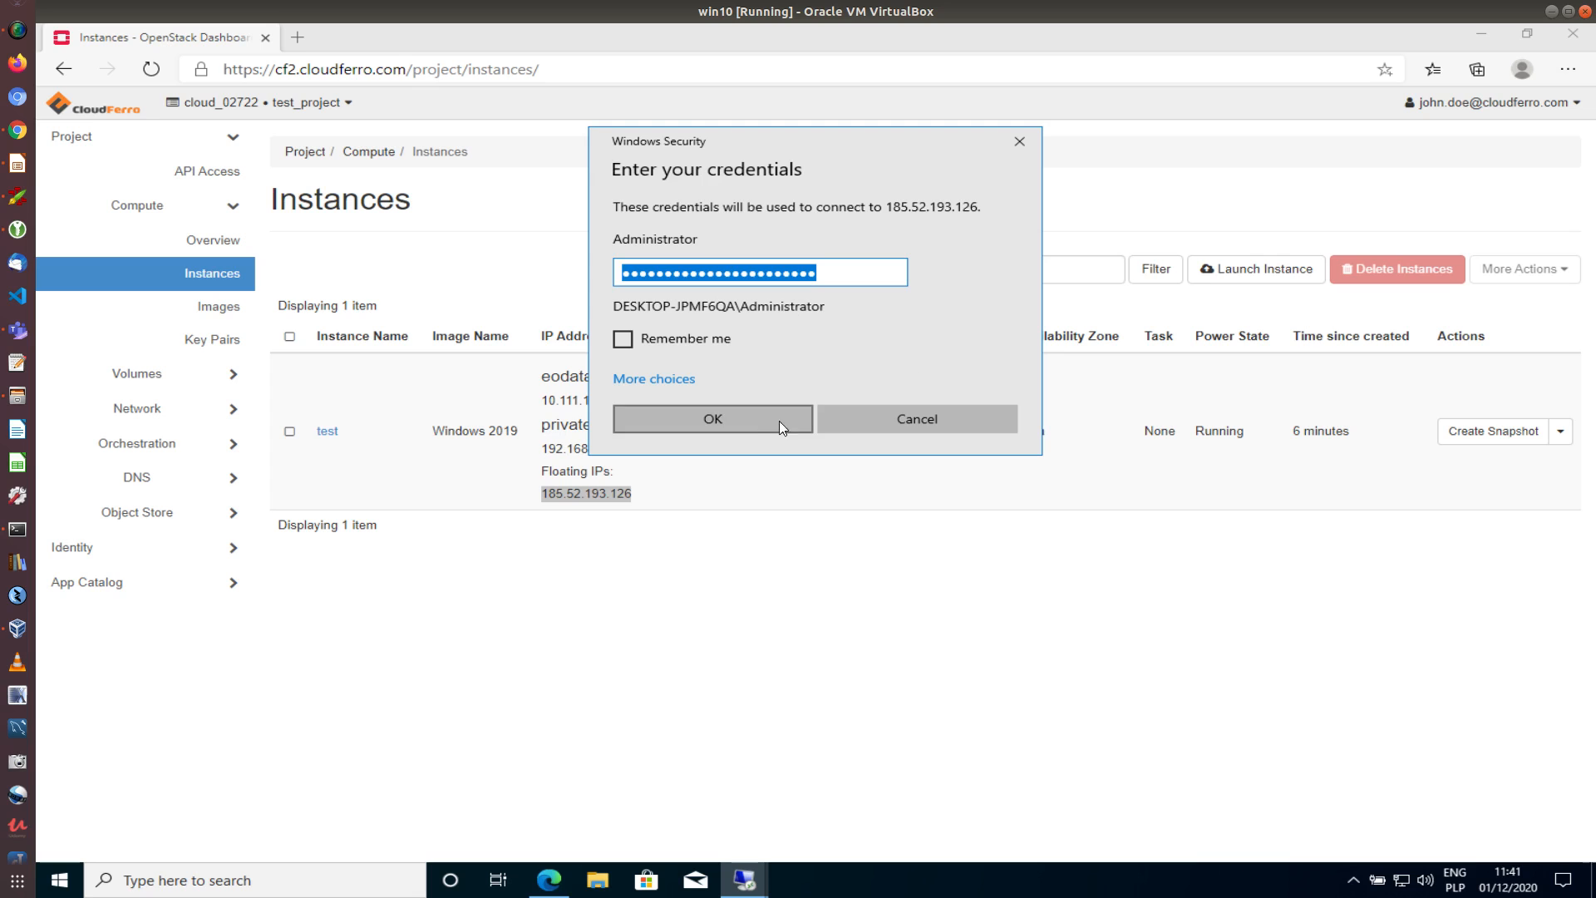
{"action": "left_click", "coordinate": [746, 419]}
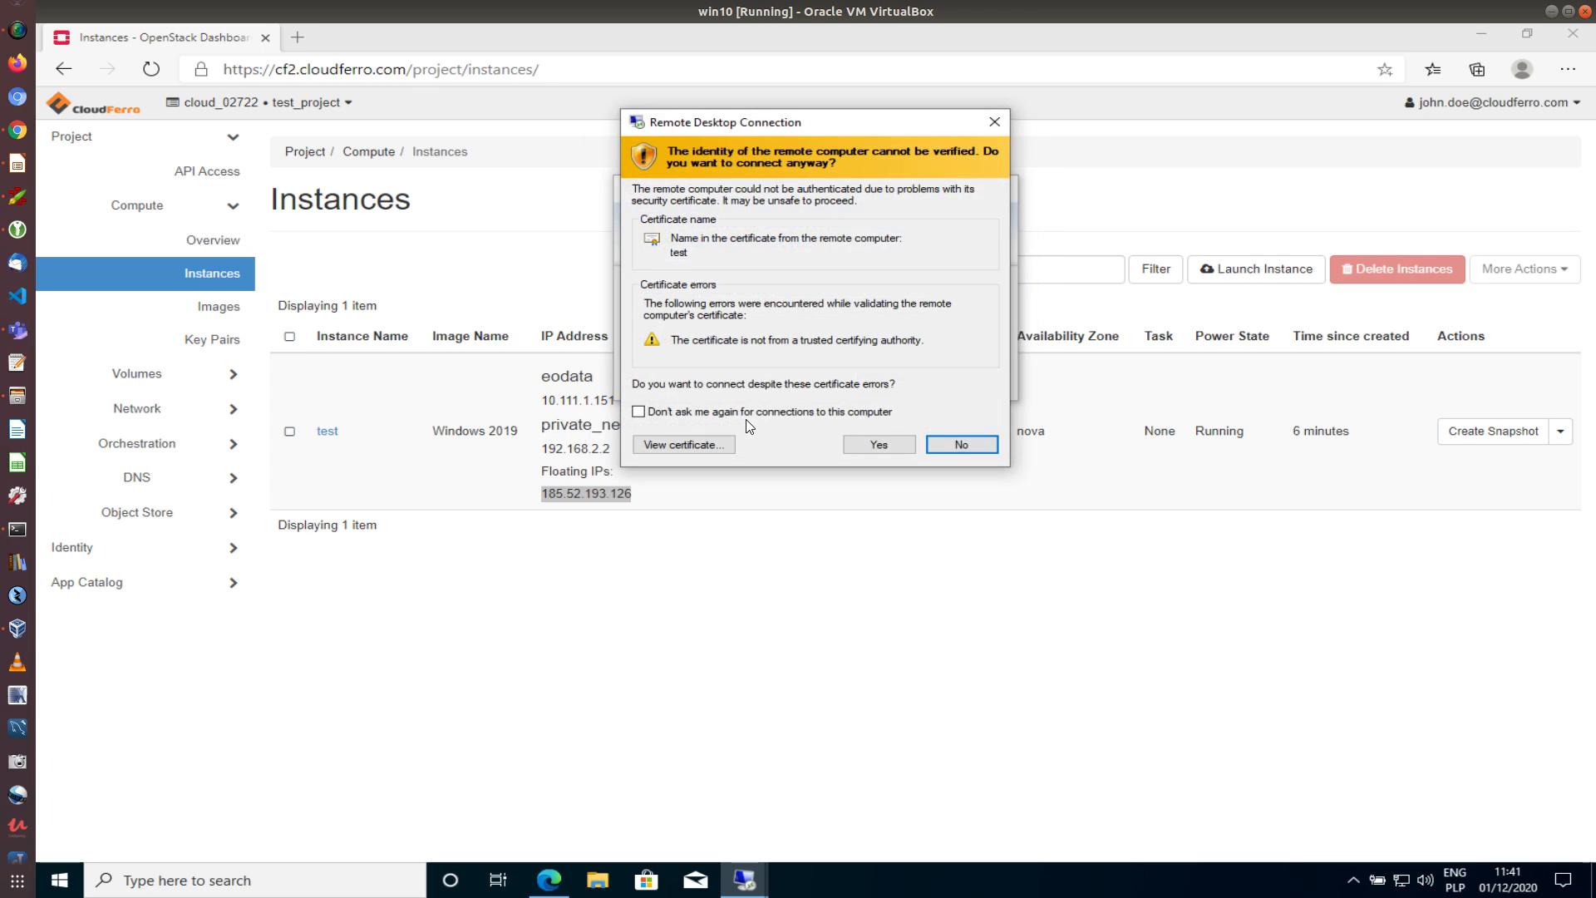
{"action": "left_click", "coordinate": [861, 447]}
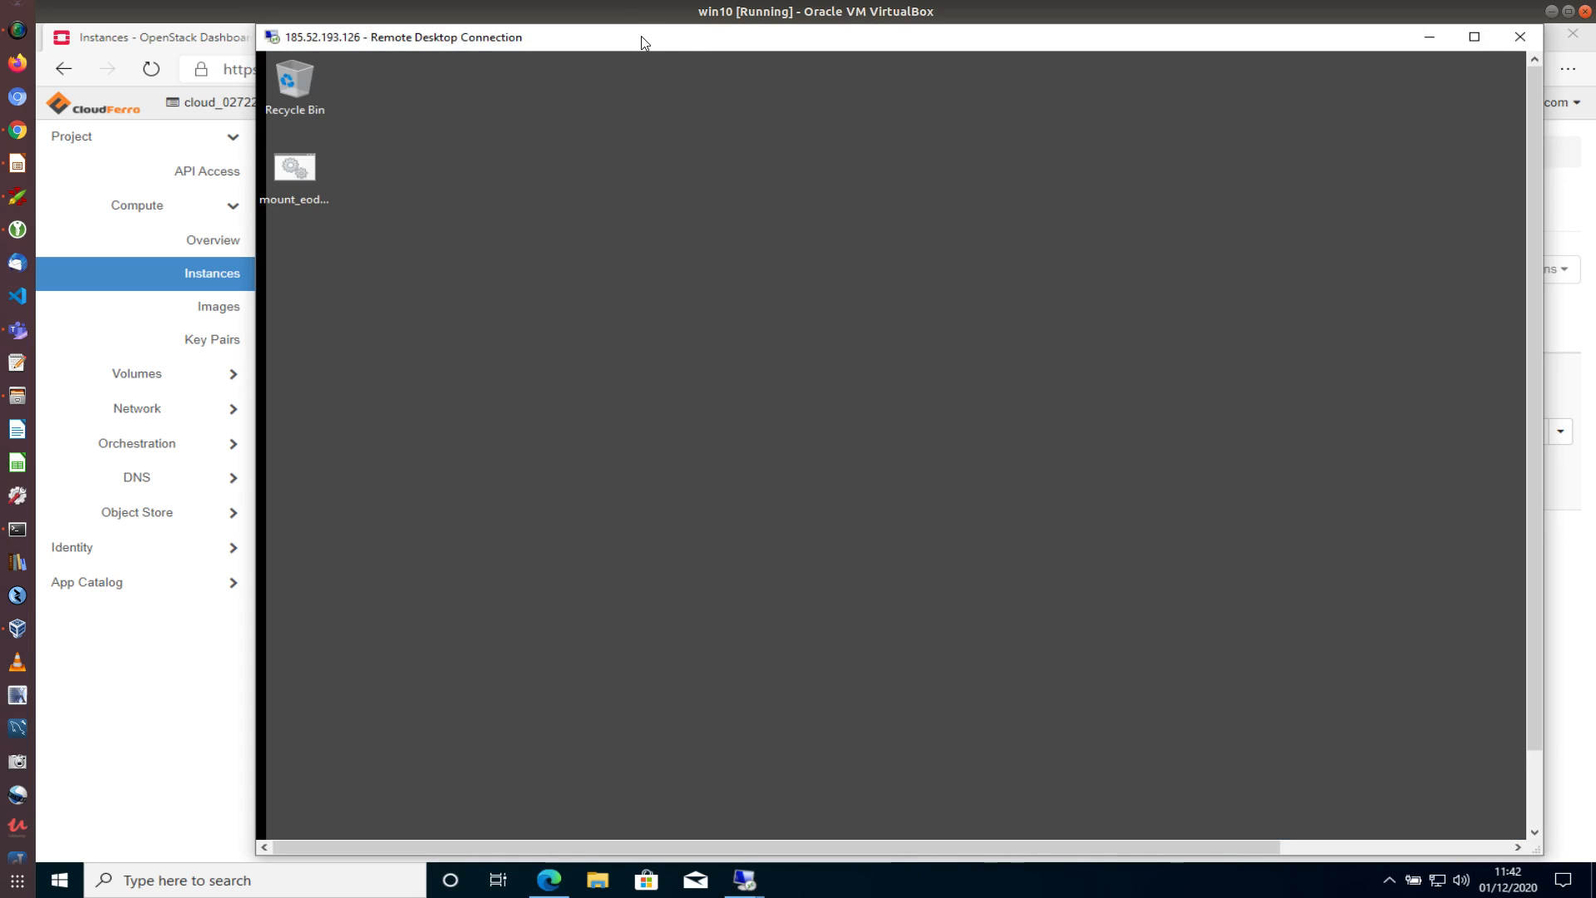
Move the session window aside to view the Instances page, then back over it
{"action": "left_click_drag", "start_coordinate": [640, 37], "coordinate": [1116, 405]}
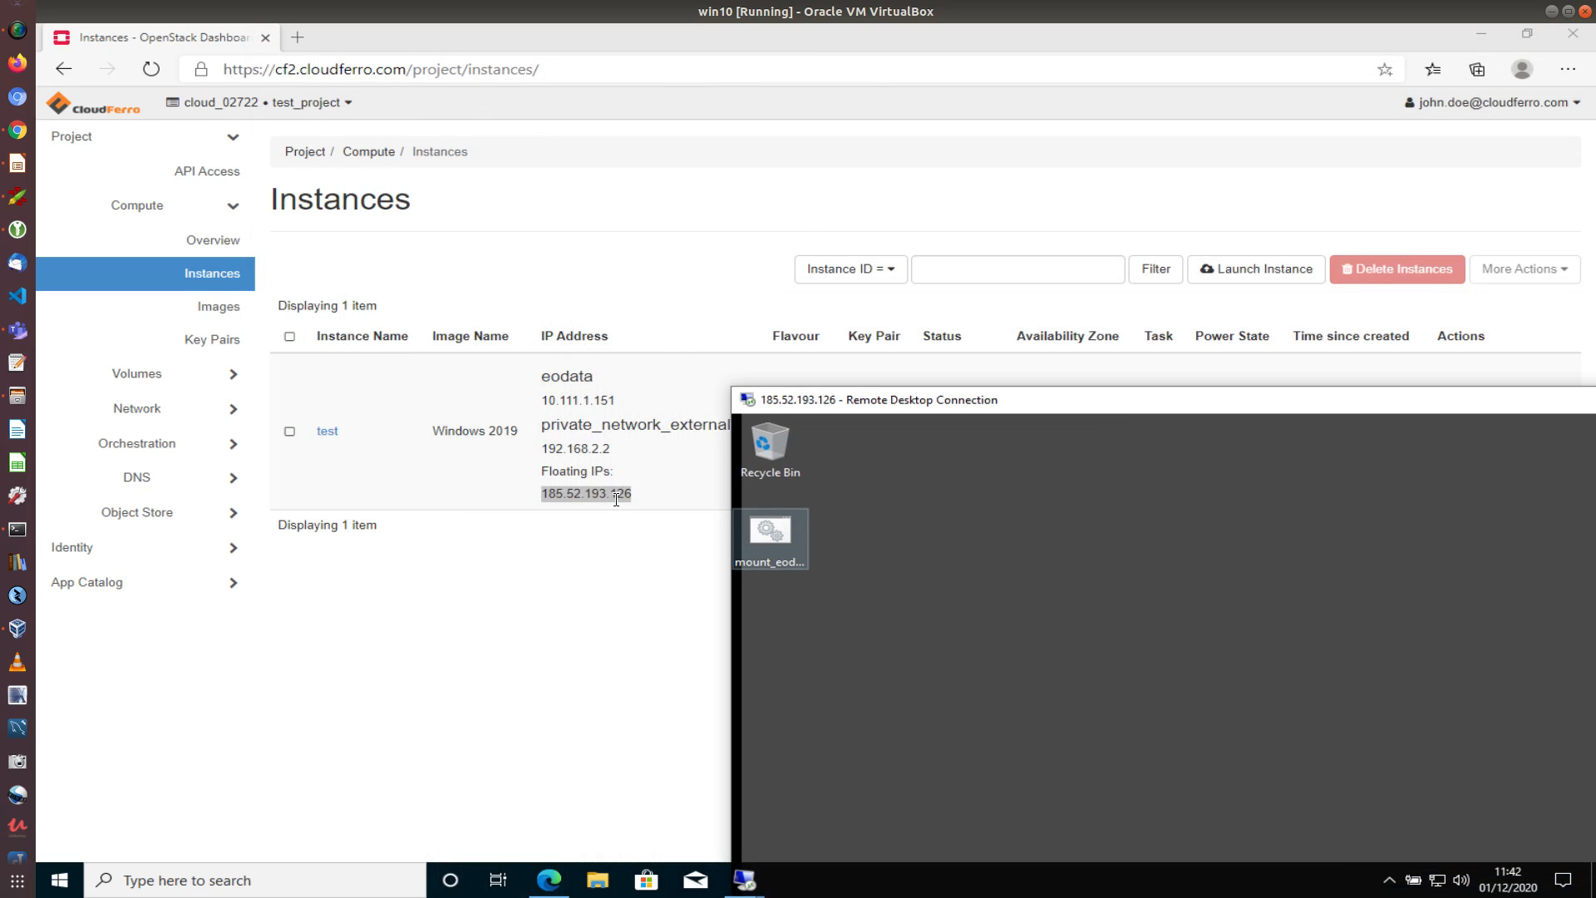
{"action": "left_click_drag", "start_coordinate": [1018, 403], "coordinate": [549, 54]}
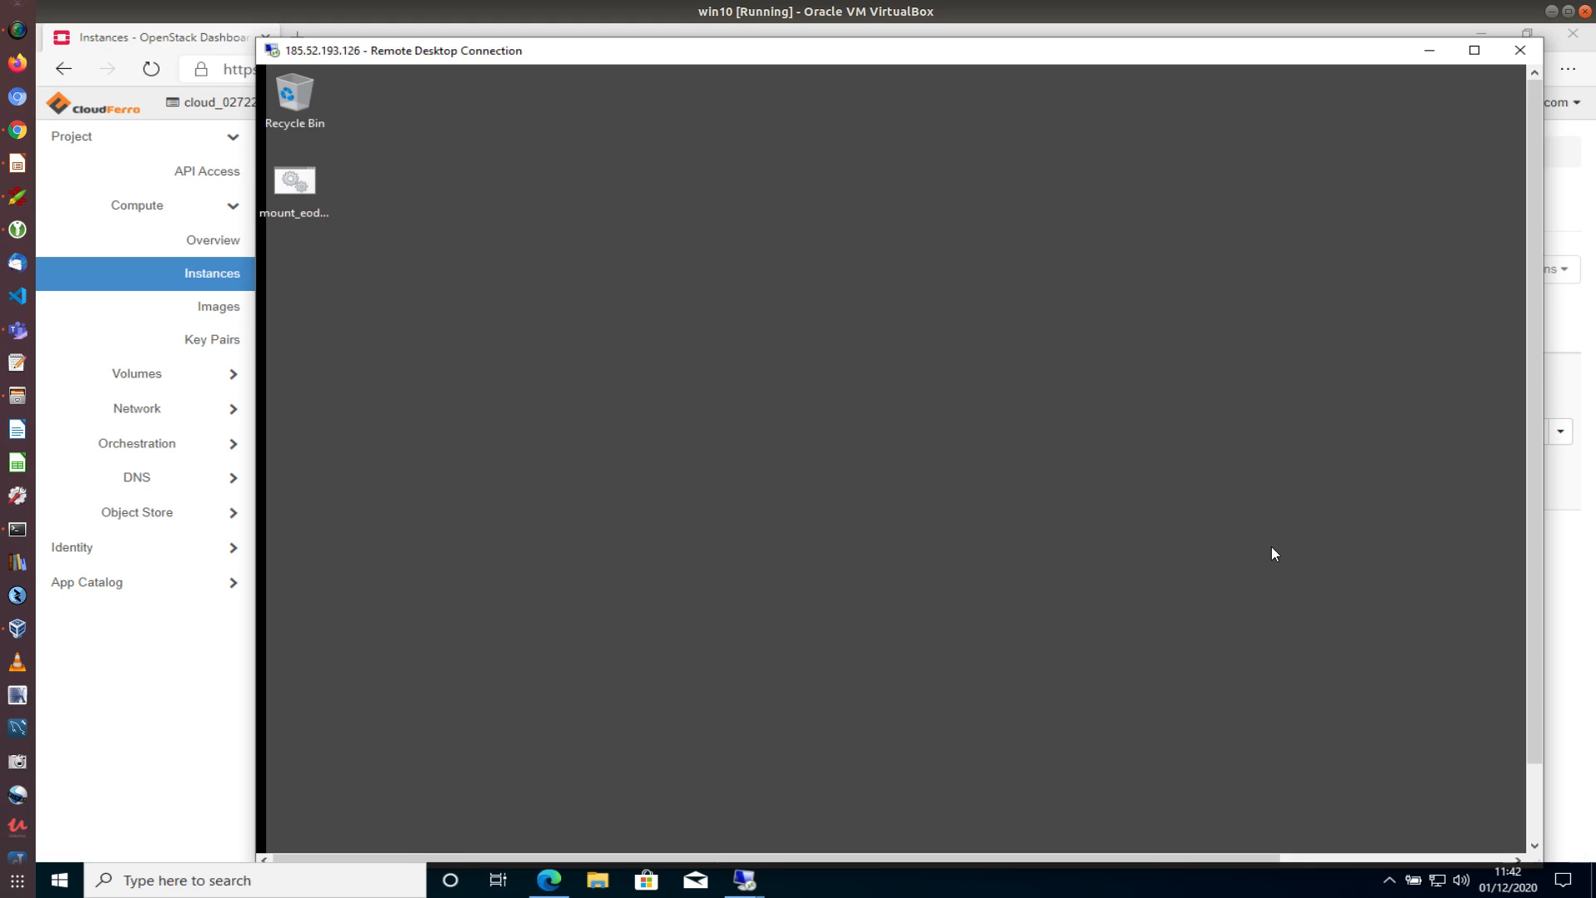
{"action": "left_click_drag", "start_coordinate": [1533, 622], "coordinate": [1547, 750]}
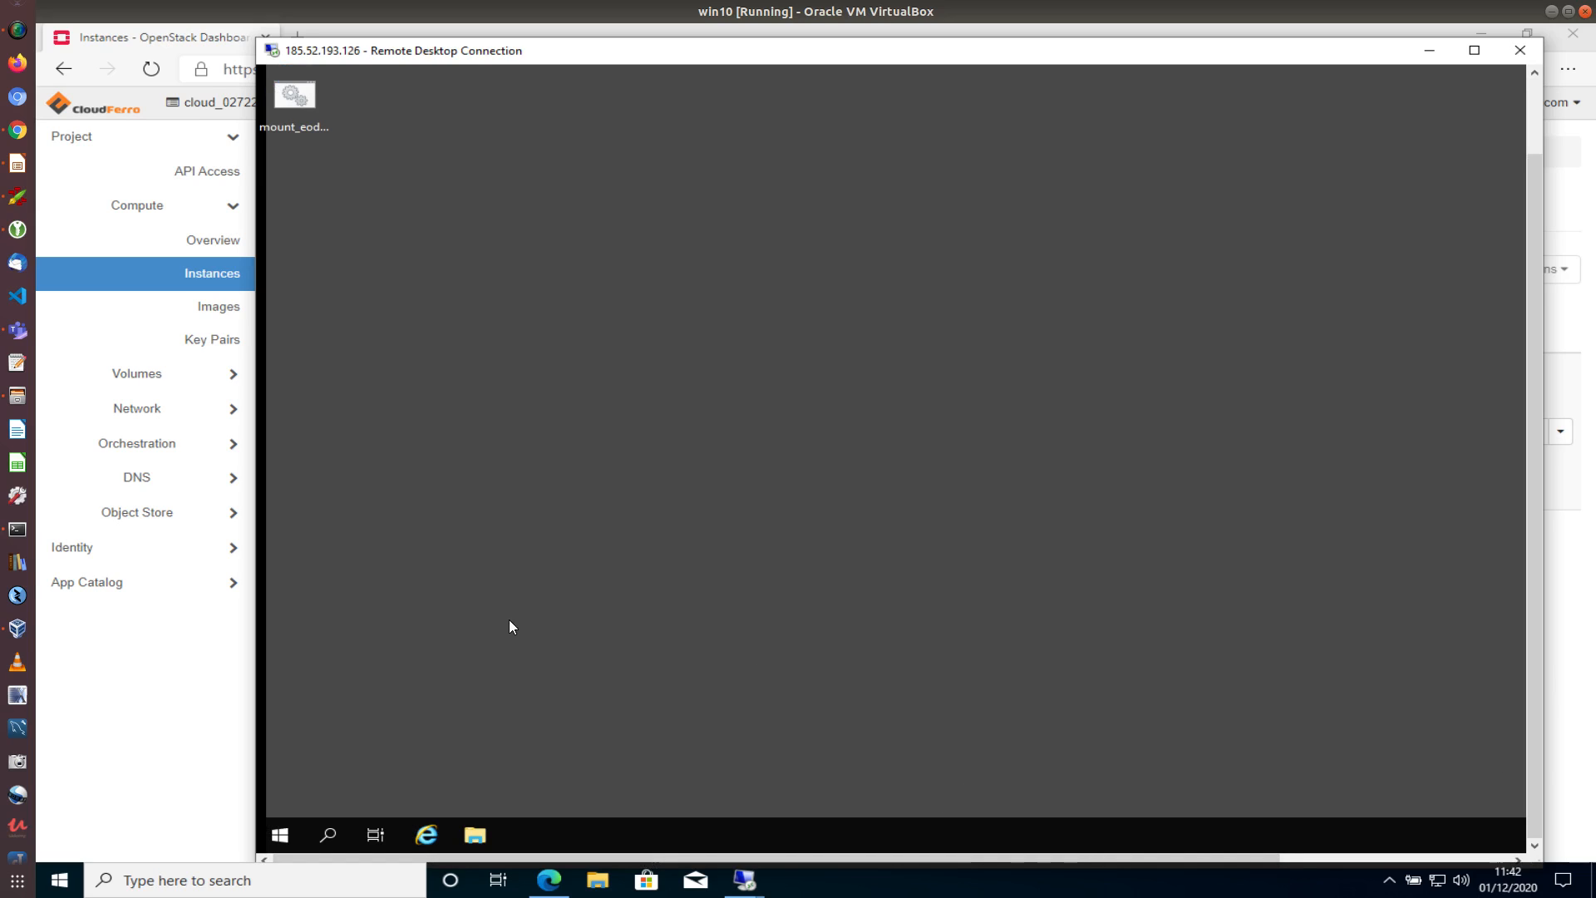
Open File Explorer's This PC view, showing only OS (C:), and select the mount_eodata icon
{"action": "left_click", "coordinate": [478, 834]}
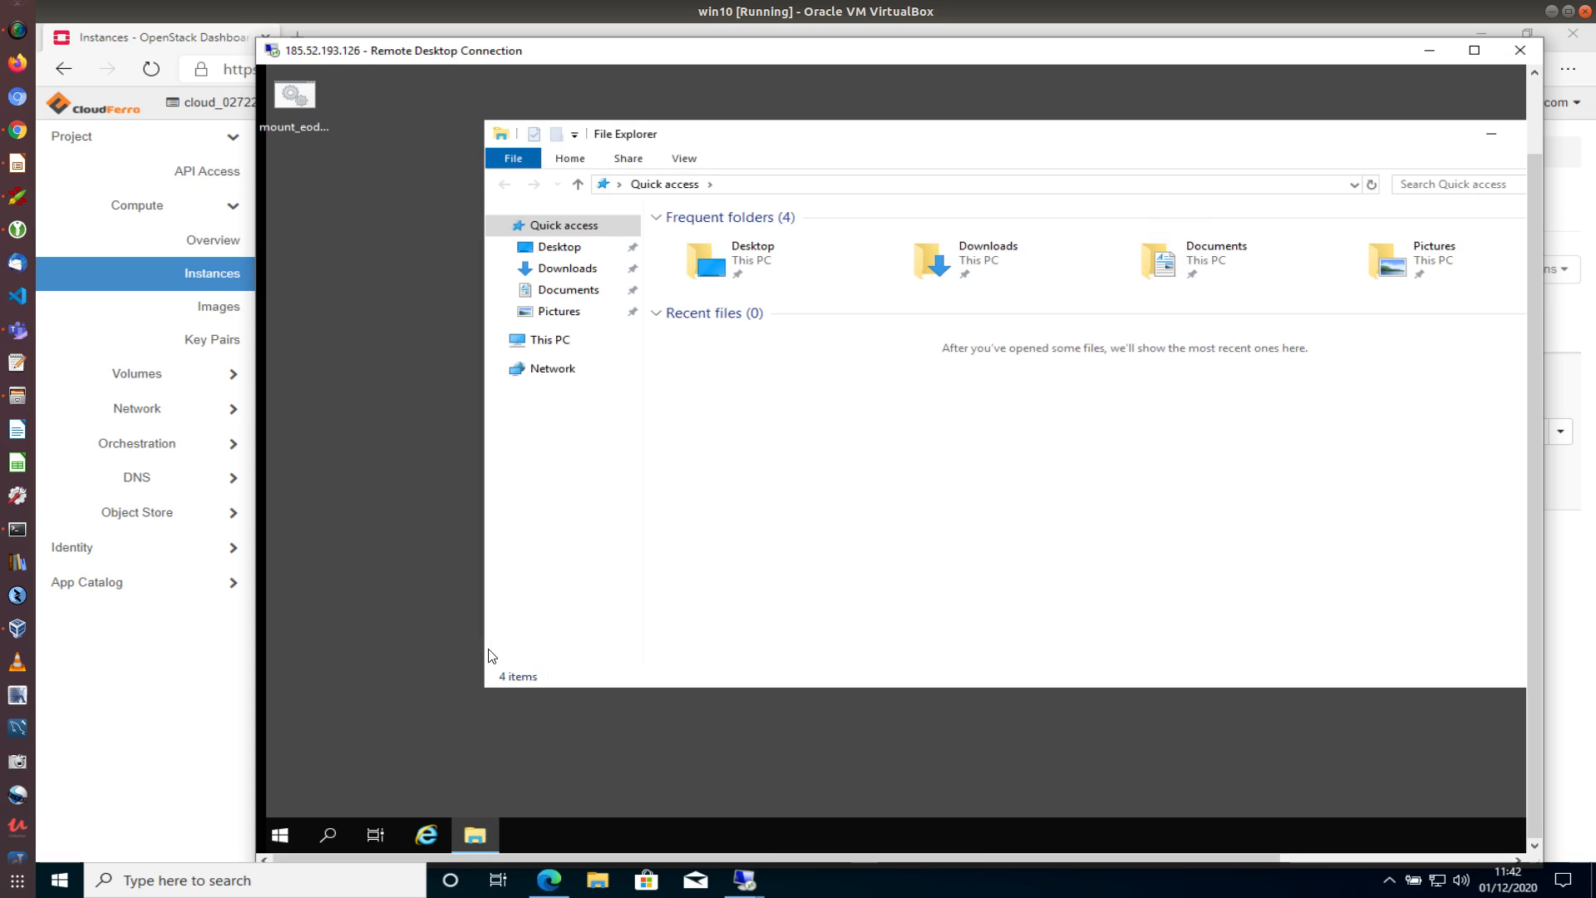
{"action": "left_click", "coordinate": [555, 348]}
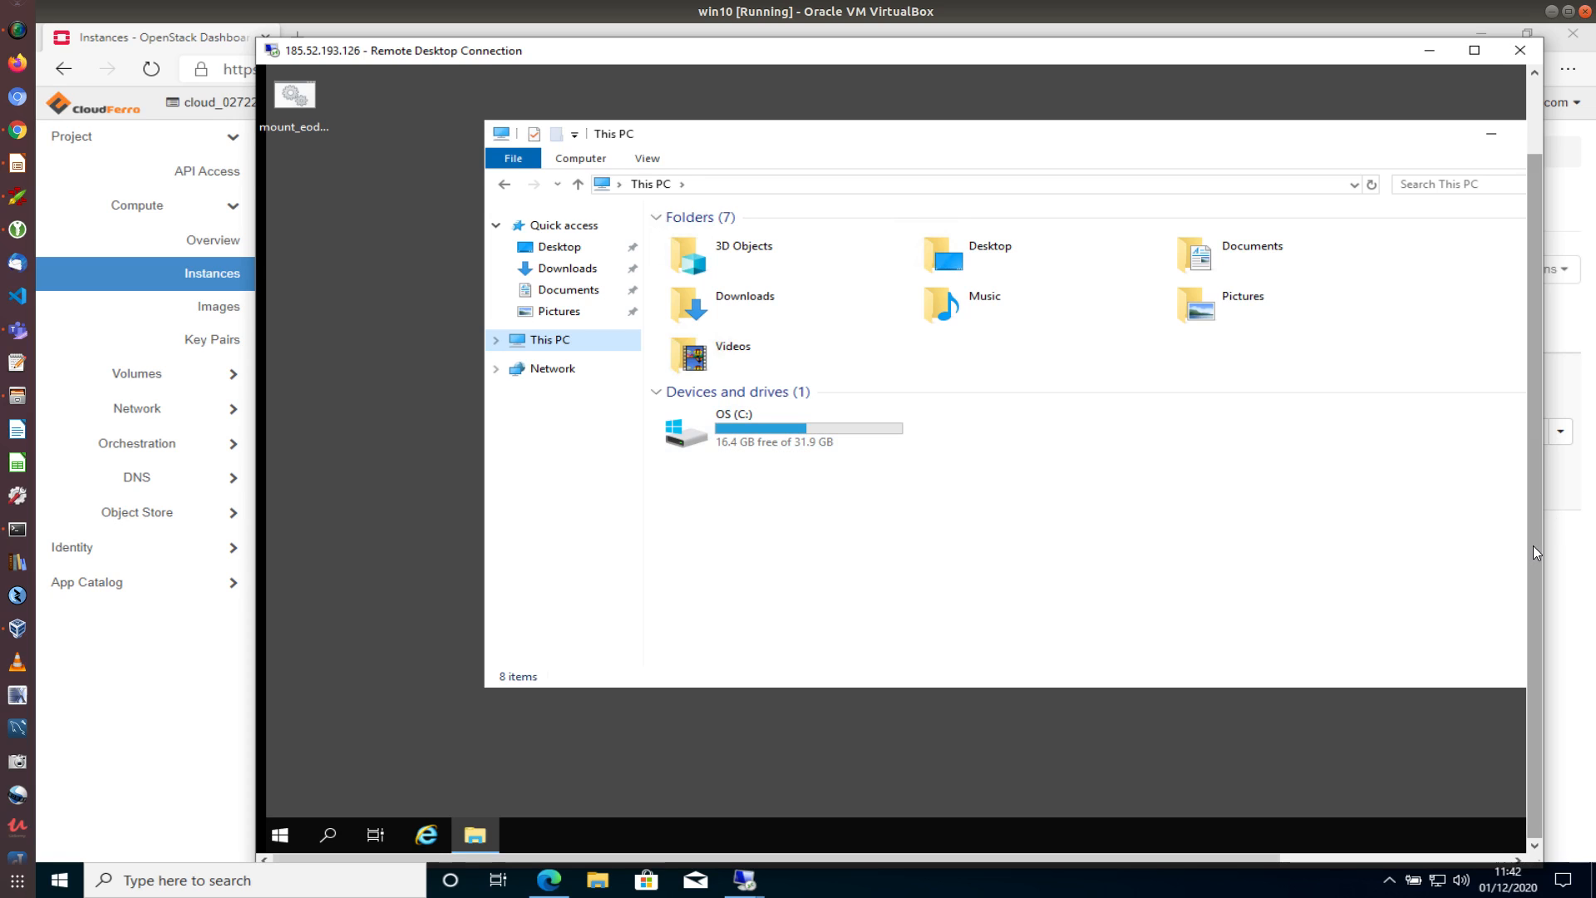
{"action": "left_click_drag", "start_coordinate": [1532, 545], "coordinate": [1554, 460]}
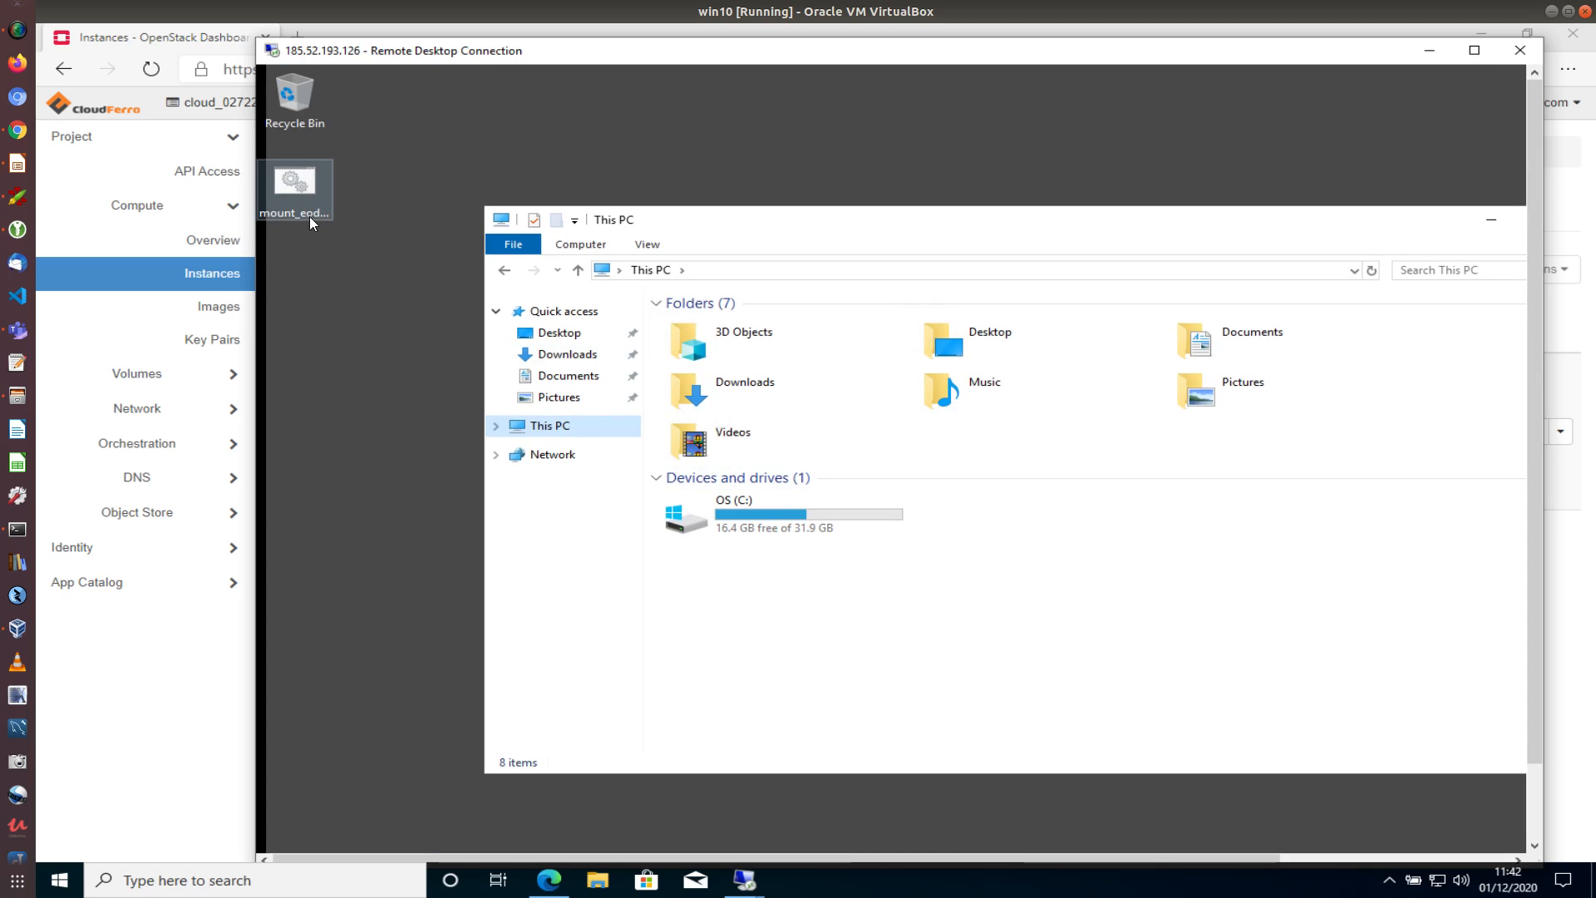
{"action": "left_click", "coordinate": [287, 185]}
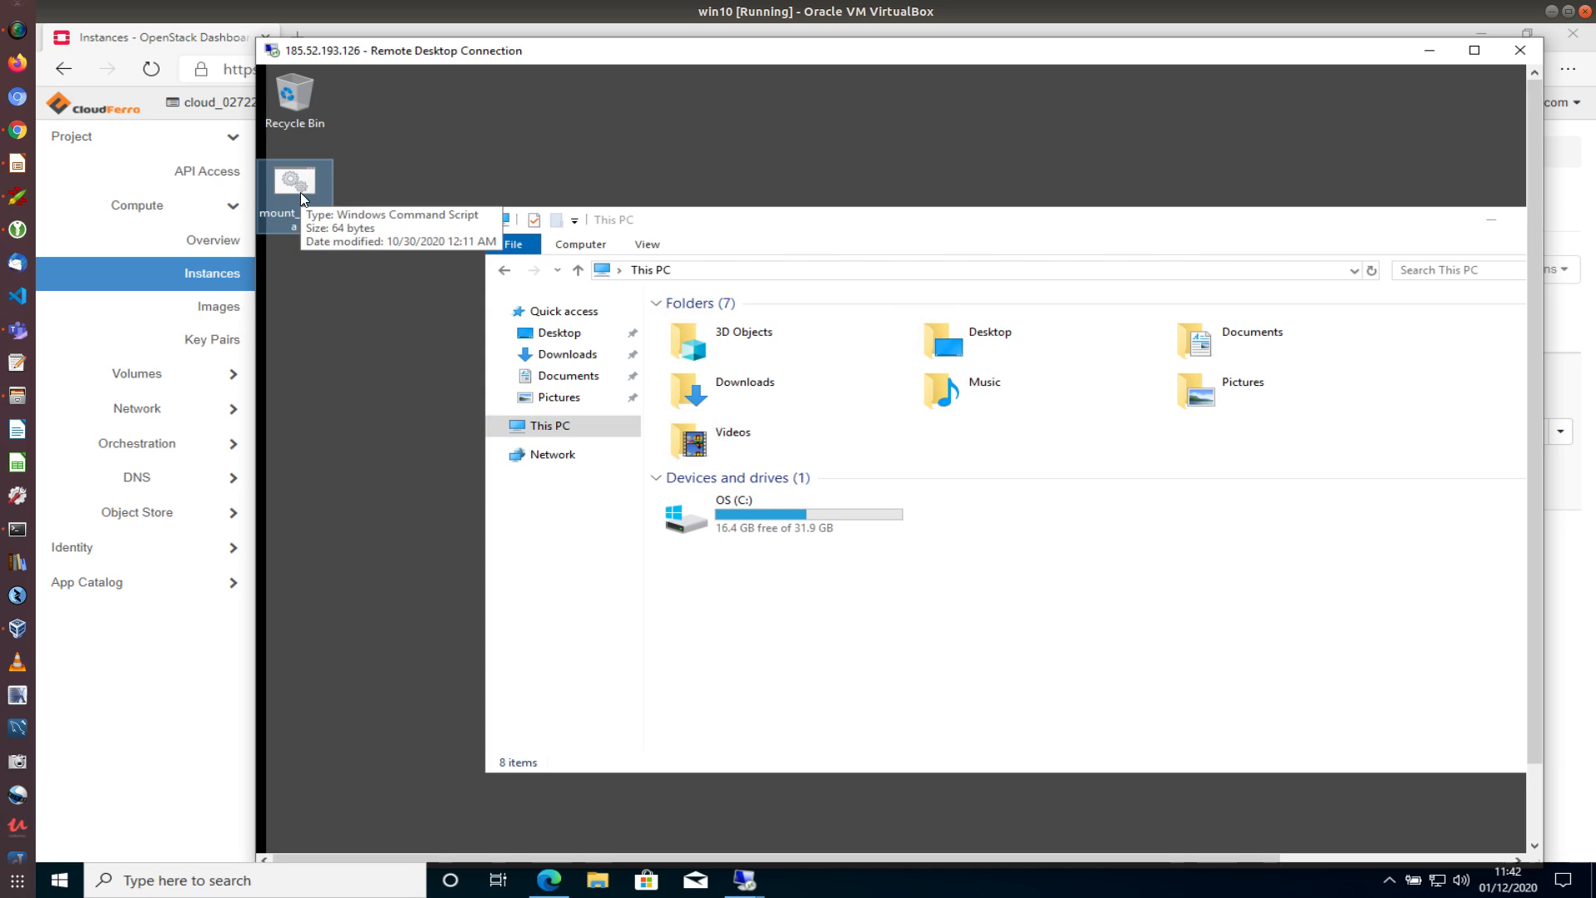
Run the mount_eodata script to mount eodata NFS as Y:, then close its command window
{"action": "double_click", "coordinate": [296, 183]}
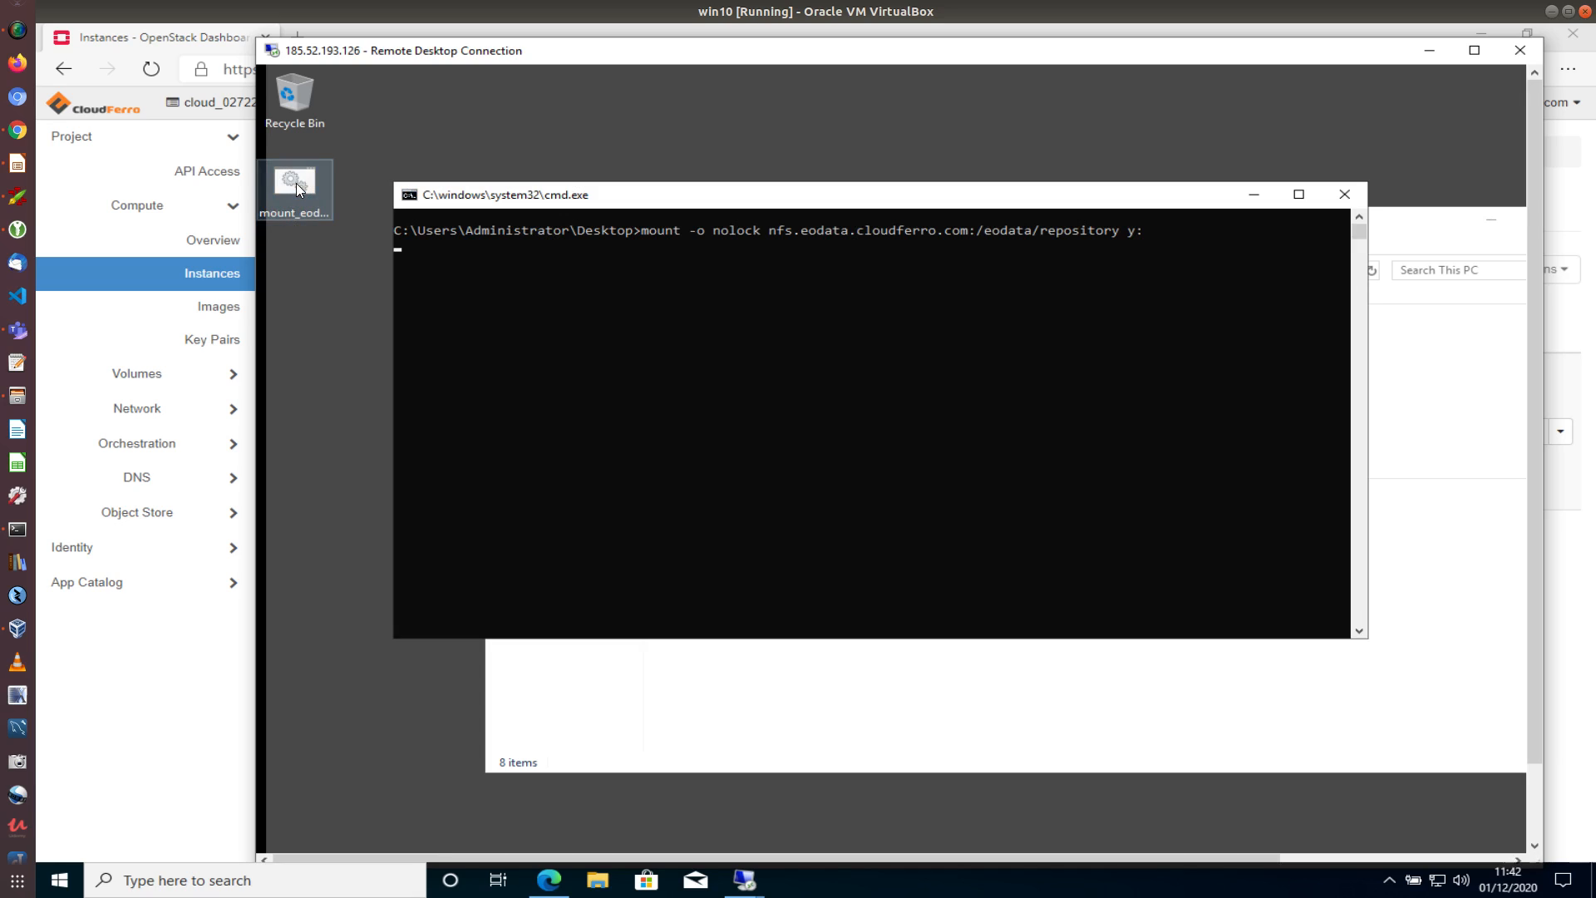
{"action": "left_click_drag", "start_coordinate": [657, 197], "coordinate": [600, 129]}
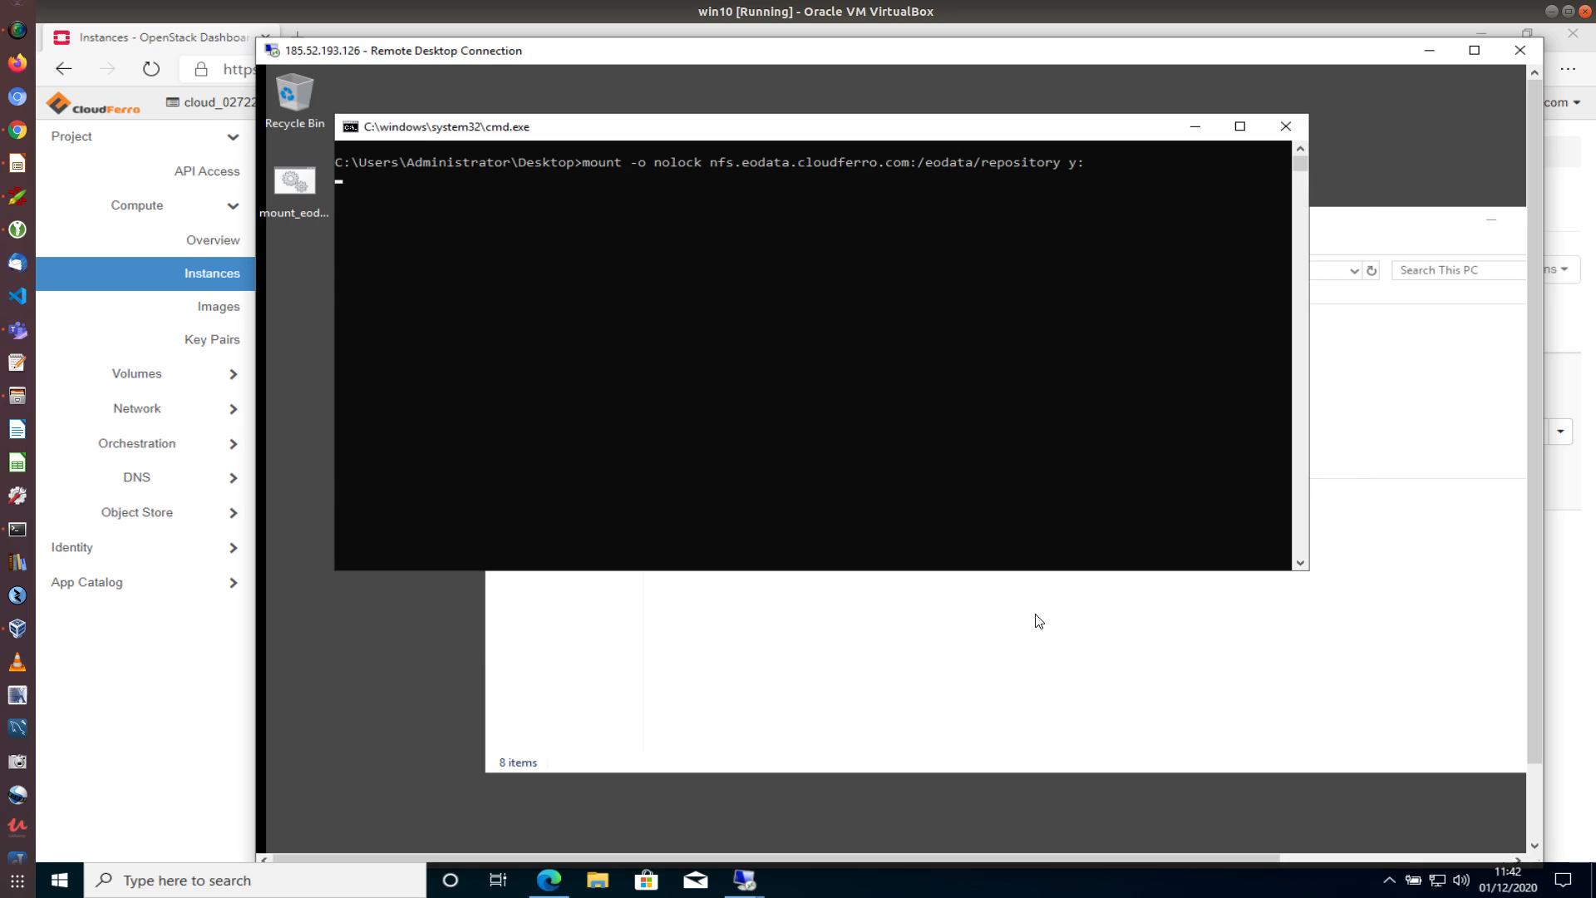
{"action": "left_click", "coordinate": [1053, 641]}
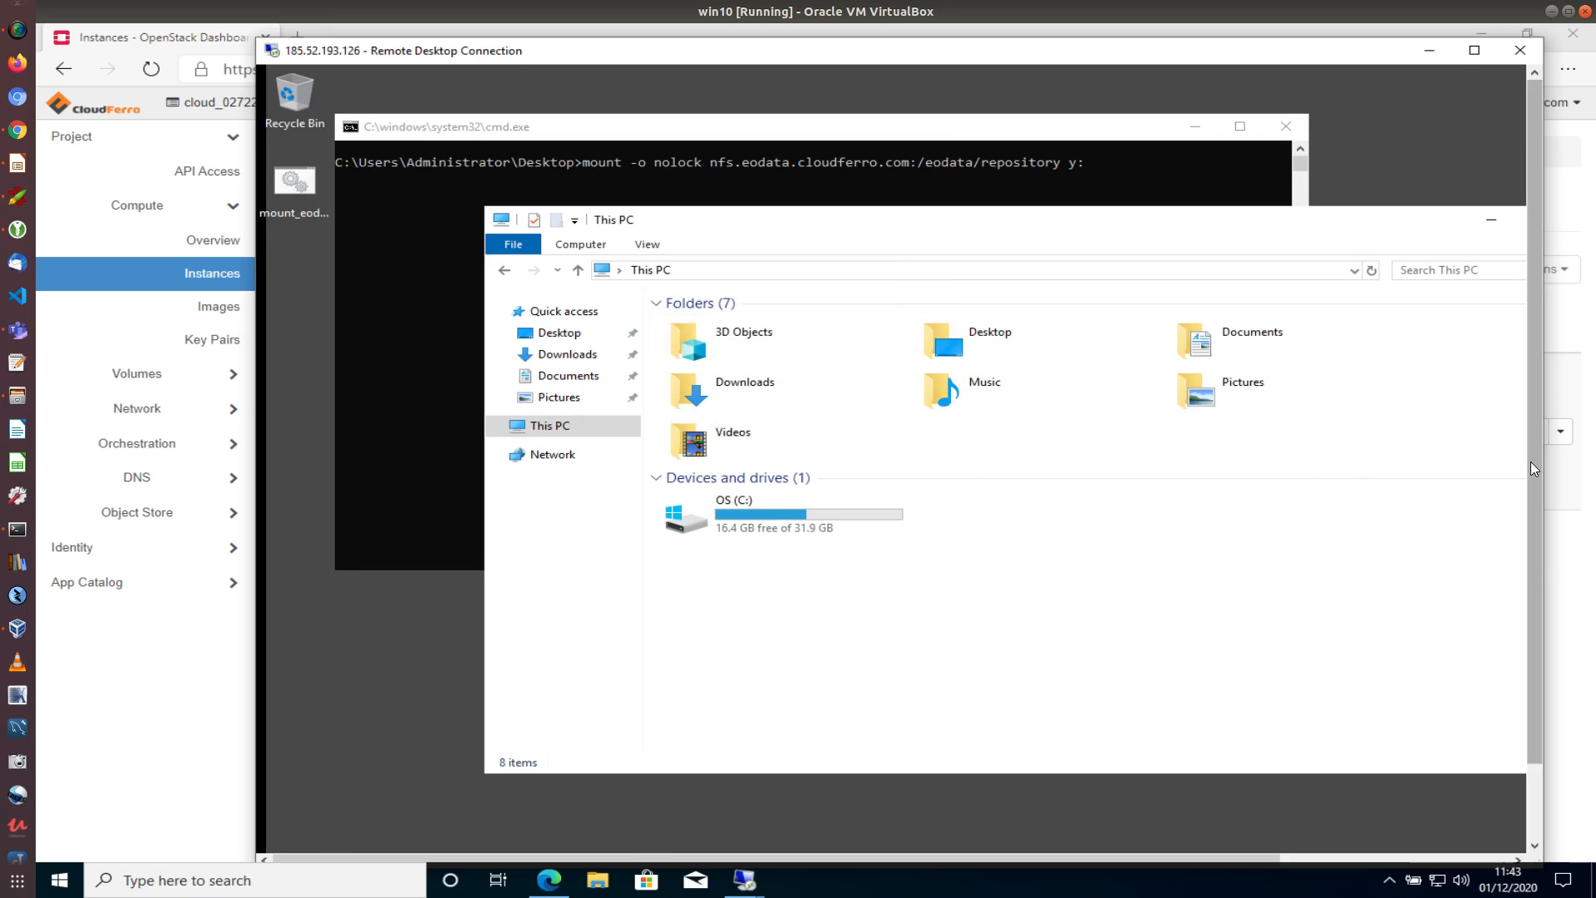
{"action": "left_click_drag", "start_coordinate": [1534, 467], "coordinate": [1537, 570]}
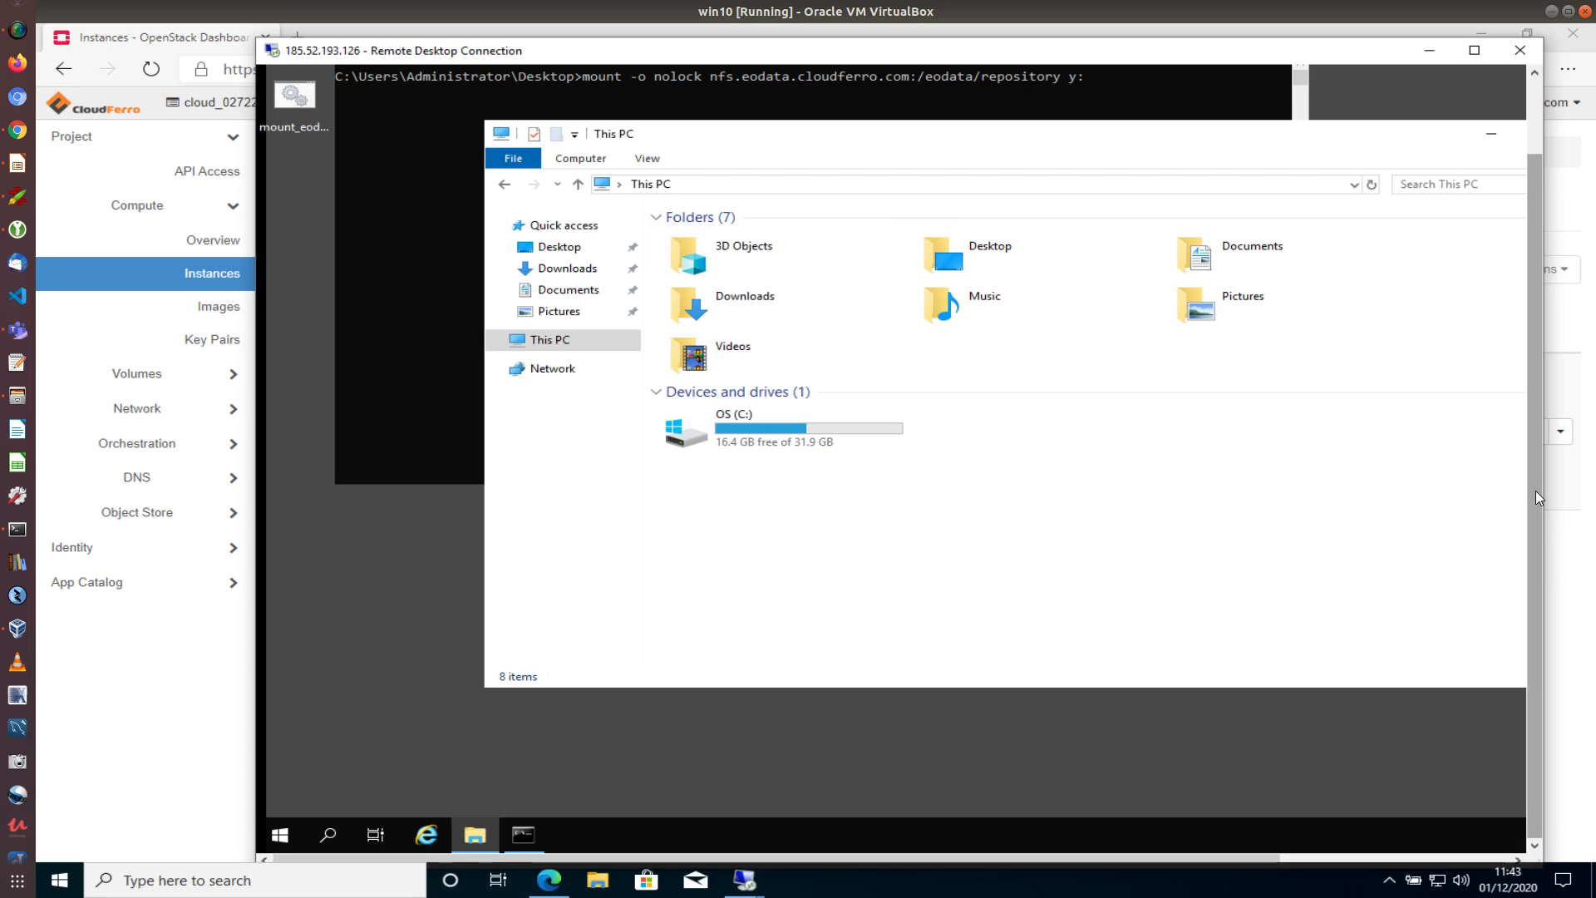
{"action": "left_click_drag", "start_coordinate": [1534, 490], "coordinate": [1549, 387]}
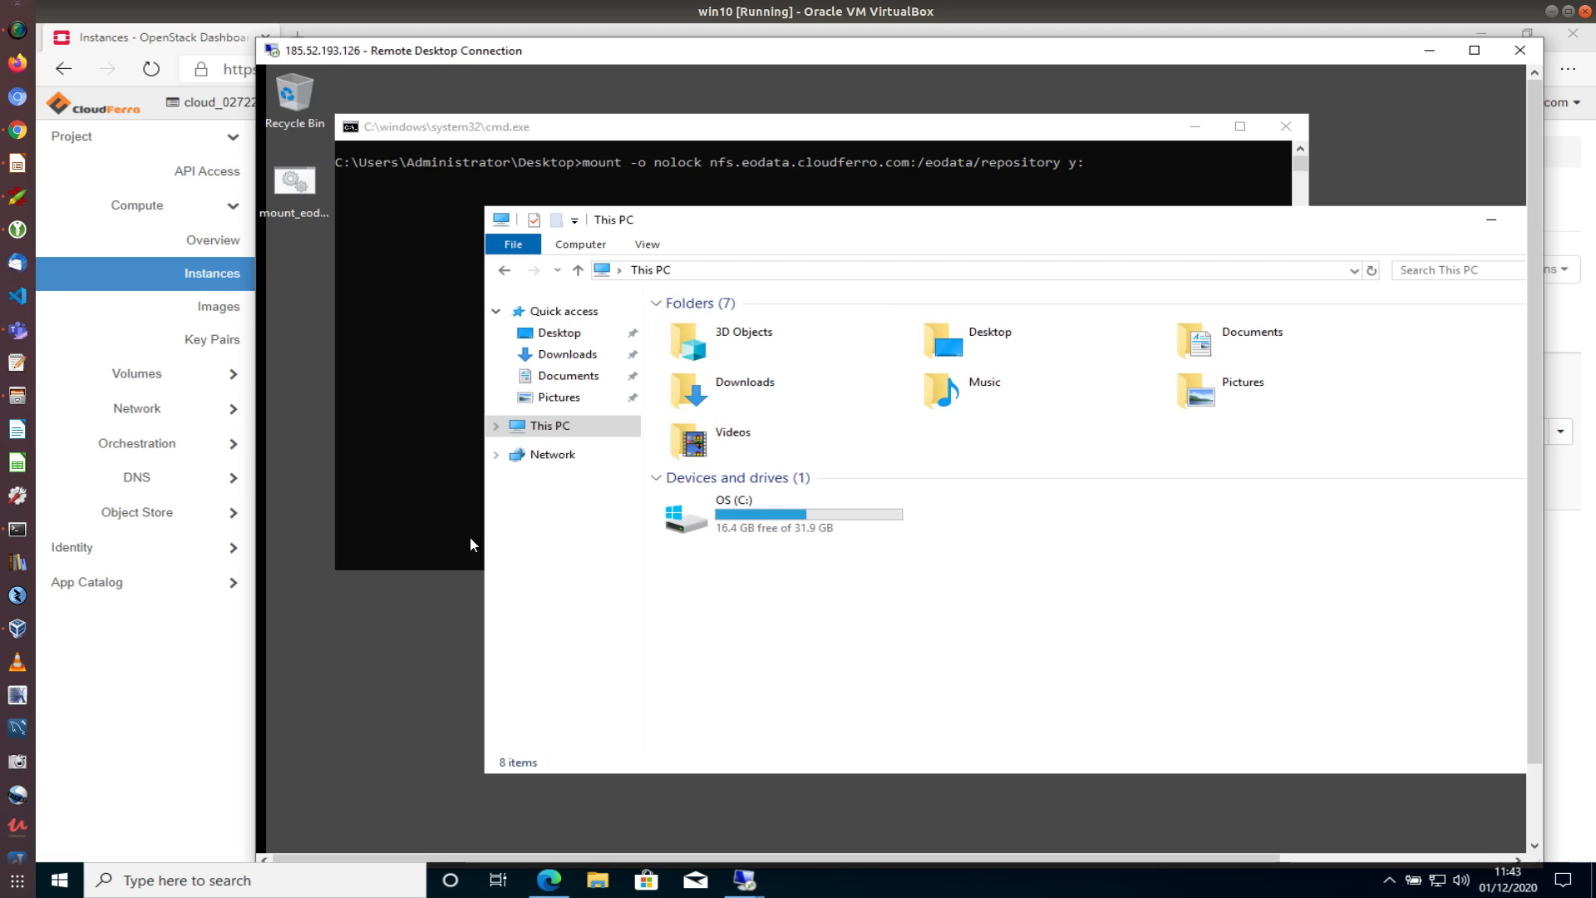
{"action": "left_click", "coordinate": [1284, 124]}
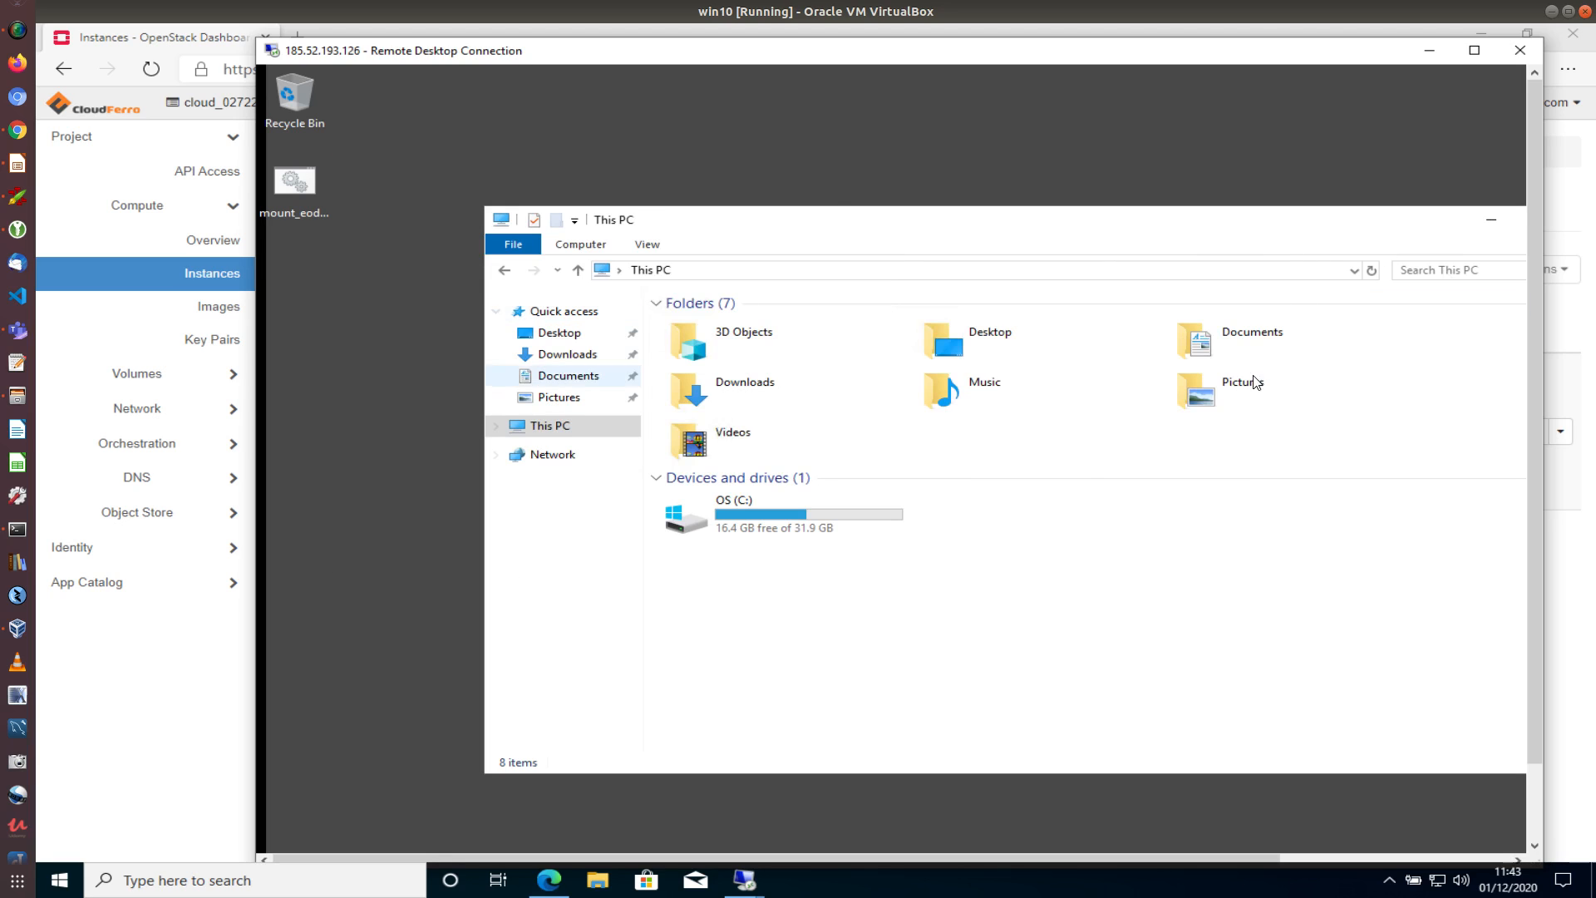
{"action": "left_click_drag", "start_coordinate": [1534, 314], "coordinate": [1371, 517]}
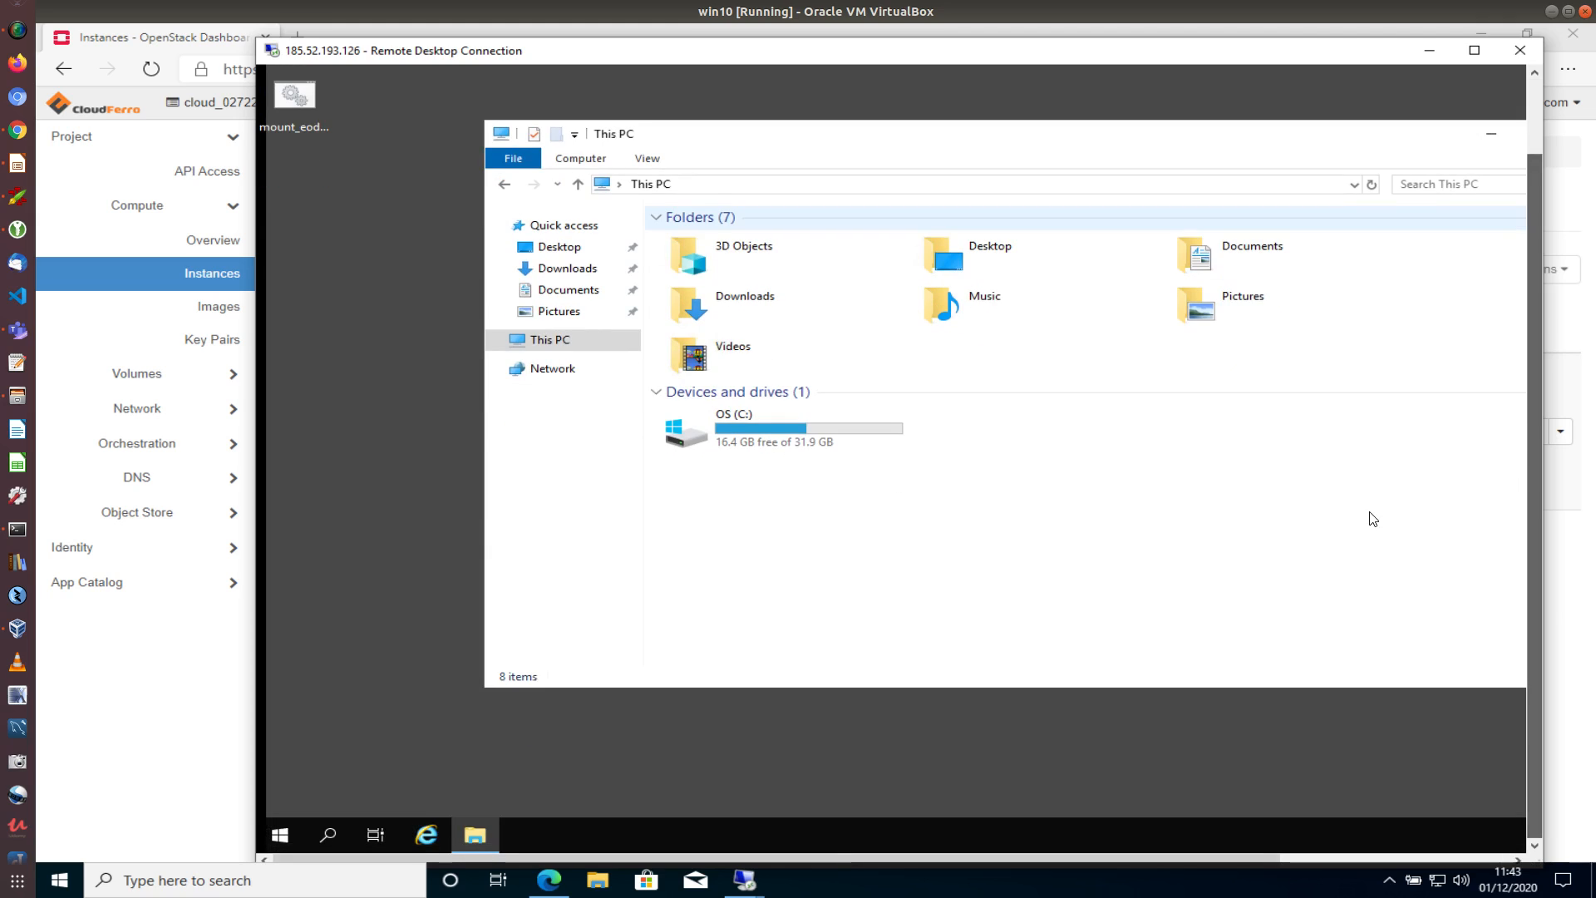
Start an administrator command prompt by running cmd from the Run dialog
{"action": "right_click", "coordinate": [285, 835]}
{"action": "left_click", "coordinate": [331, 750]}
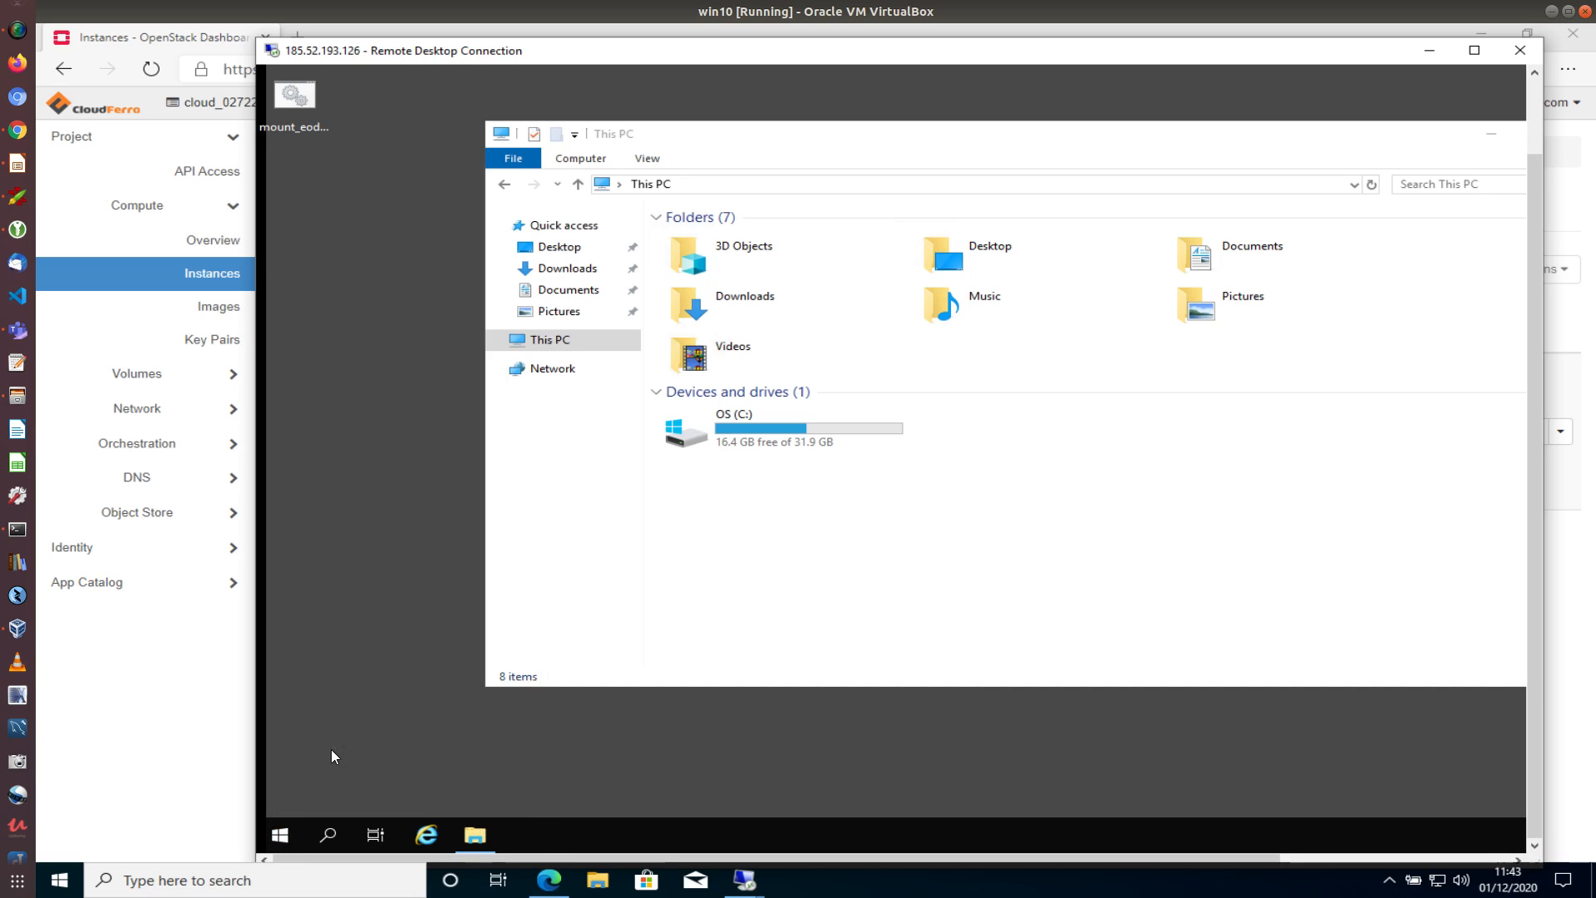
{"action": "type", "text": "c"}
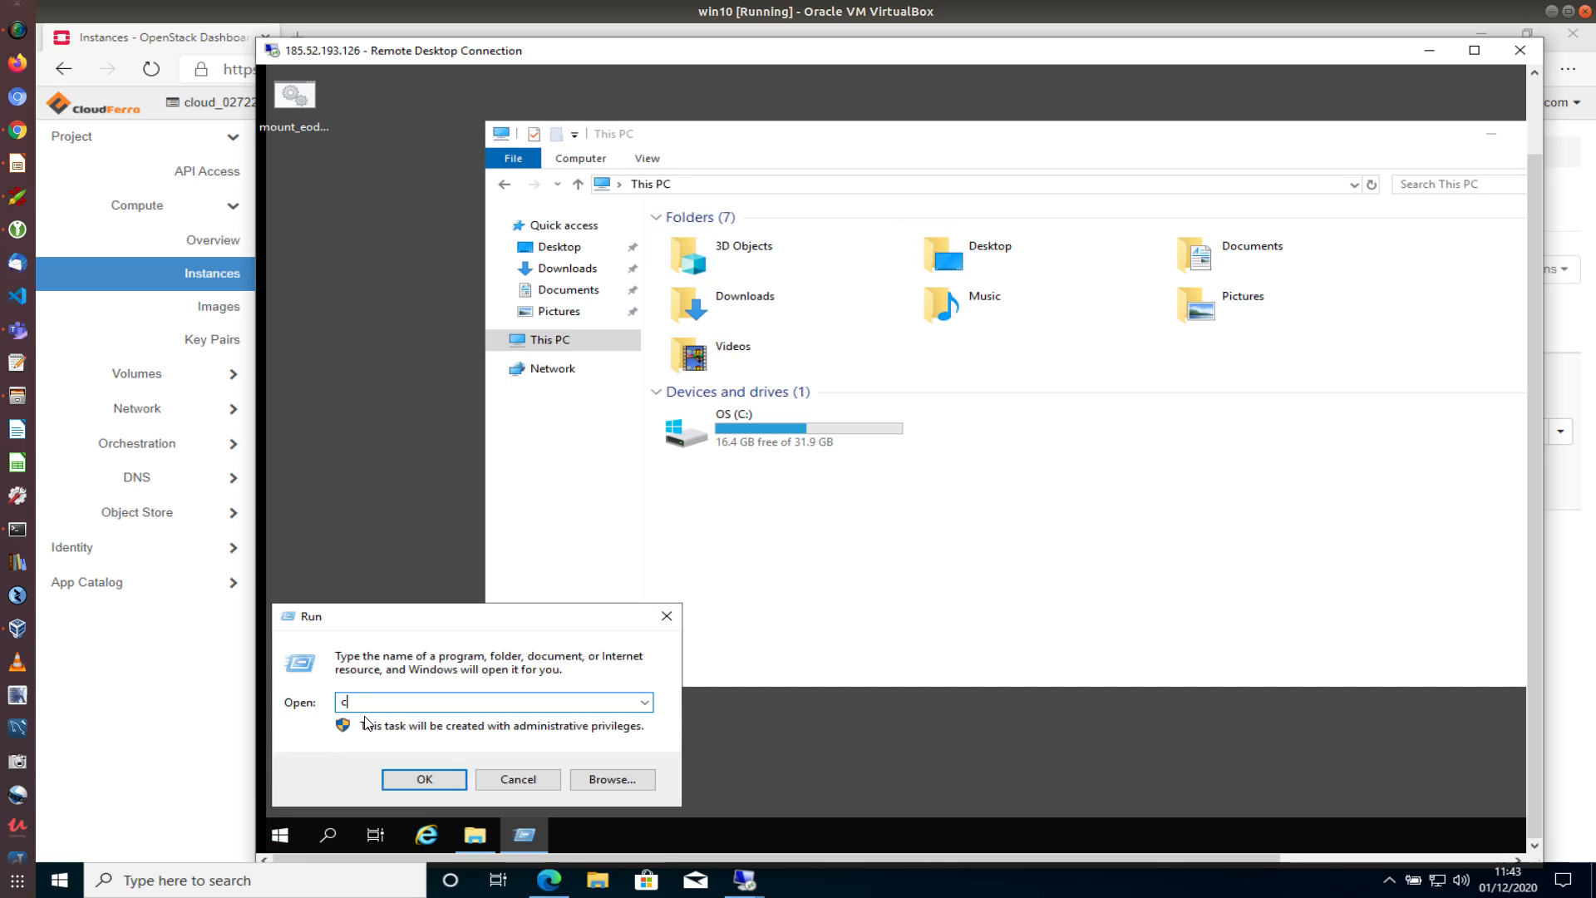
{"action": "type", "text": "md"}
{"action": "key", "text": "Return"}
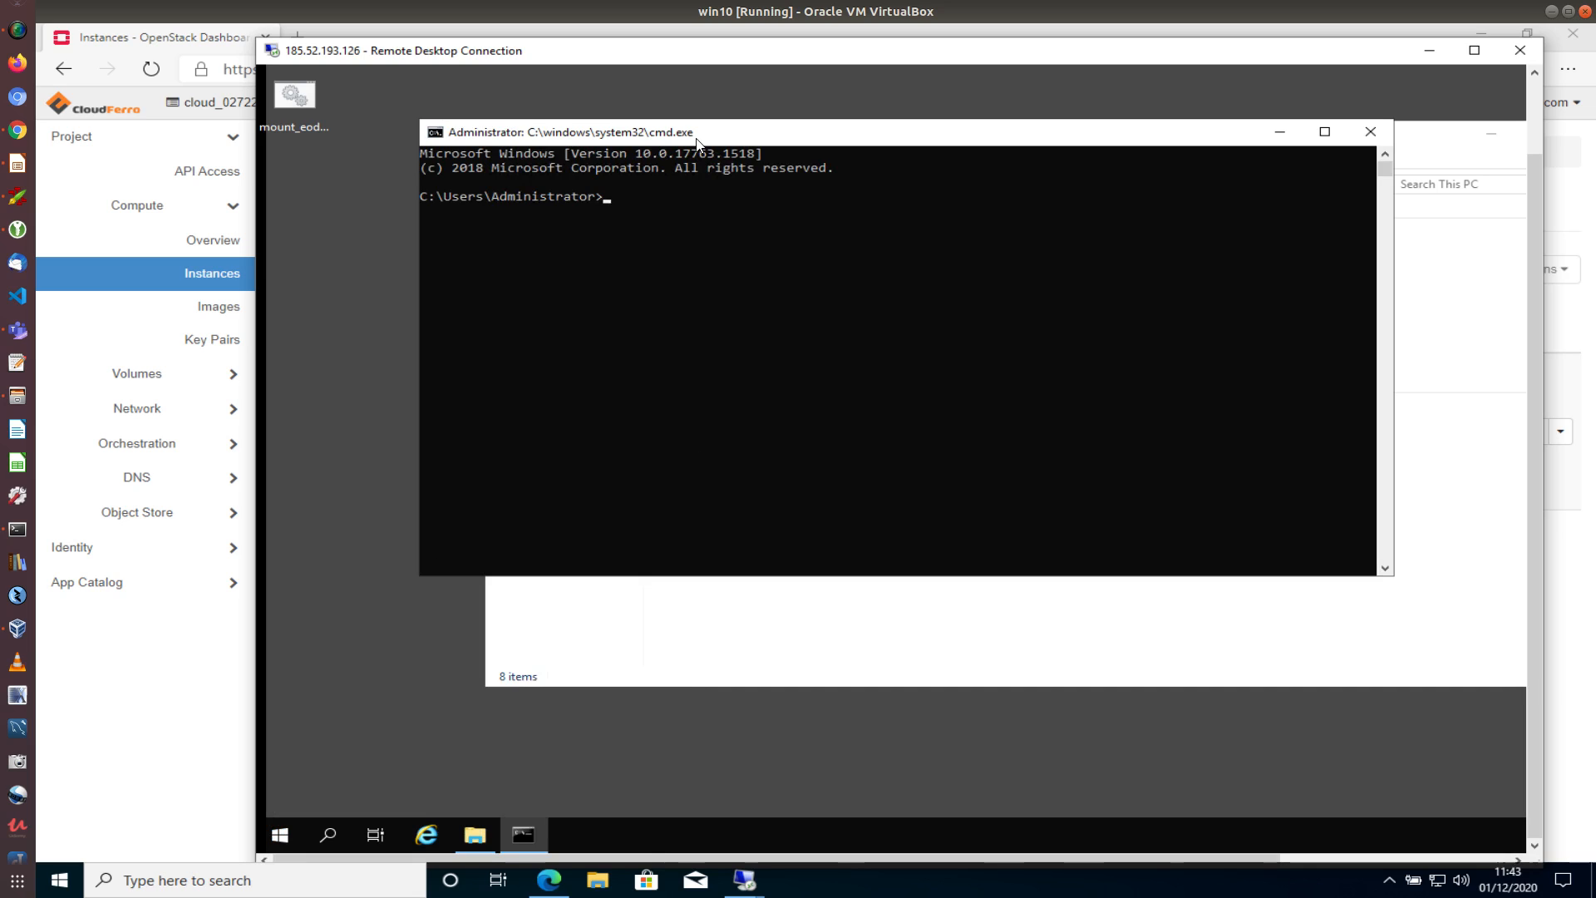
Run 'route add 10.97.0.0/16 10.111.0.1' in the console, getting OK!
{"action": "left_click_drag", "start_coordinate": [696, 136], "coordinate": [631, 182]}
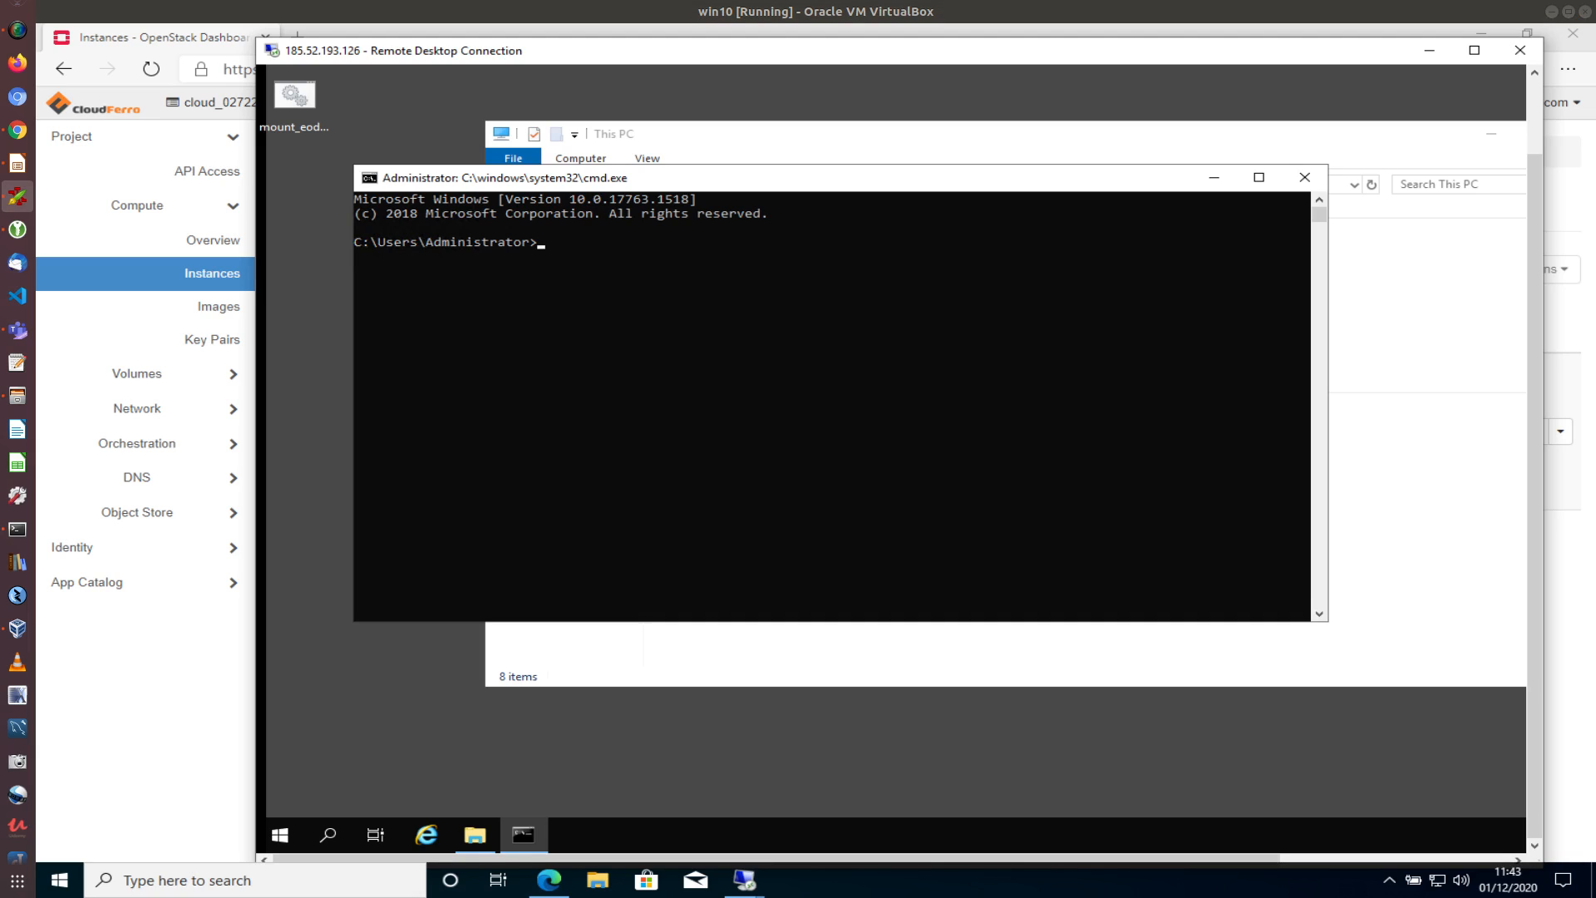
{"action": "left_click", "coordinate": [779, 340]}
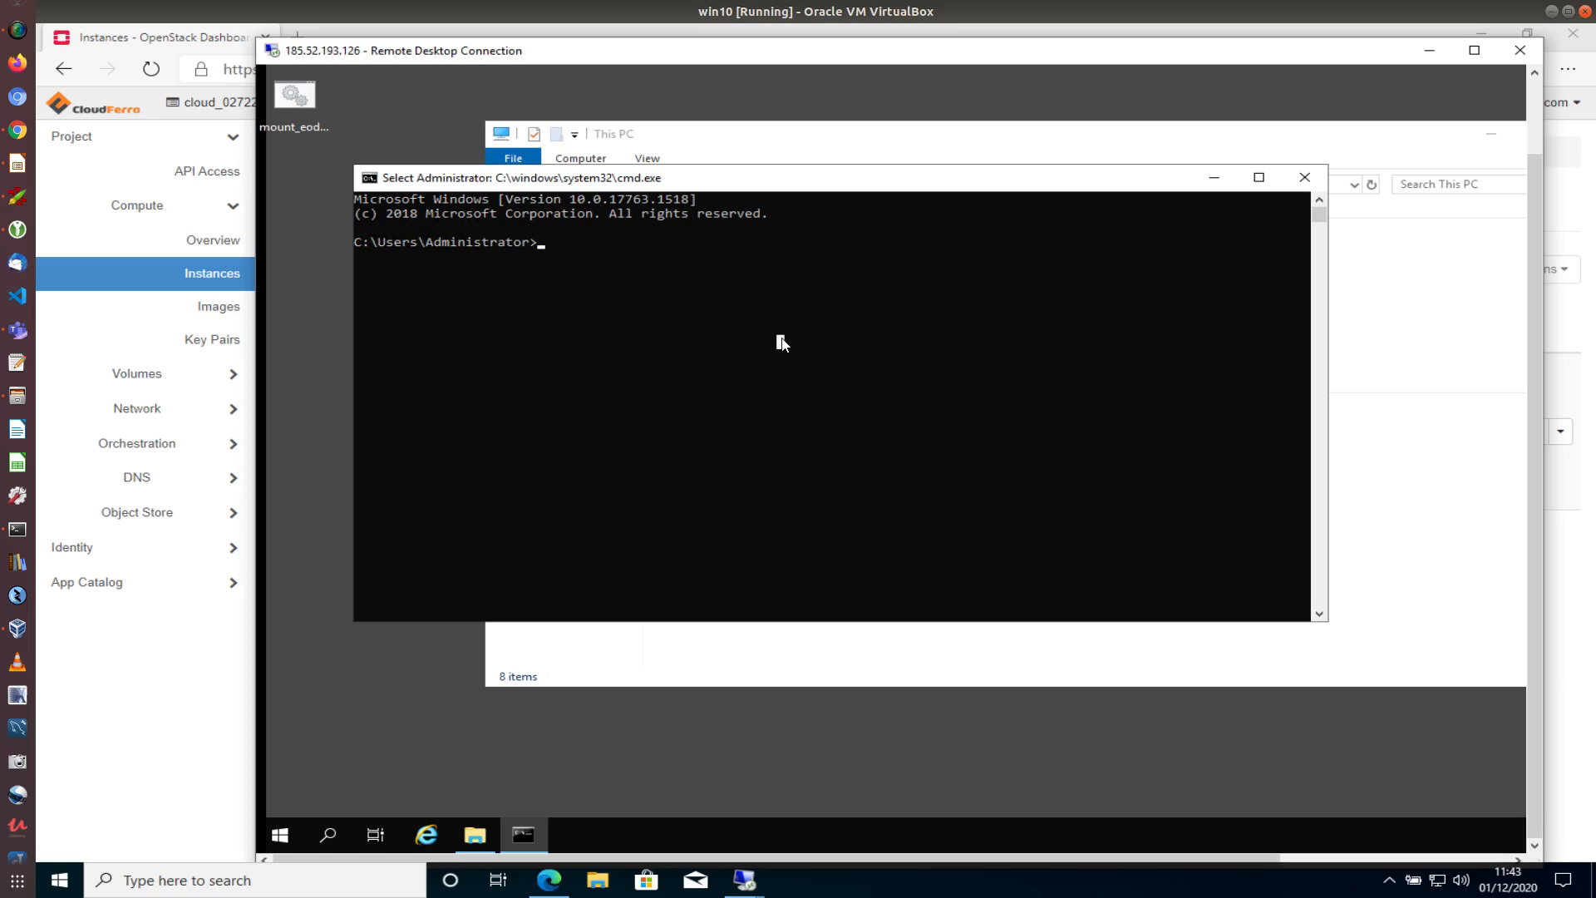
{"action": "type", "text": "route add 10.97.0.0/16 10.111.0.1"}
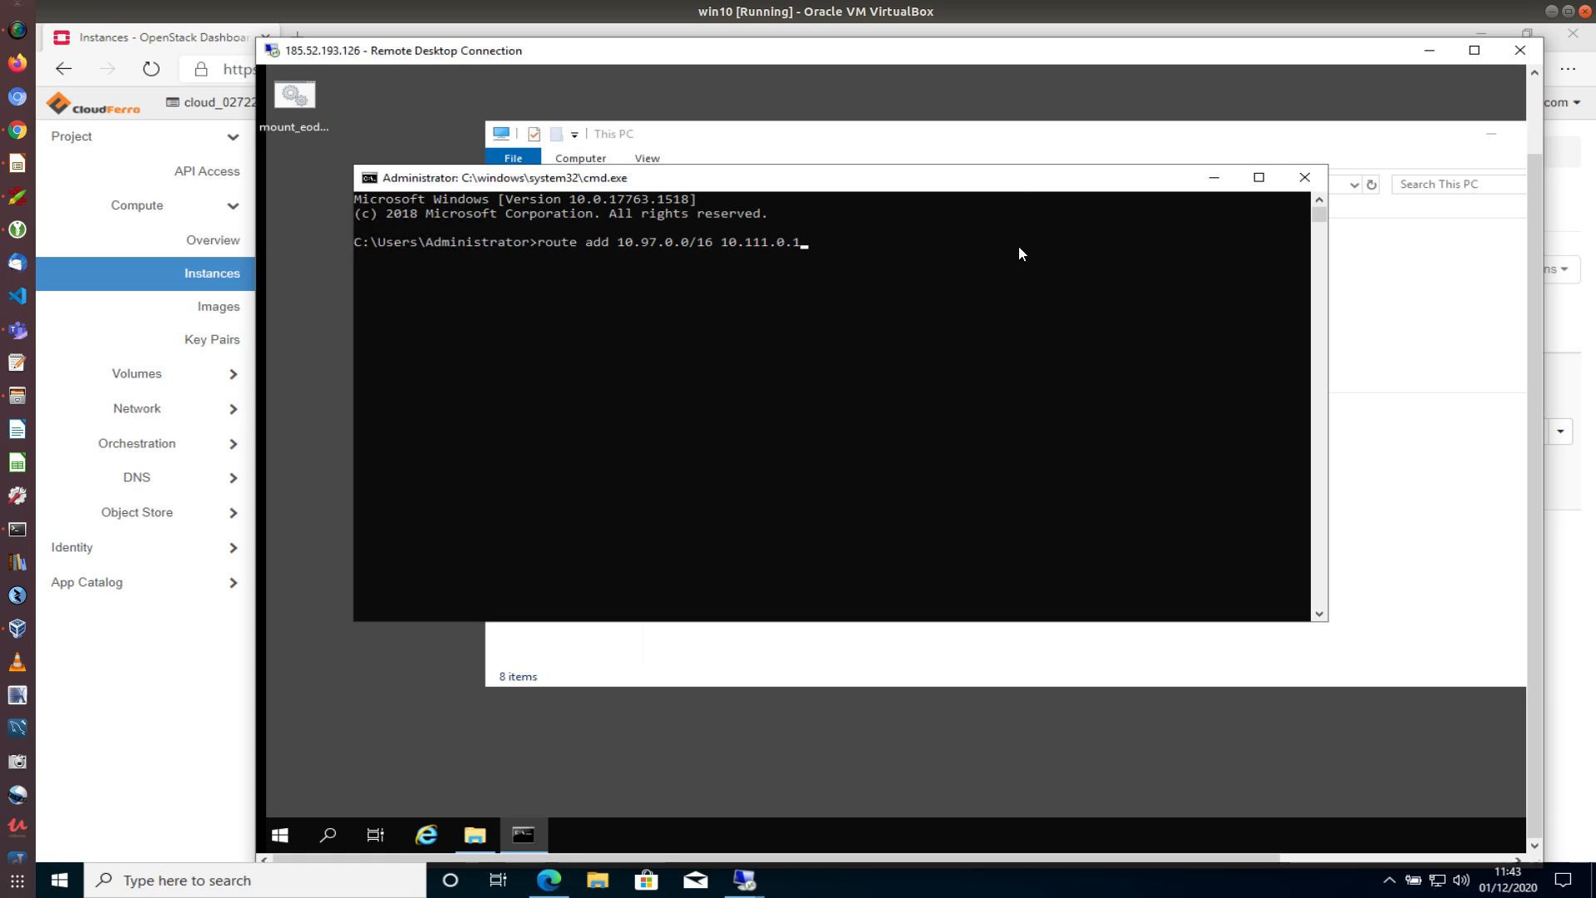
{"action": "key", "text": "Return"}
{"action": "left_click_drag", "start_coordinate": [925, 183], "coordinate": [837, 213]}
{"action": "left_click", "coordinate": [1367, 148]}
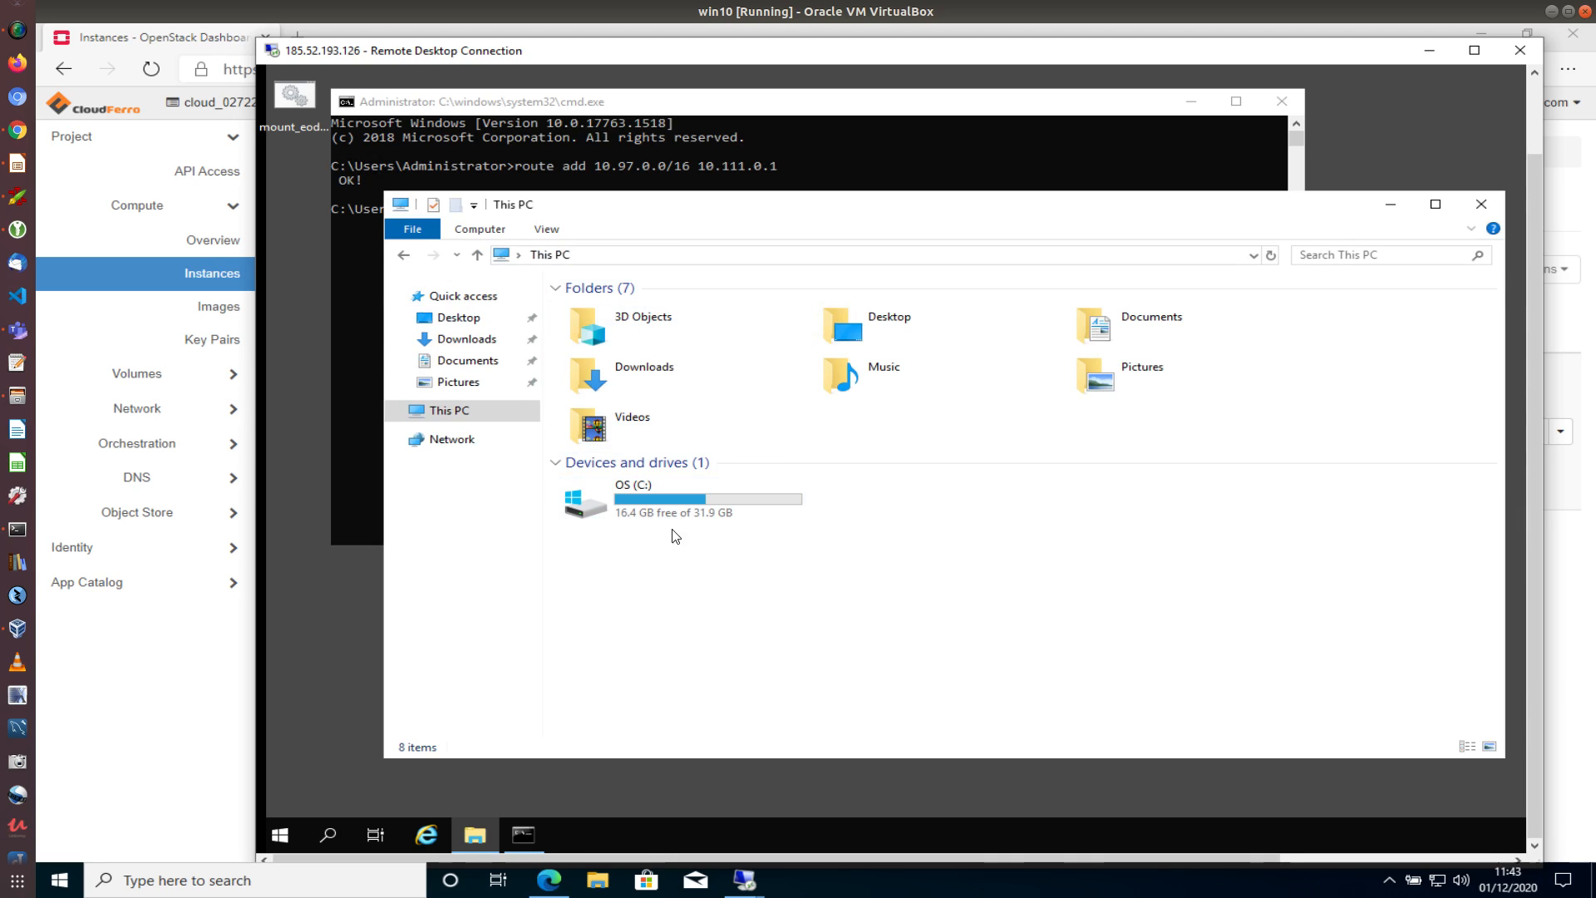
Rerun mount_eodata, close both command windows, and move This PC up
{"action": "double_click", "coordinate": [292, 101]}
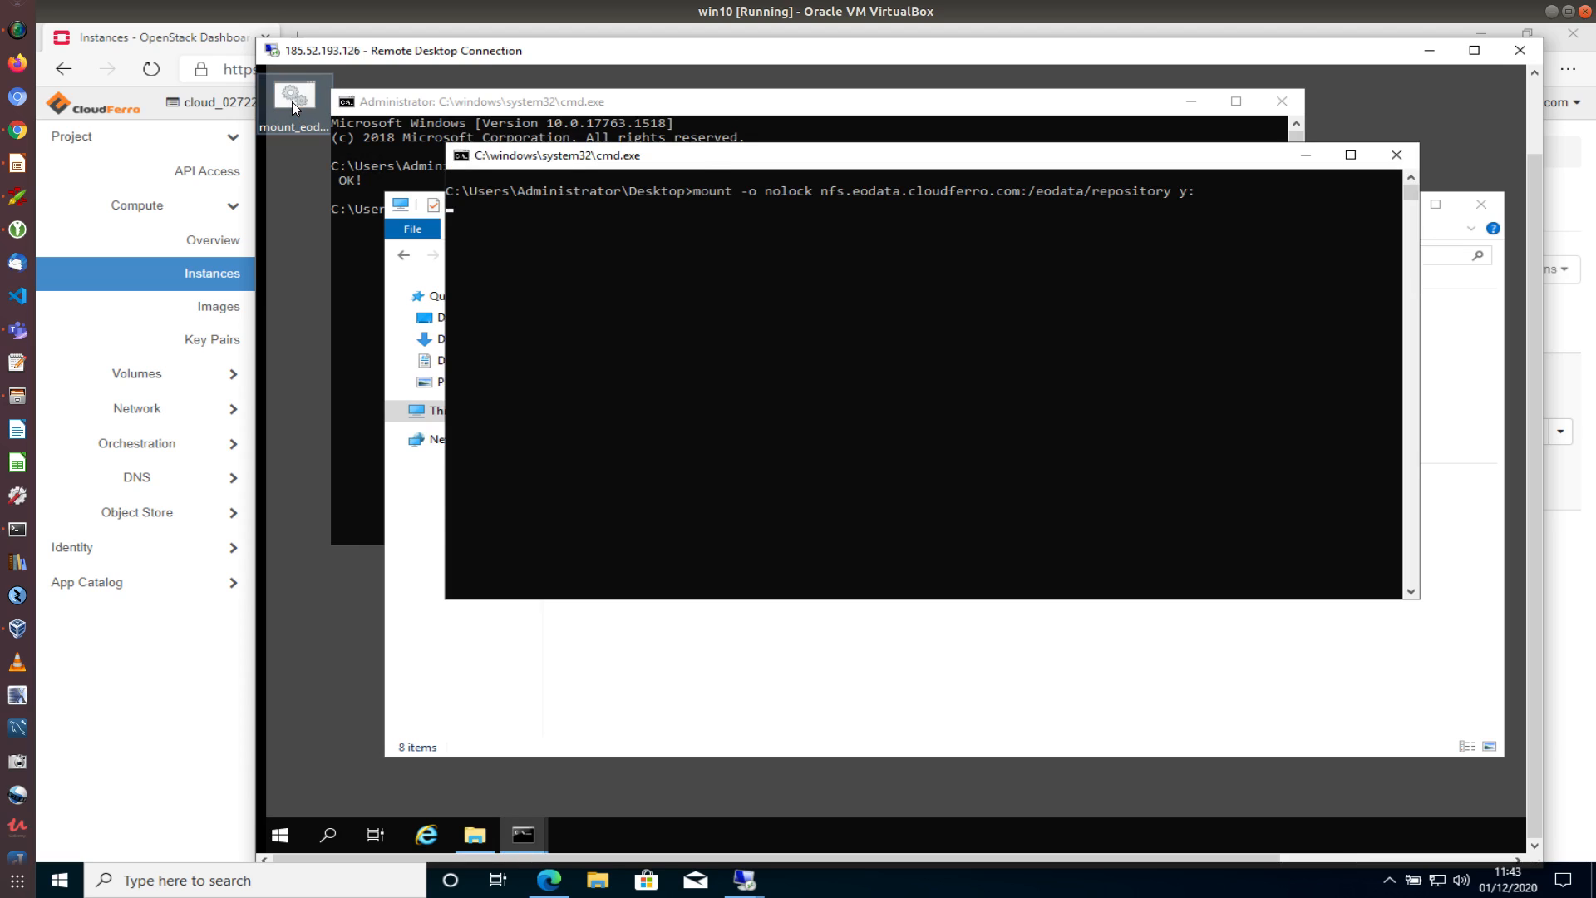
{"action": "left_click_drag", "start_coordinate": [713, 162], "coordinate": [546, 107]}
{"action": "left_click", "coordinate": [1294, 217]}
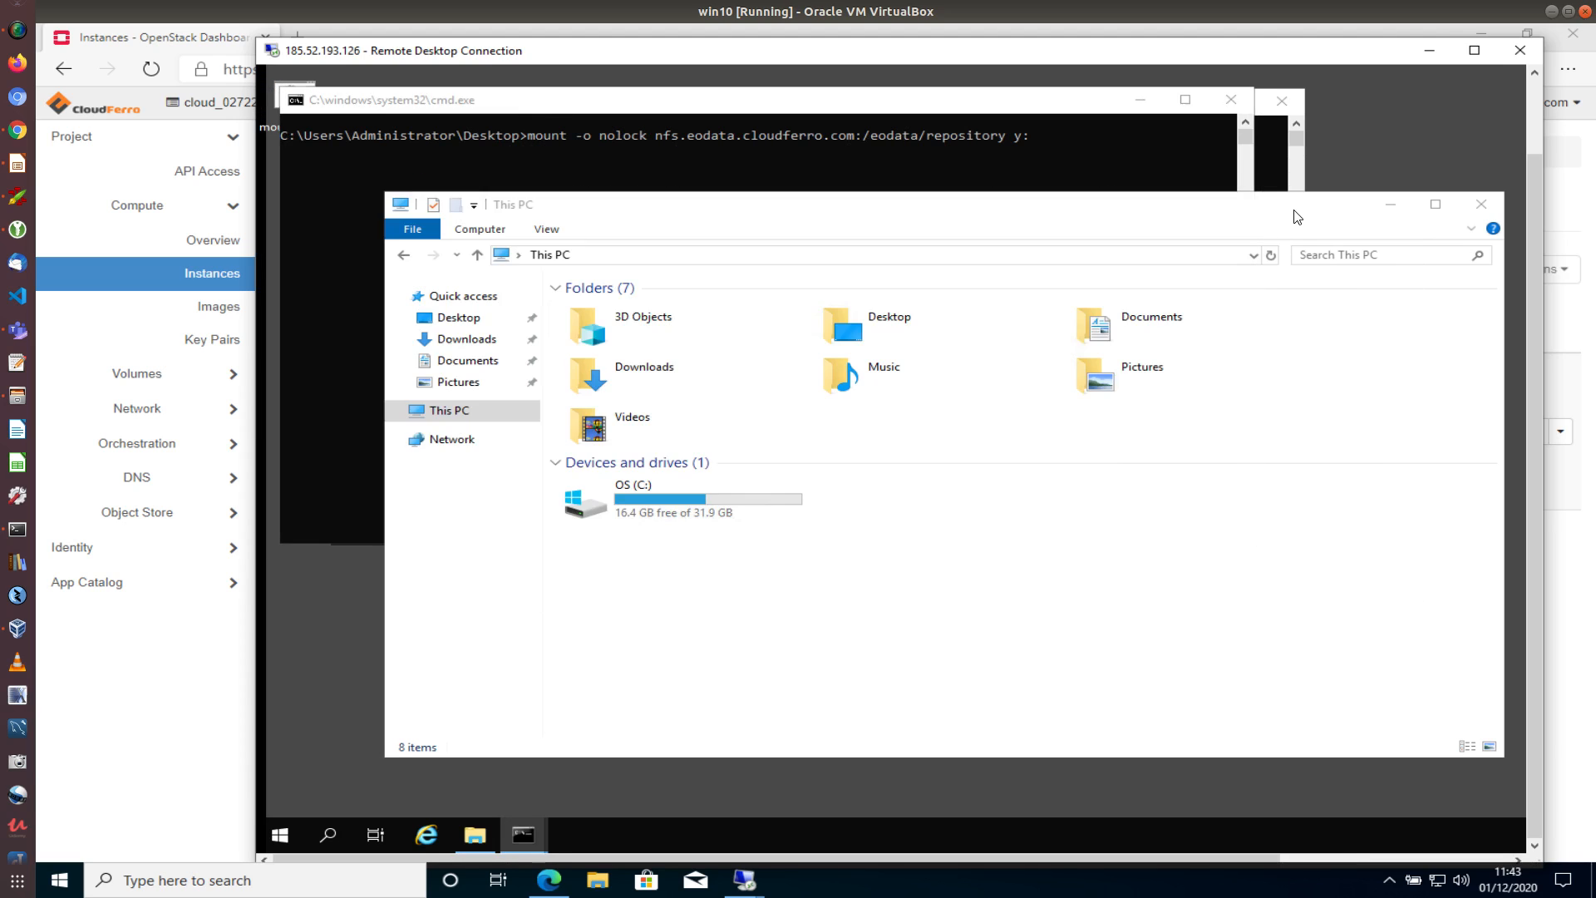
{"action": "left_click", "coordinate": [1230, 100]}
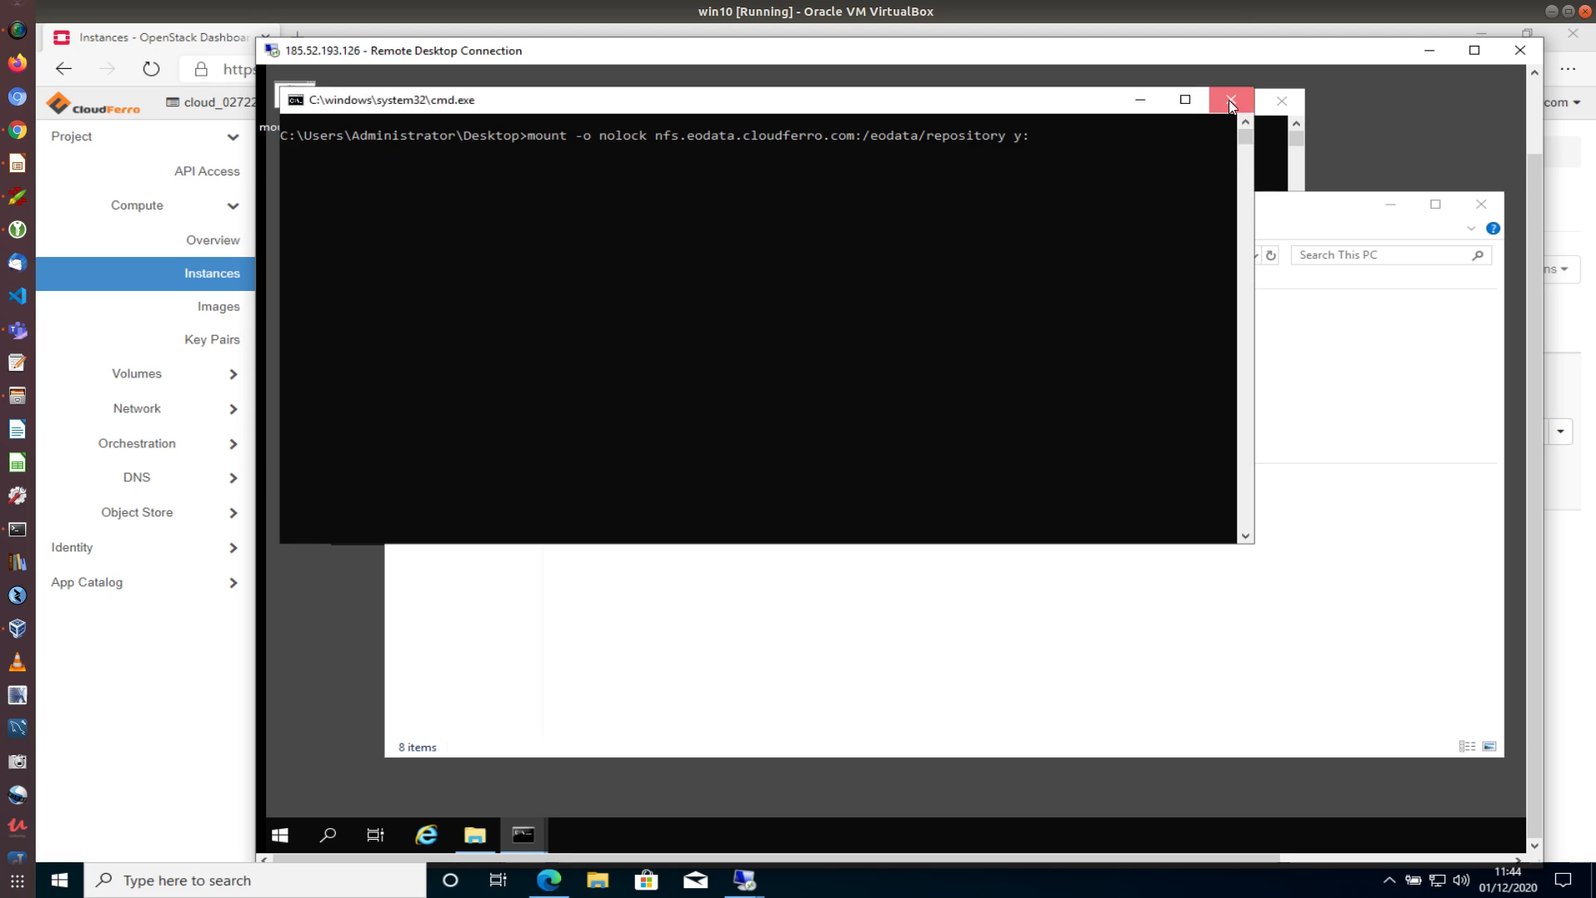
{"action": "left_click", "coordinate": [1281, 101]}
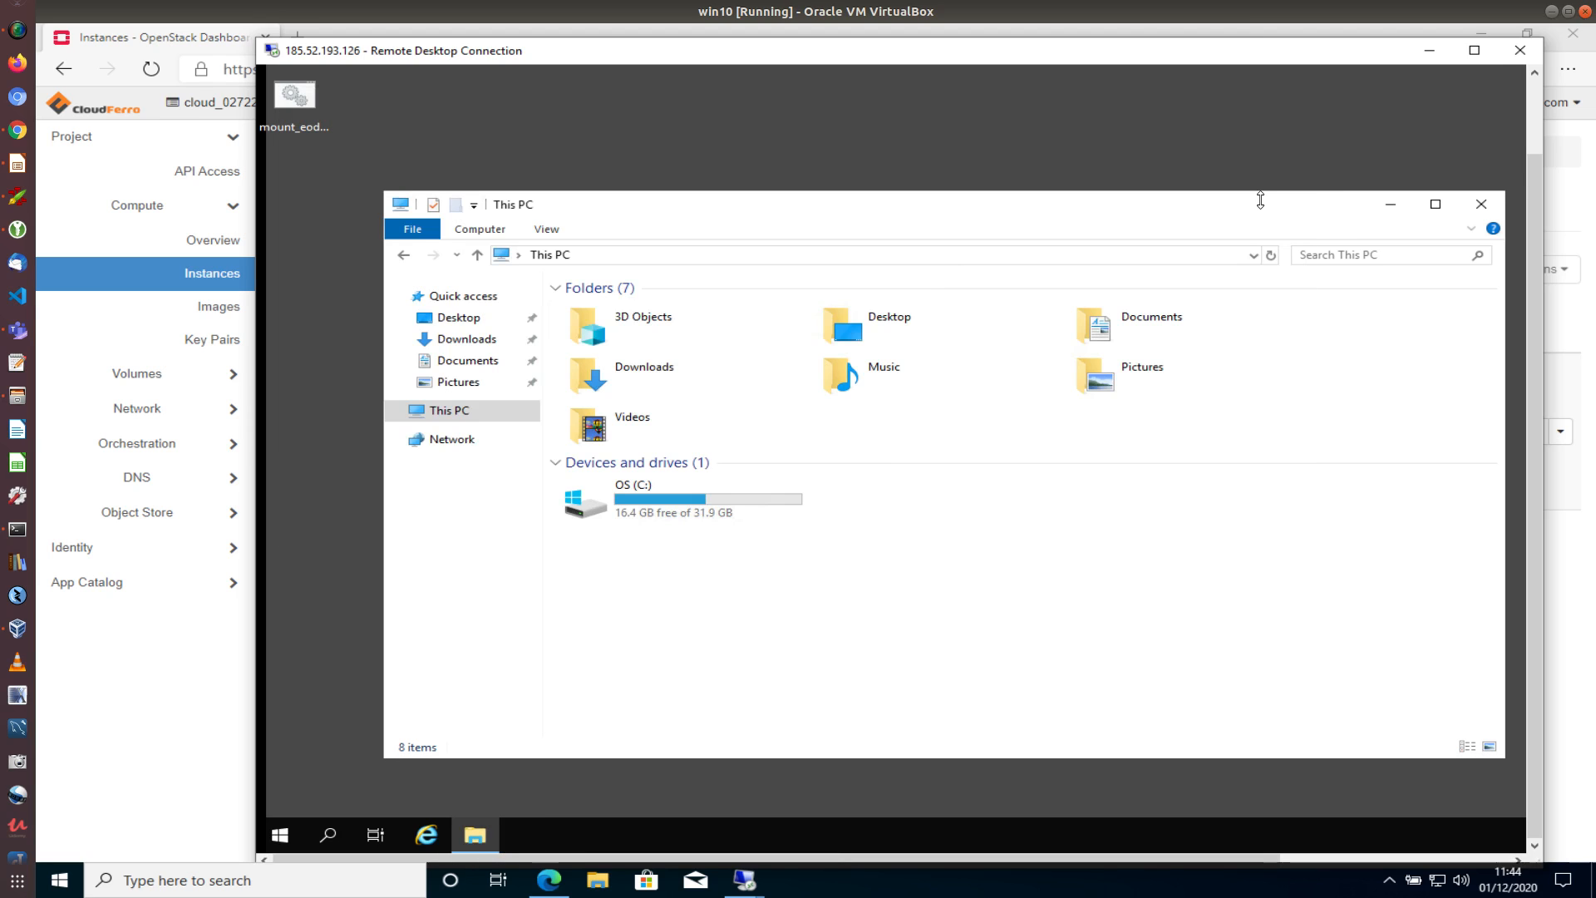
{"action": "left_click_drag", "start_coordinate": [1260, 200], "coordinate": [1263, 137]}
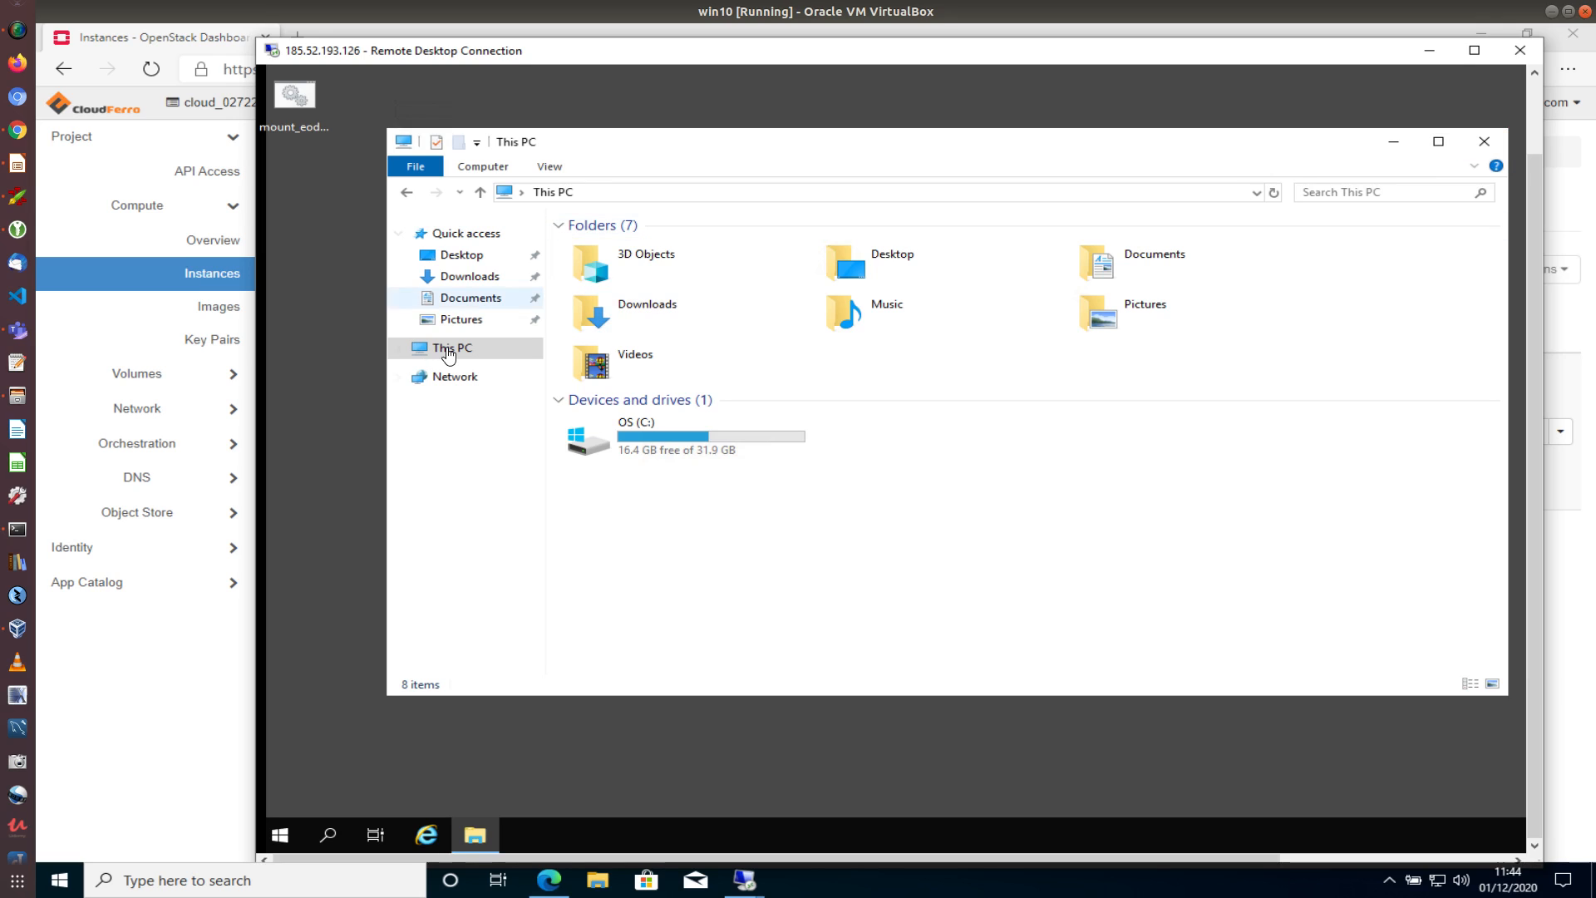
Reopen File Explorer on This PC, rerun mount_eodata, and select the nfs.eodata.cloudferro.com repository drive
{"action": "left_click", "coordinate": [1483, 141]}
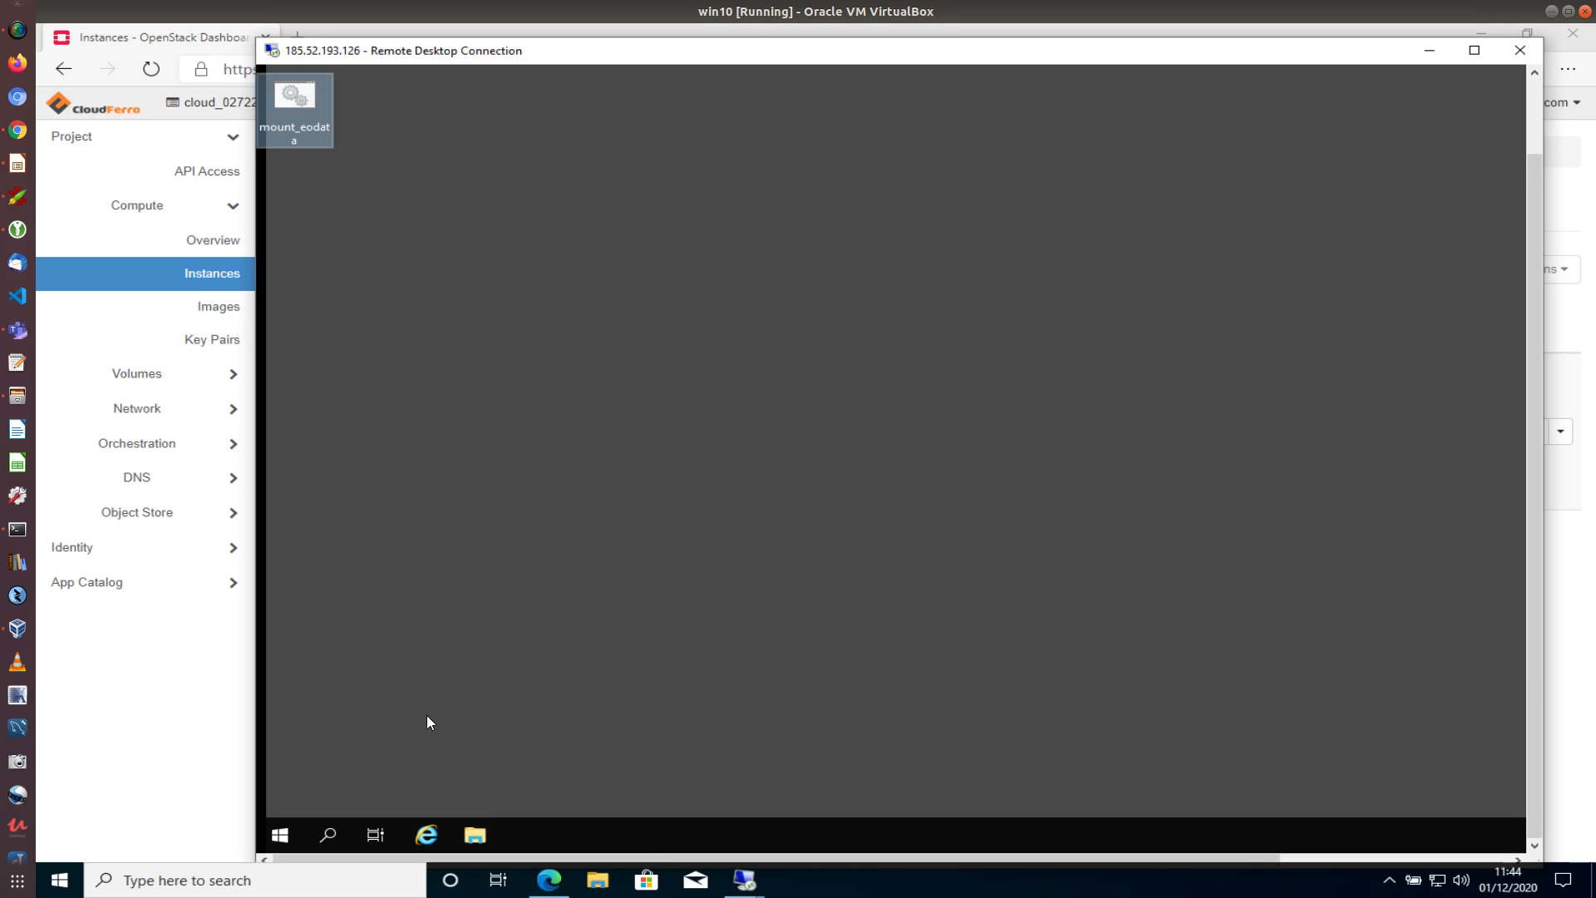
{"action": "left_click", "coordinate": [477, 837]}
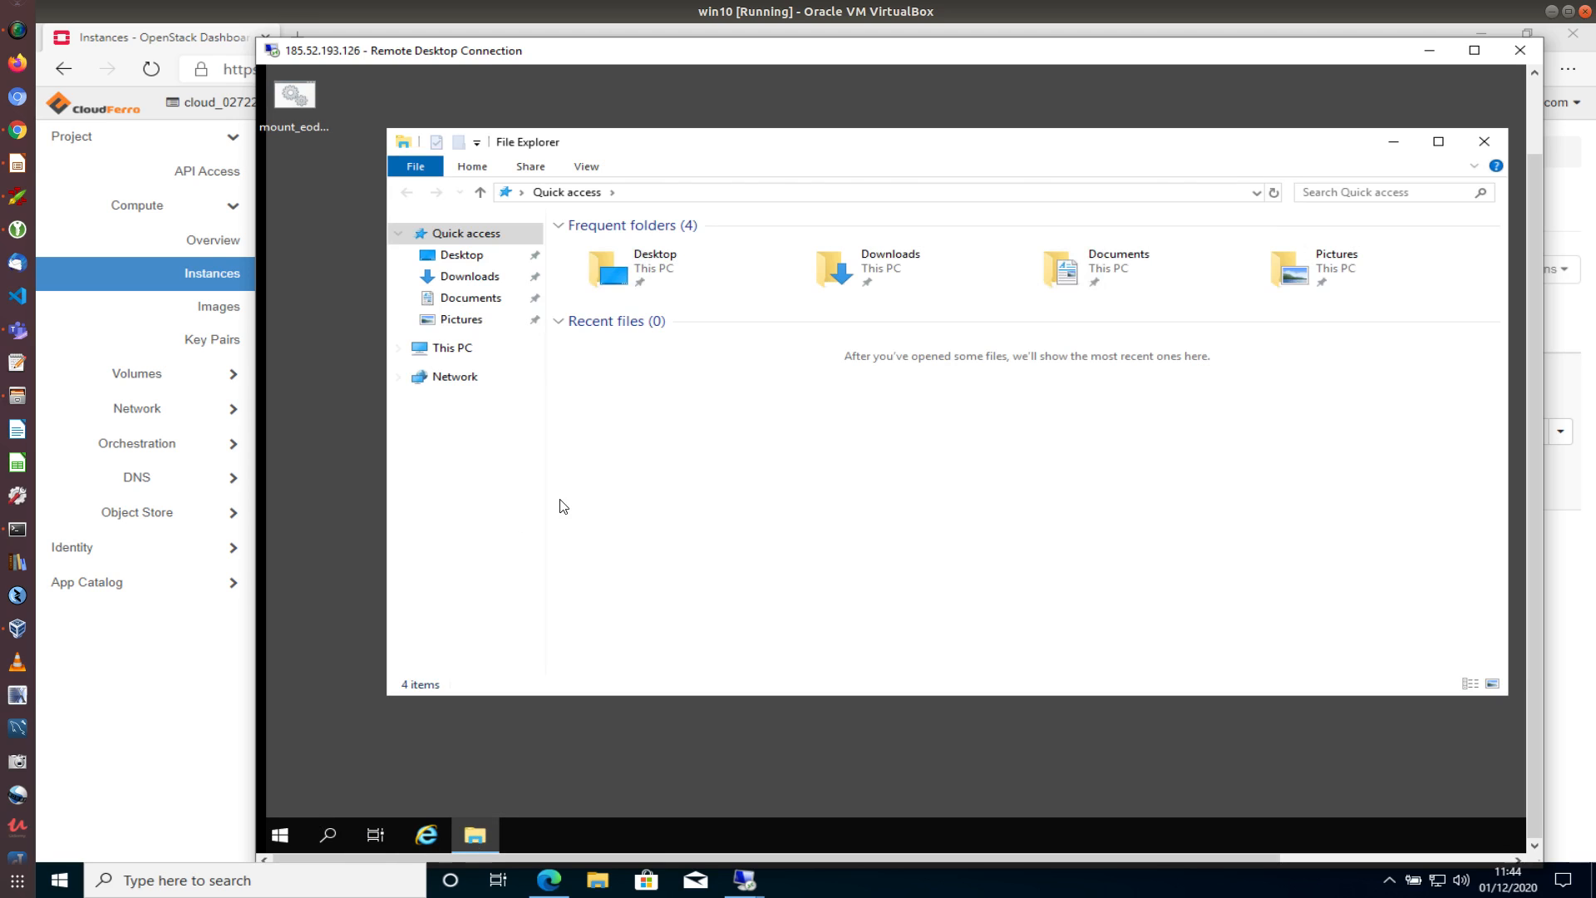
{"action": "left_click", "coordinate": [444, 350]}
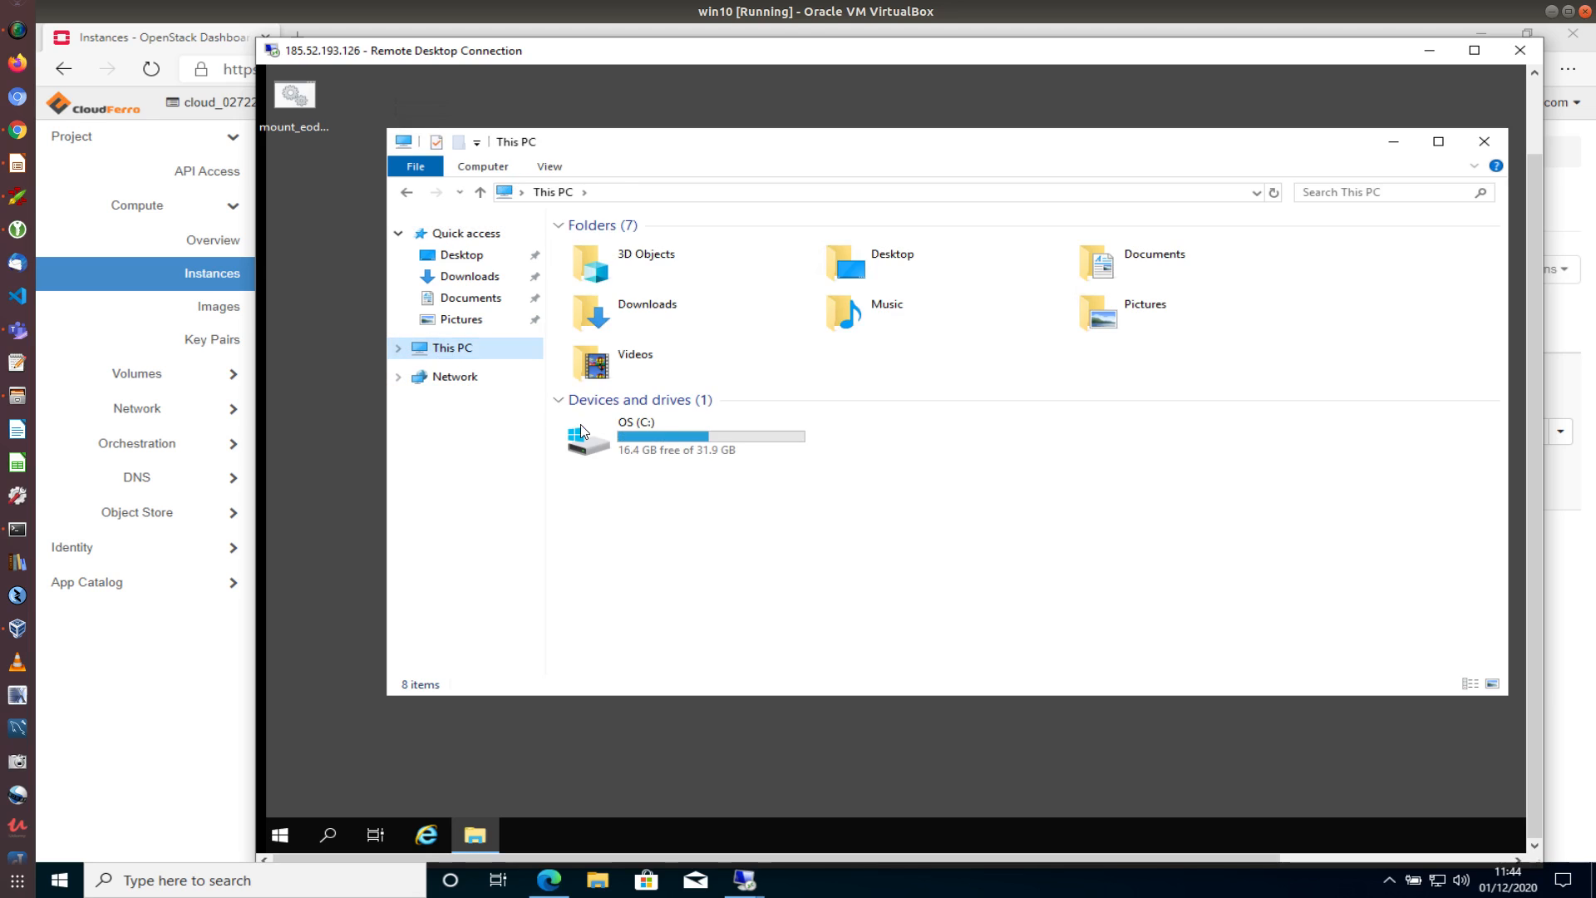
{"action": "left_click", "coordinate": [400, 351]}
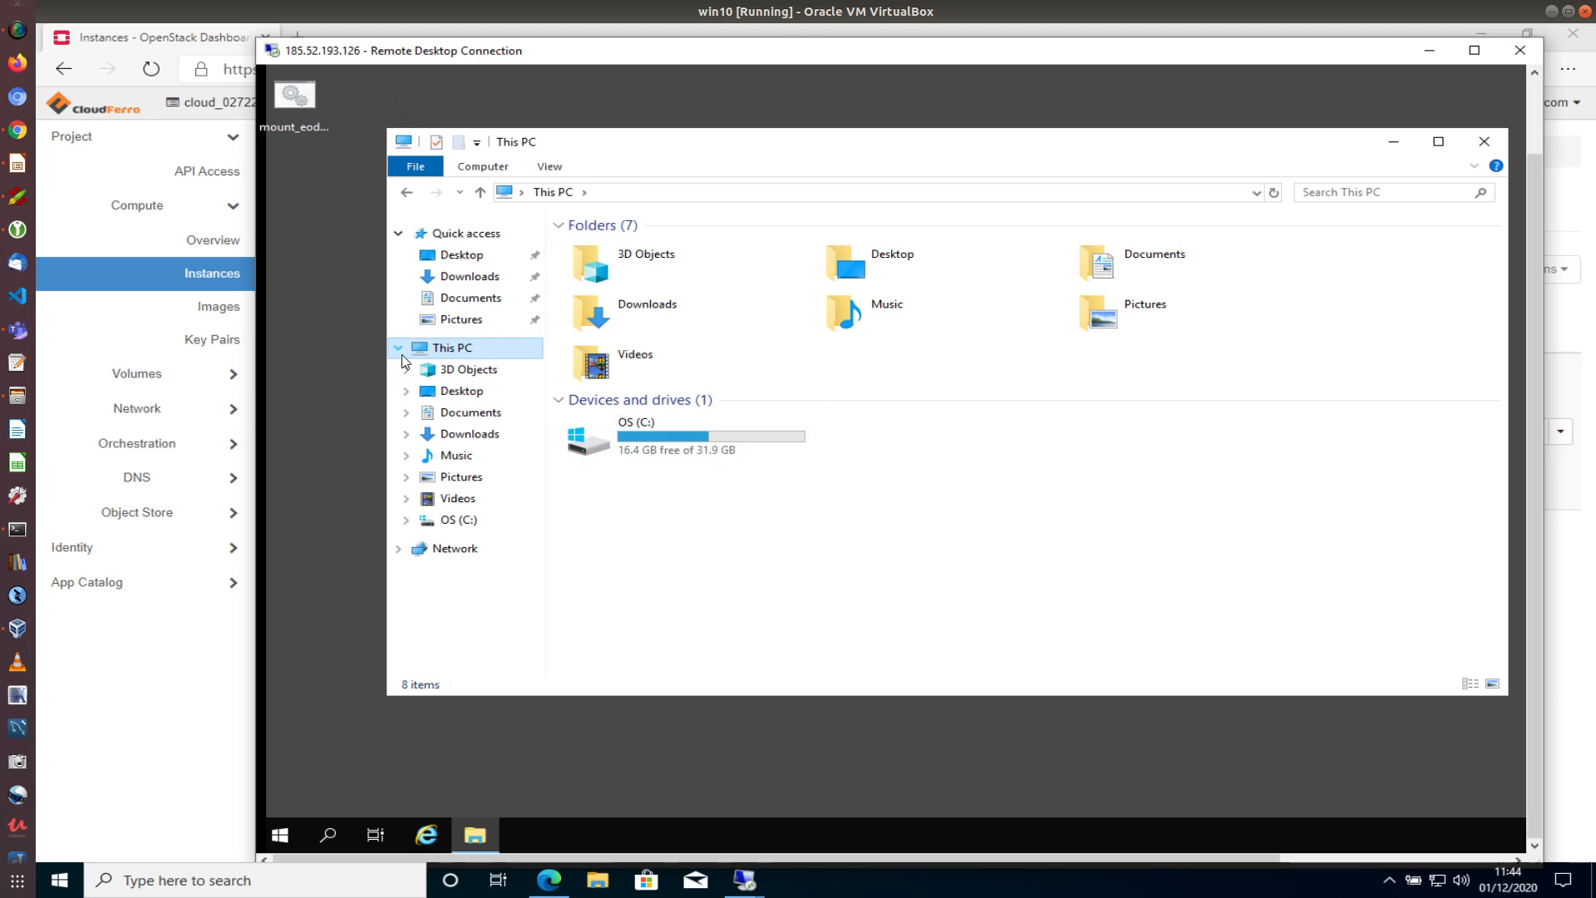
{"action": "left_click", "coordinate": [400, 351]}
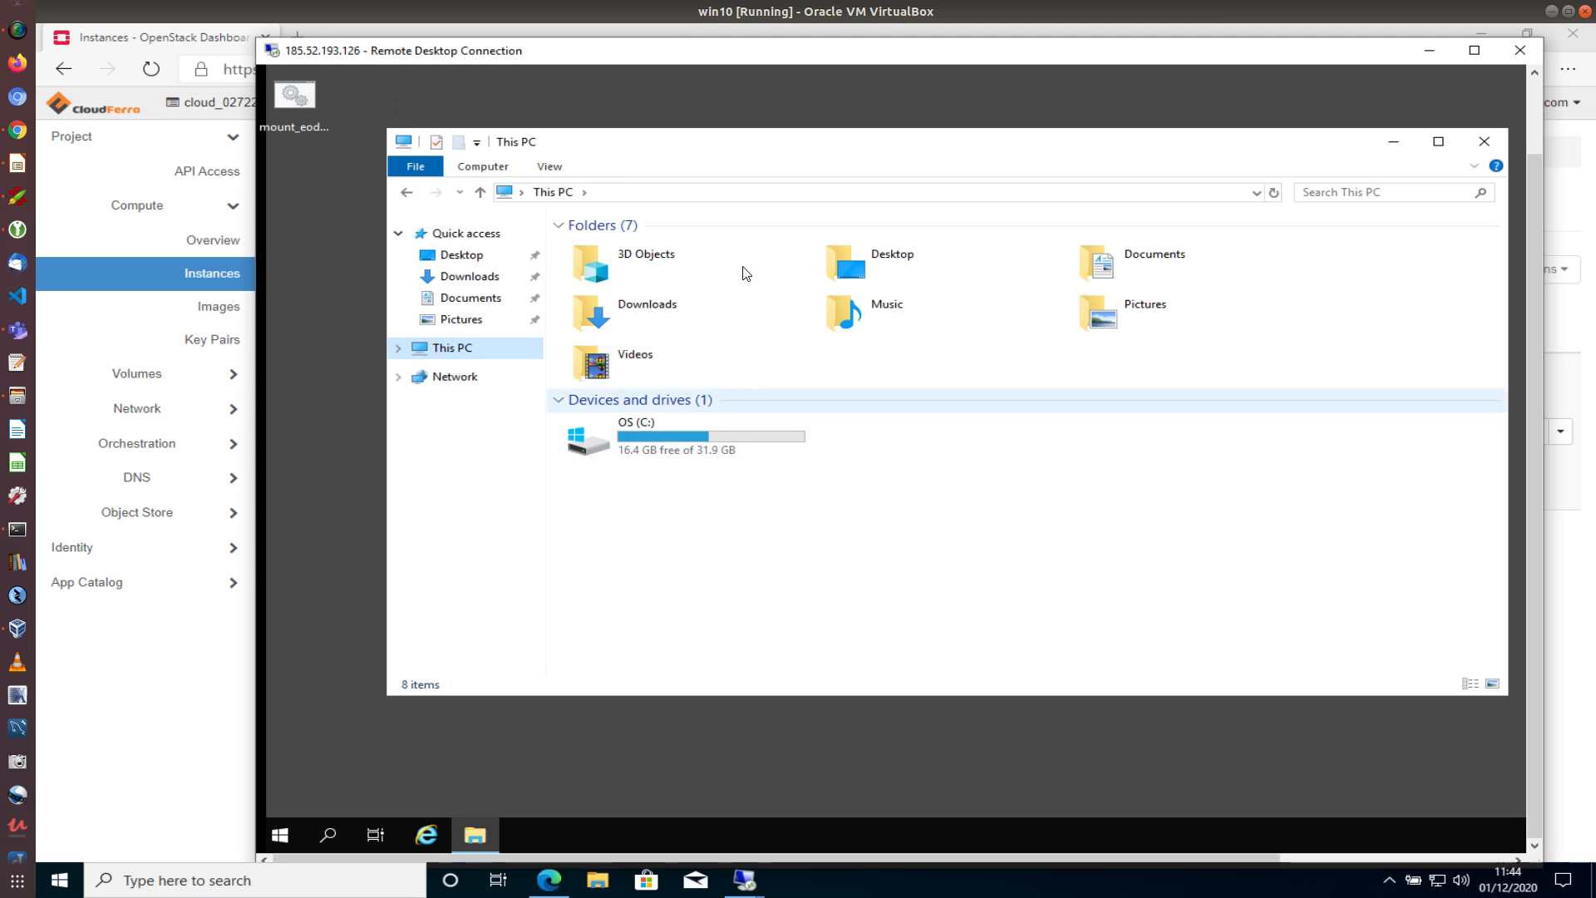
{"action": "double_click", "coordinate": [298, 98]}
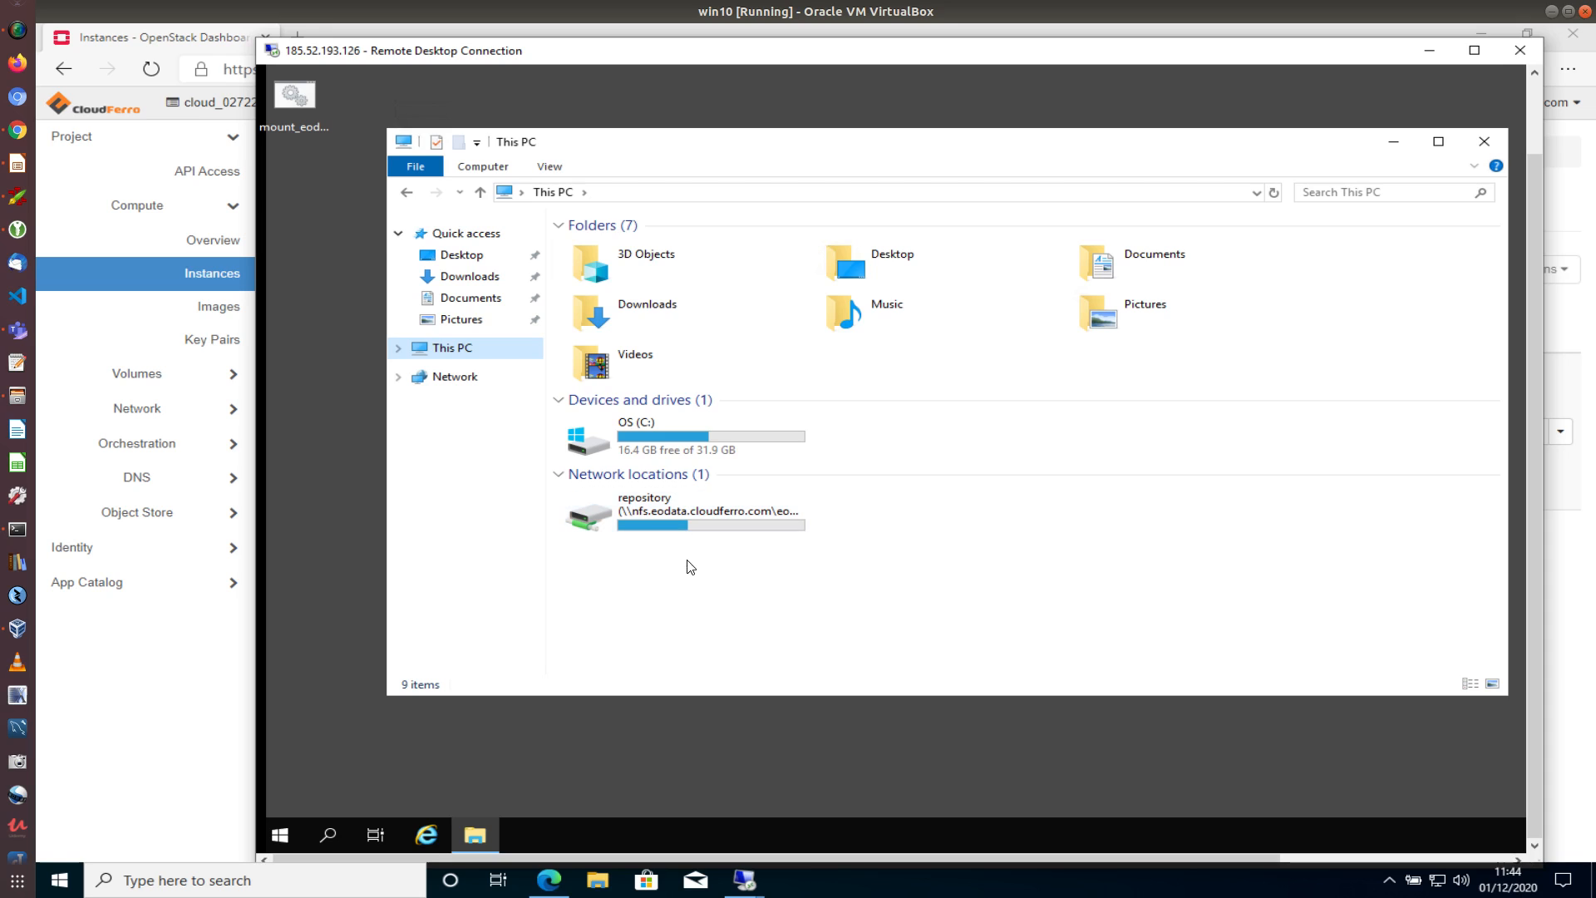
{"action": "left_click", "coordinate": [633, 506]}
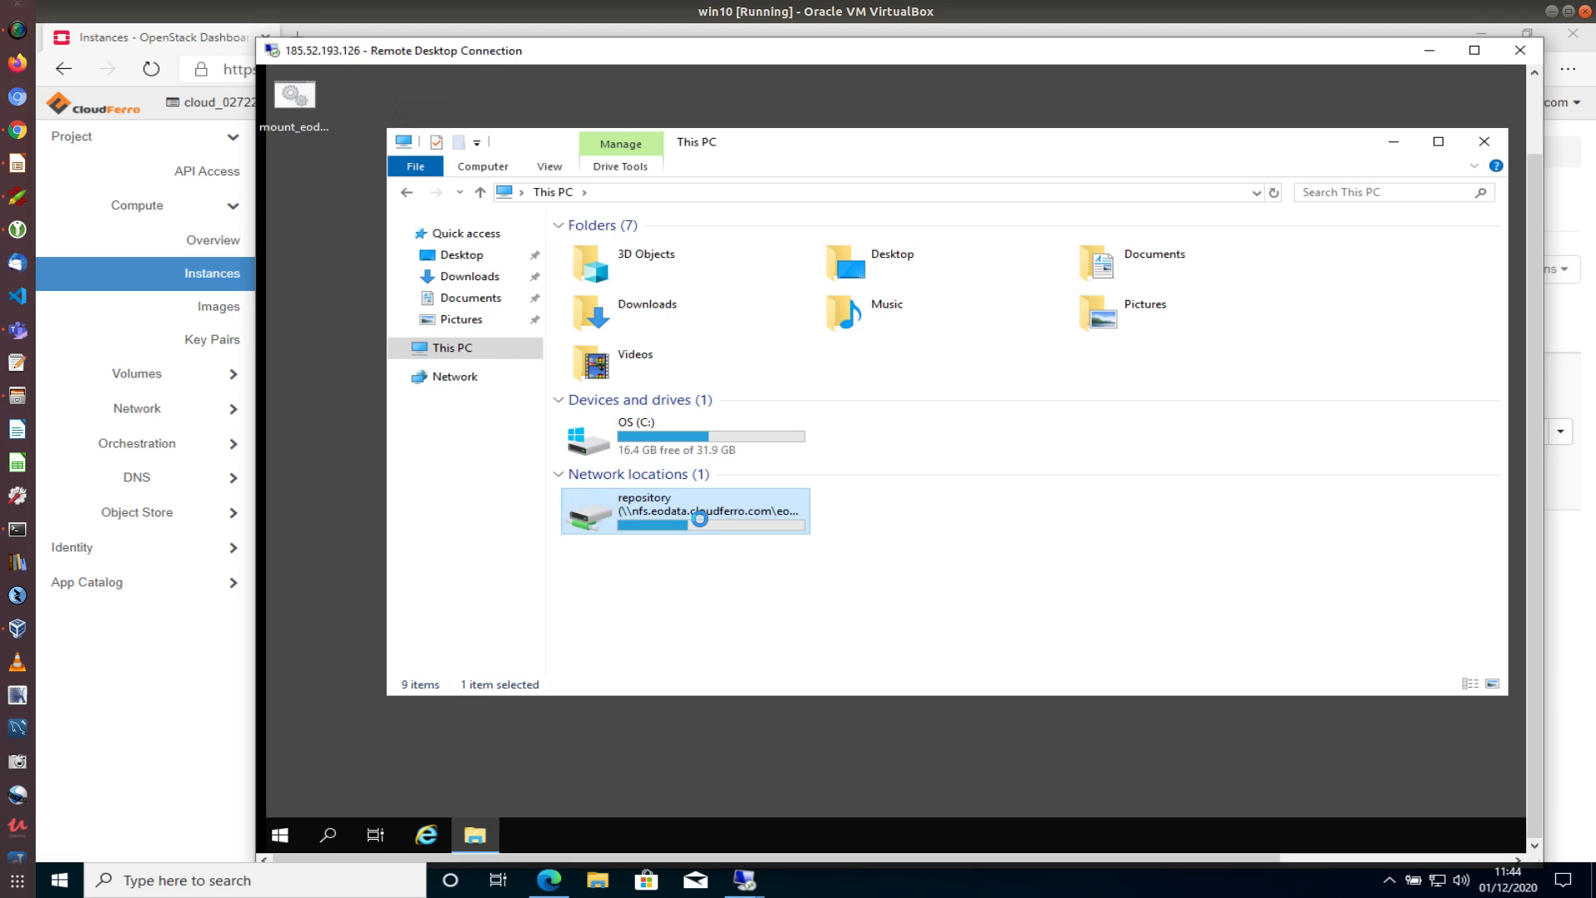
Browse the Y: repository into Sentinel-1, SAR, then CARD-COH6, and close File Explorer
{"action": "mouse_move", "coordinate": [722, 525]}
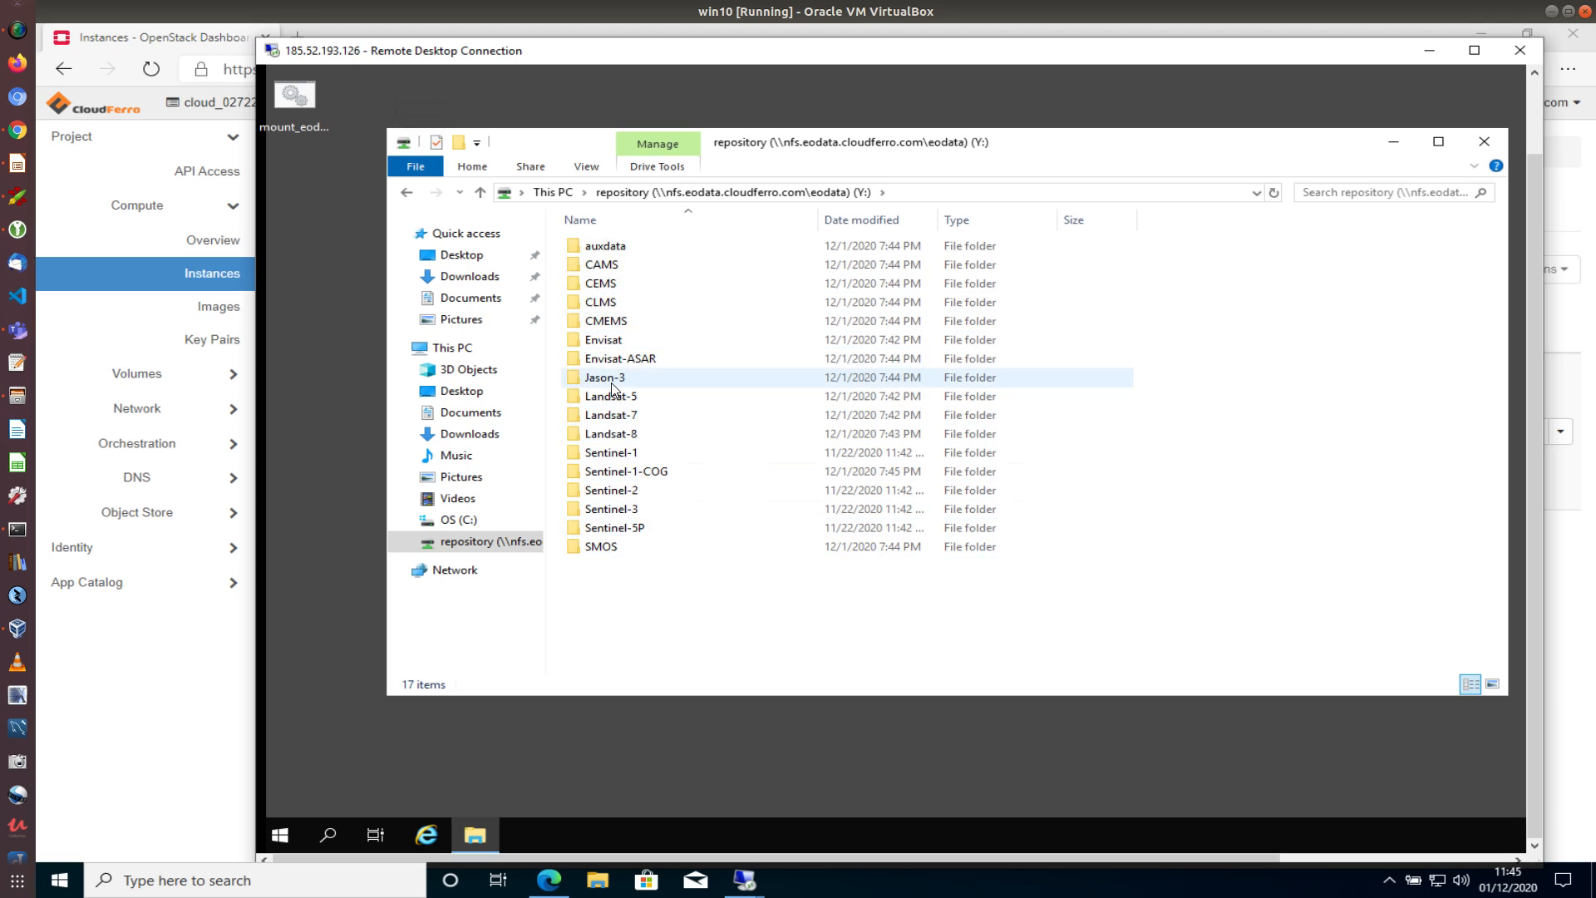
{"action": "double_click", "coordinate": [607, 455]}
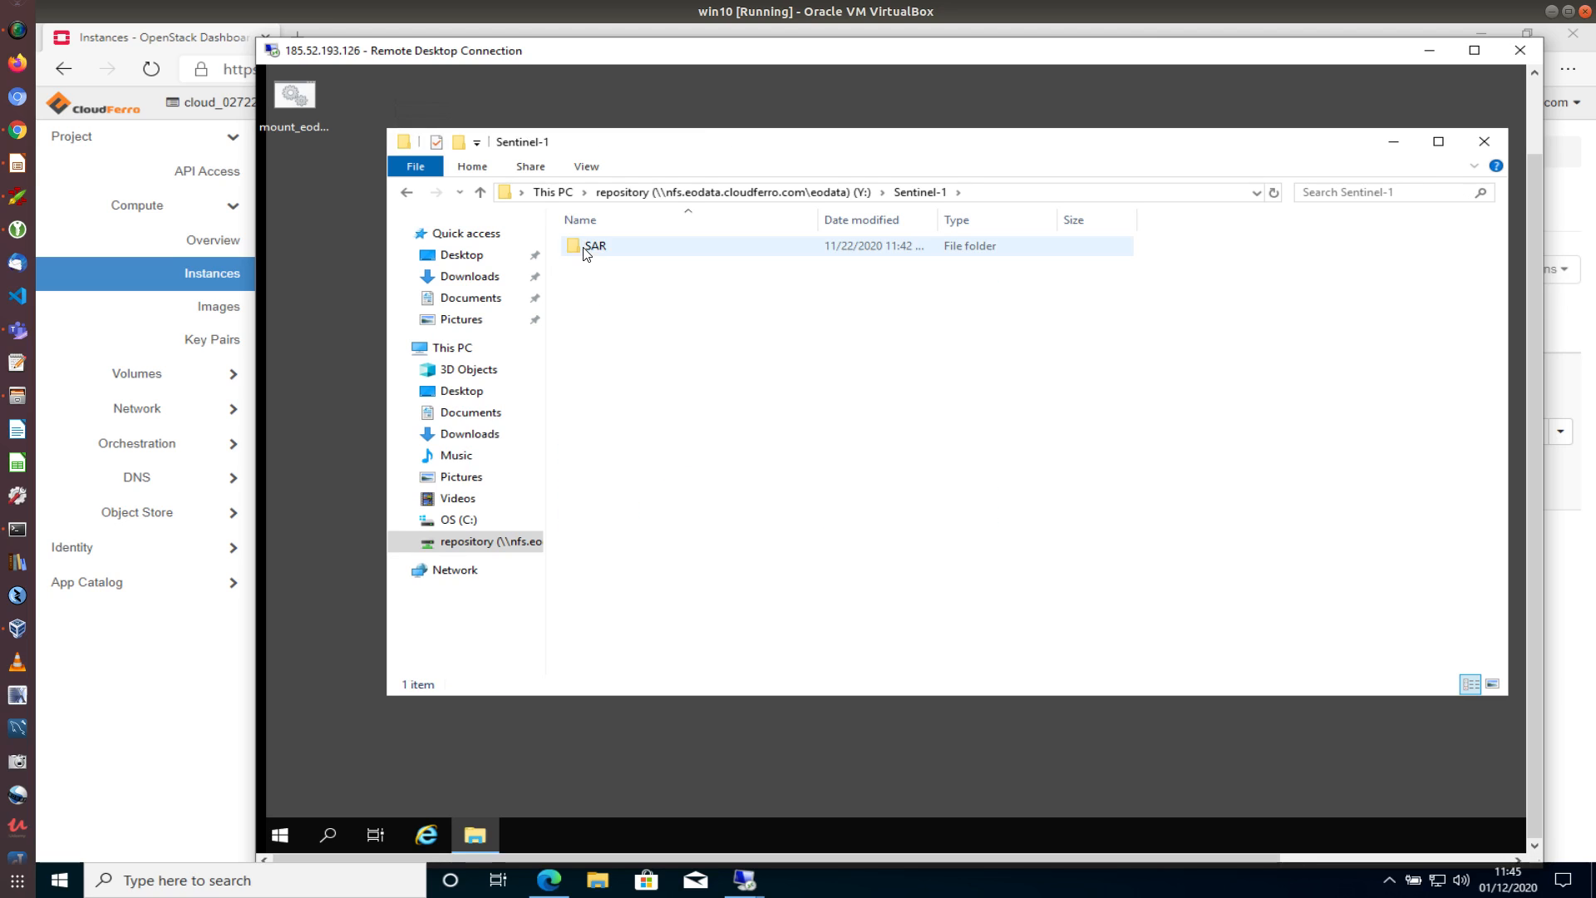
{"action": "double_click", "coordinate": [592, 246]}
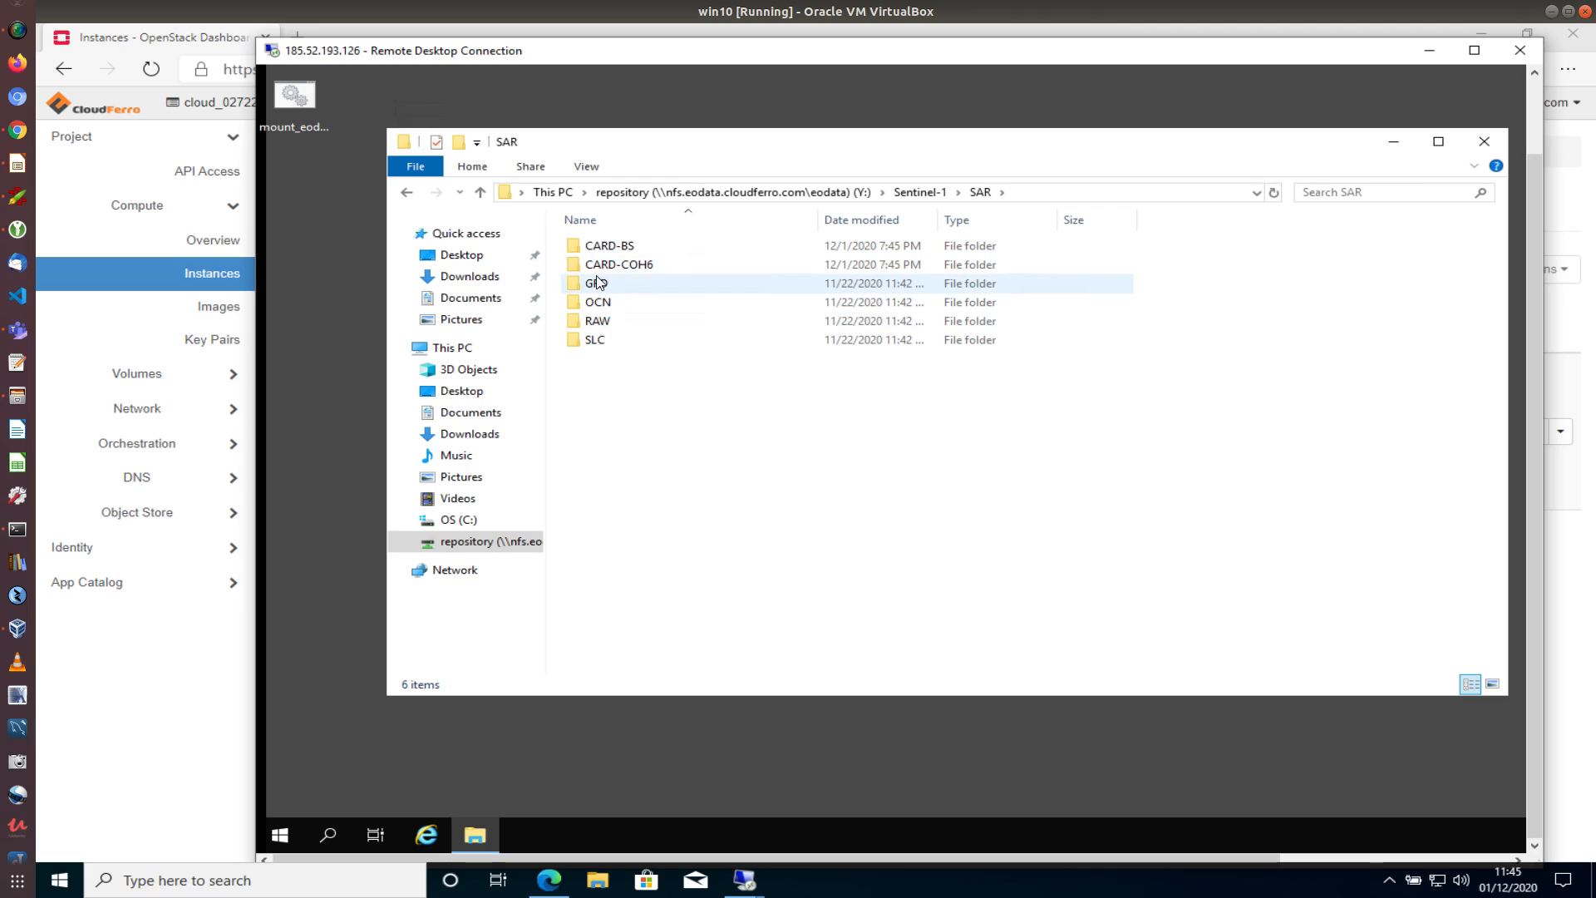
{"action": "double_click", "coordinate": [600, 265]}
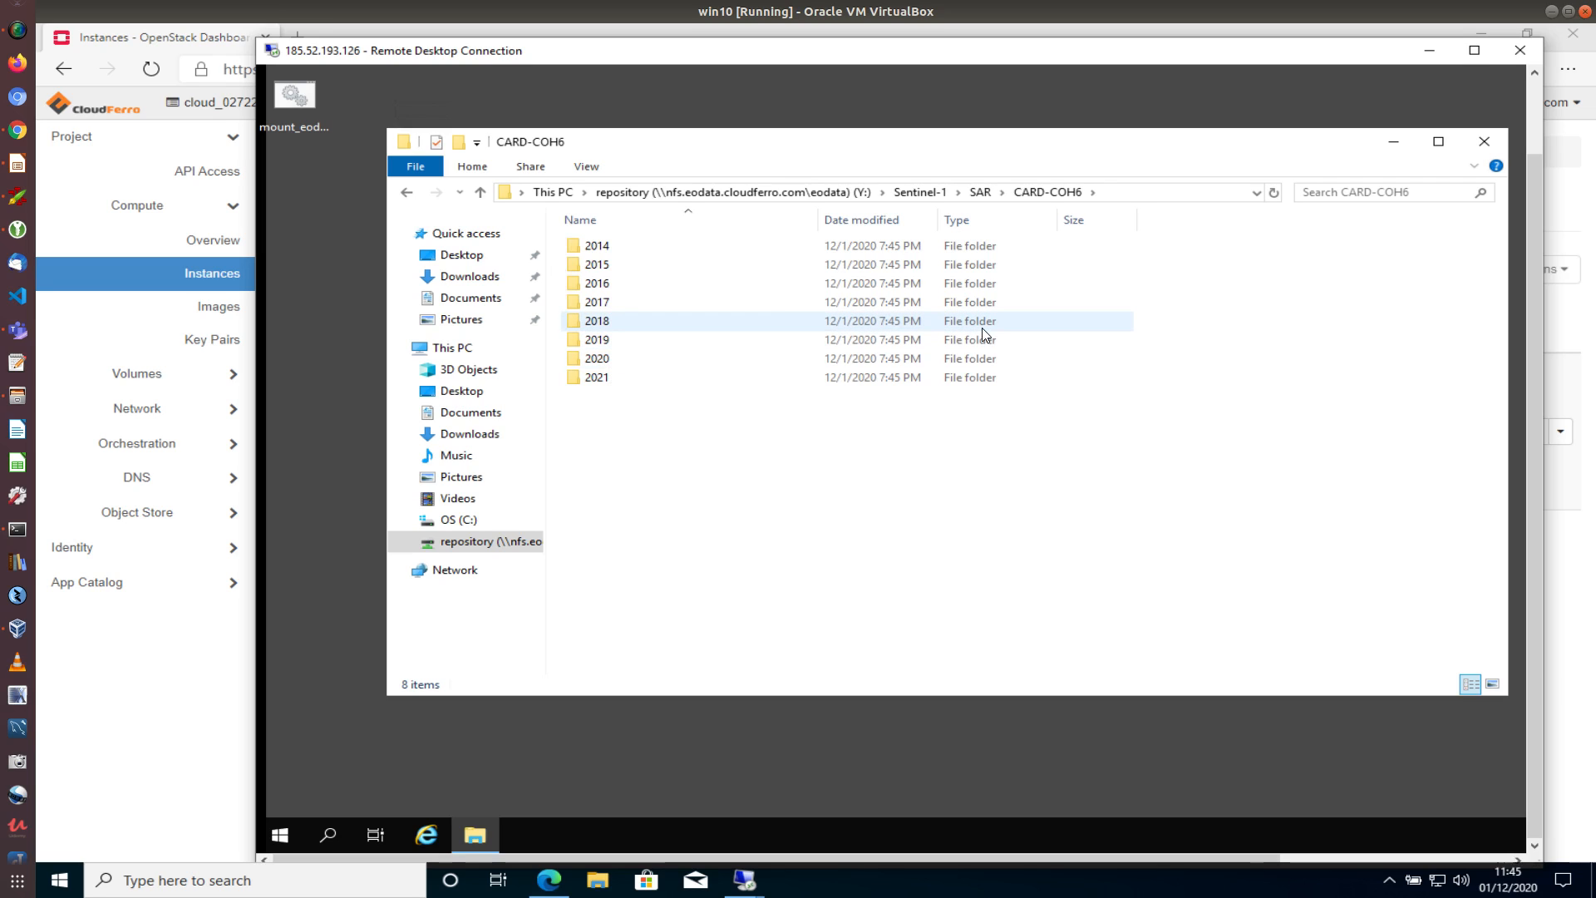
{"action": "left_click", "coordinate": [1480, 147]}
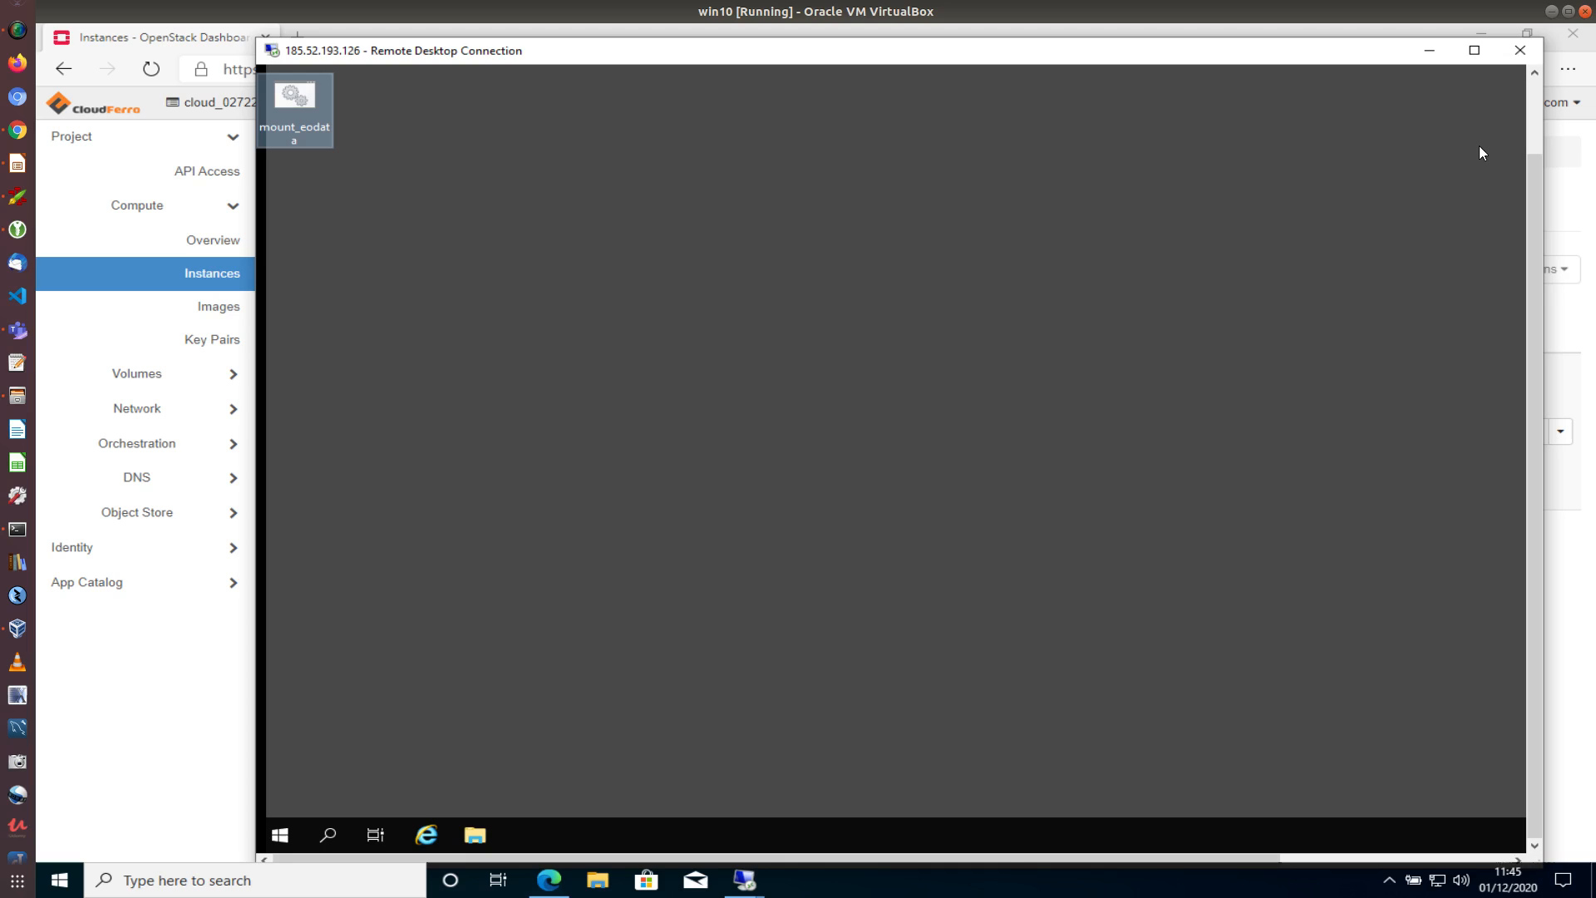